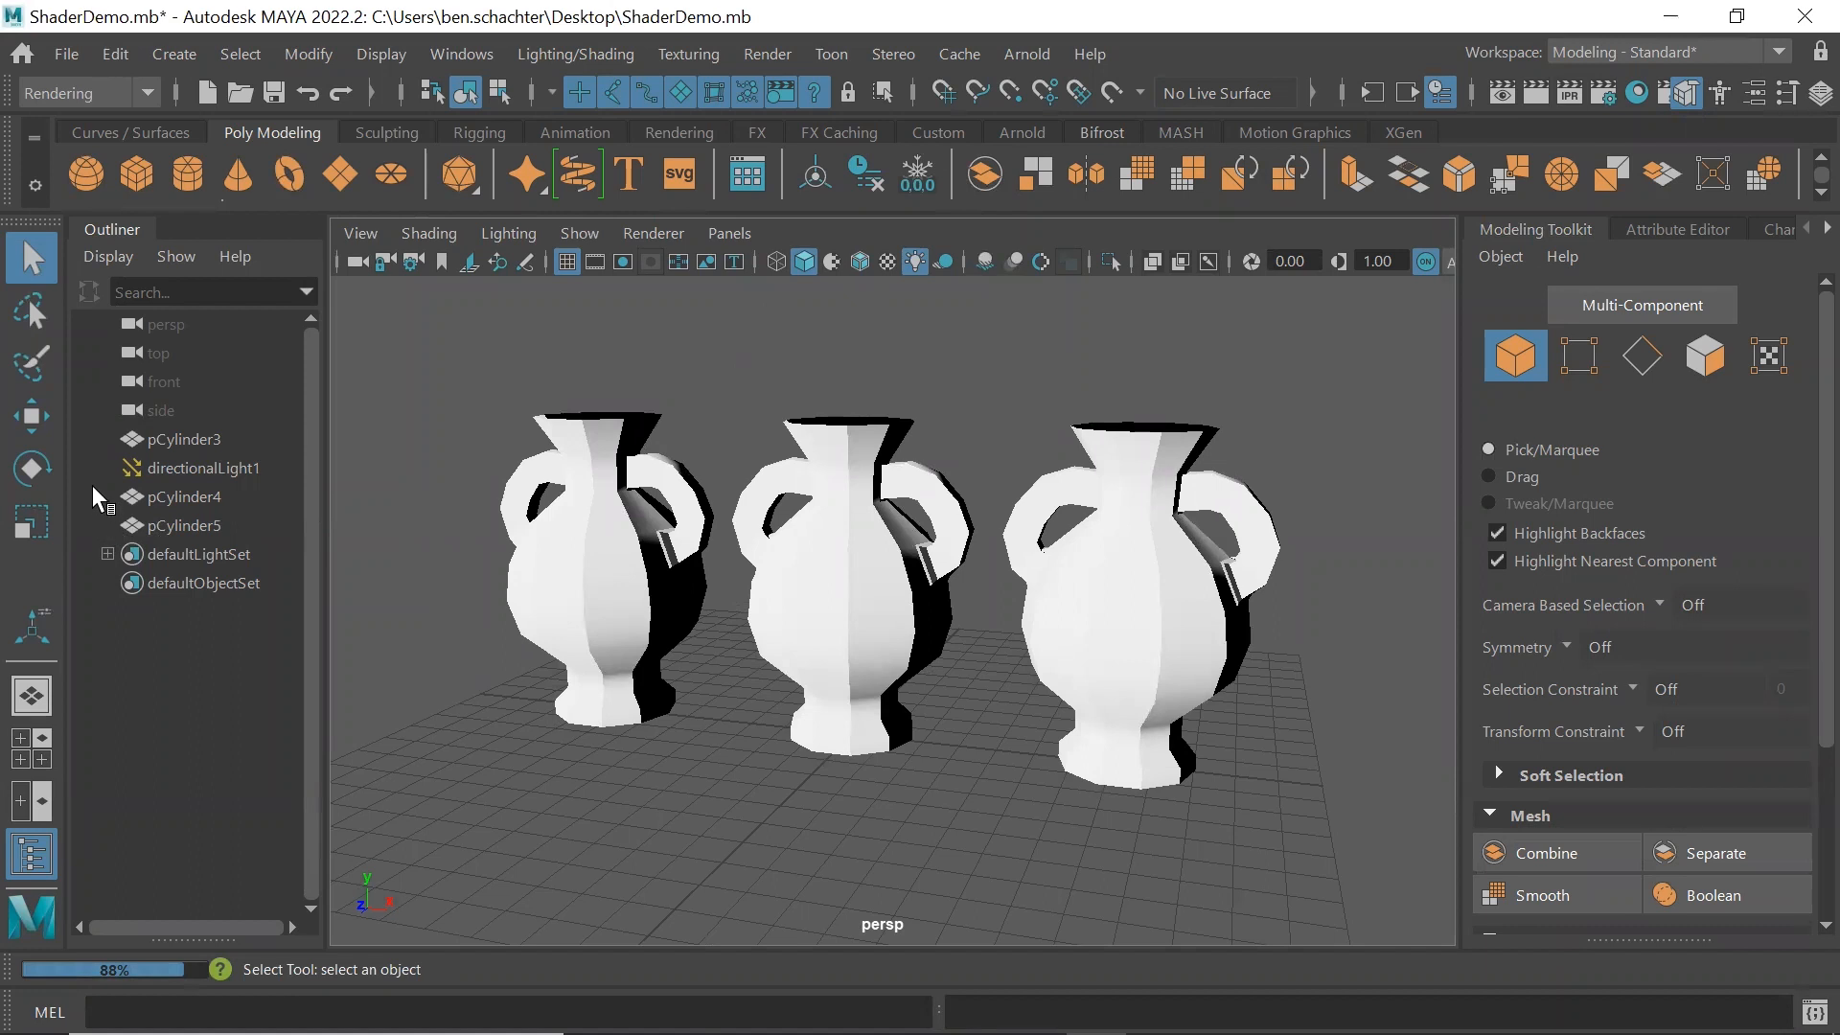
Move the directional light forward along its Z axis, in front of the middle vase
{"action": "left_click", "coordinate": [208, 468]}
{"action": "key", "text": "w"}
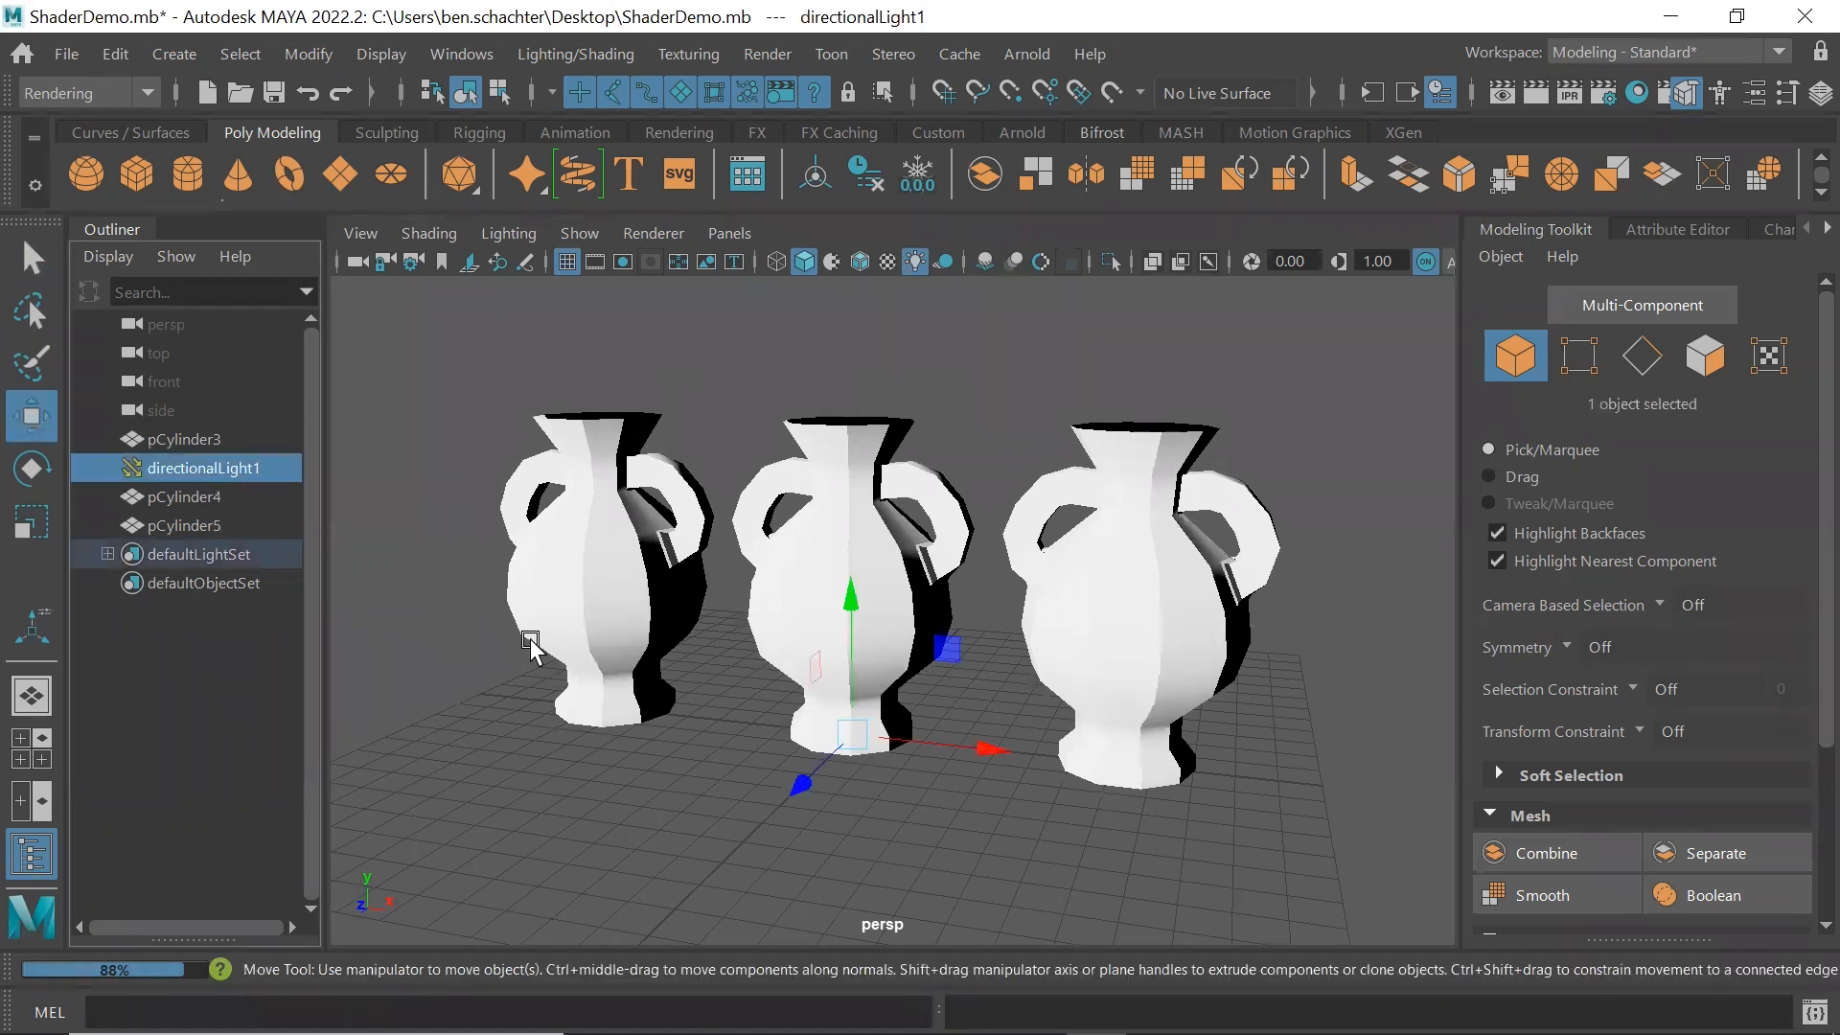
{"action": "left_click_drag", "start_coordinate": [801, 784], "coordinate": [707, 874]}
{"action": "key", "text": "q"}
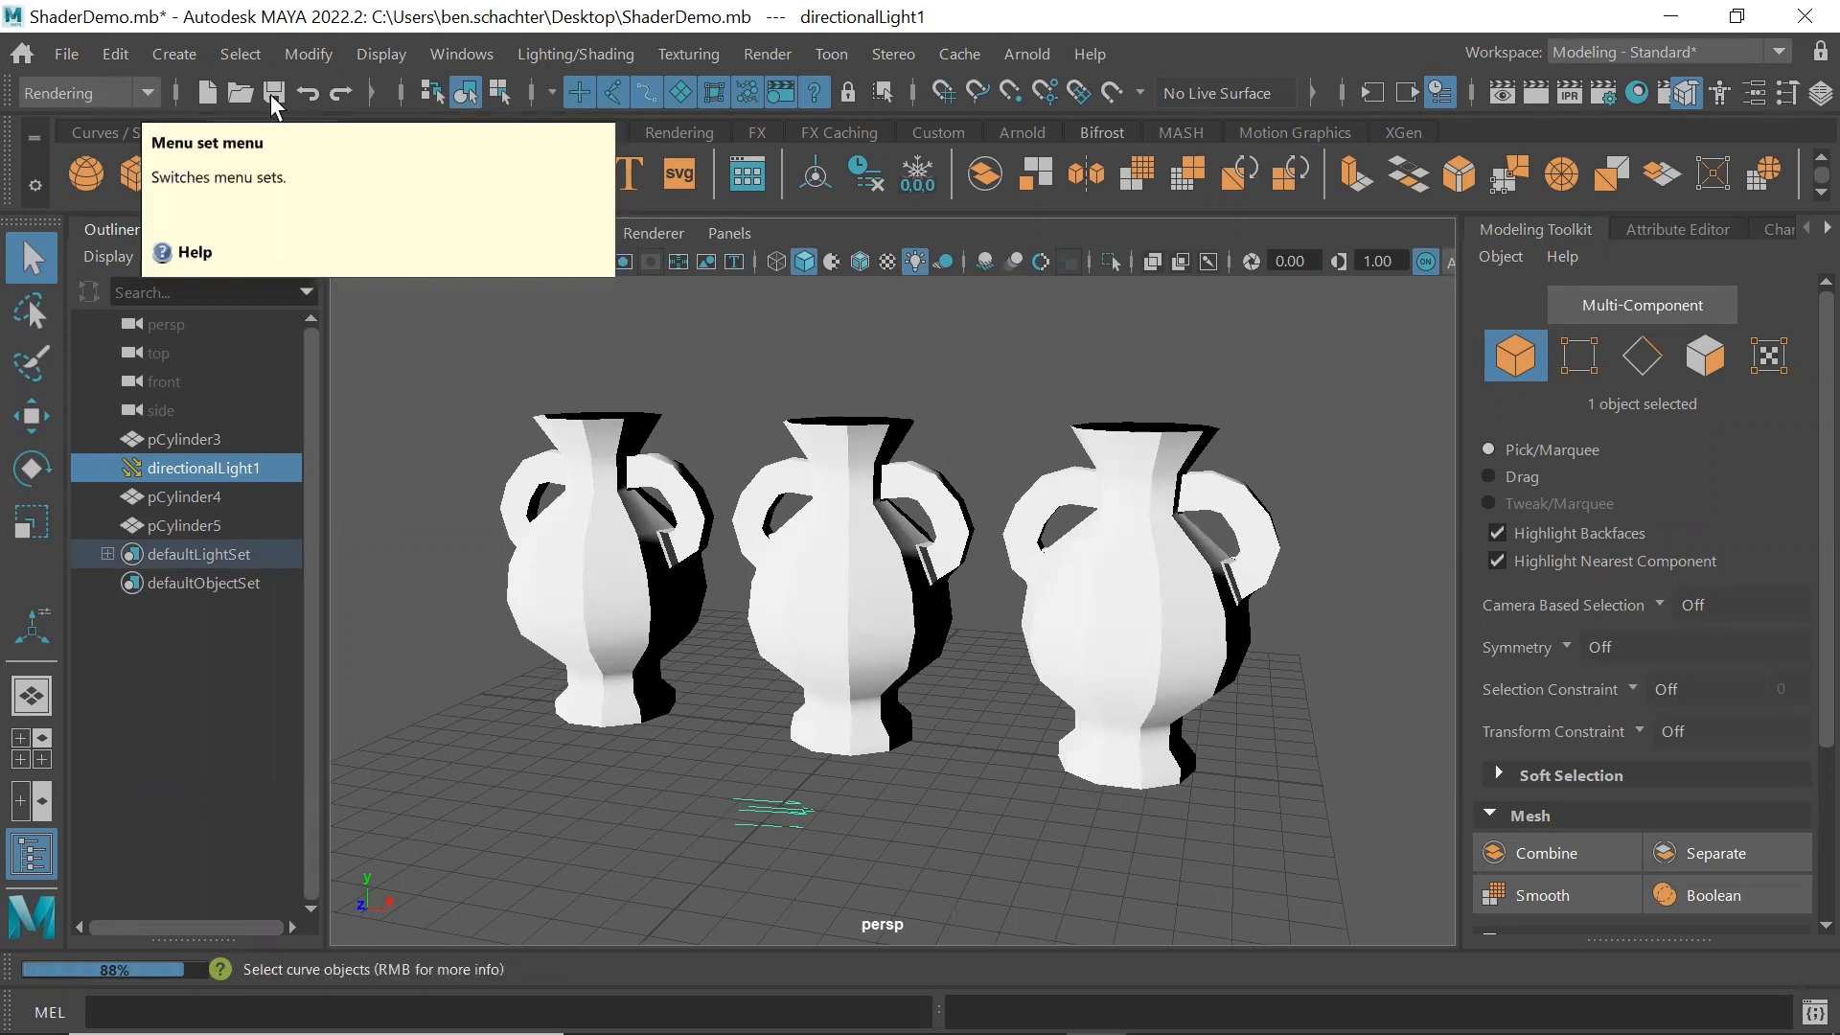
Render the current frame of the three vases, then close the render window
{"action": "left_click", "coordinate": [768, 54]}
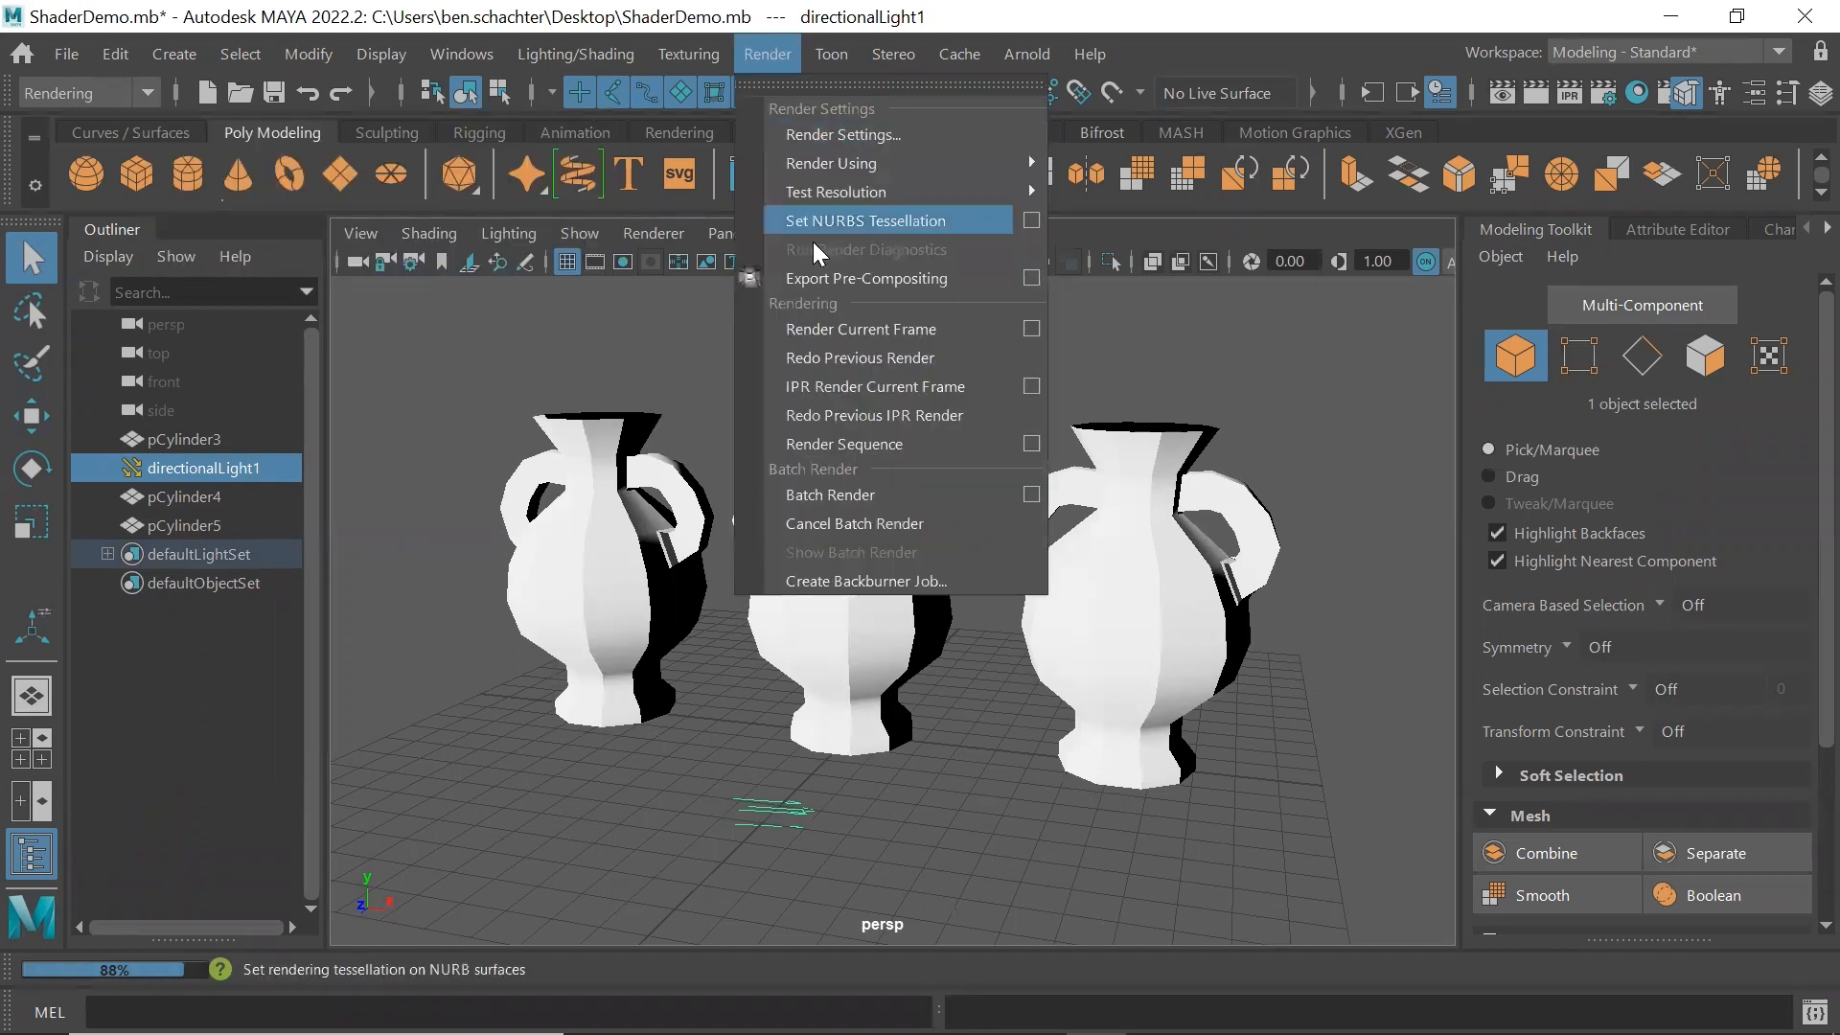
{"action": "left_click", "coordinate": [838, 328]}
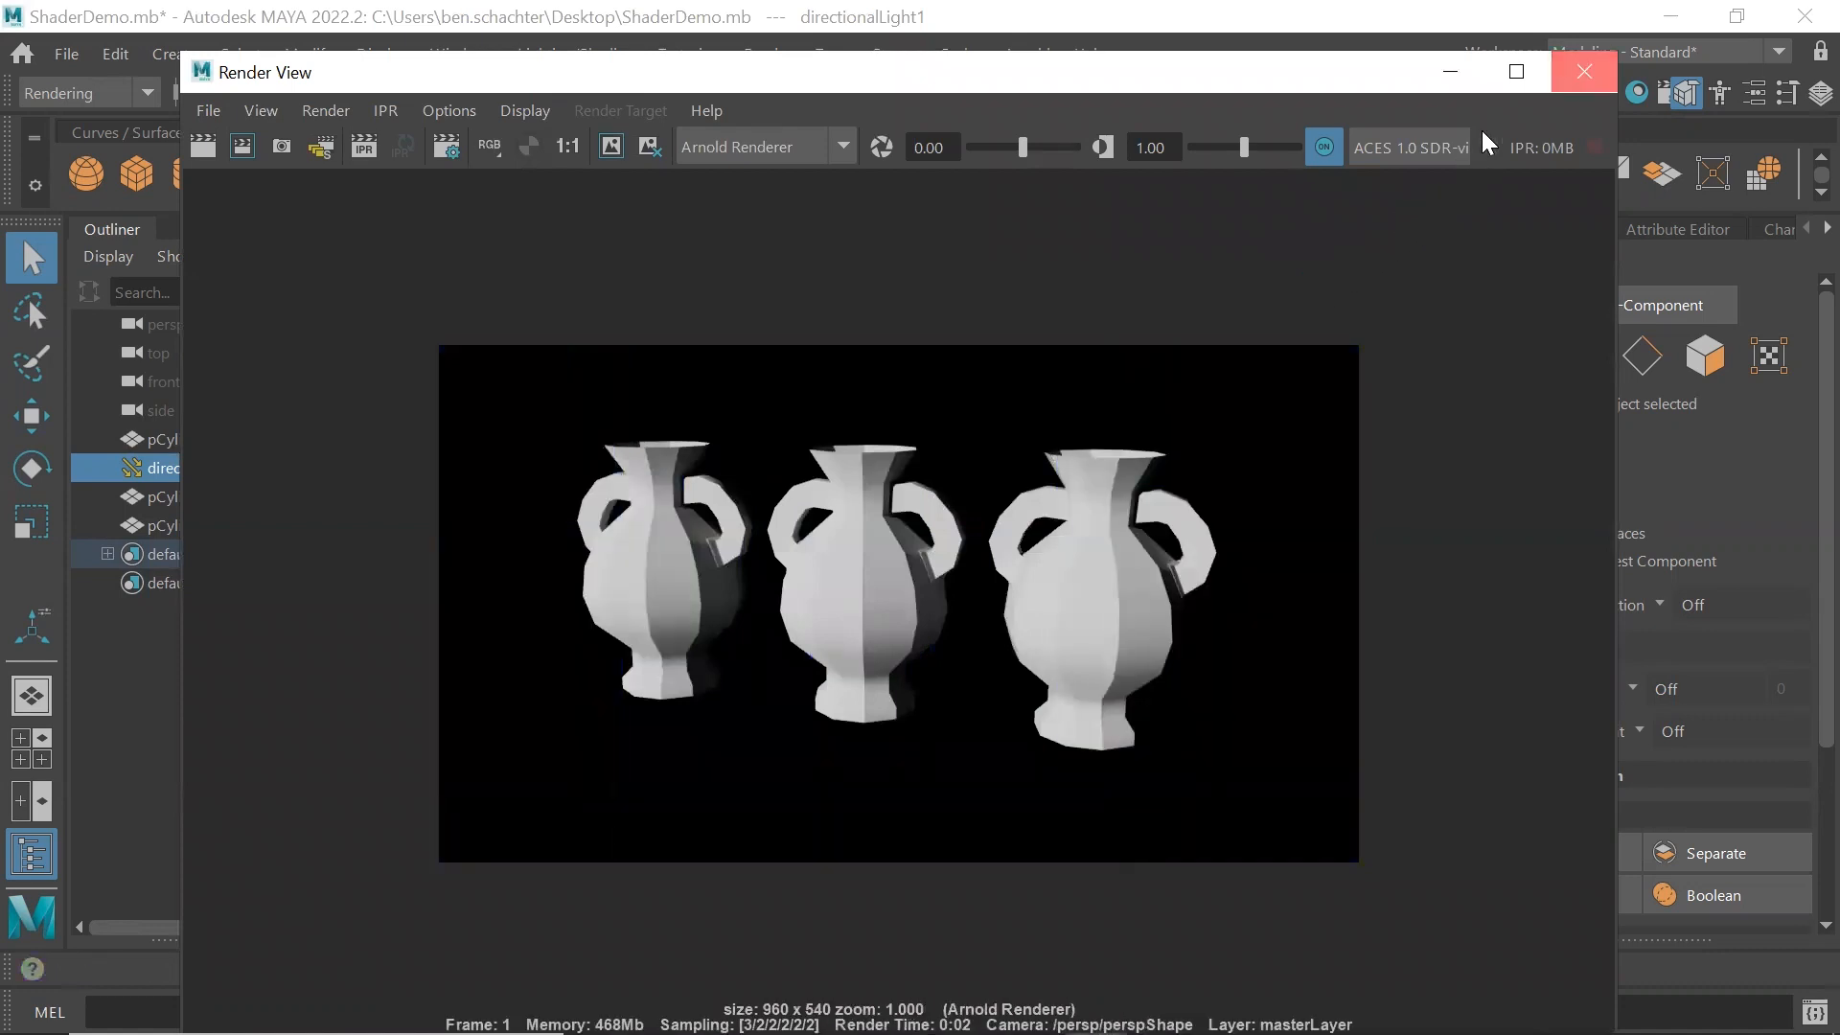
{"action": "left_click", "coordinate": [1584, 71]}
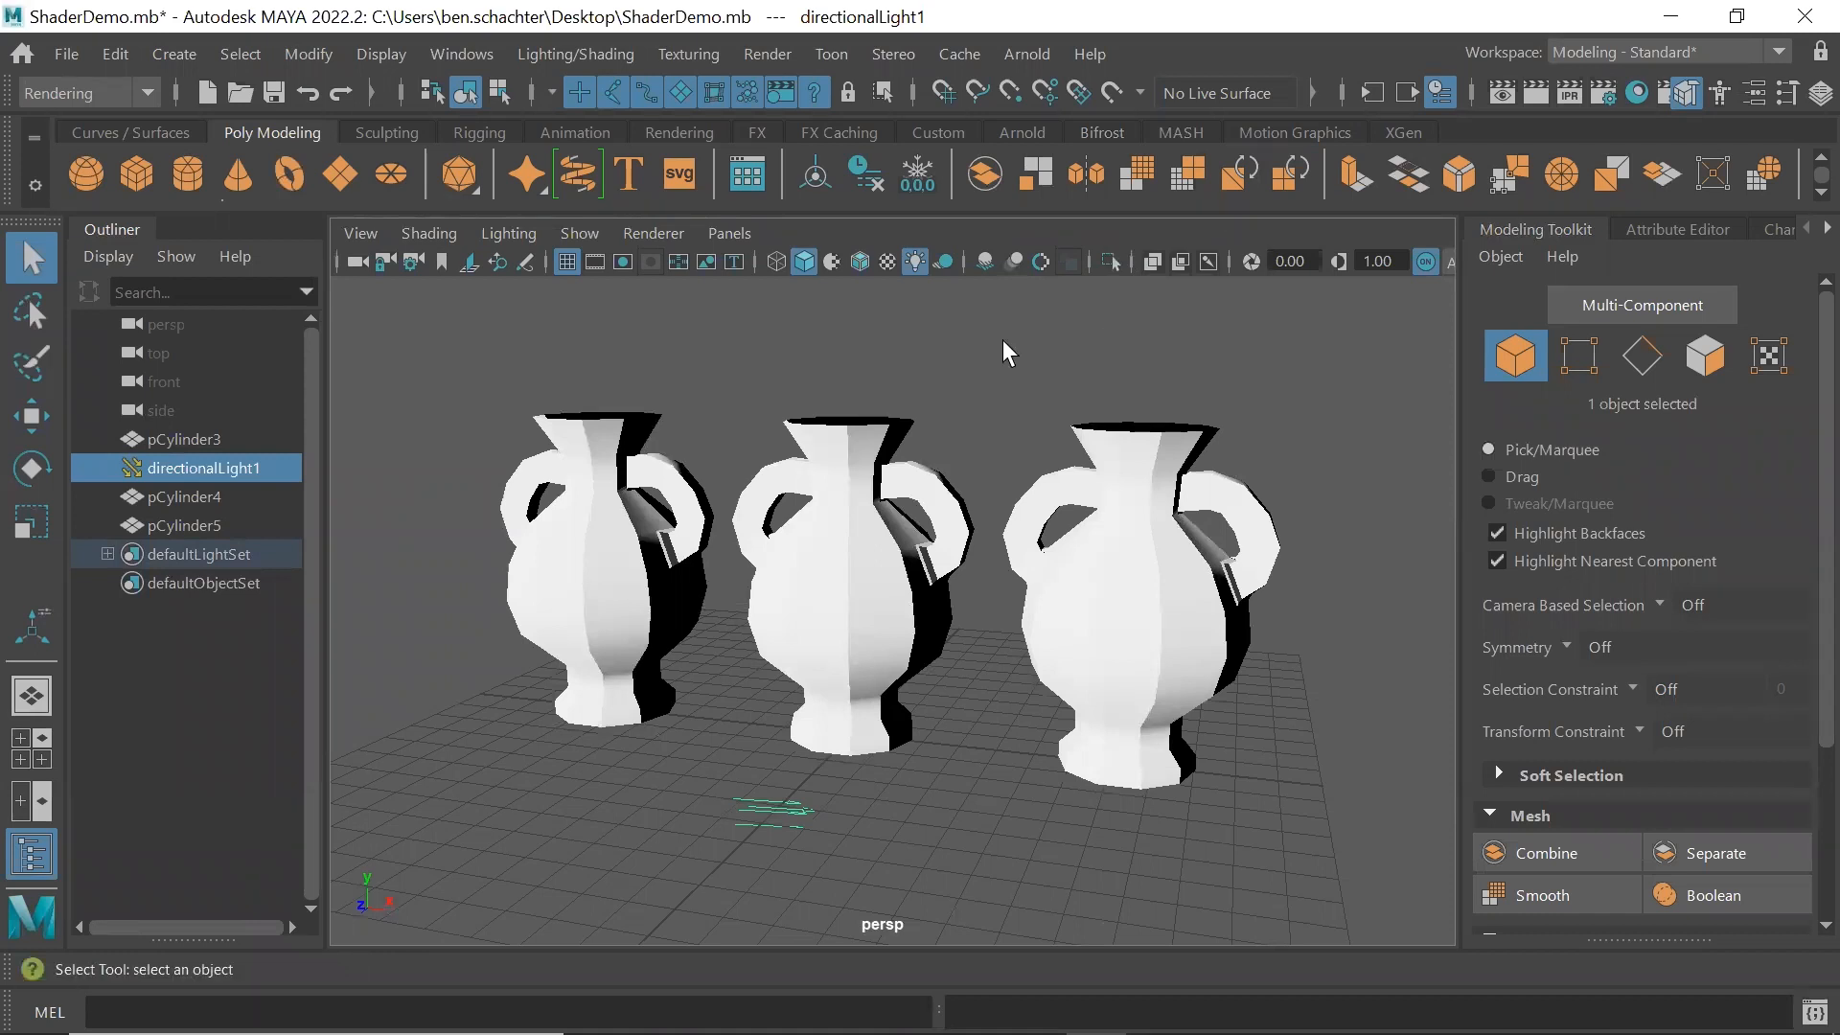
Assign a new Blinn material to the left vase, pCylinder4
{"action": "mouse_move", "coordinate": [853, 573]}
{"action": "left_mouse_down", "text": "alt"}
{"action": "mouse_move", "coordinate": [837, 537]}
{"action": "mouse_move", "coordinate": [920, 559]}
{"action": "mouse_move", "coordinate": [806, 548]}
{"action": "left_mouse_up", "text": "alt"}
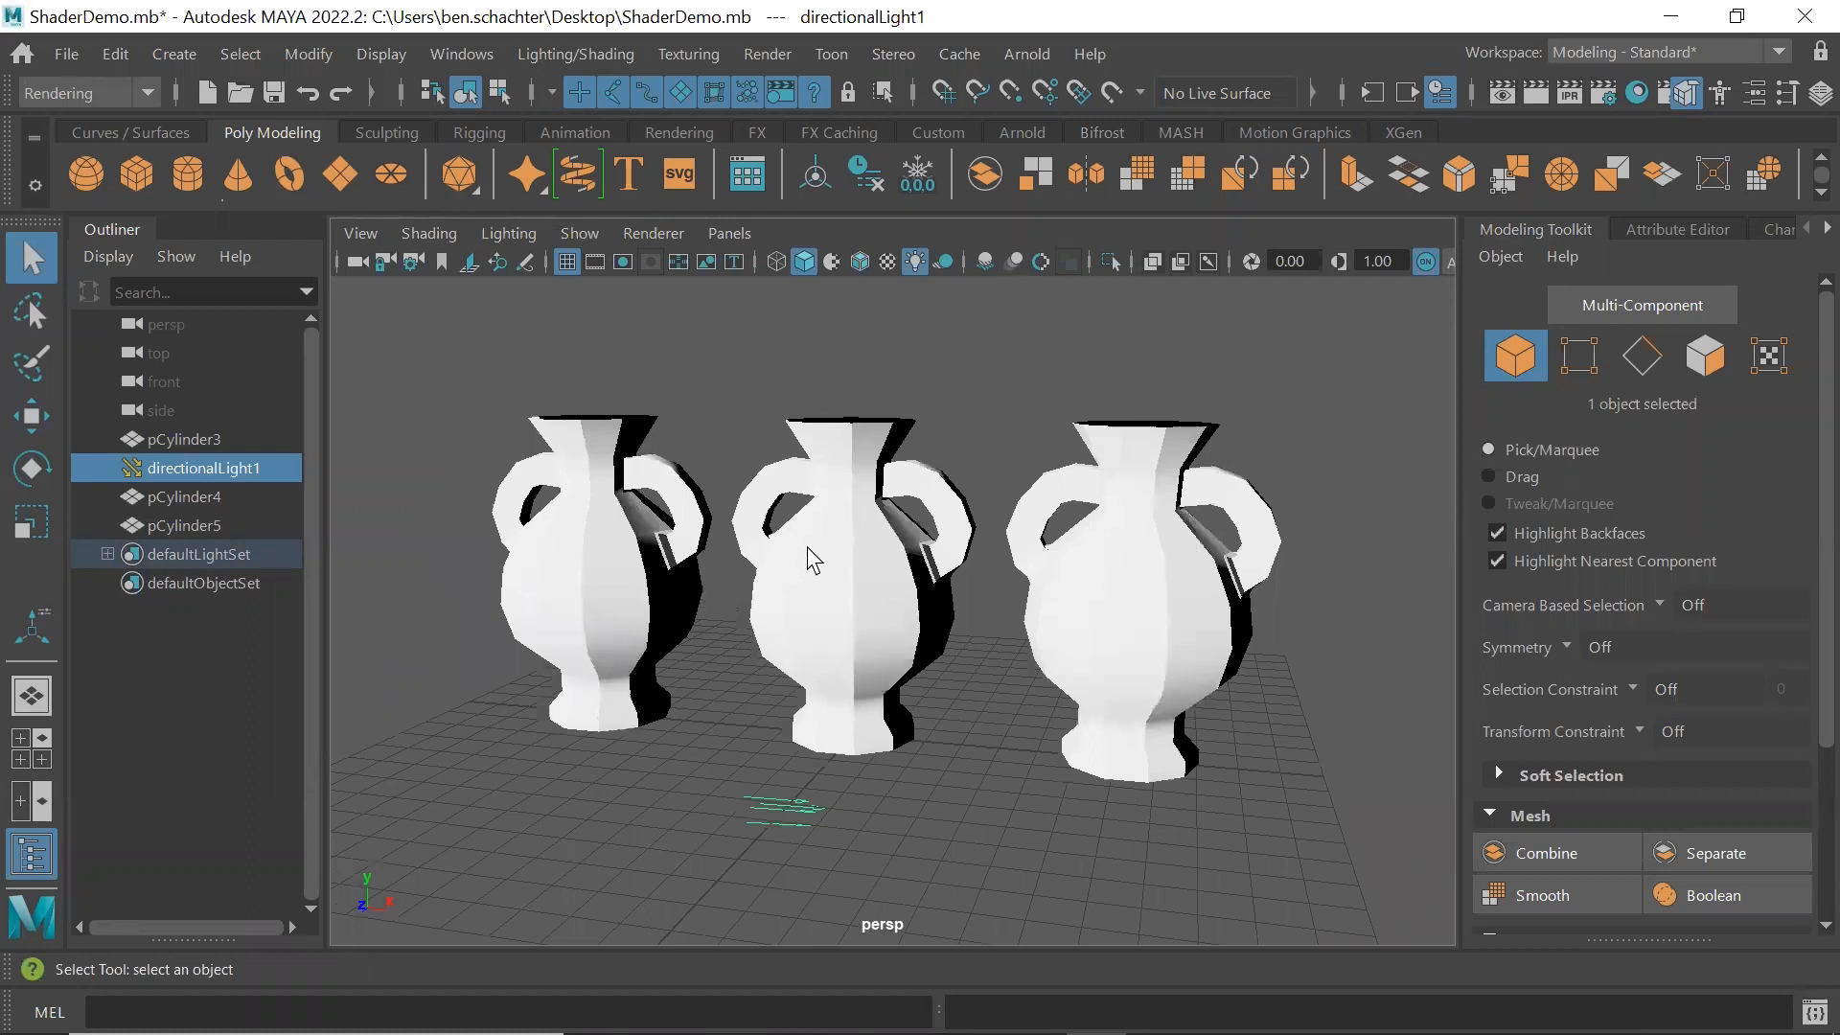
{"action": "left_click", "coordinate": [598, 476]}
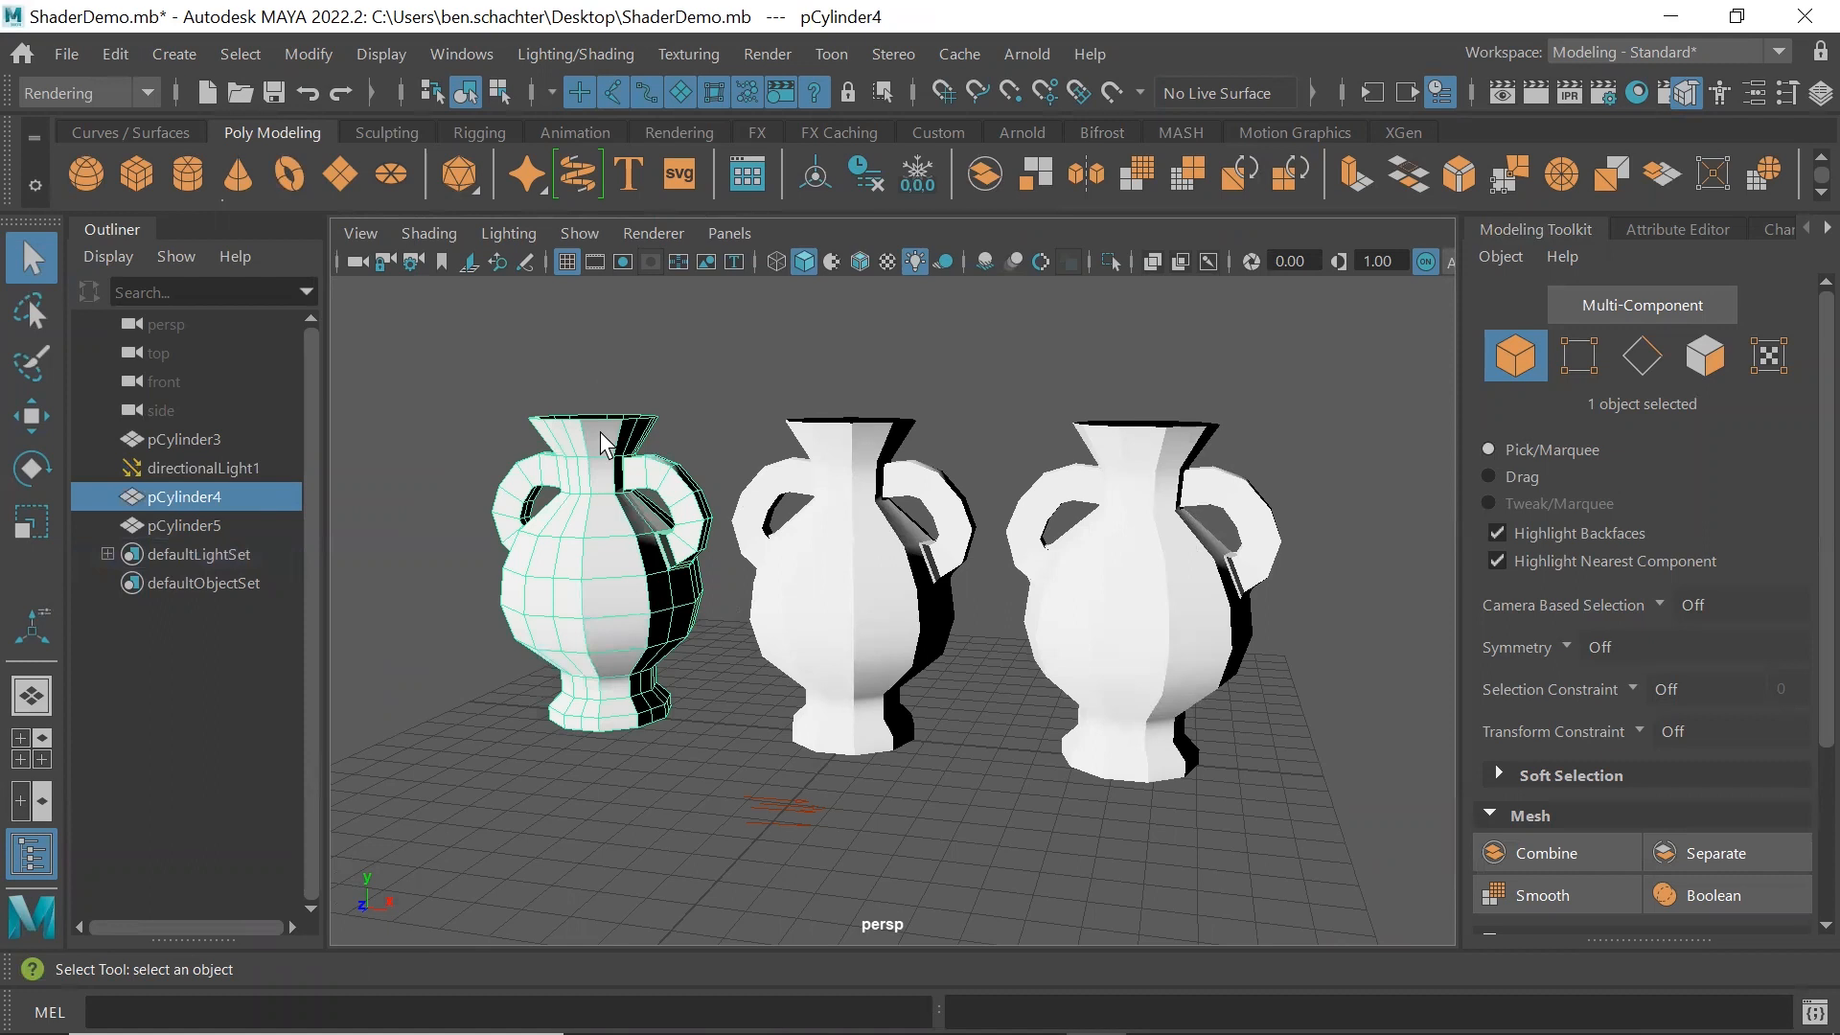
{"action": "right_click", "coordinate": [600, 431]}
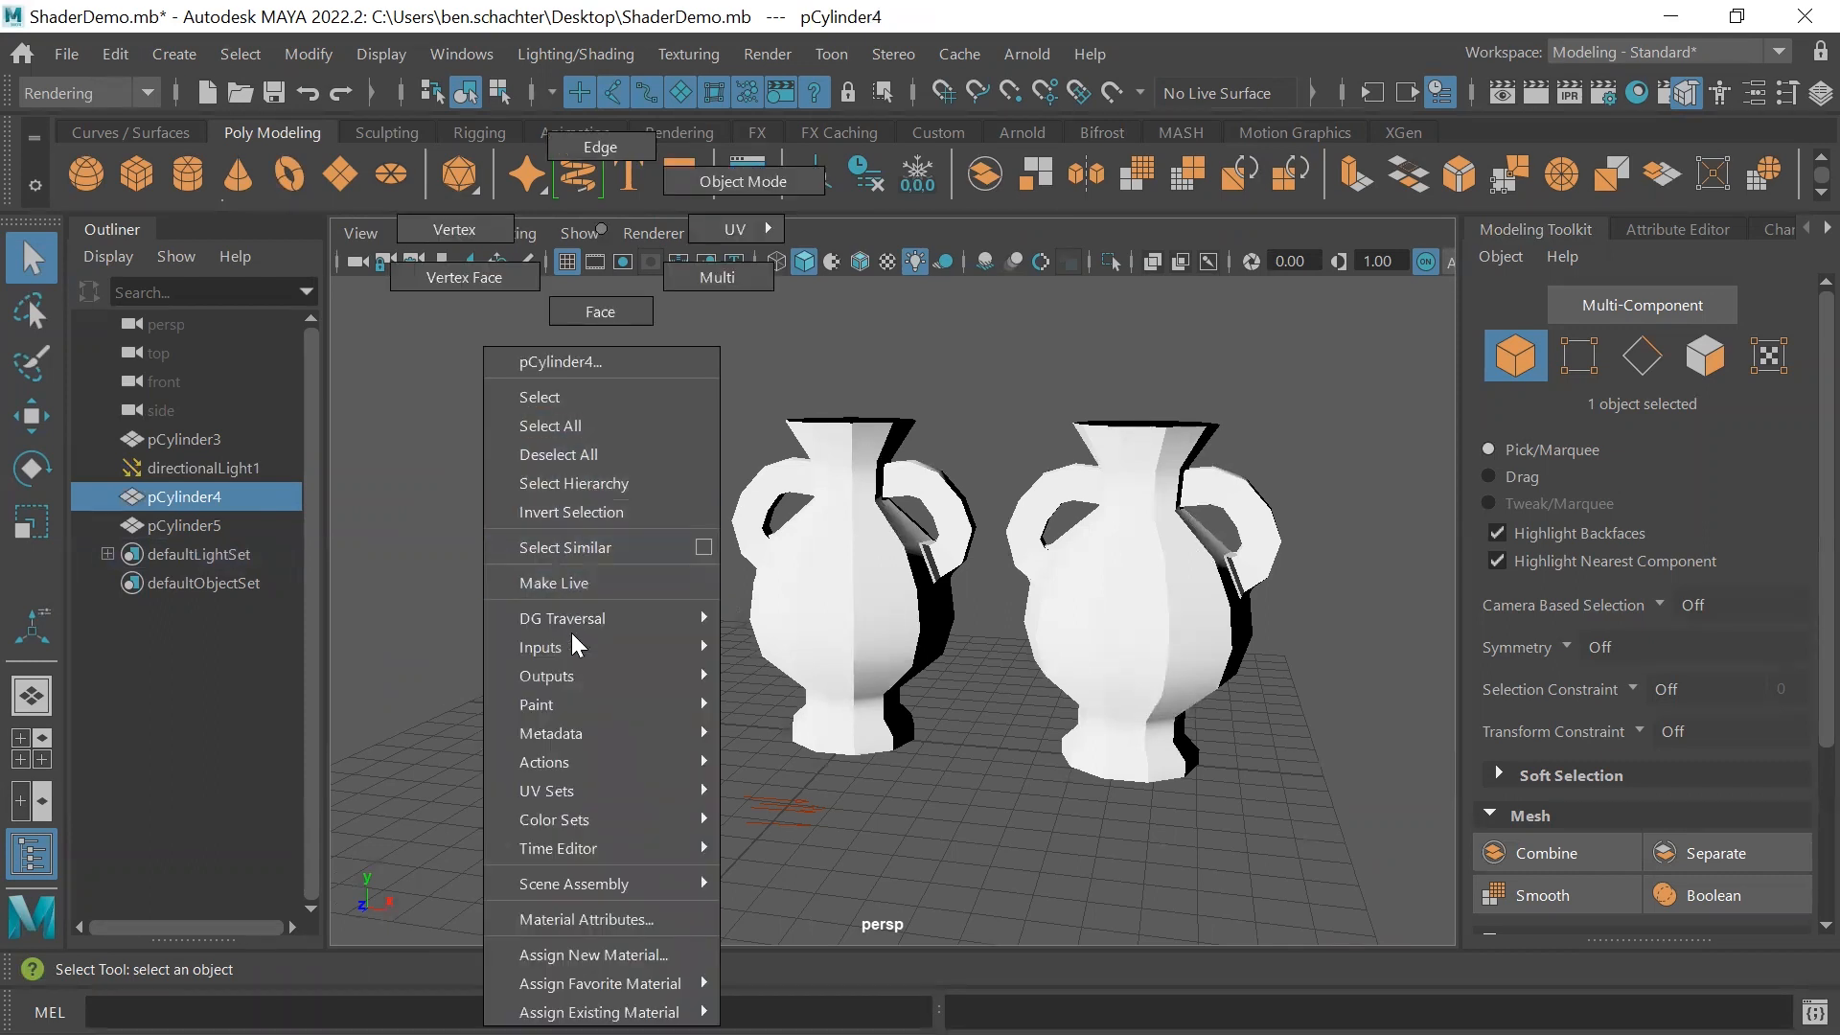
{"action": "left_click", "coordinate": [609, 955]}
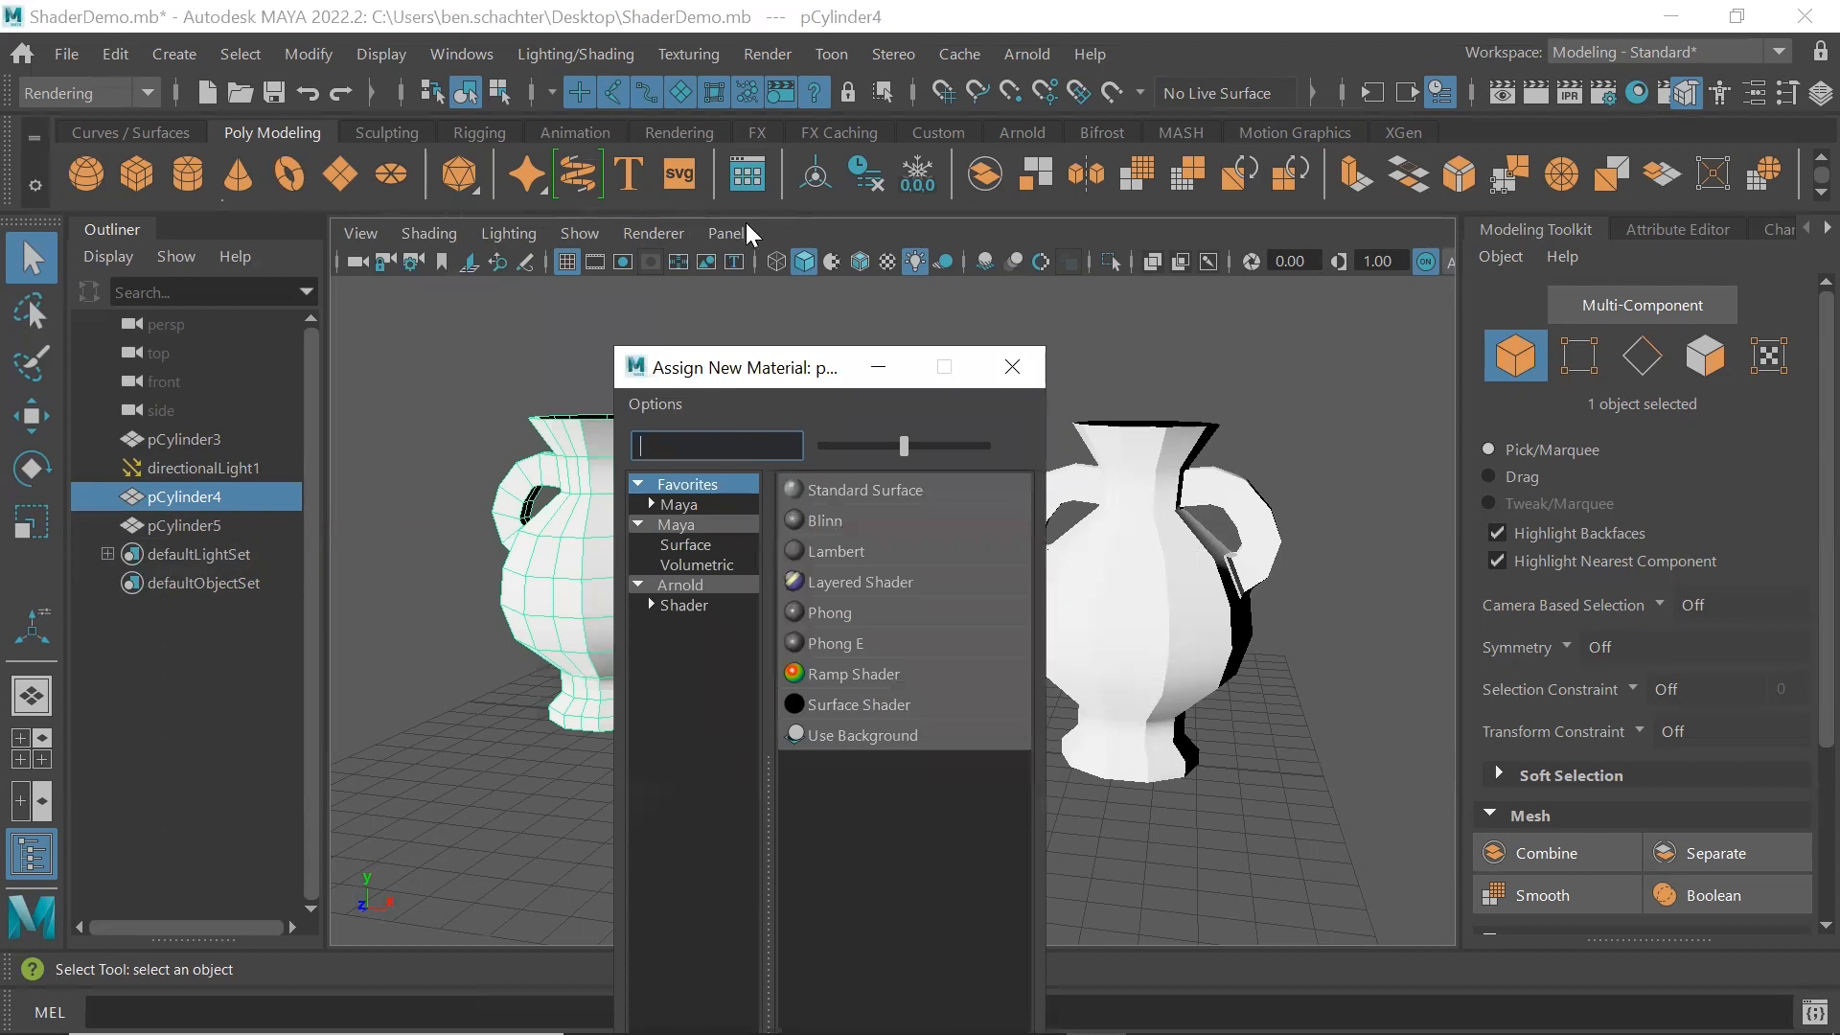
{"action": "left_click_drag", "start_coordinate": [693, 380], "coordinate": [628, 194]}
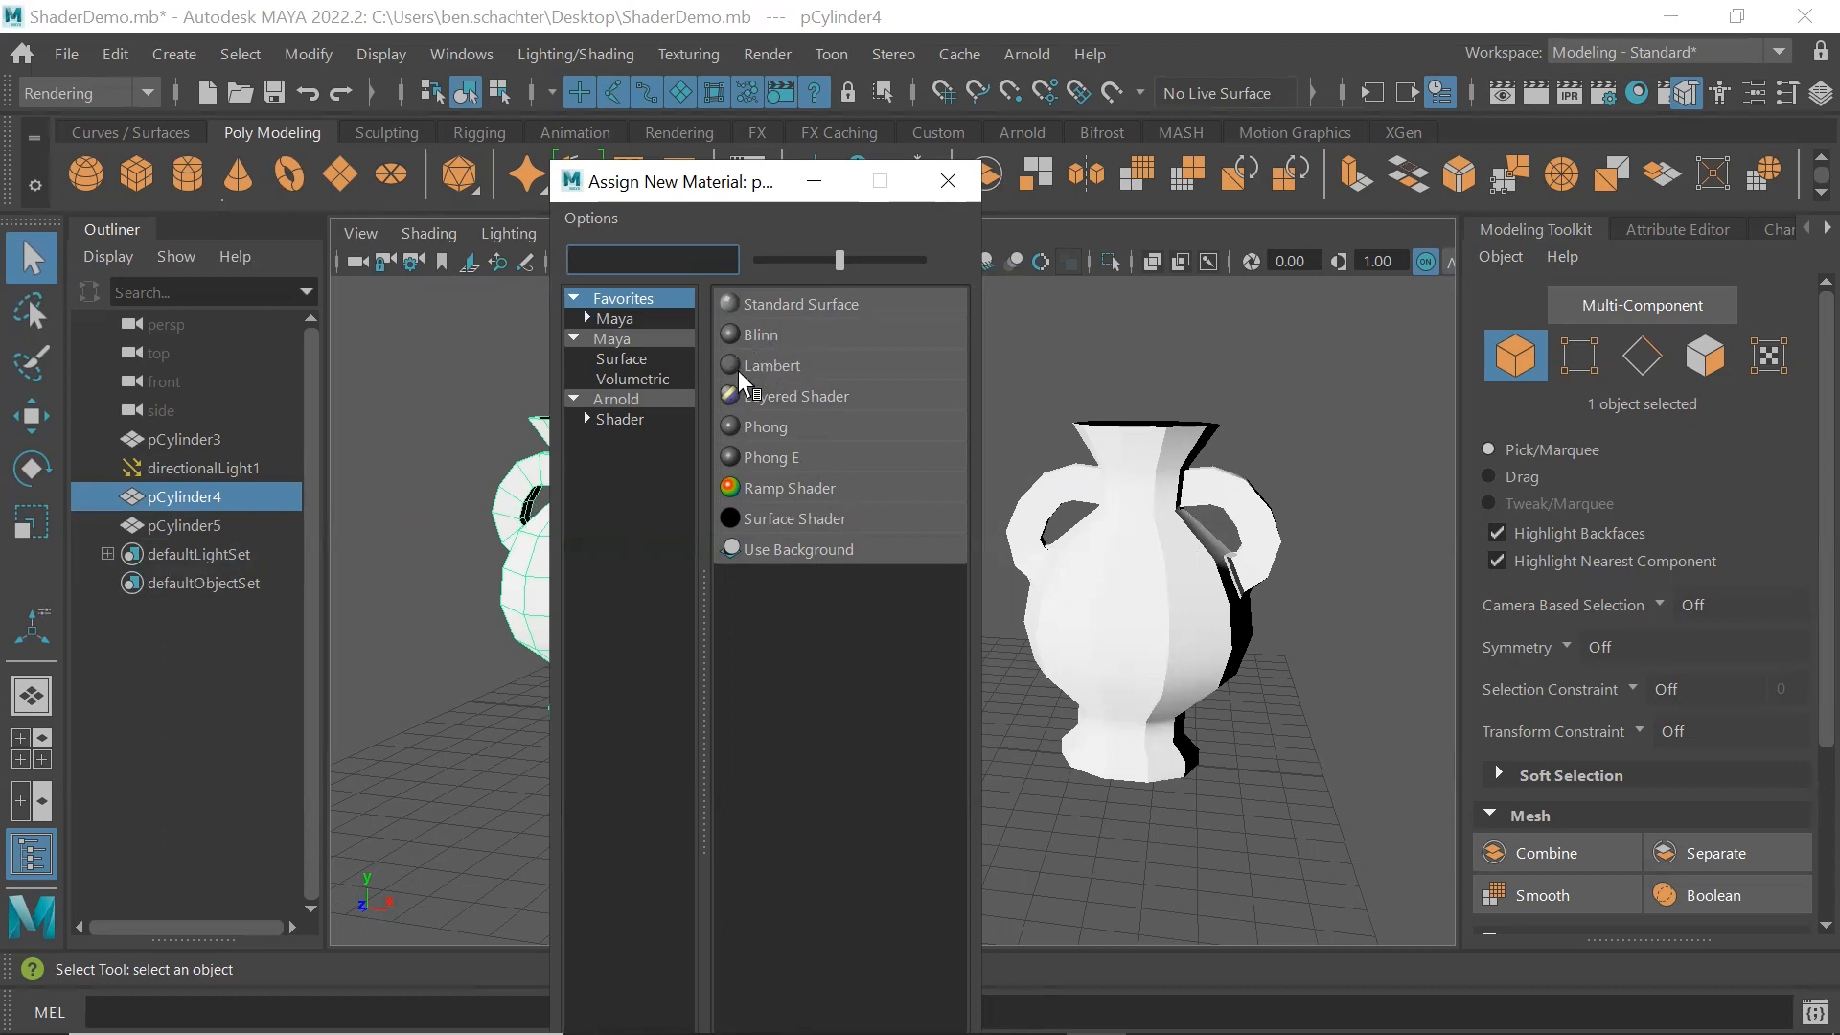
{"action": "left_click", "coordinate": [770, 329]}
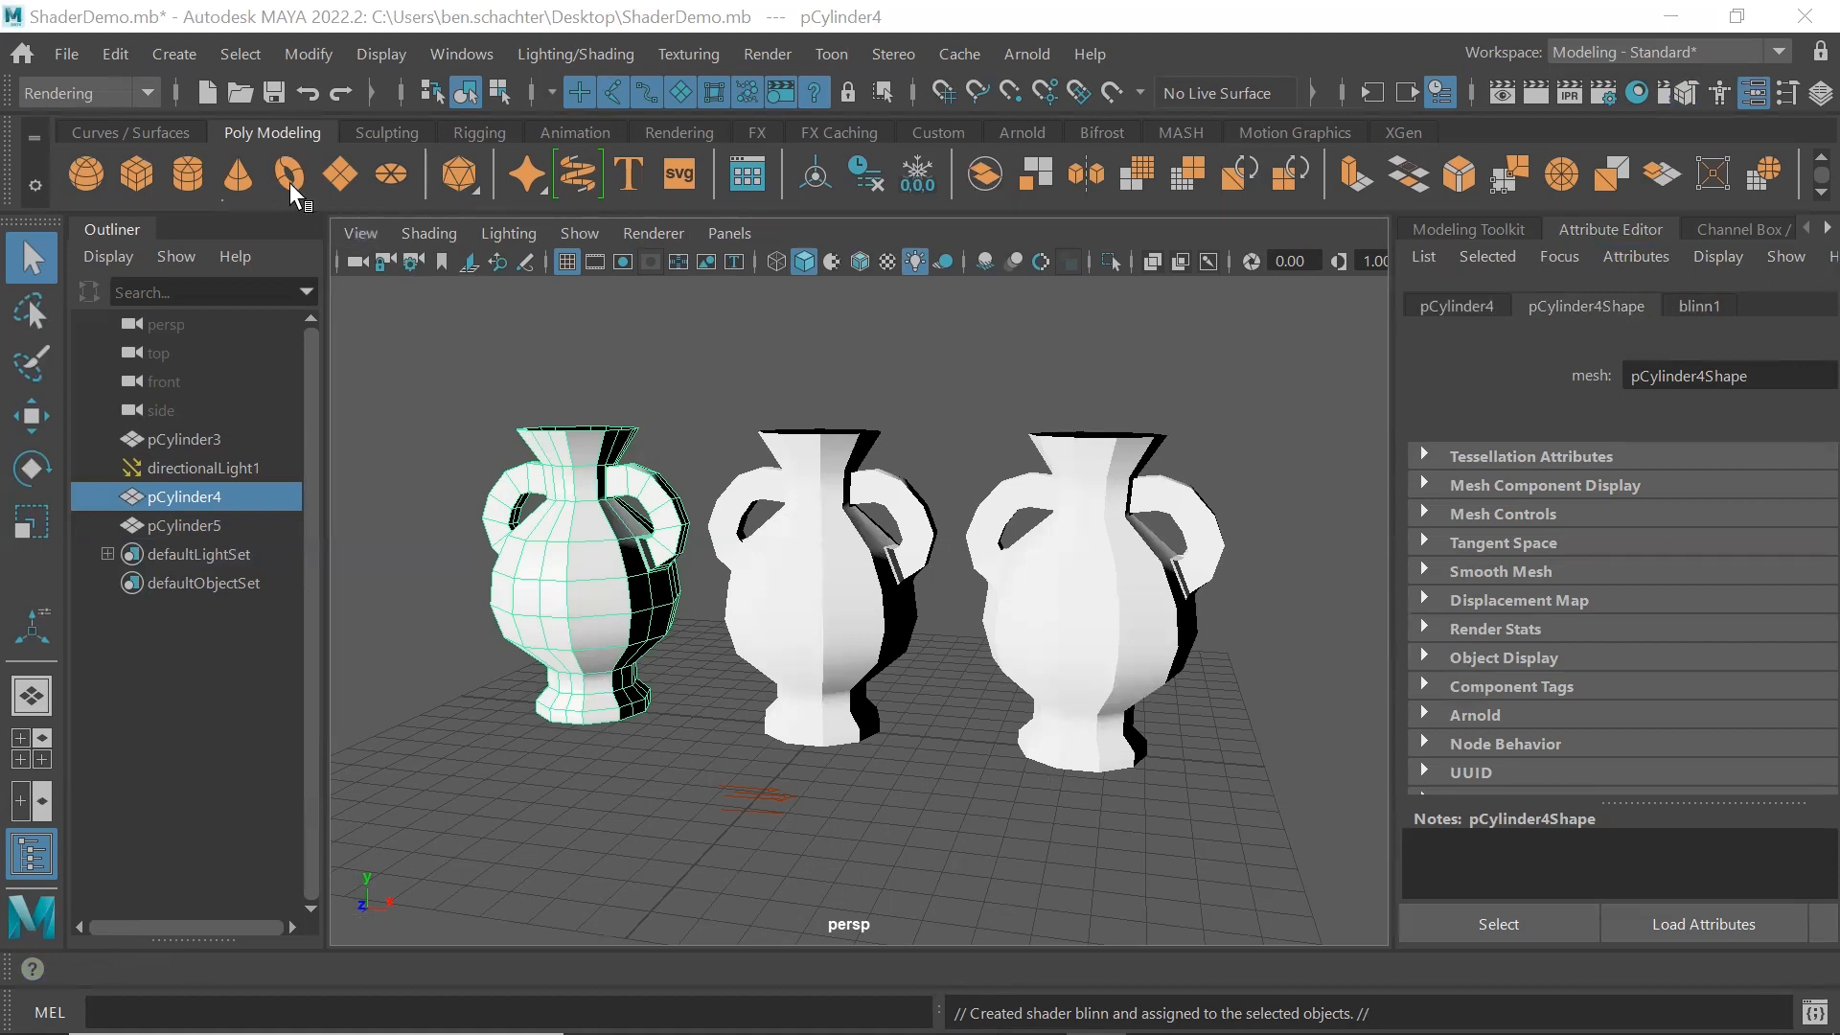
Delete the construction history of the left vase
{"action": "left_click", "coordinate": [126, 48]}
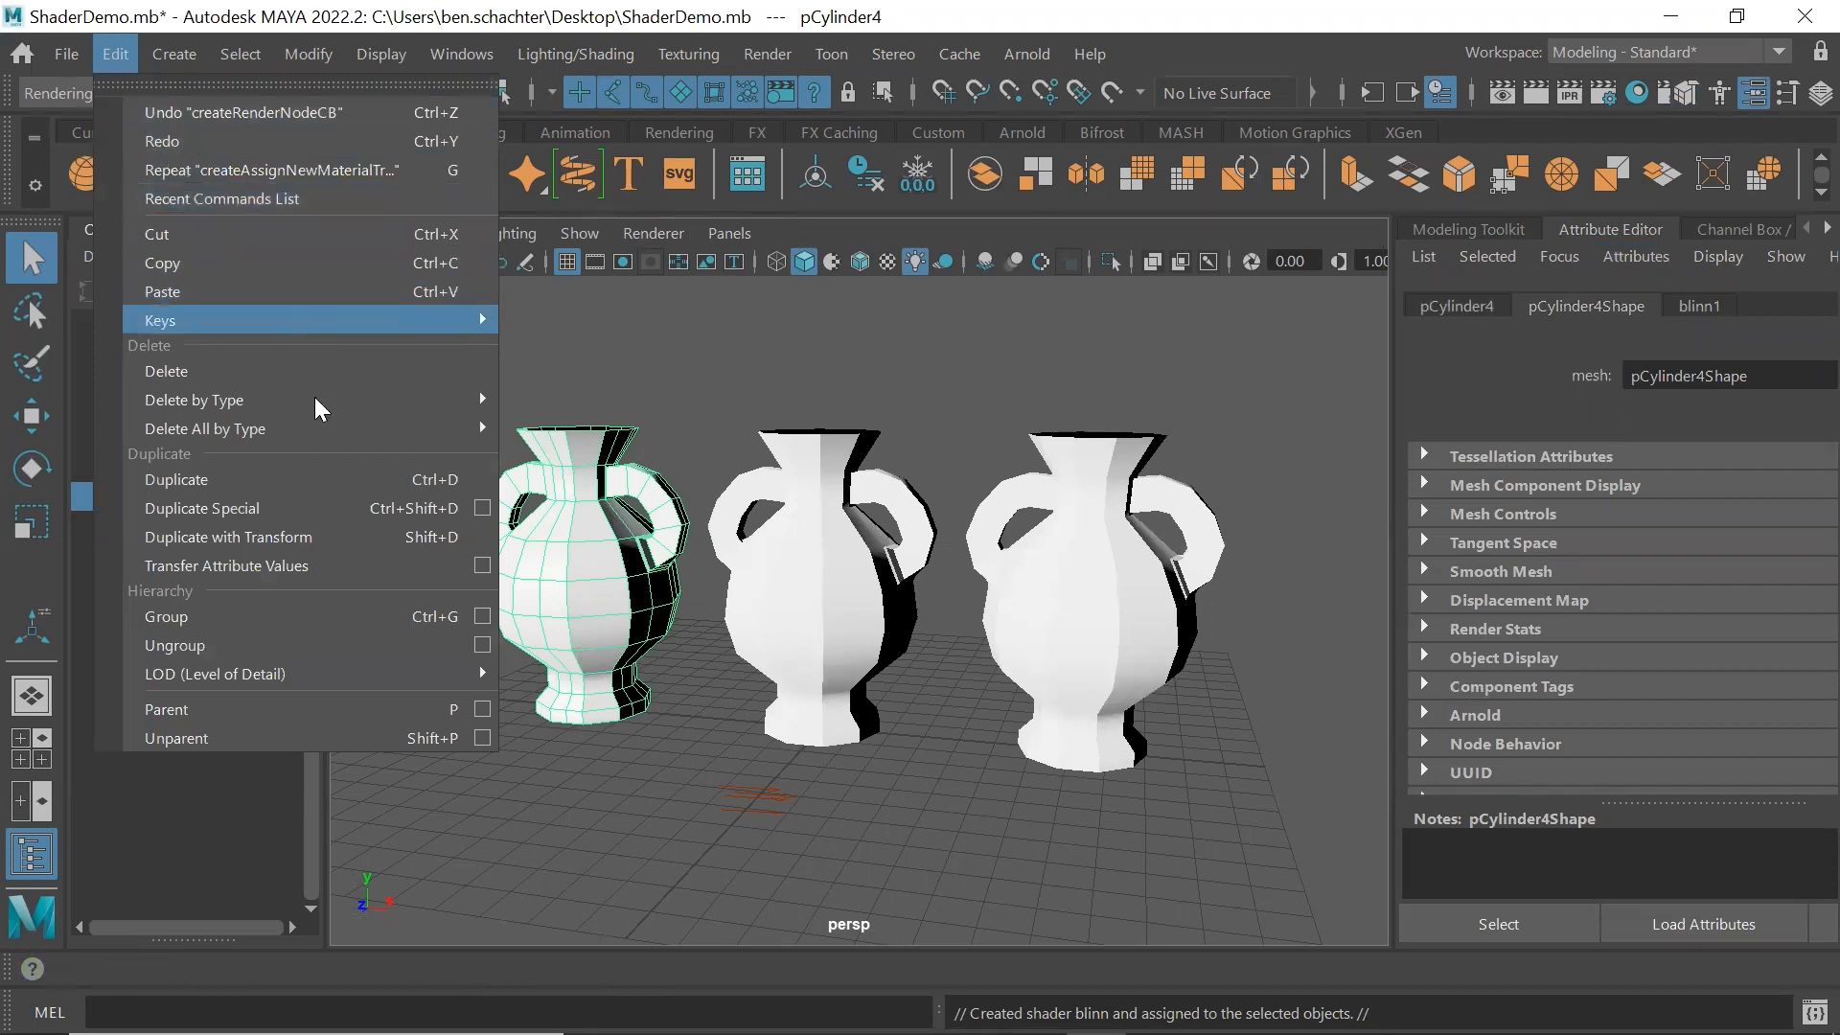
{"action": "mouse_move", "coordinate": [314, 397]}
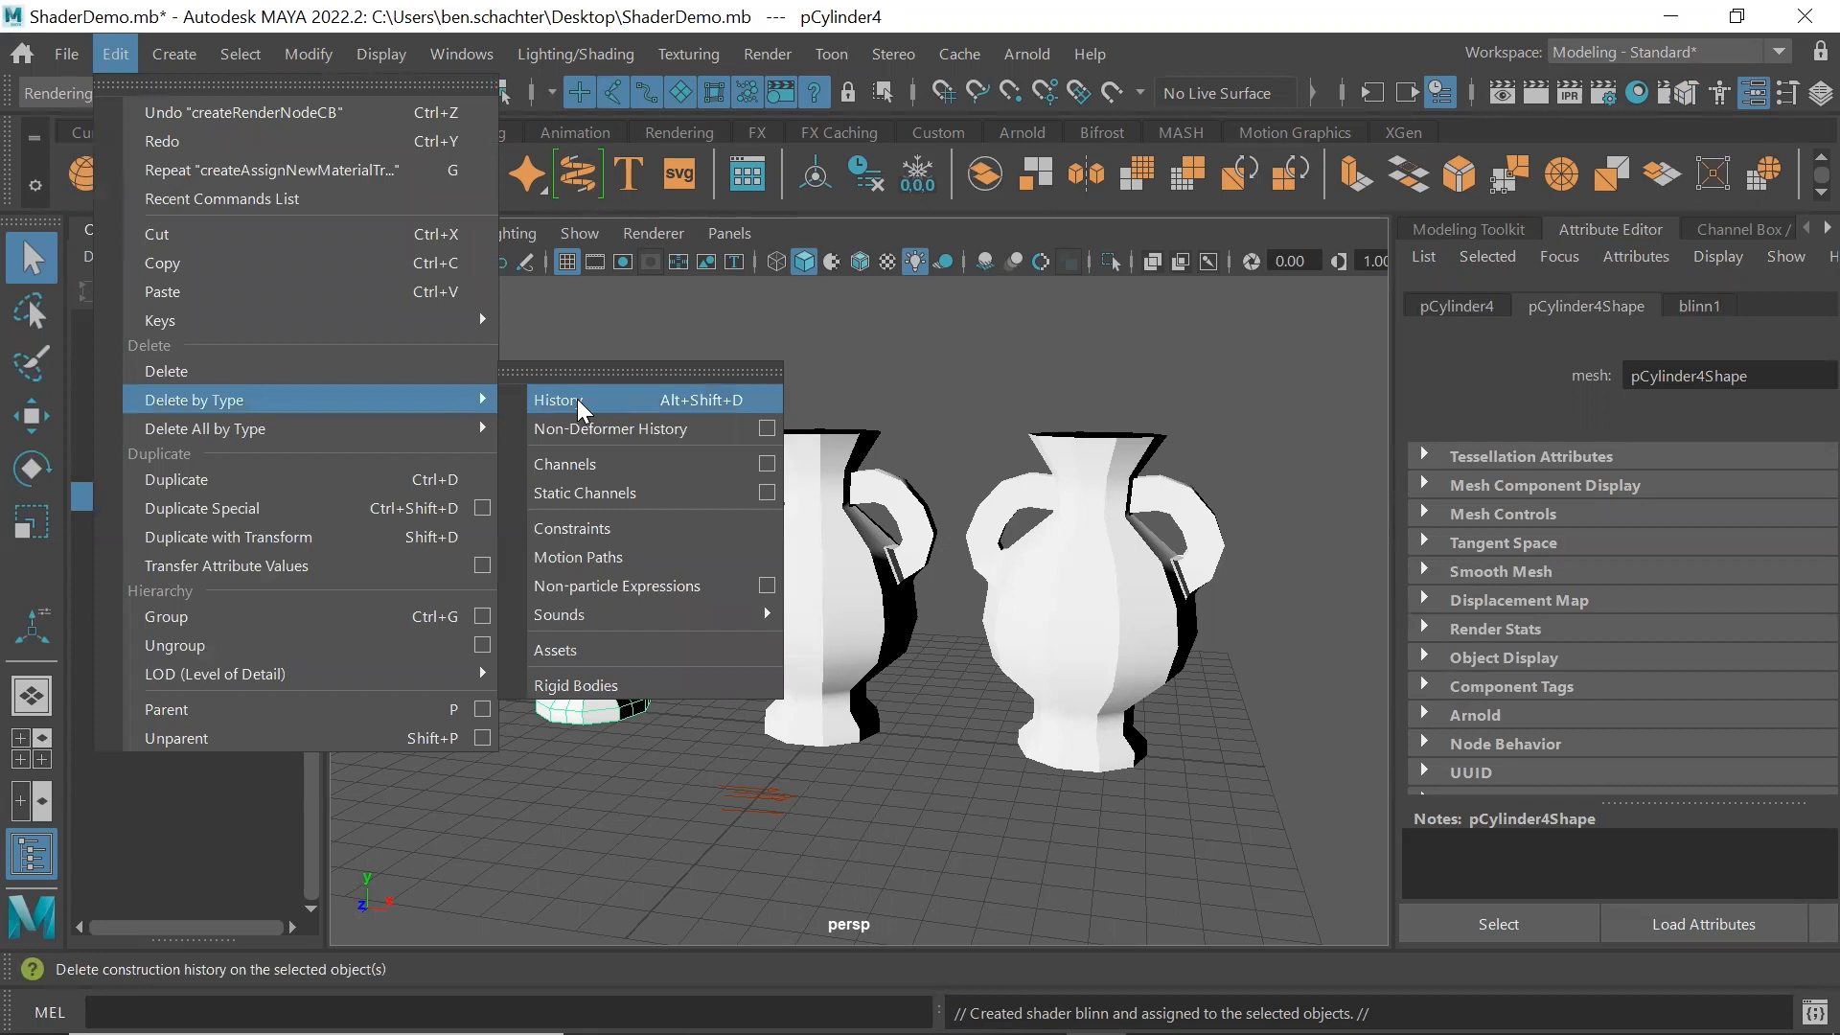
{"action": "left_click", "coordinate": [577, 399]}
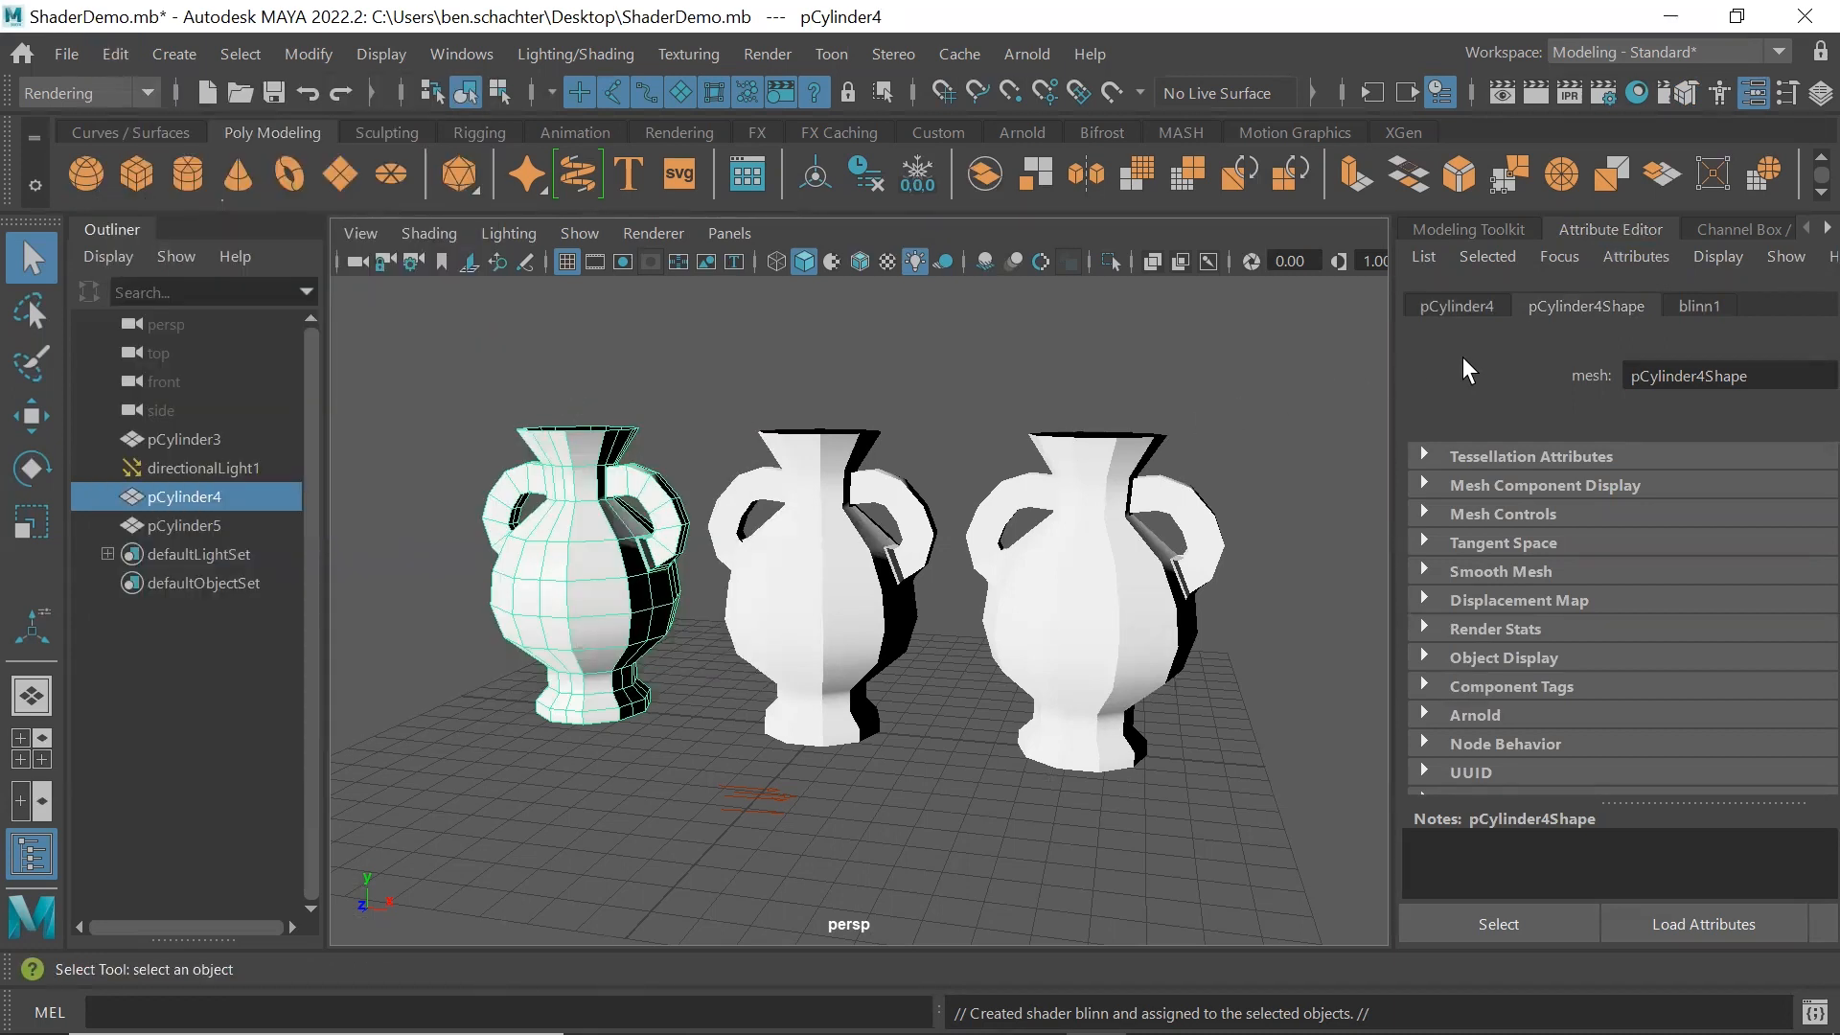
Set the color of the left vase's Blinn material to pure red in a separate attribute window and close it
{"action": "left_click", "coordinate": [1696, 307]}
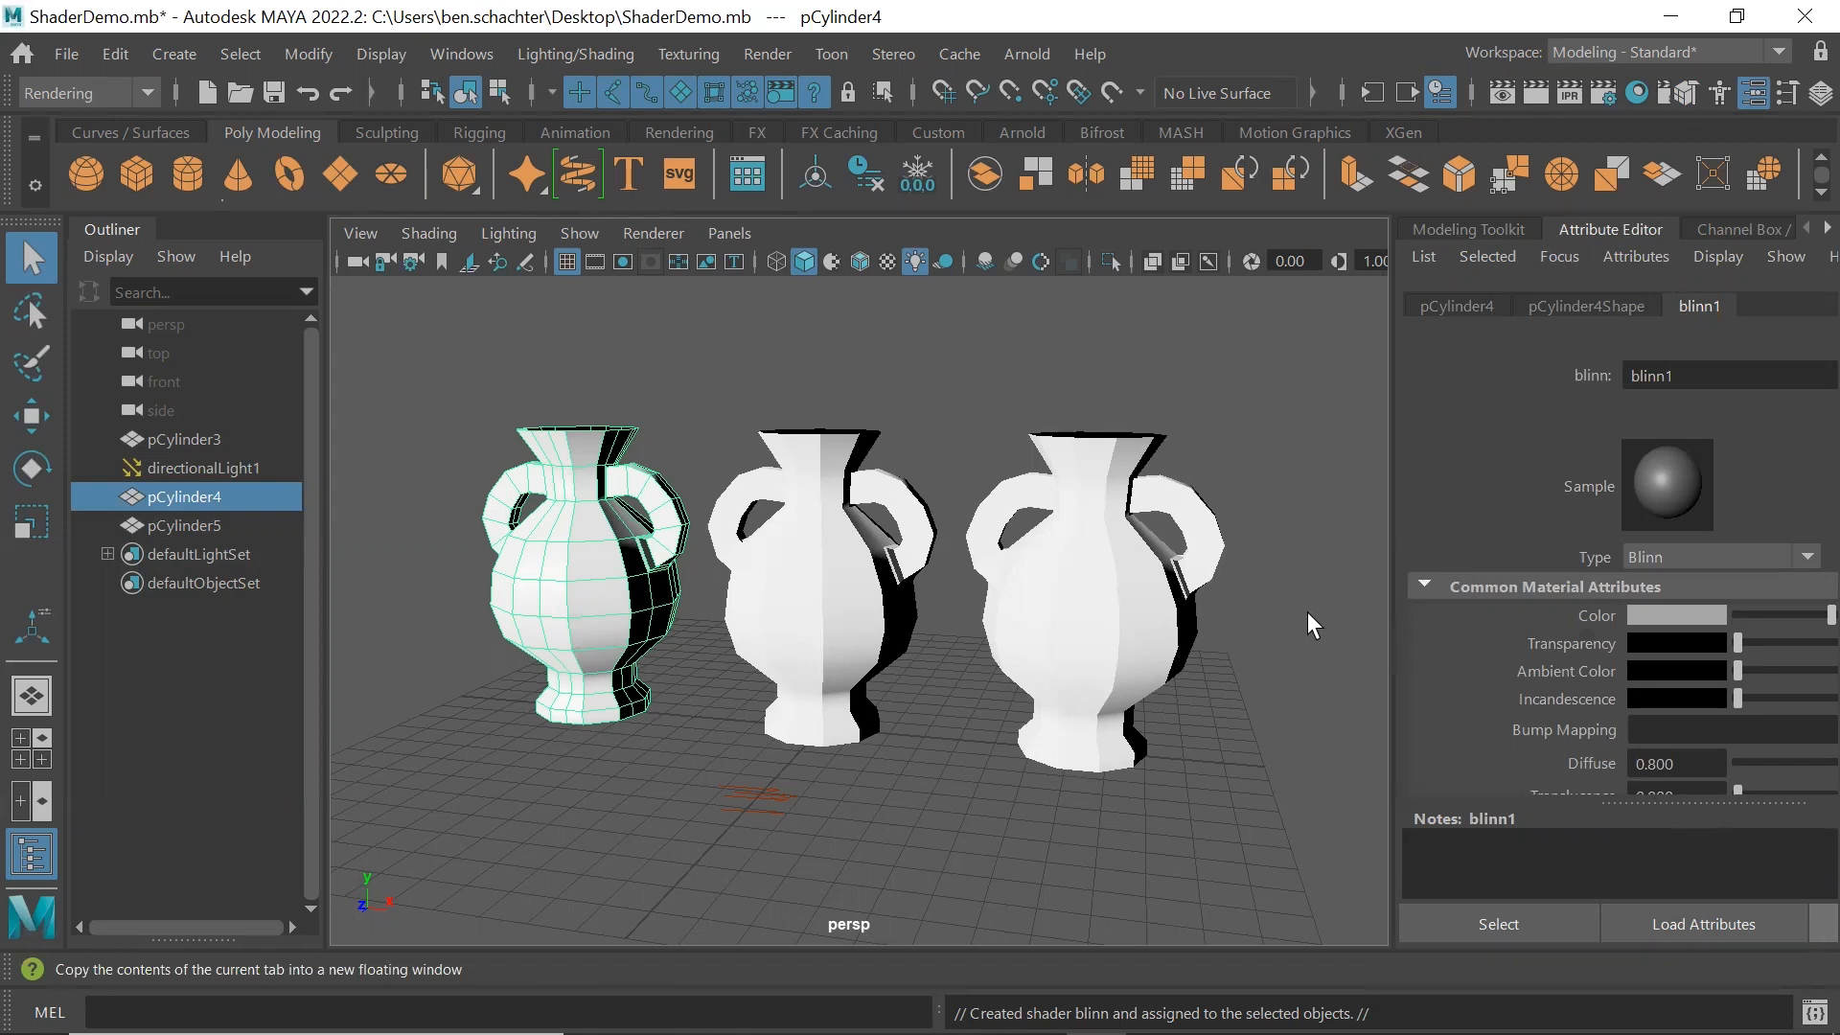
{"action": "left_click", "coordinate": [1822, 923]}
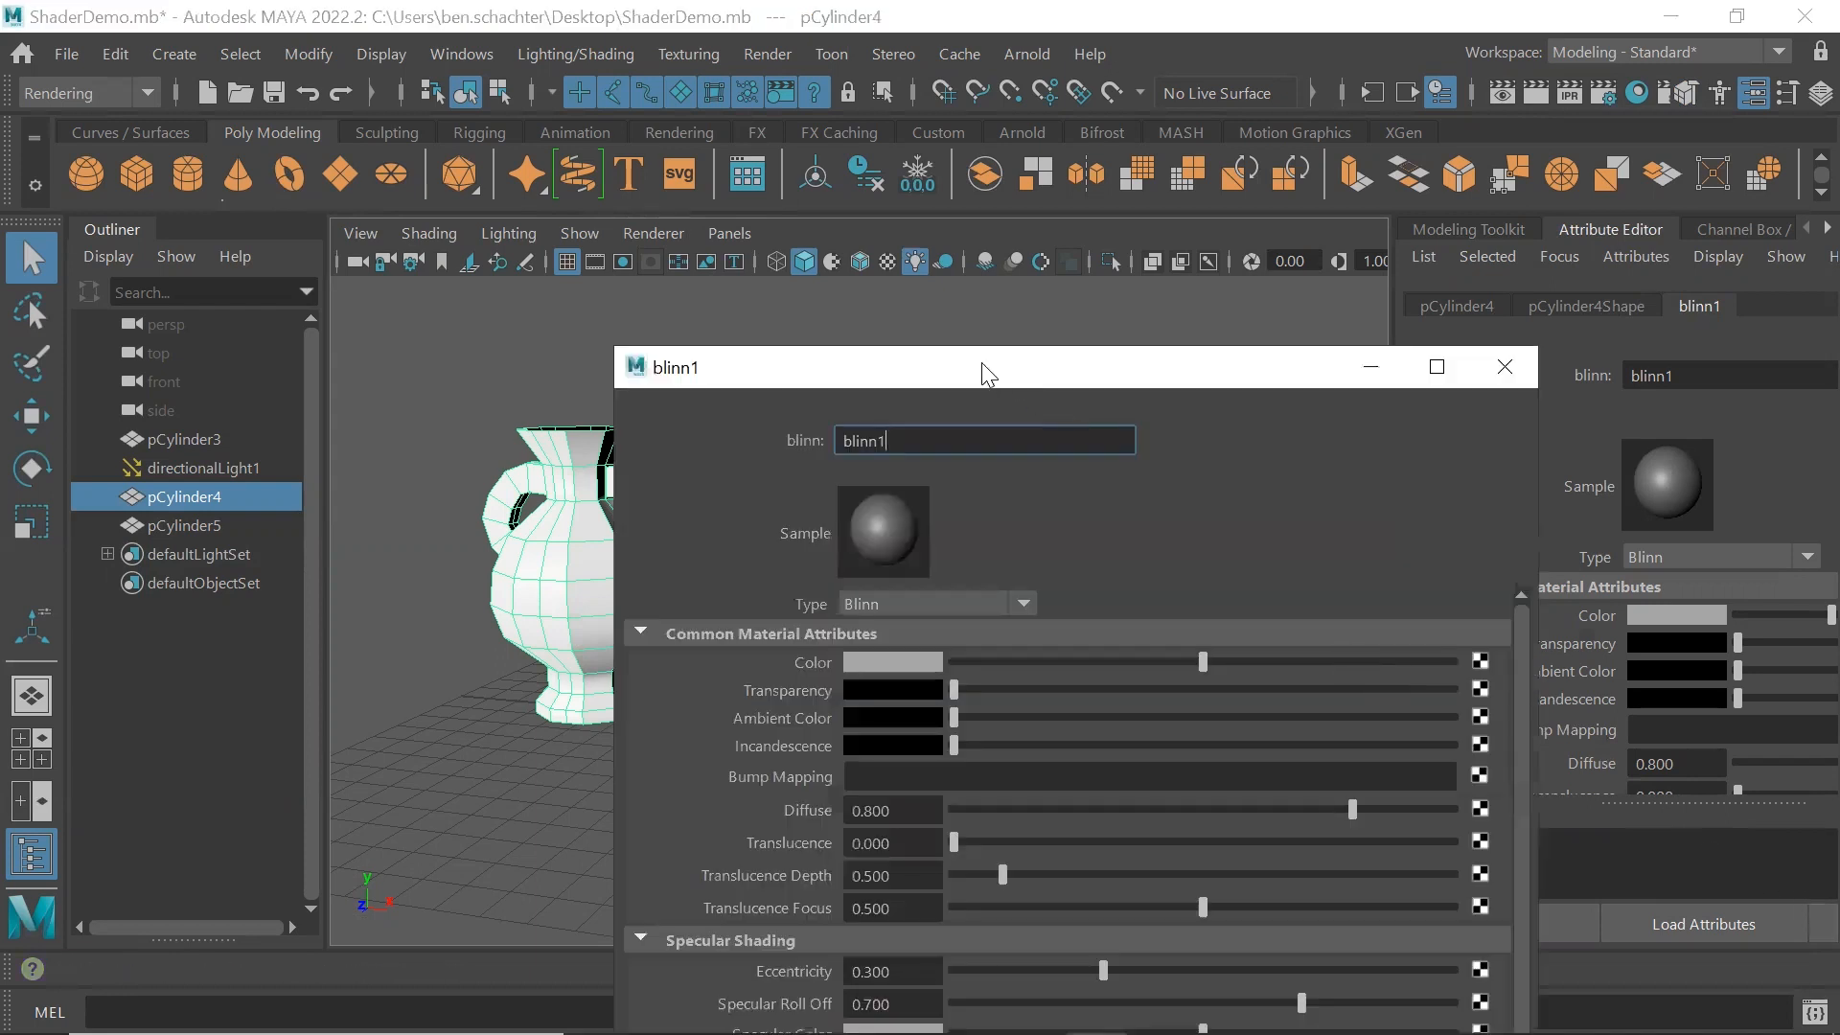
{"action": "left_click_drag", "start_coordinate": [981, 363], "coordinate": [1199, 135]}
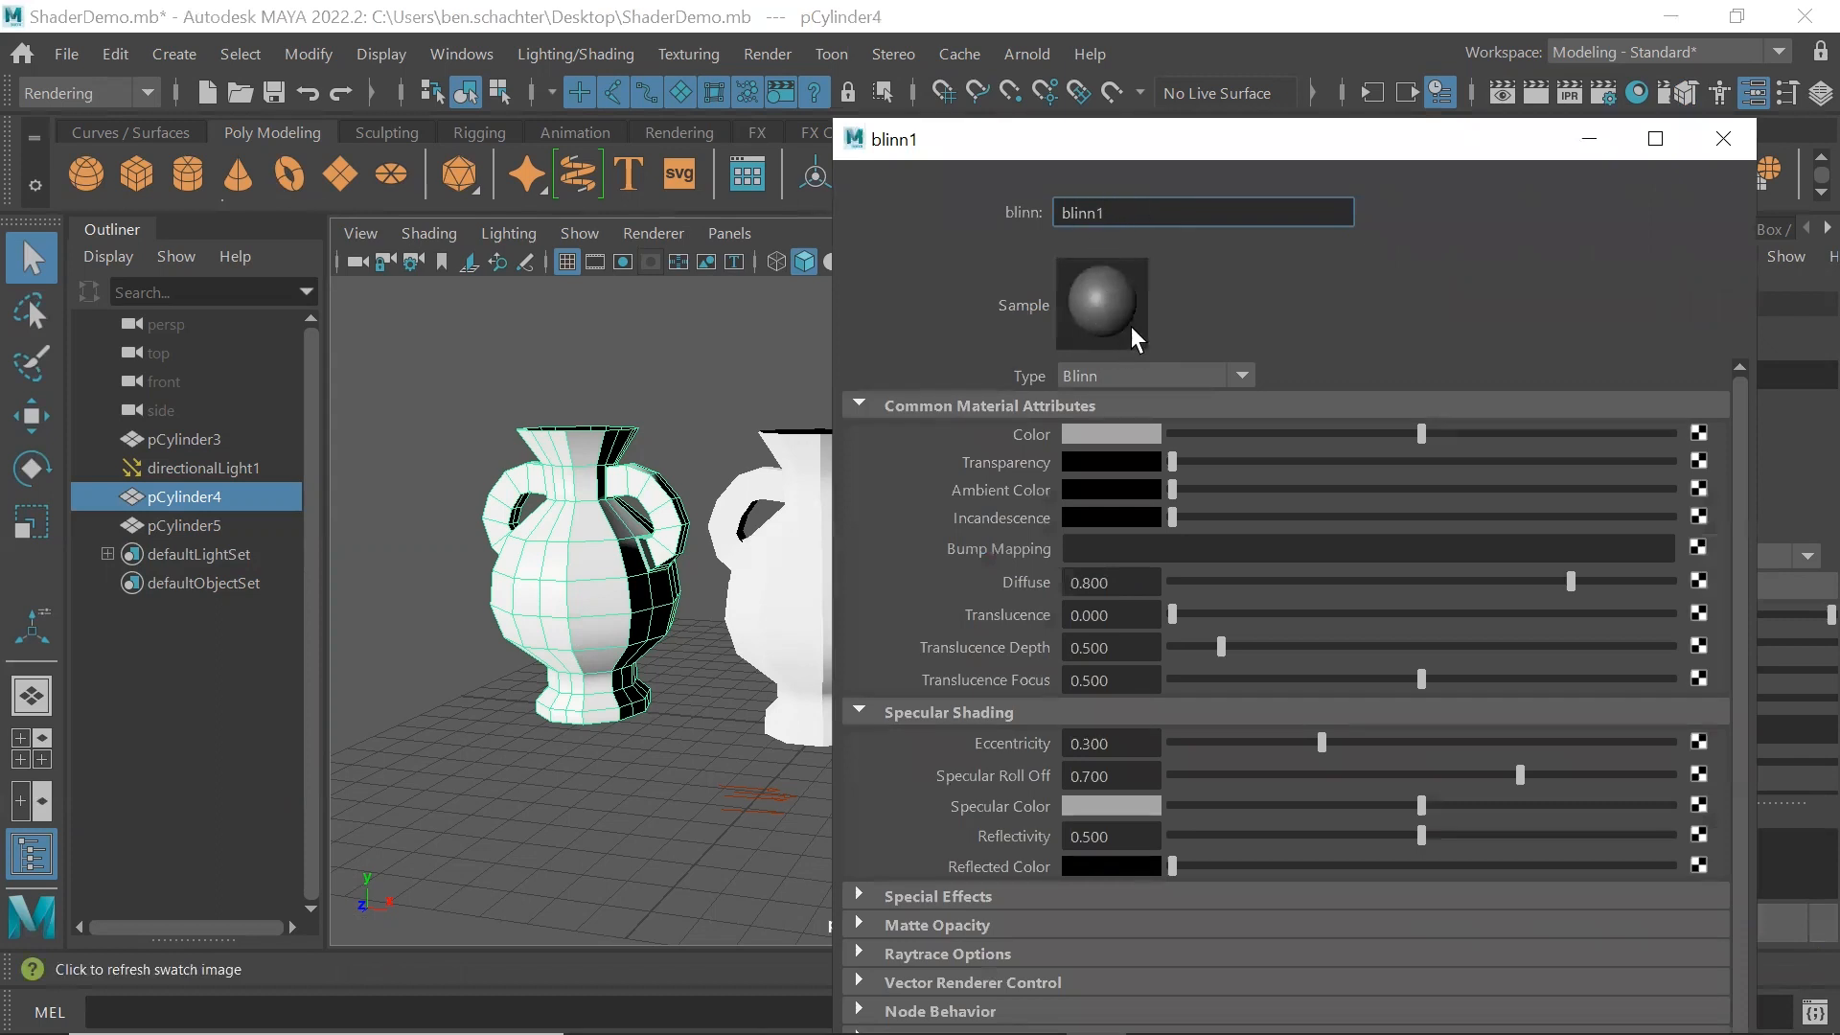
{"action": "left_click", "coordinate": [1117, 437]}
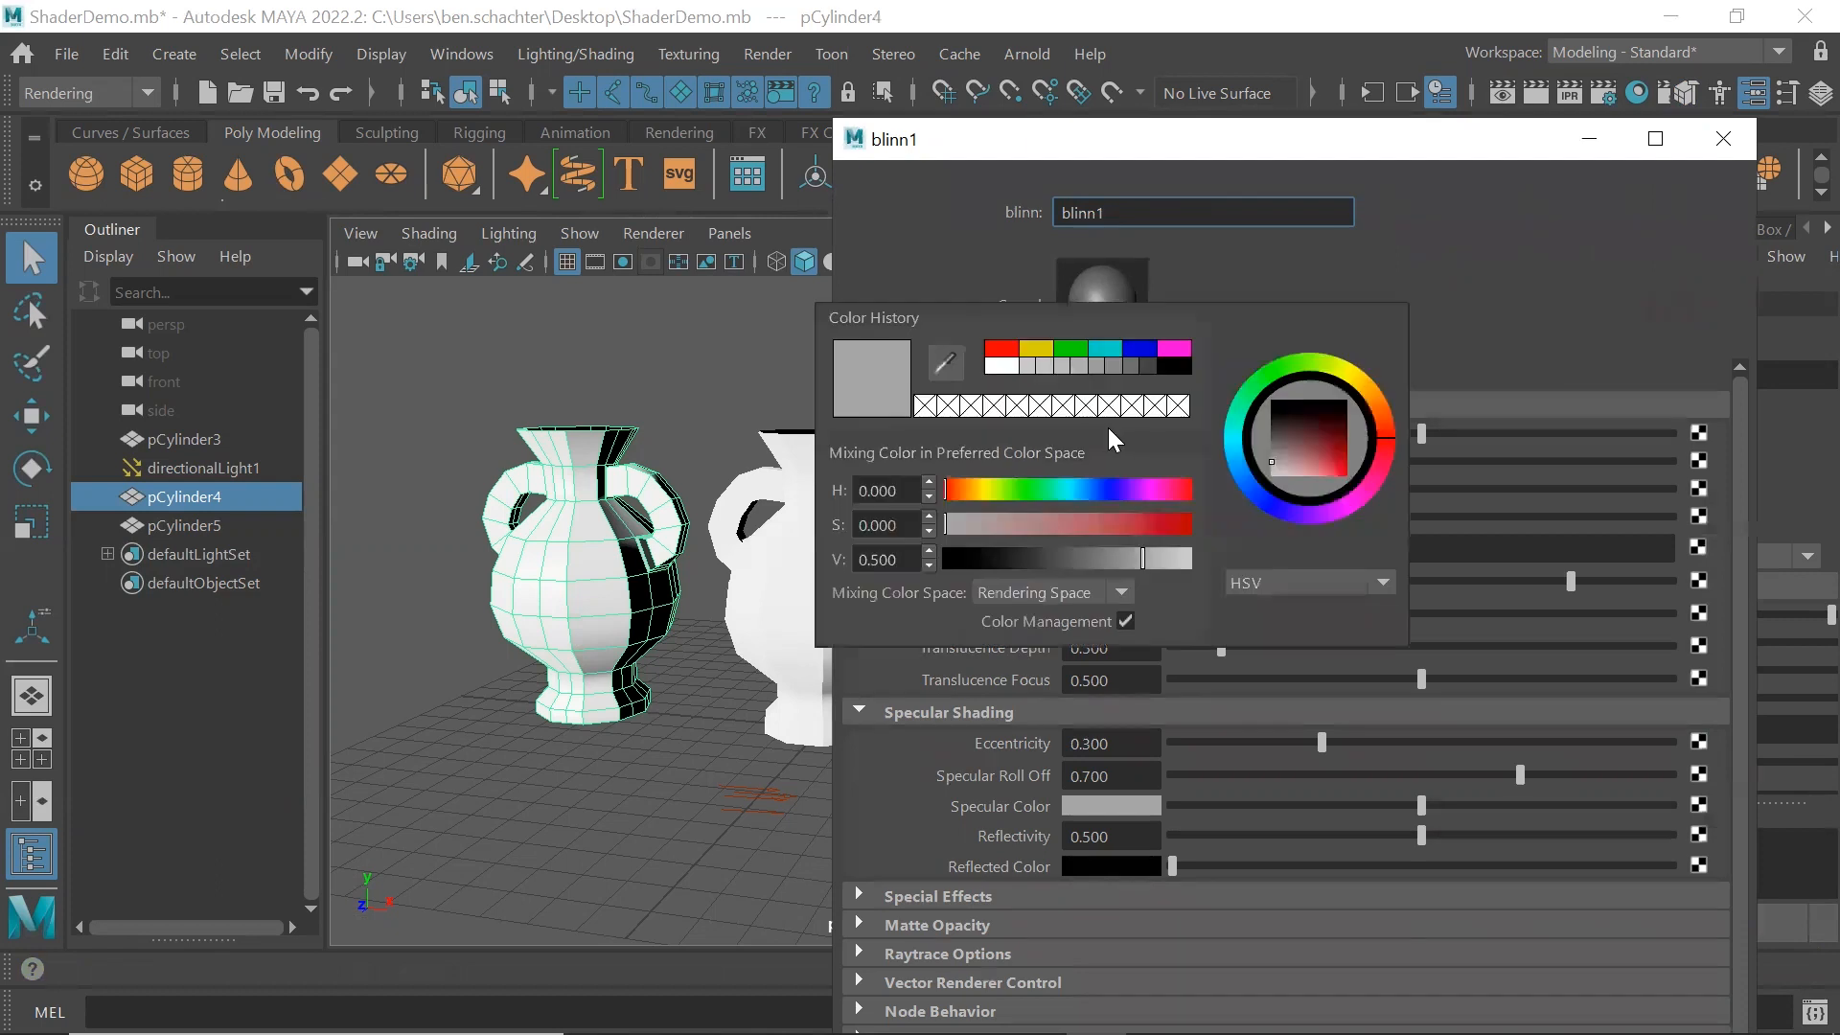
{"action": "left_click", "coordinate": [1002, 350]}
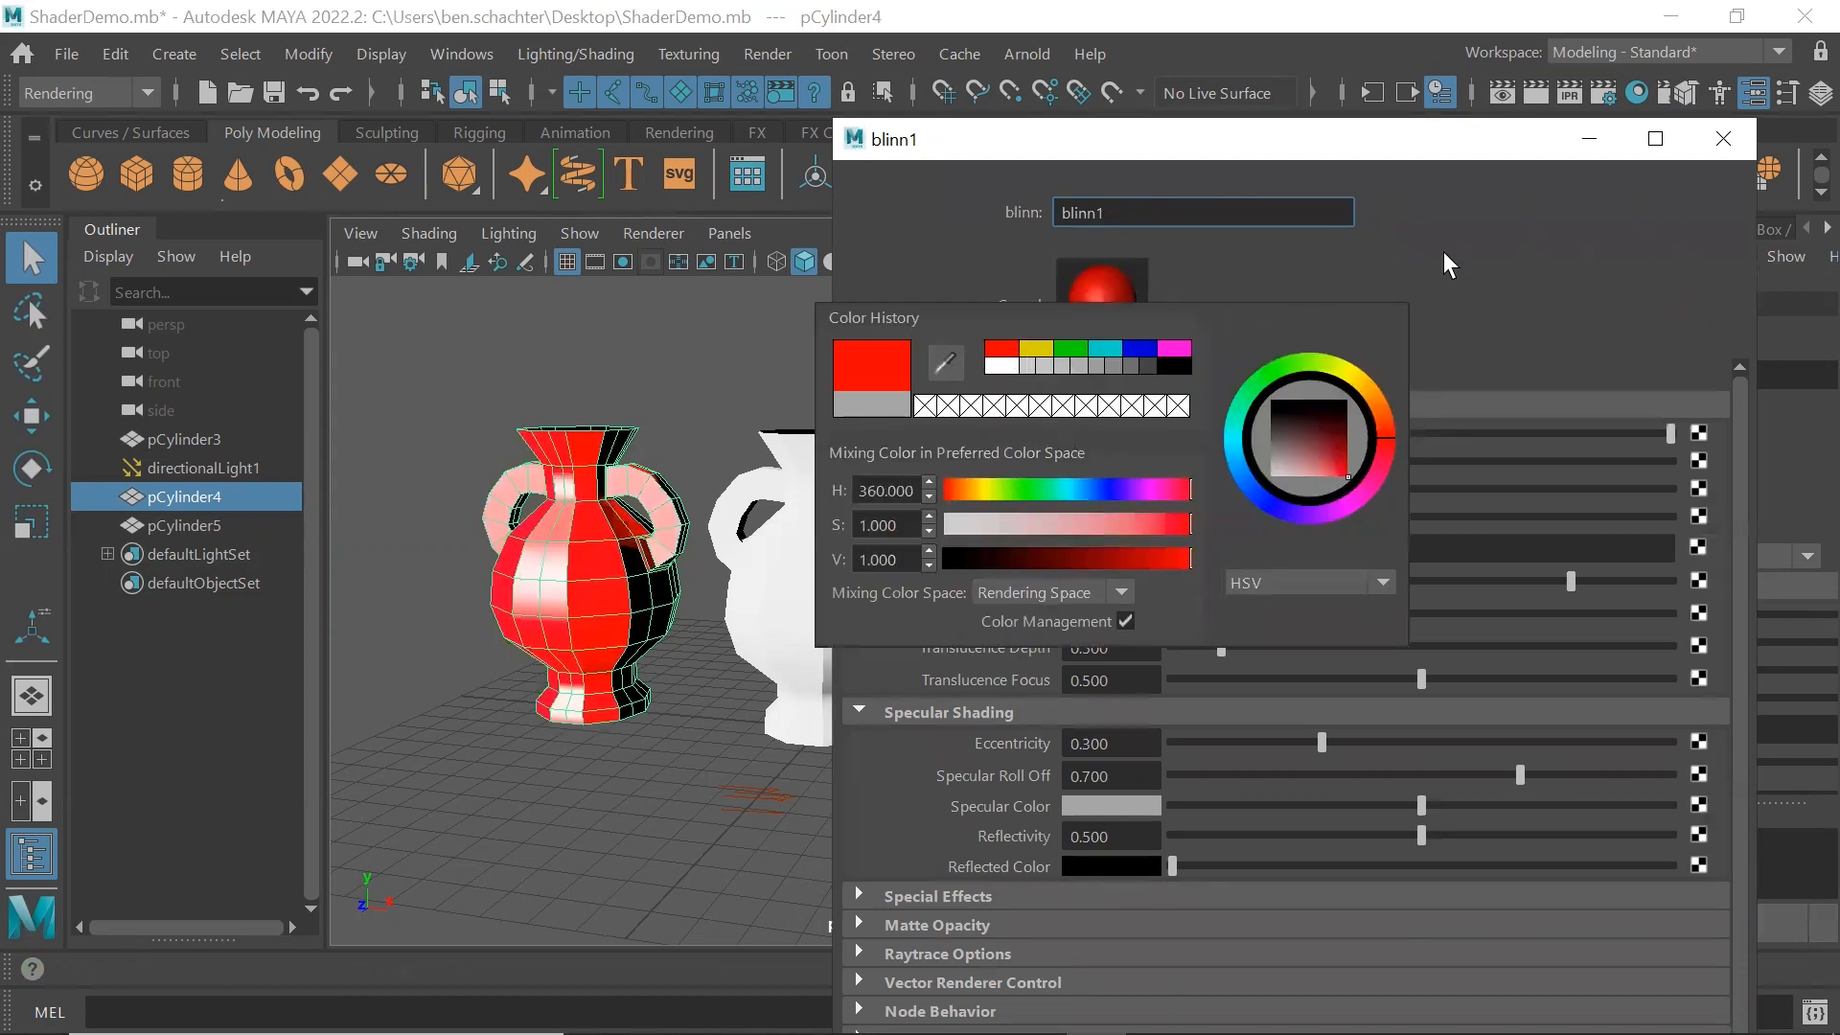
{"action": "left_click", "coordinate": [1722, 139]}
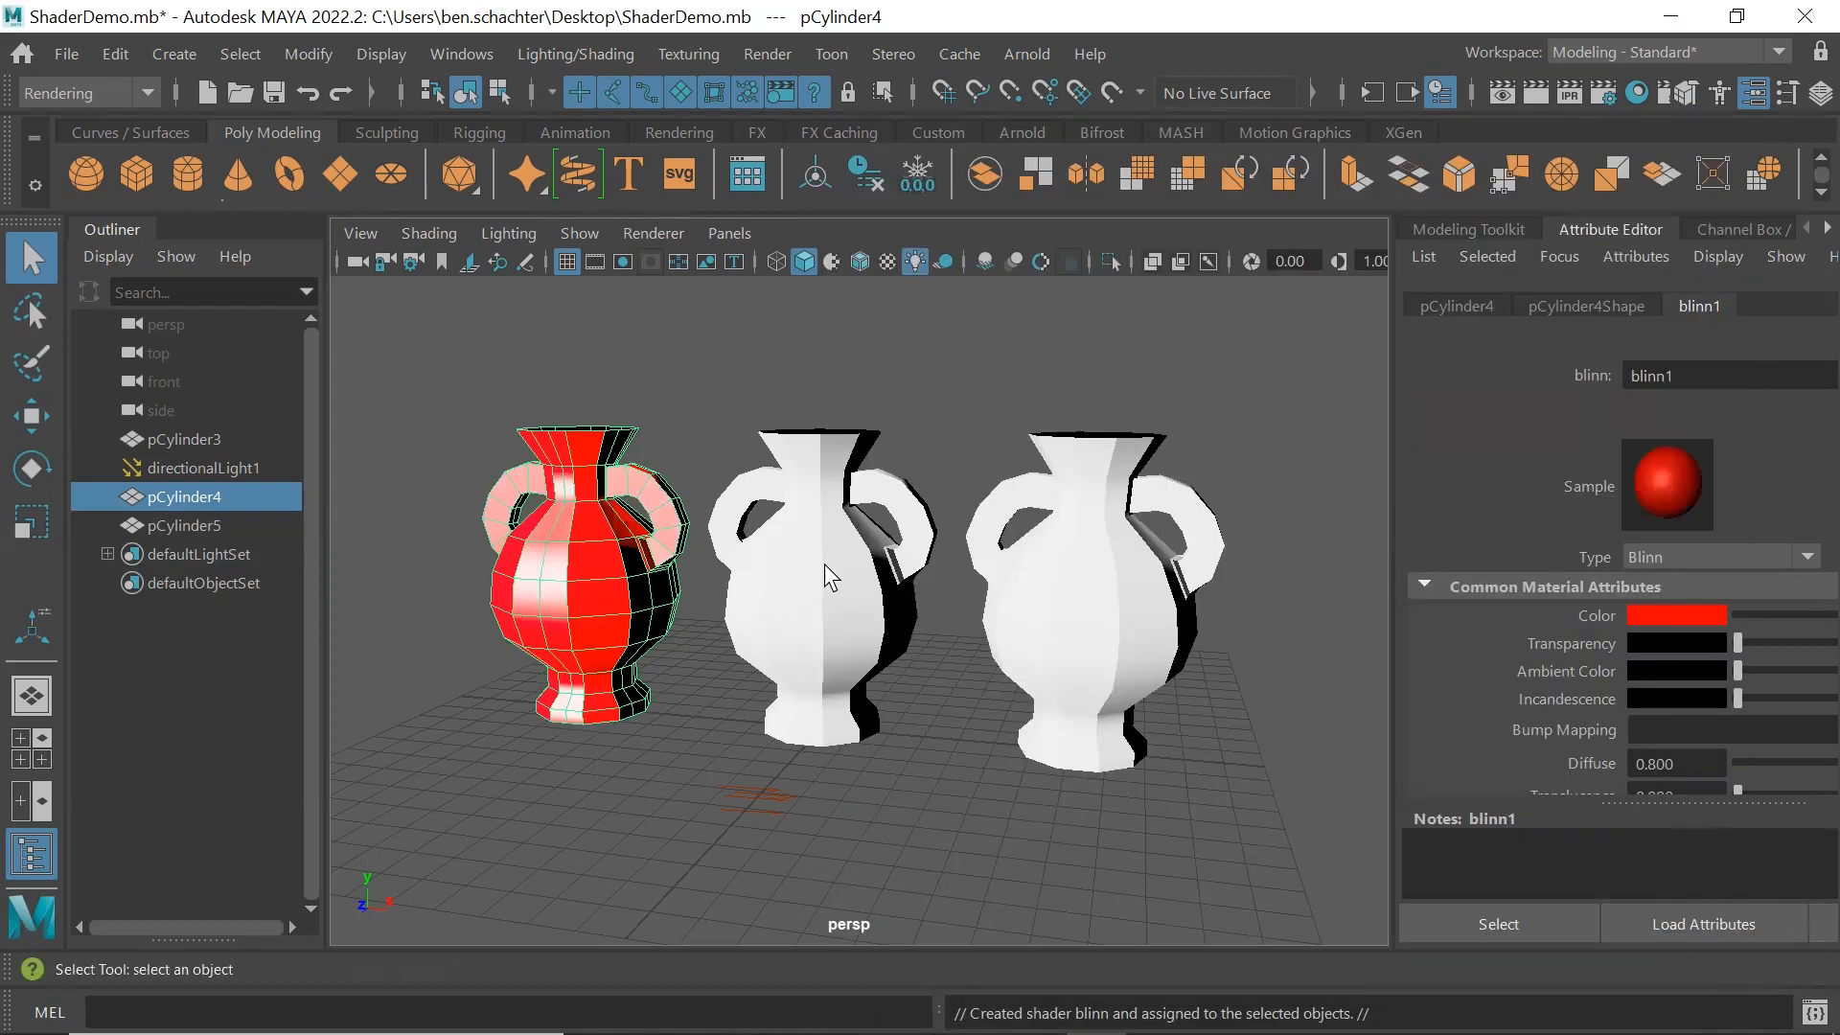
Assign a new Lambert material to the middle vase, pCylinder3
{"action": "left_click", "coordinate": [816, 469]}
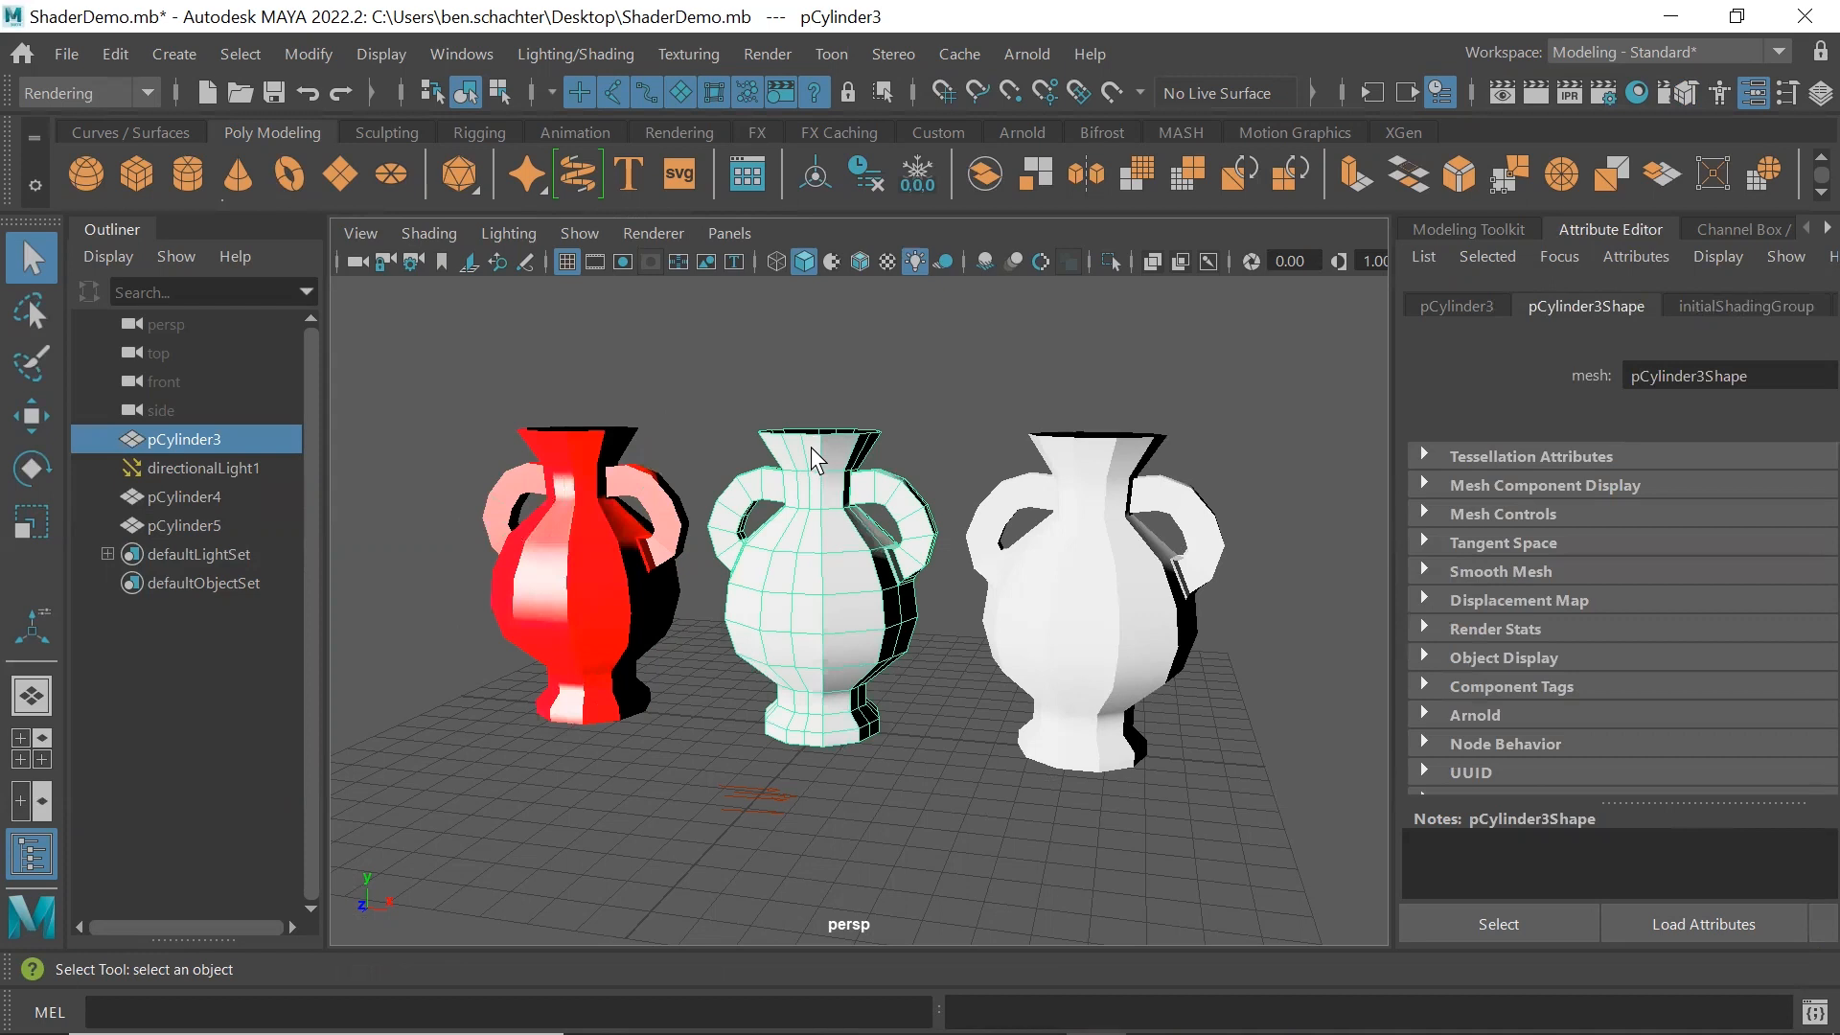
{"action": "right_click", "coordinate": [810, 447]}
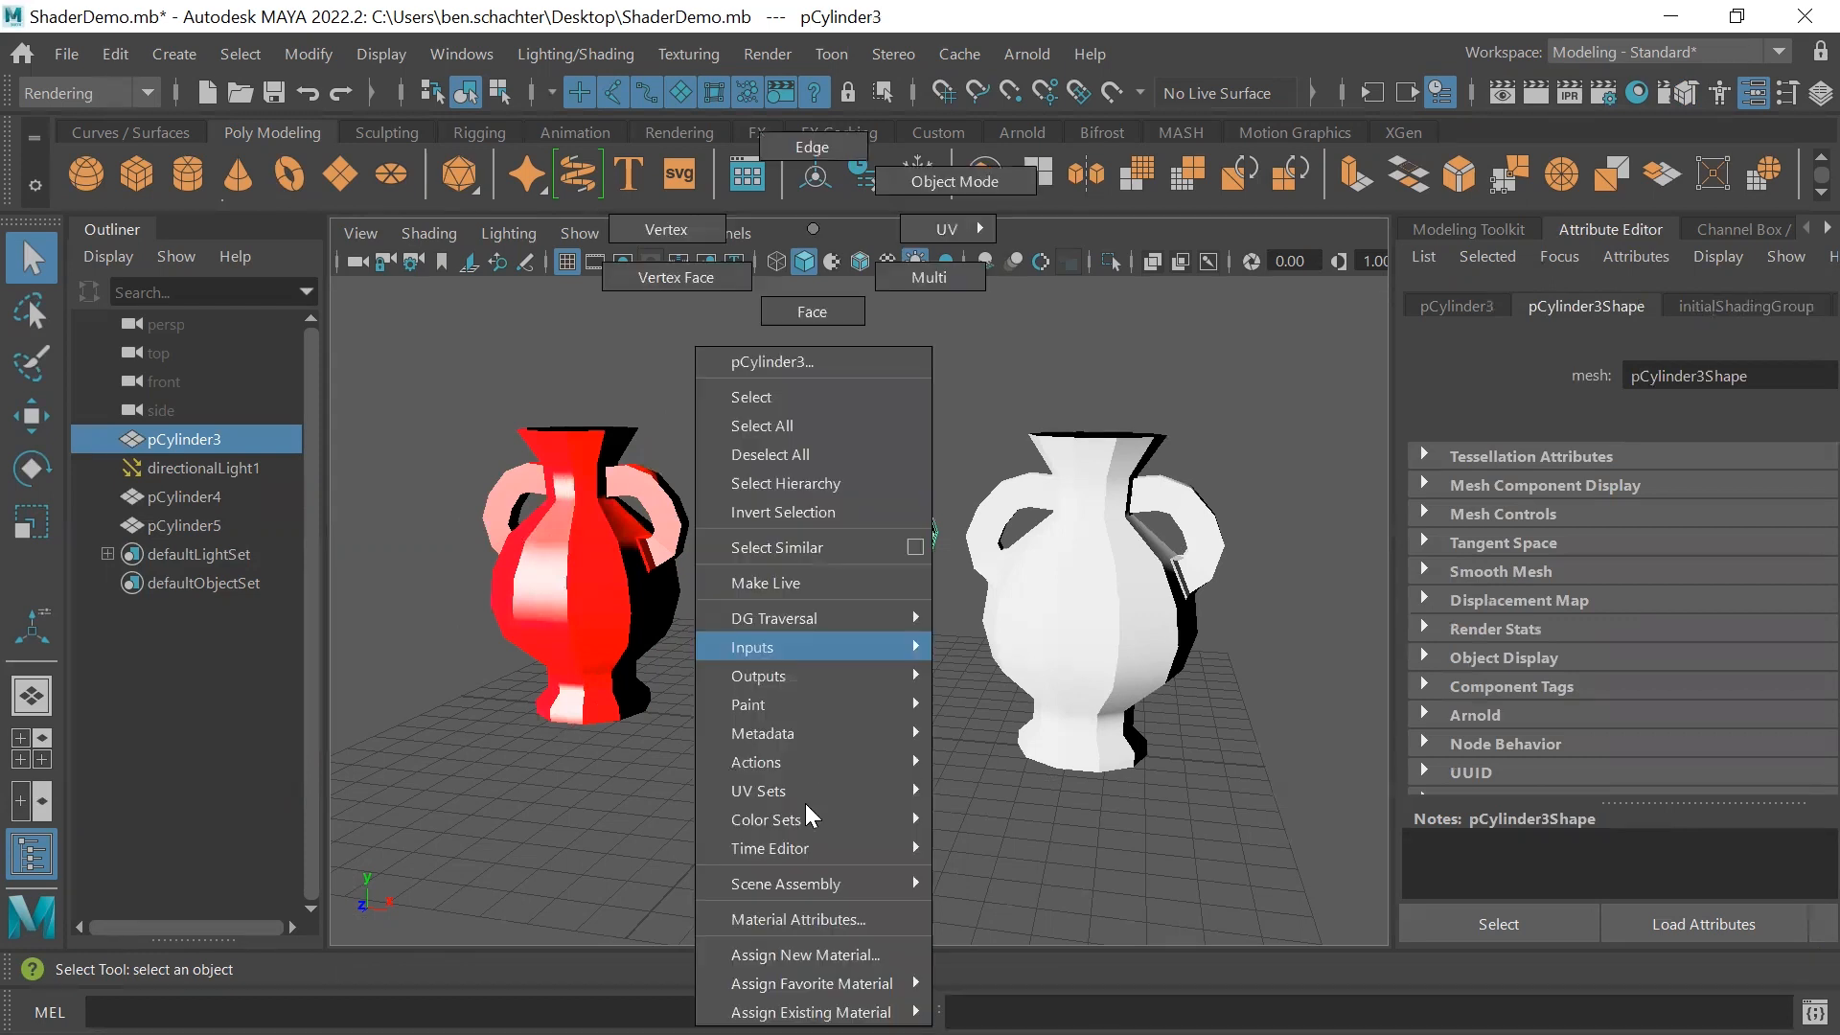
{"action": "left_click", "coordinate": [810, 955]}
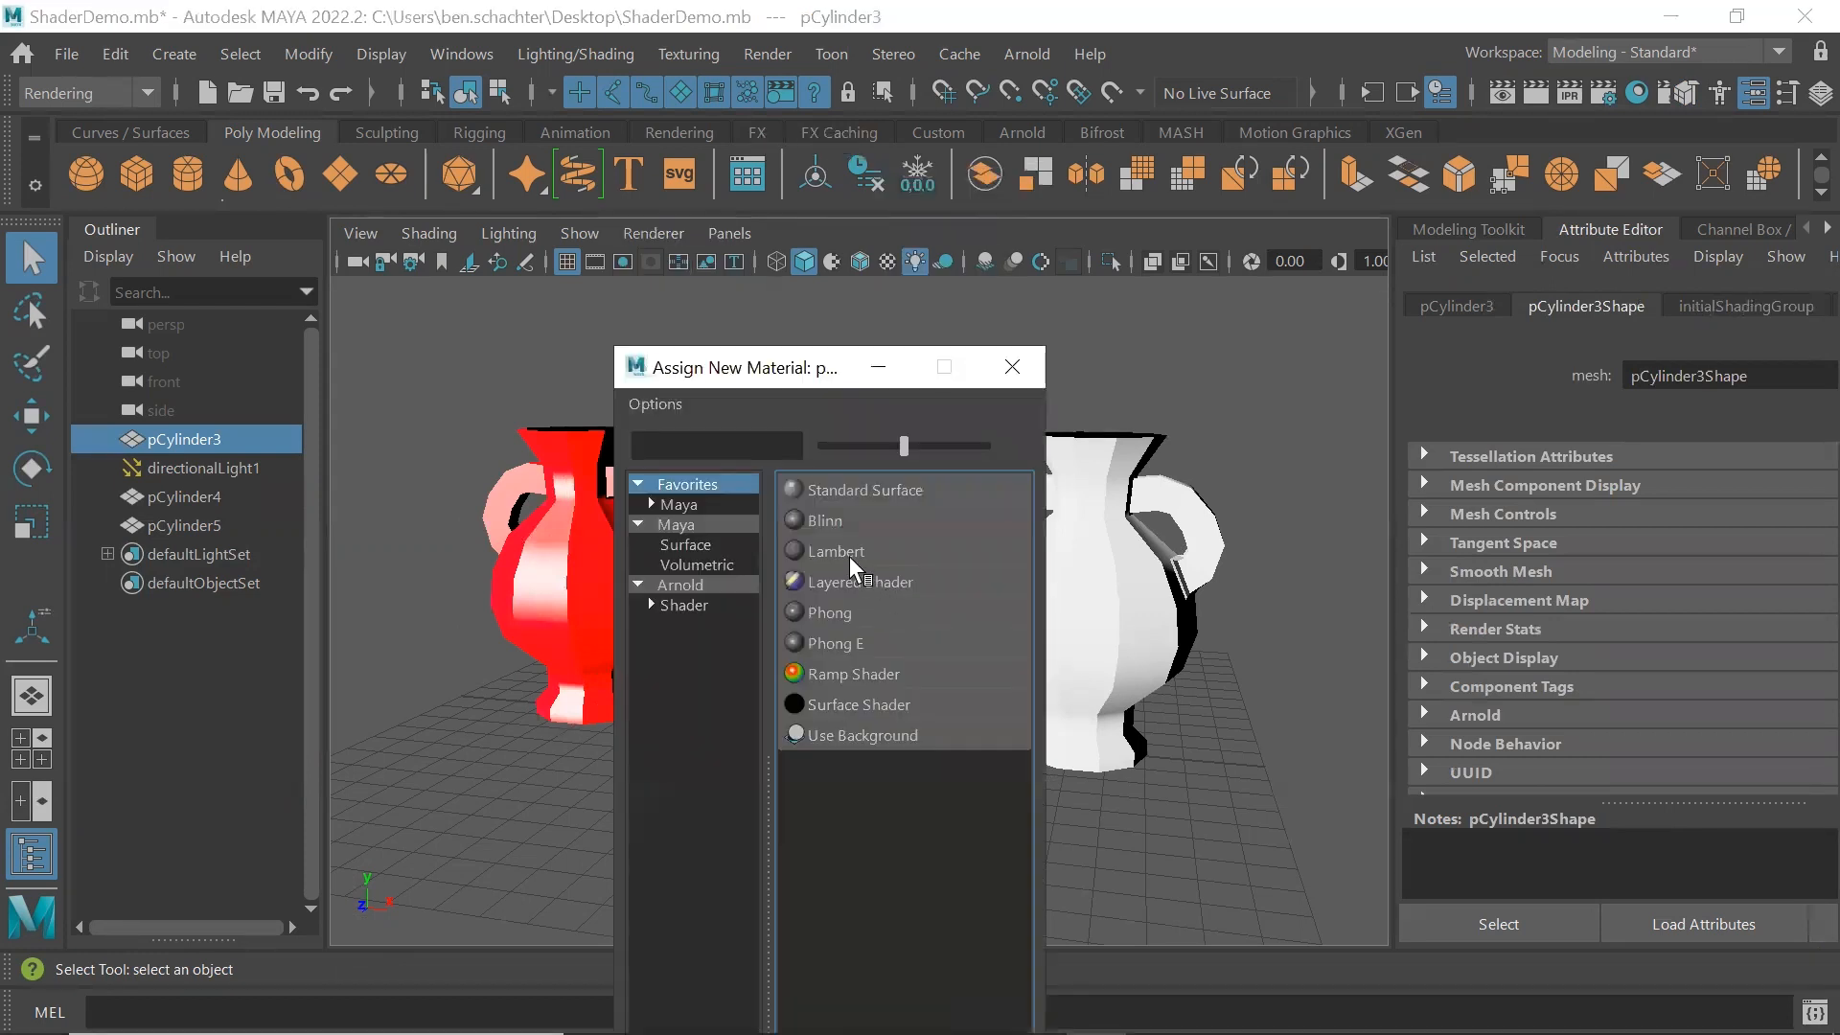
{"action": "left_click", "coordinate": [836, 552]}
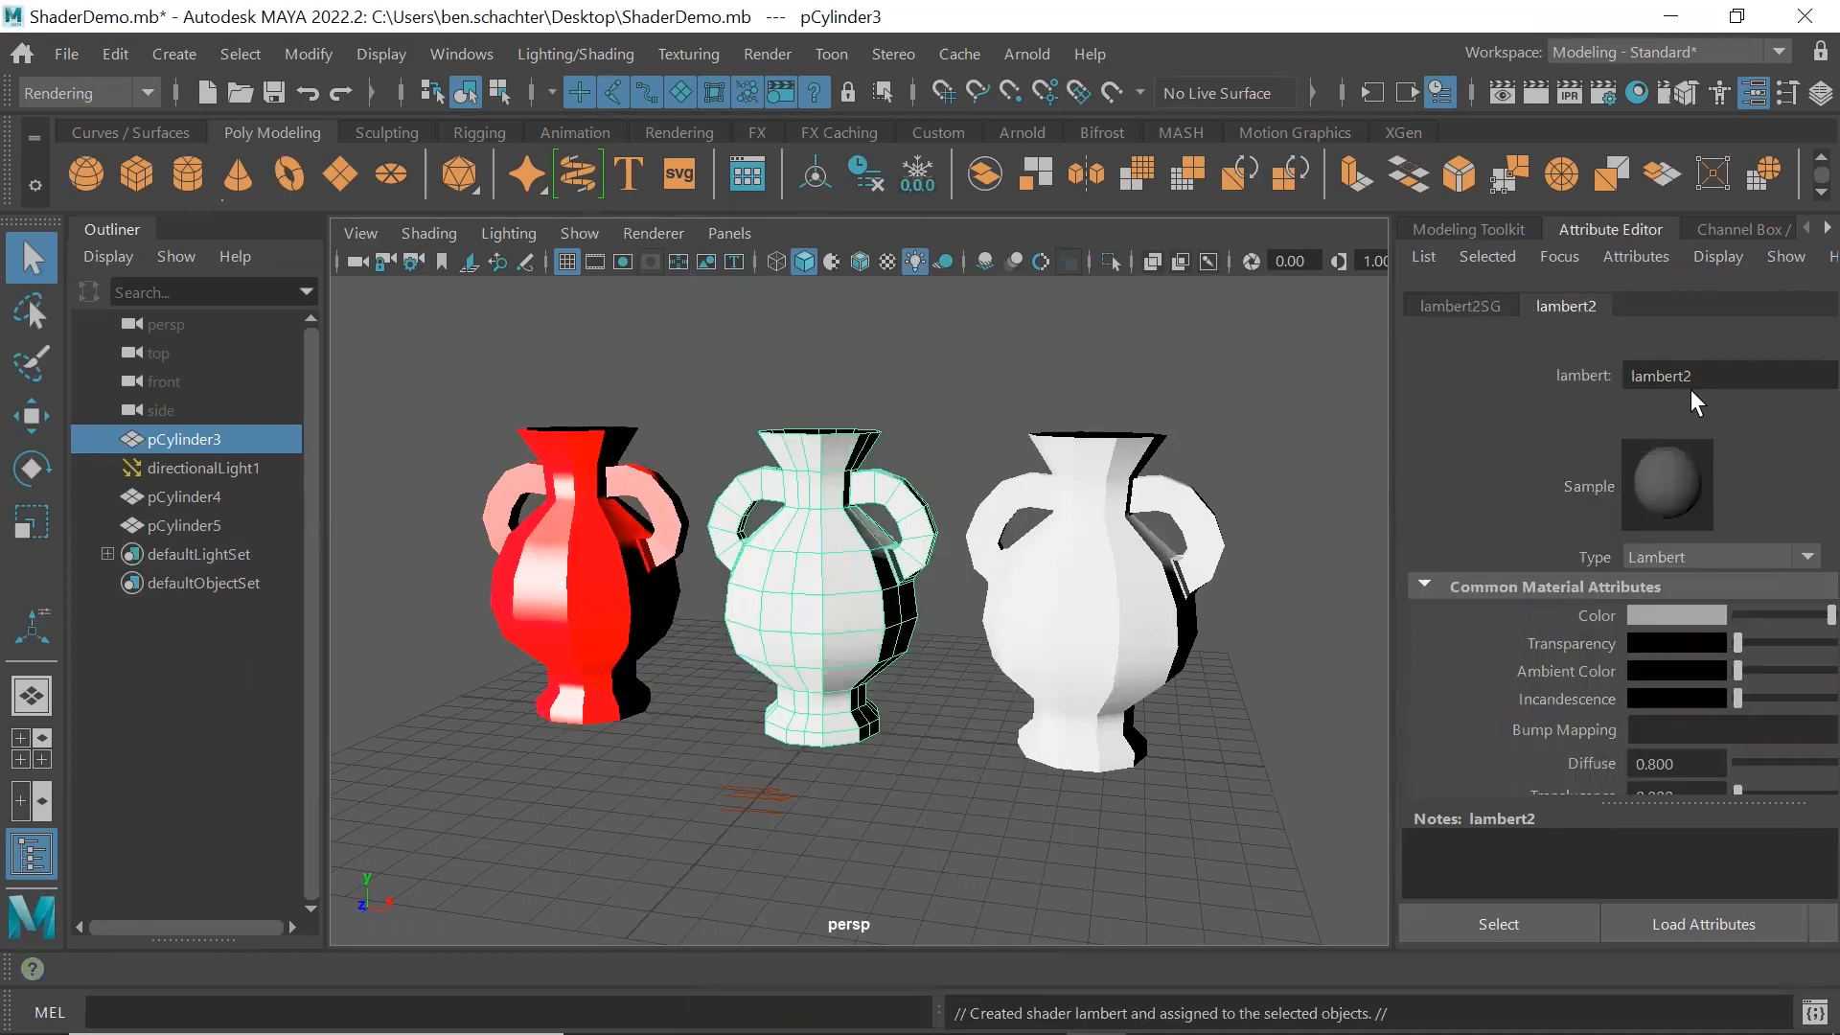
Set the color of the middle vase's Lambert material to pure red in a separate attribute window and close it
{"action": "left_click", "coordinate": [1819, 925]}
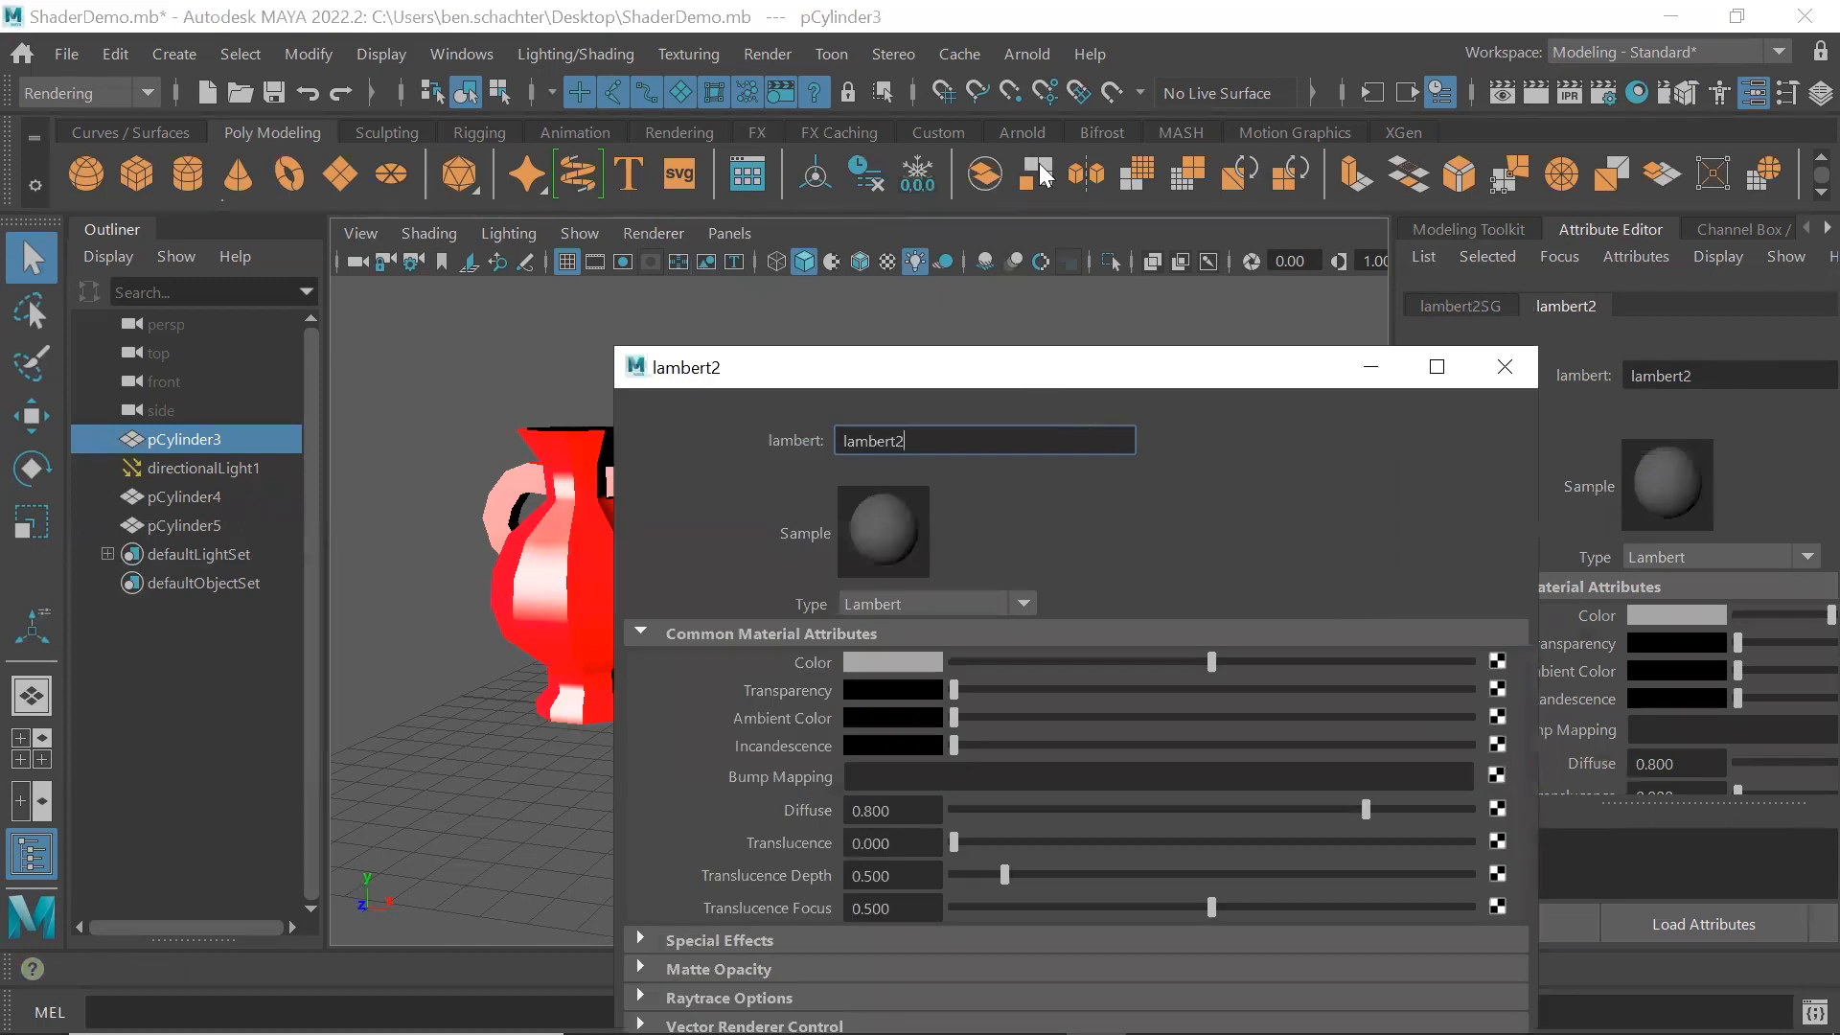
{"action": "left_click_drag", "start_coordinate": [1036, 364], "coordinate": [1039, 162]}
{"action": "left_click", "coordinate": [918, 456]}
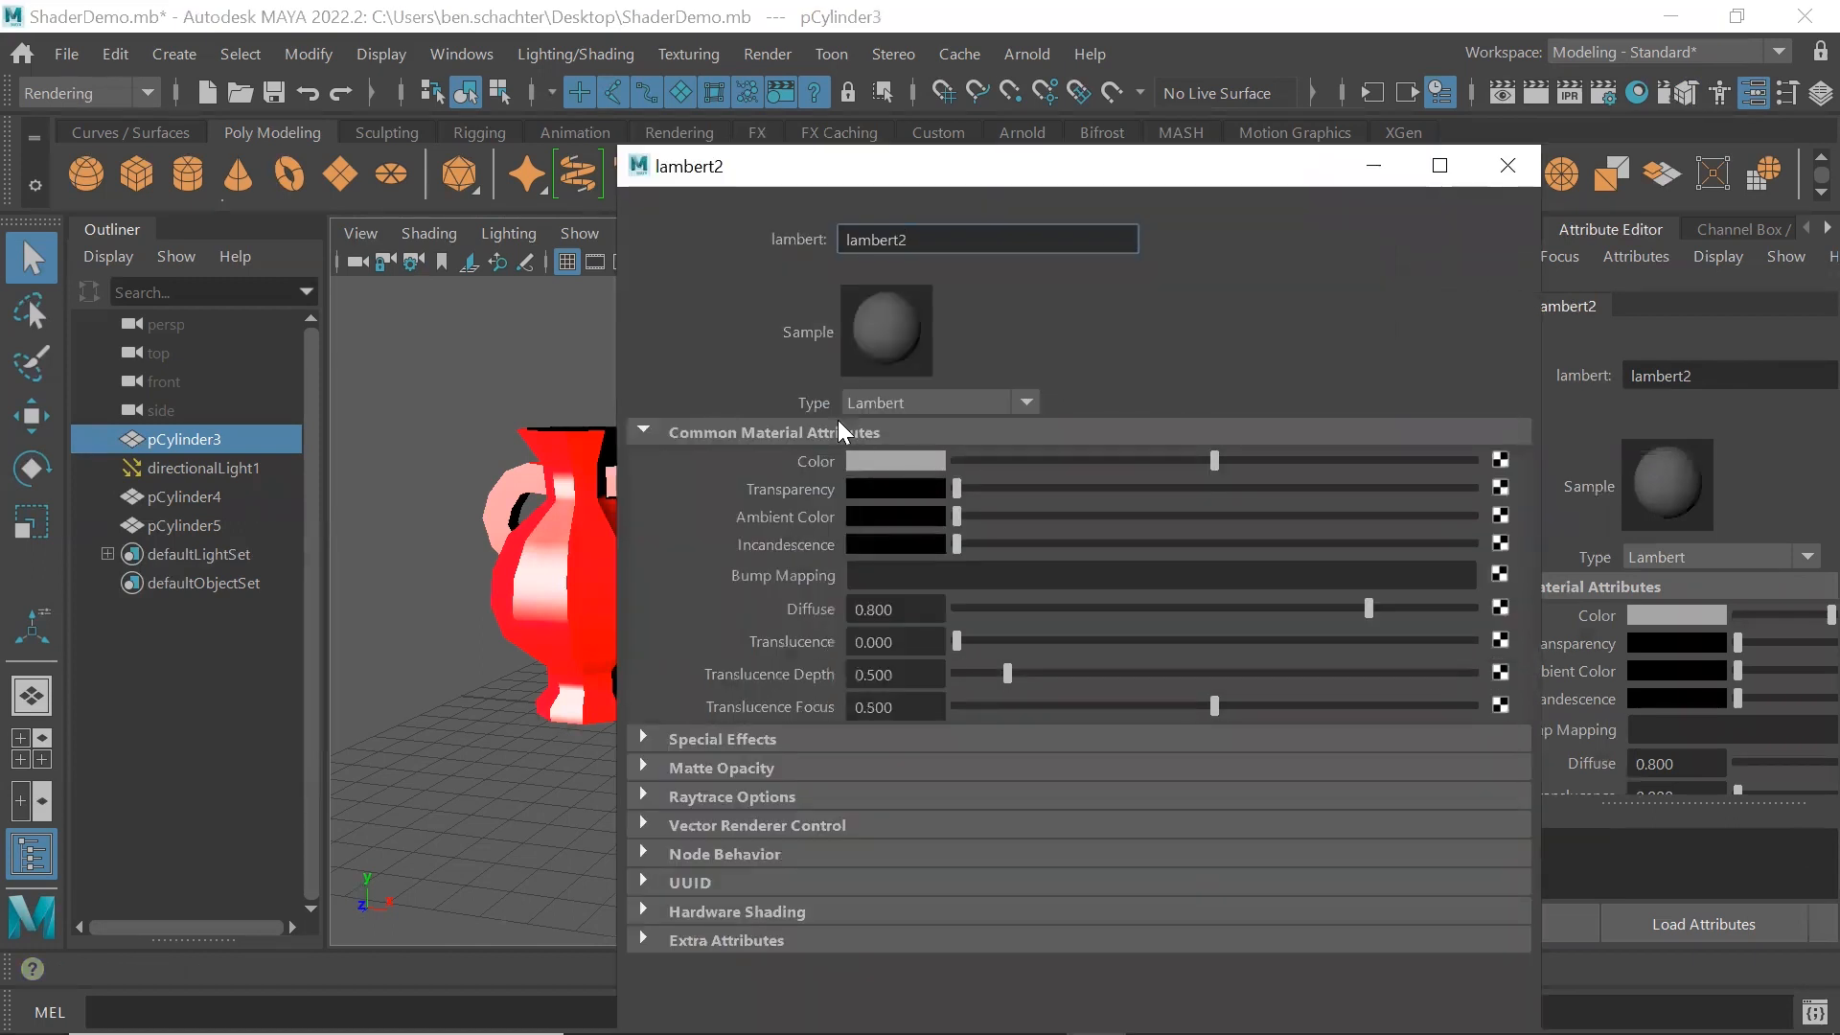
{"action": "left_click", "coordinate": [815, 378]}
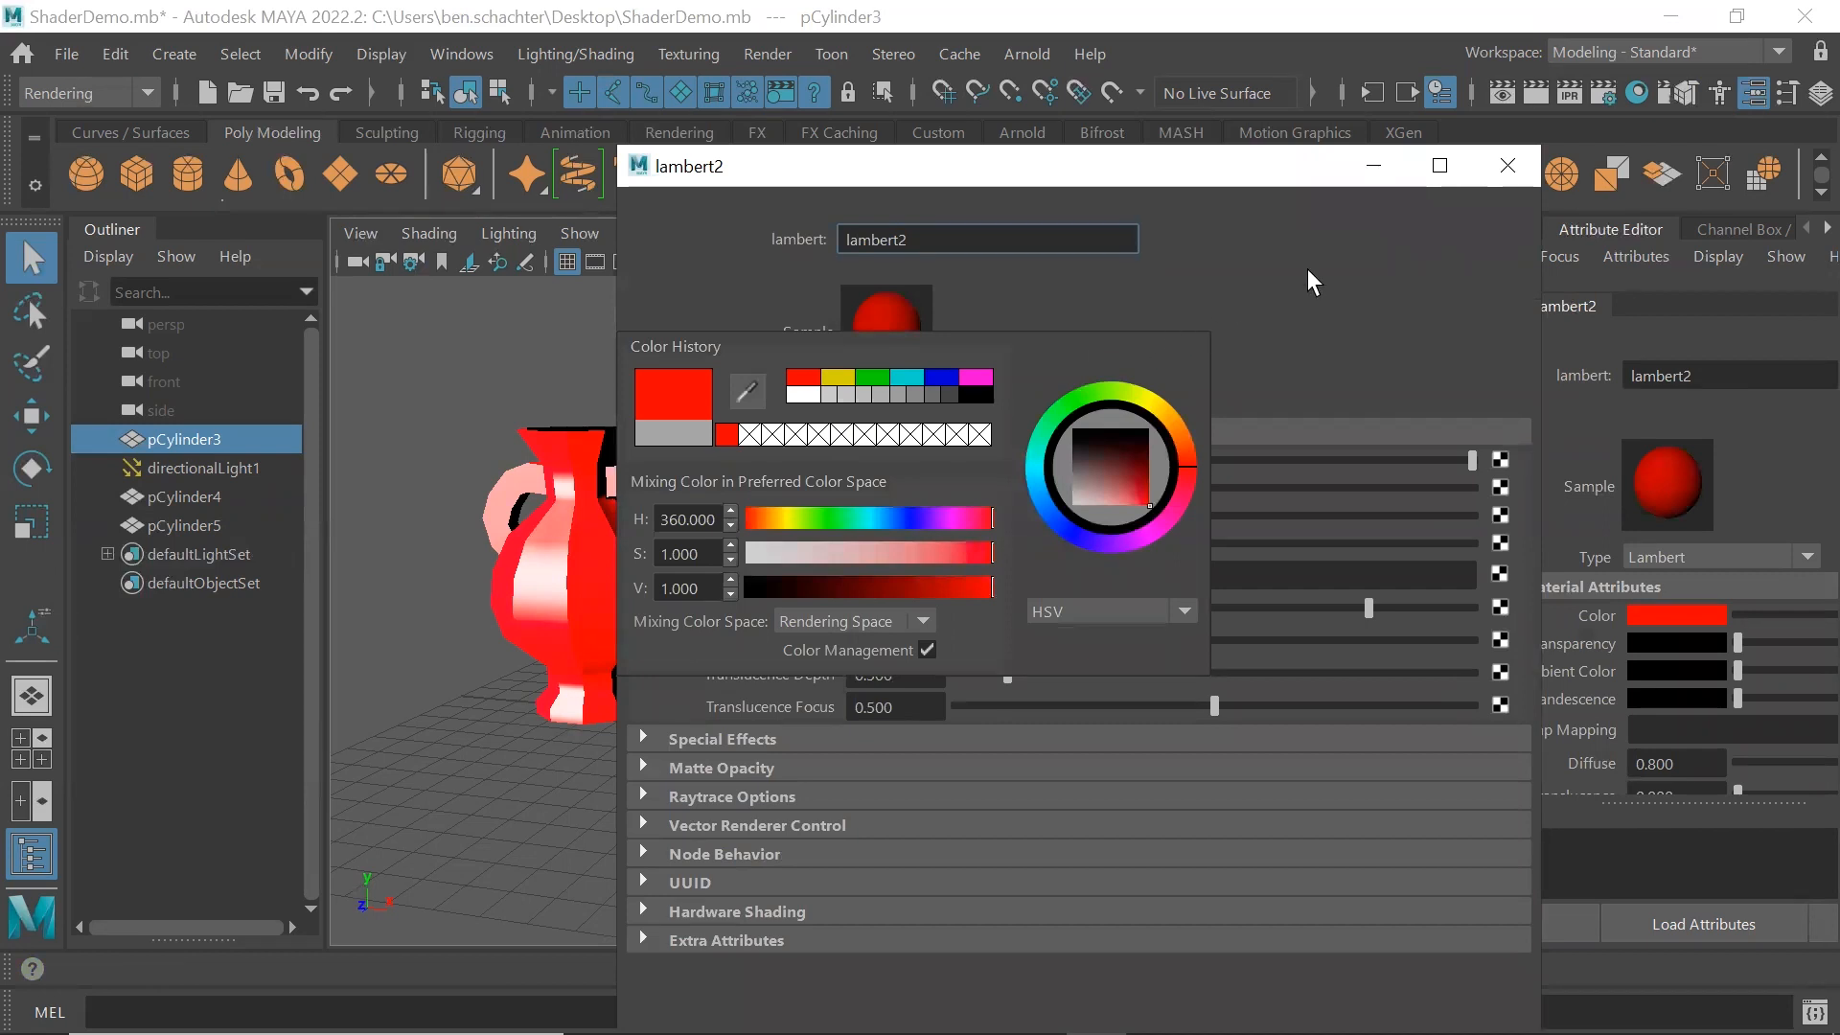
{"action": "left_click", "coordinate": [1507, 165]}
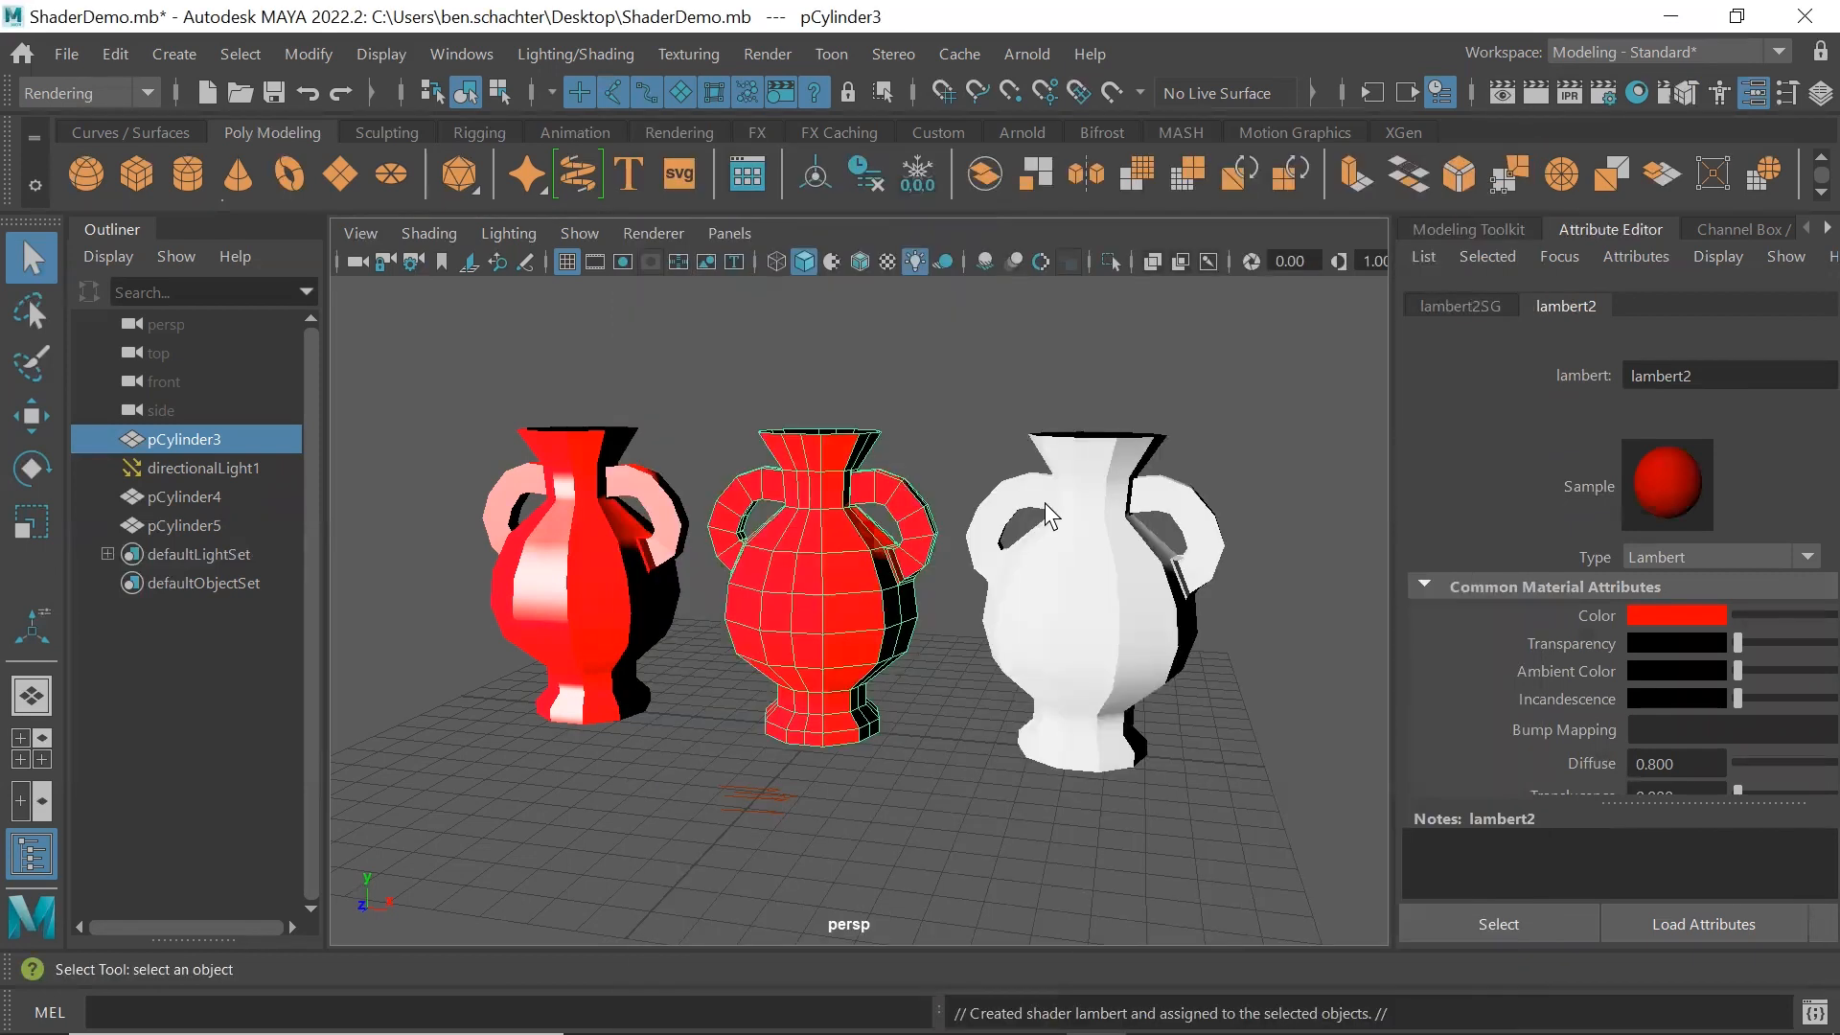
Assign a new Standard Surface material to the right vase, pCylinder5
{"action": "left_click", "coordinate": [933, 389]}
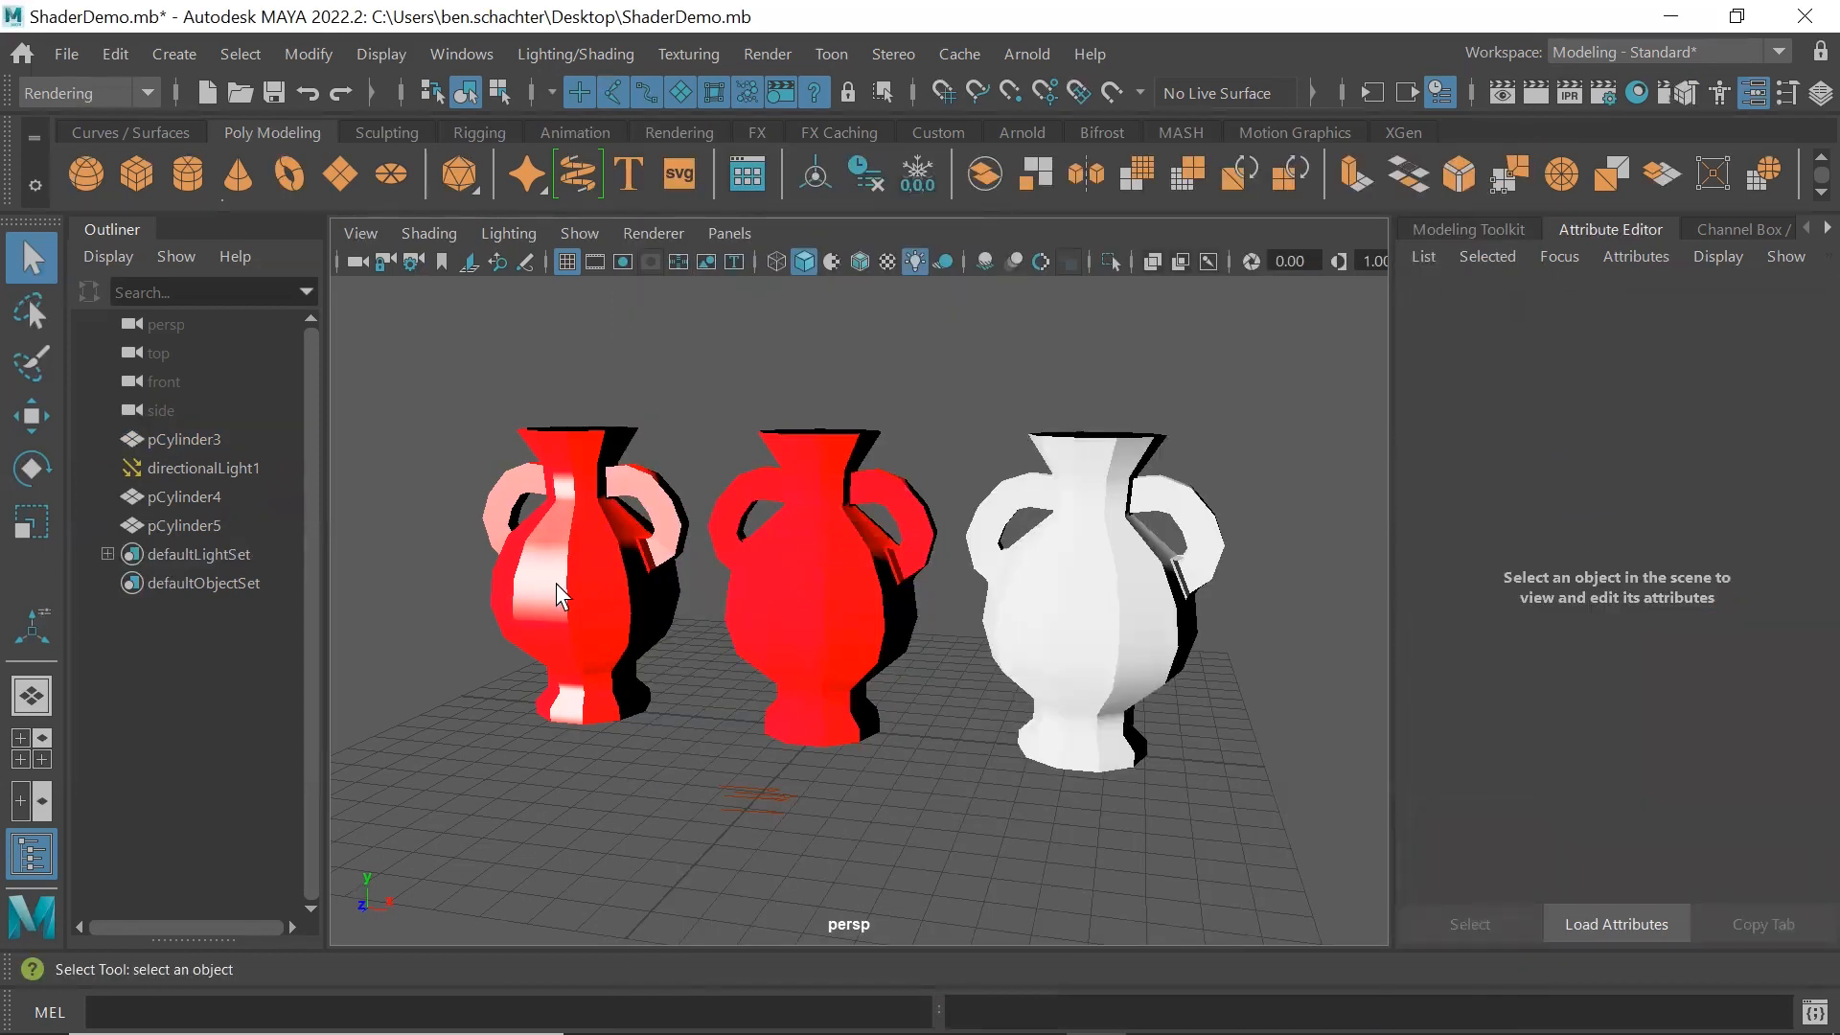
{"action": "left_click", "coordinate": [1081, 562]}
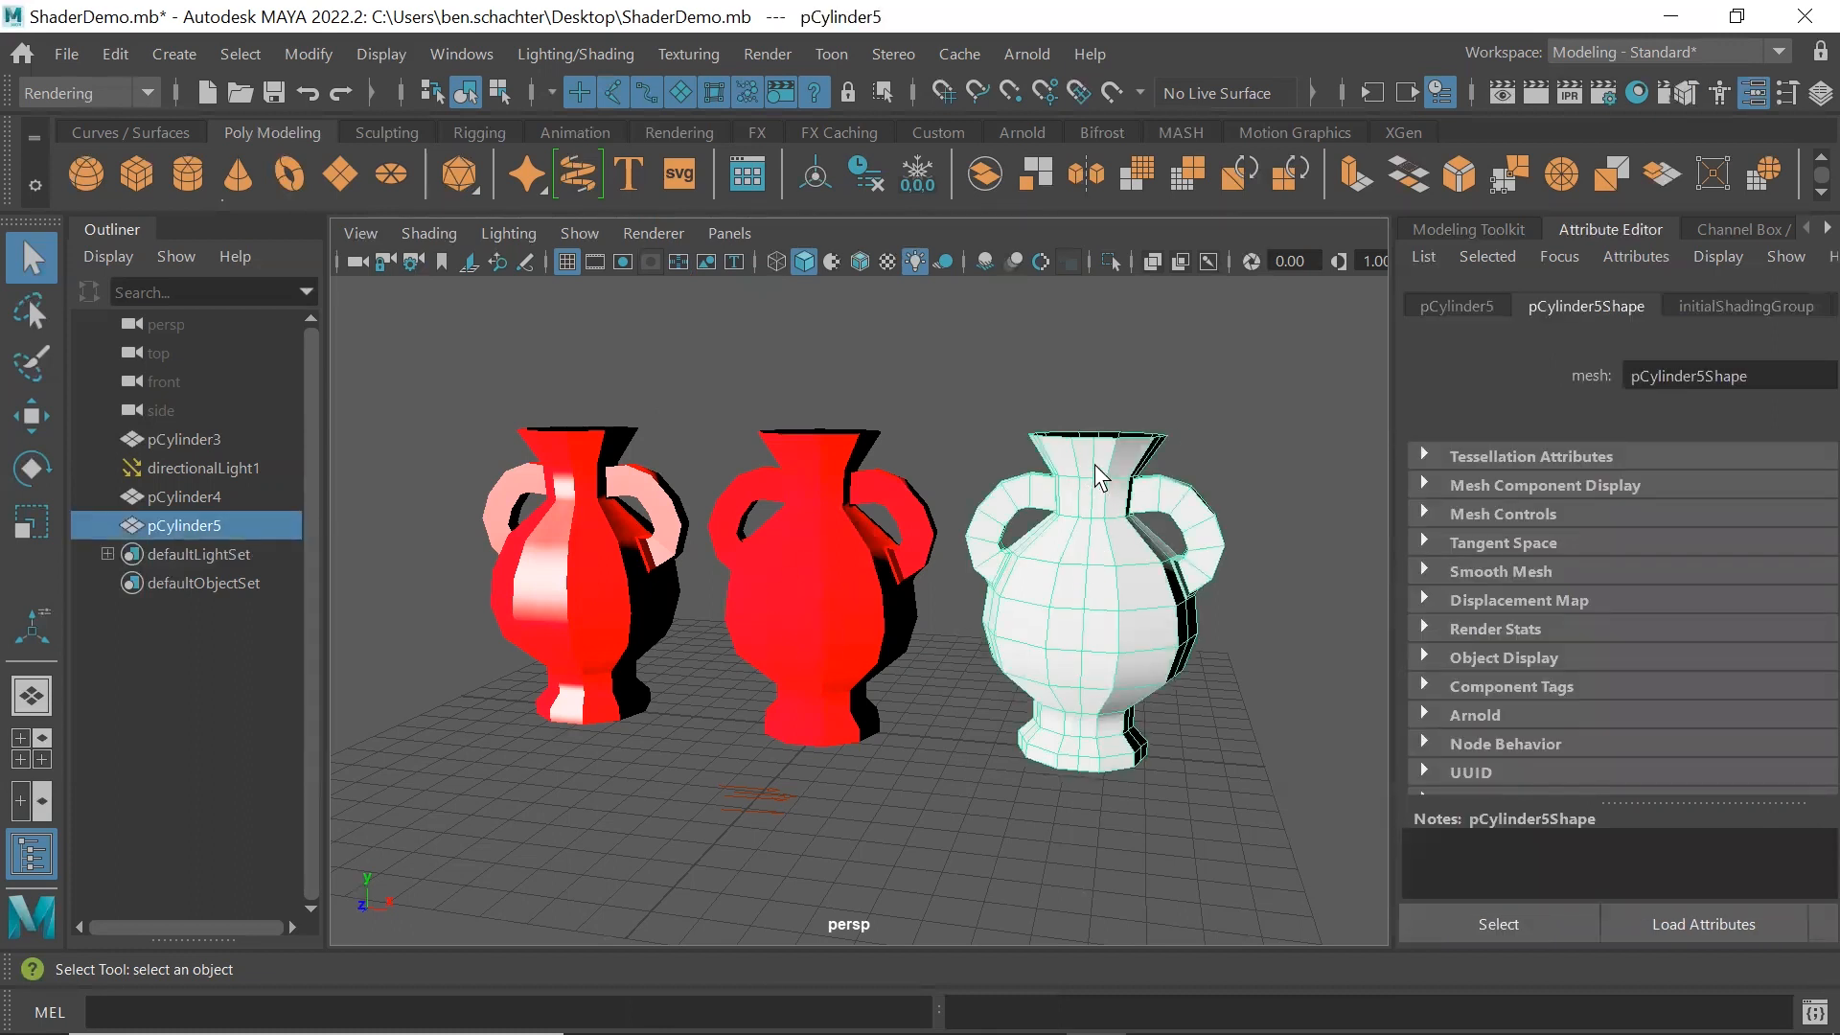
{"action": "right_click_drag", "start_coordinate": [1100, 471], "coordinate": [1110, 946]}
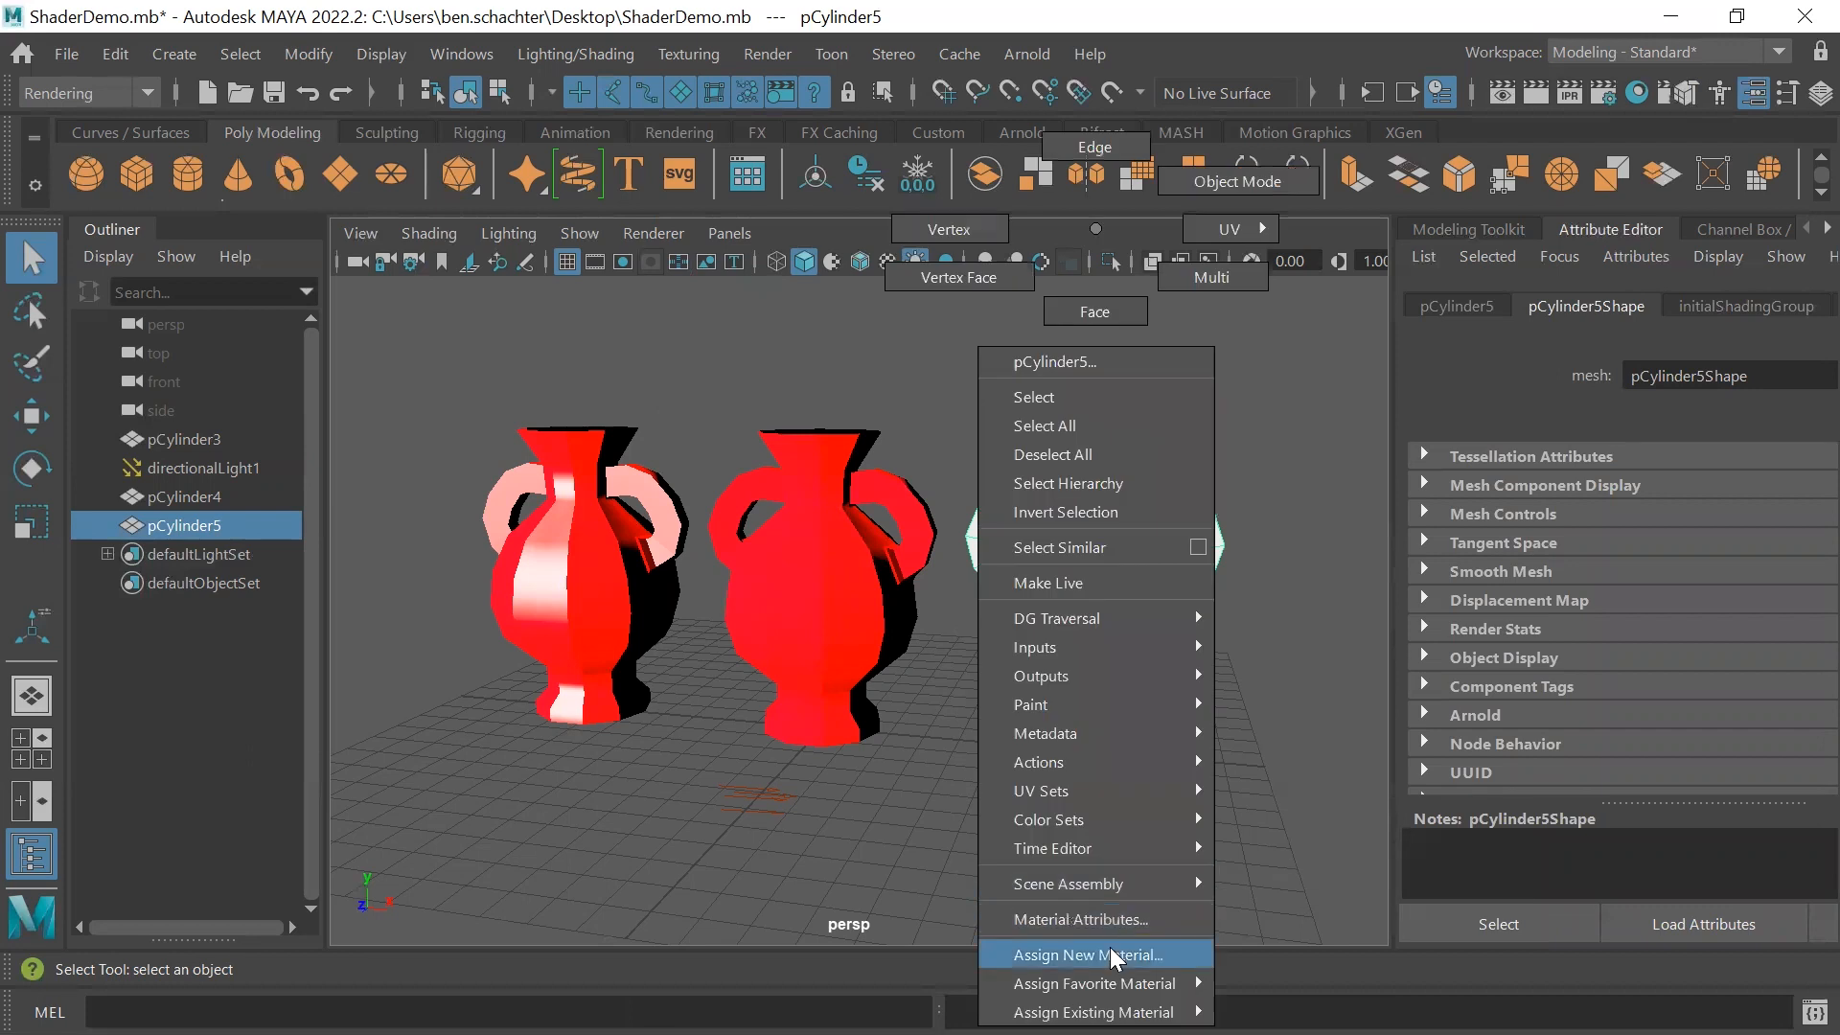
{"action": "right_click_drag", "start_coordinate": [1098, 884], "coordinate": [1092, 954]}
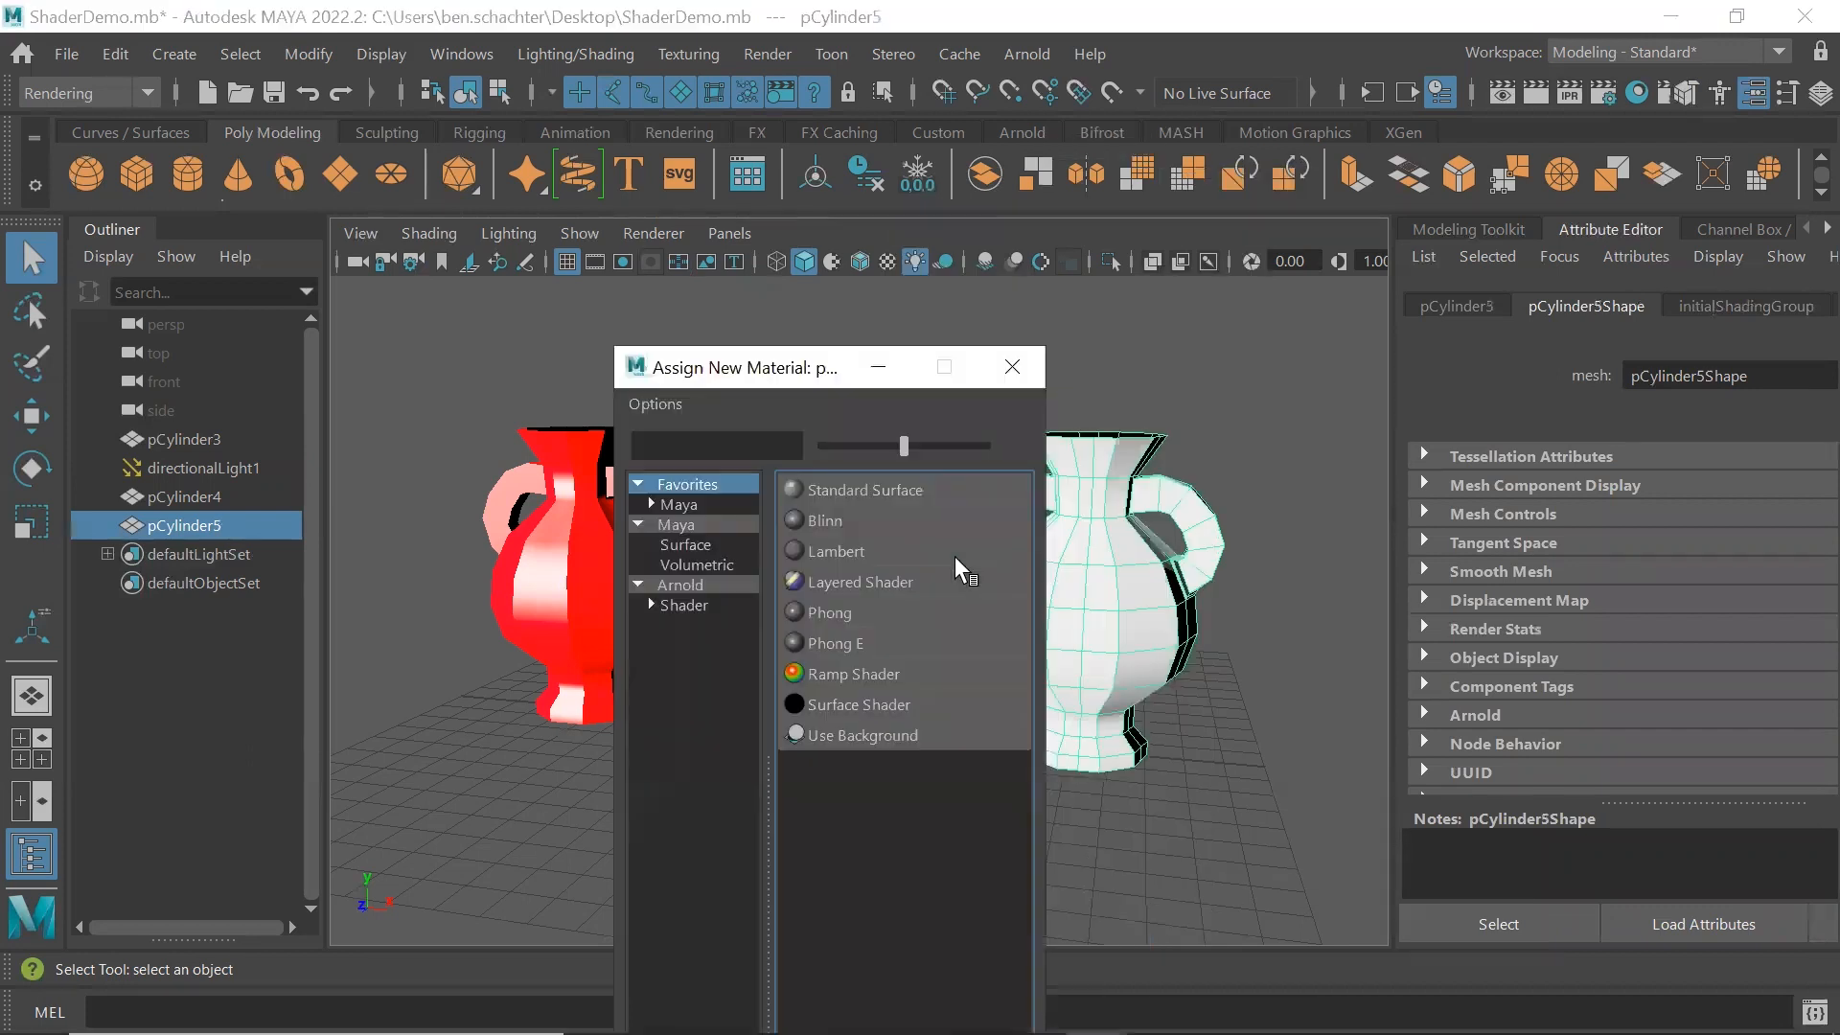
{"action": "left_click", "coordinate": [870, 489]}
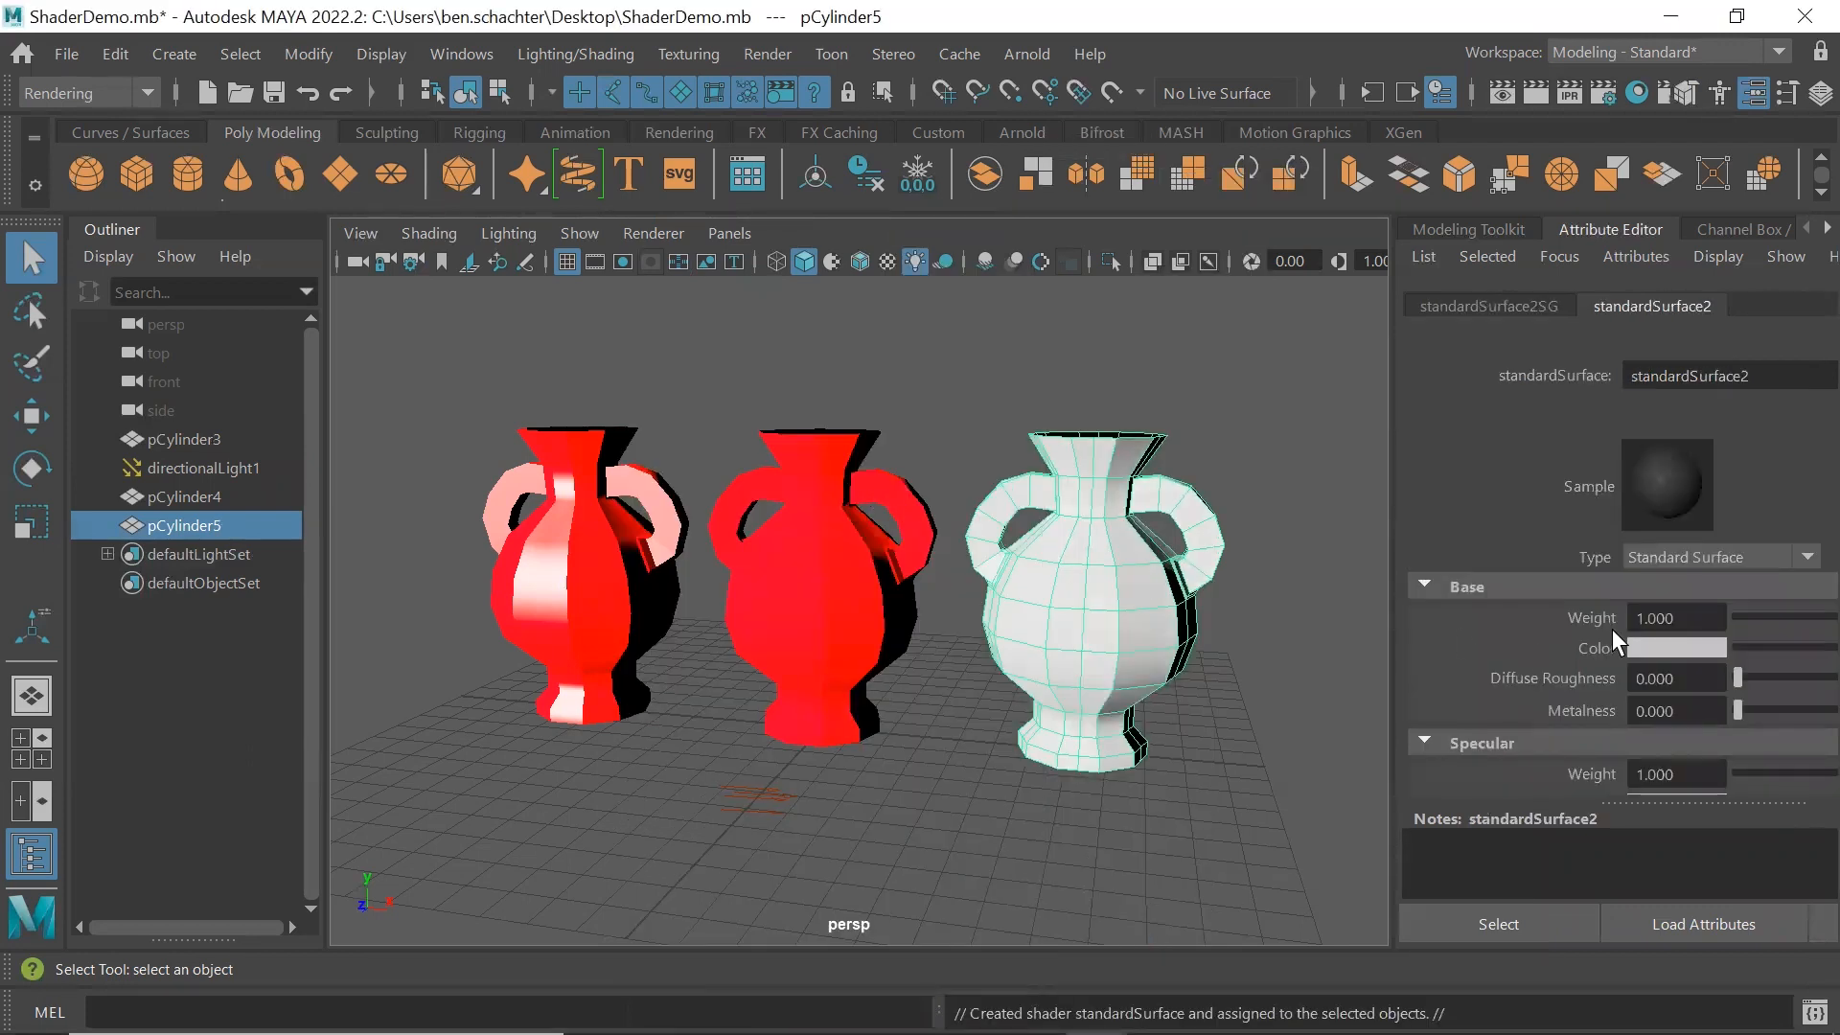
Set the base color of the right vase's Standard Surface material to pure red in a separate attribute window, close it and deselect the vase
{"action": "left_click", "coordinate": [1818, 924]}
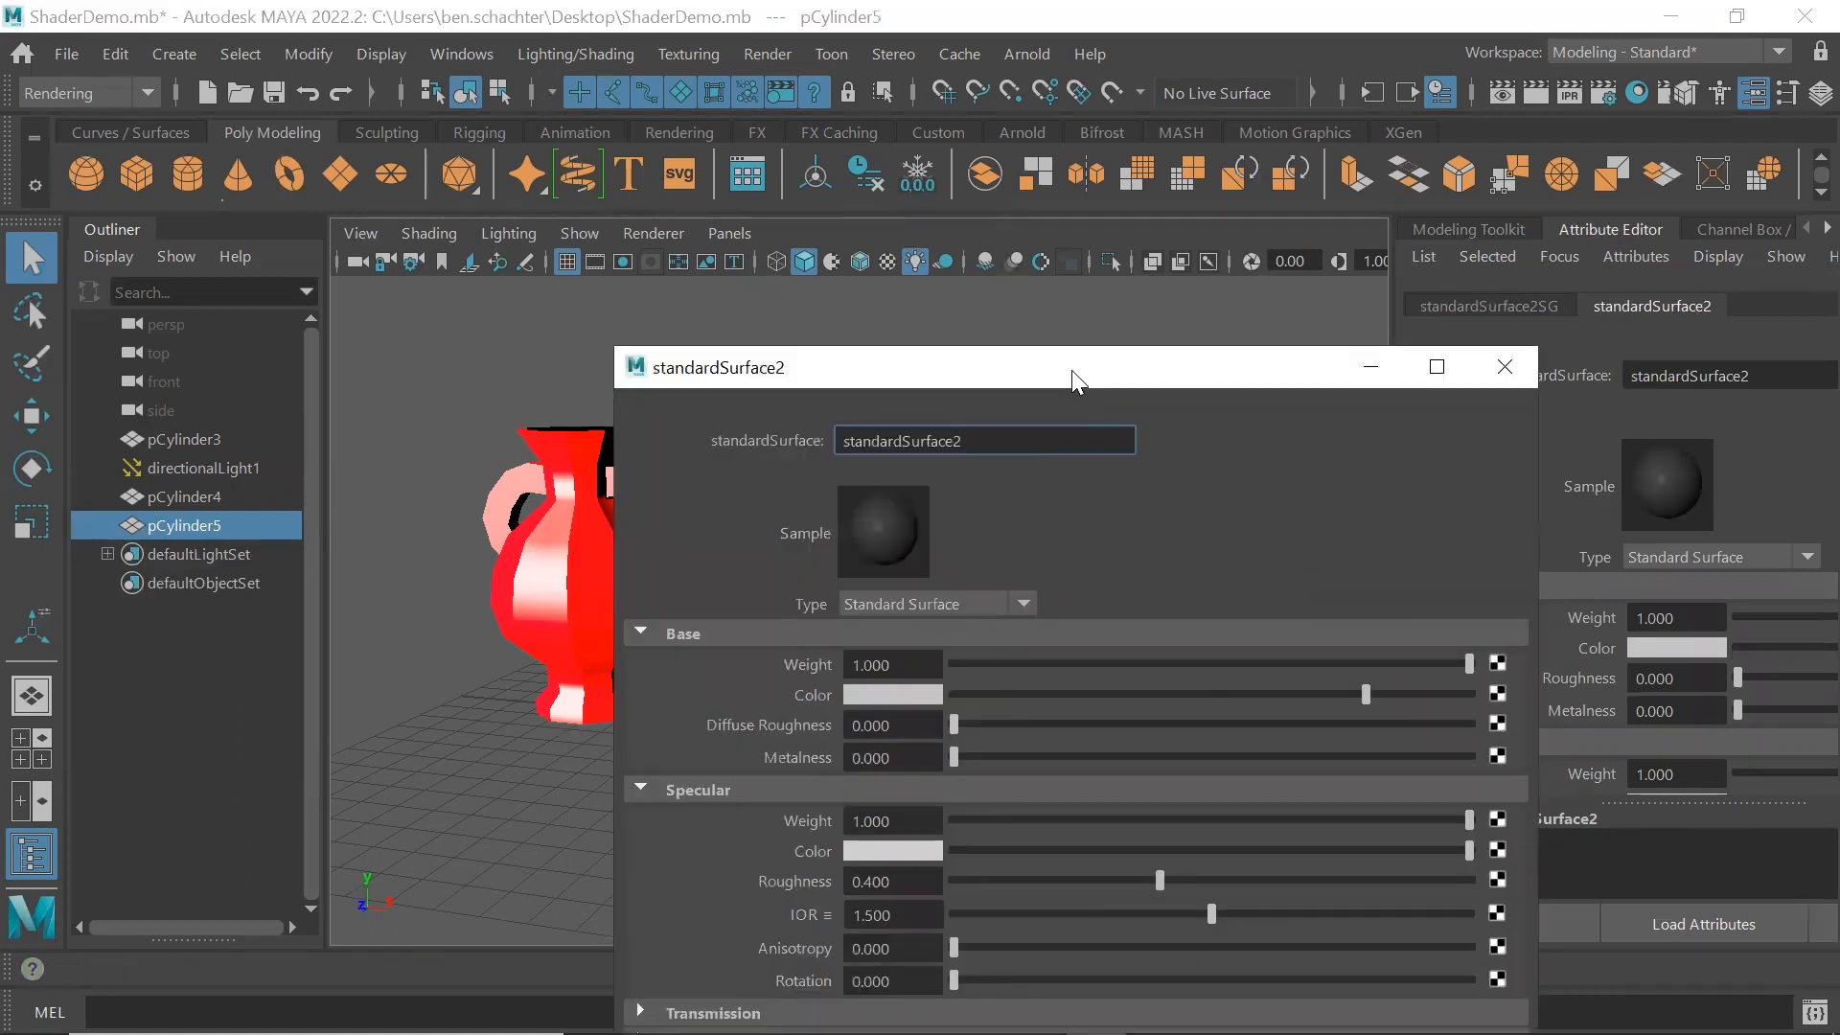
{"action": "left_click_drag", "start_coordinate": [993, 367], "coordinate": [1037, 174]}
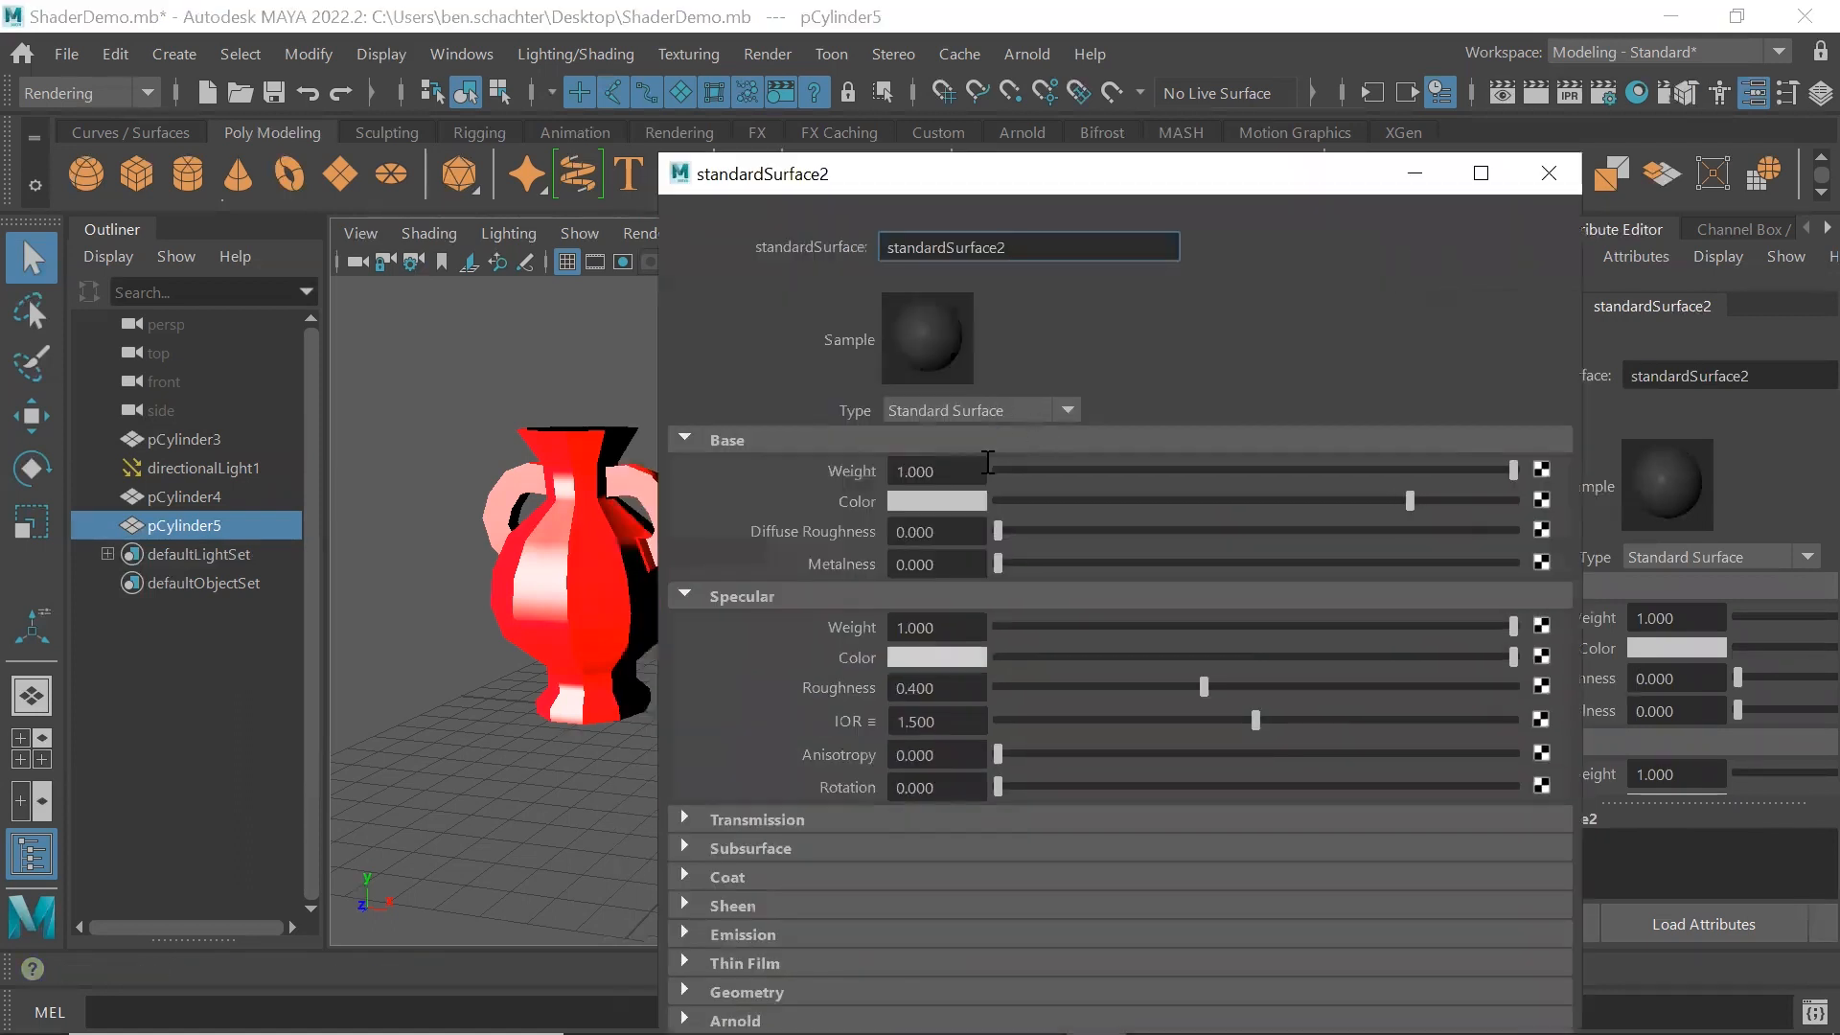
{"action": "left_click", "coordinate": [947, 498]}
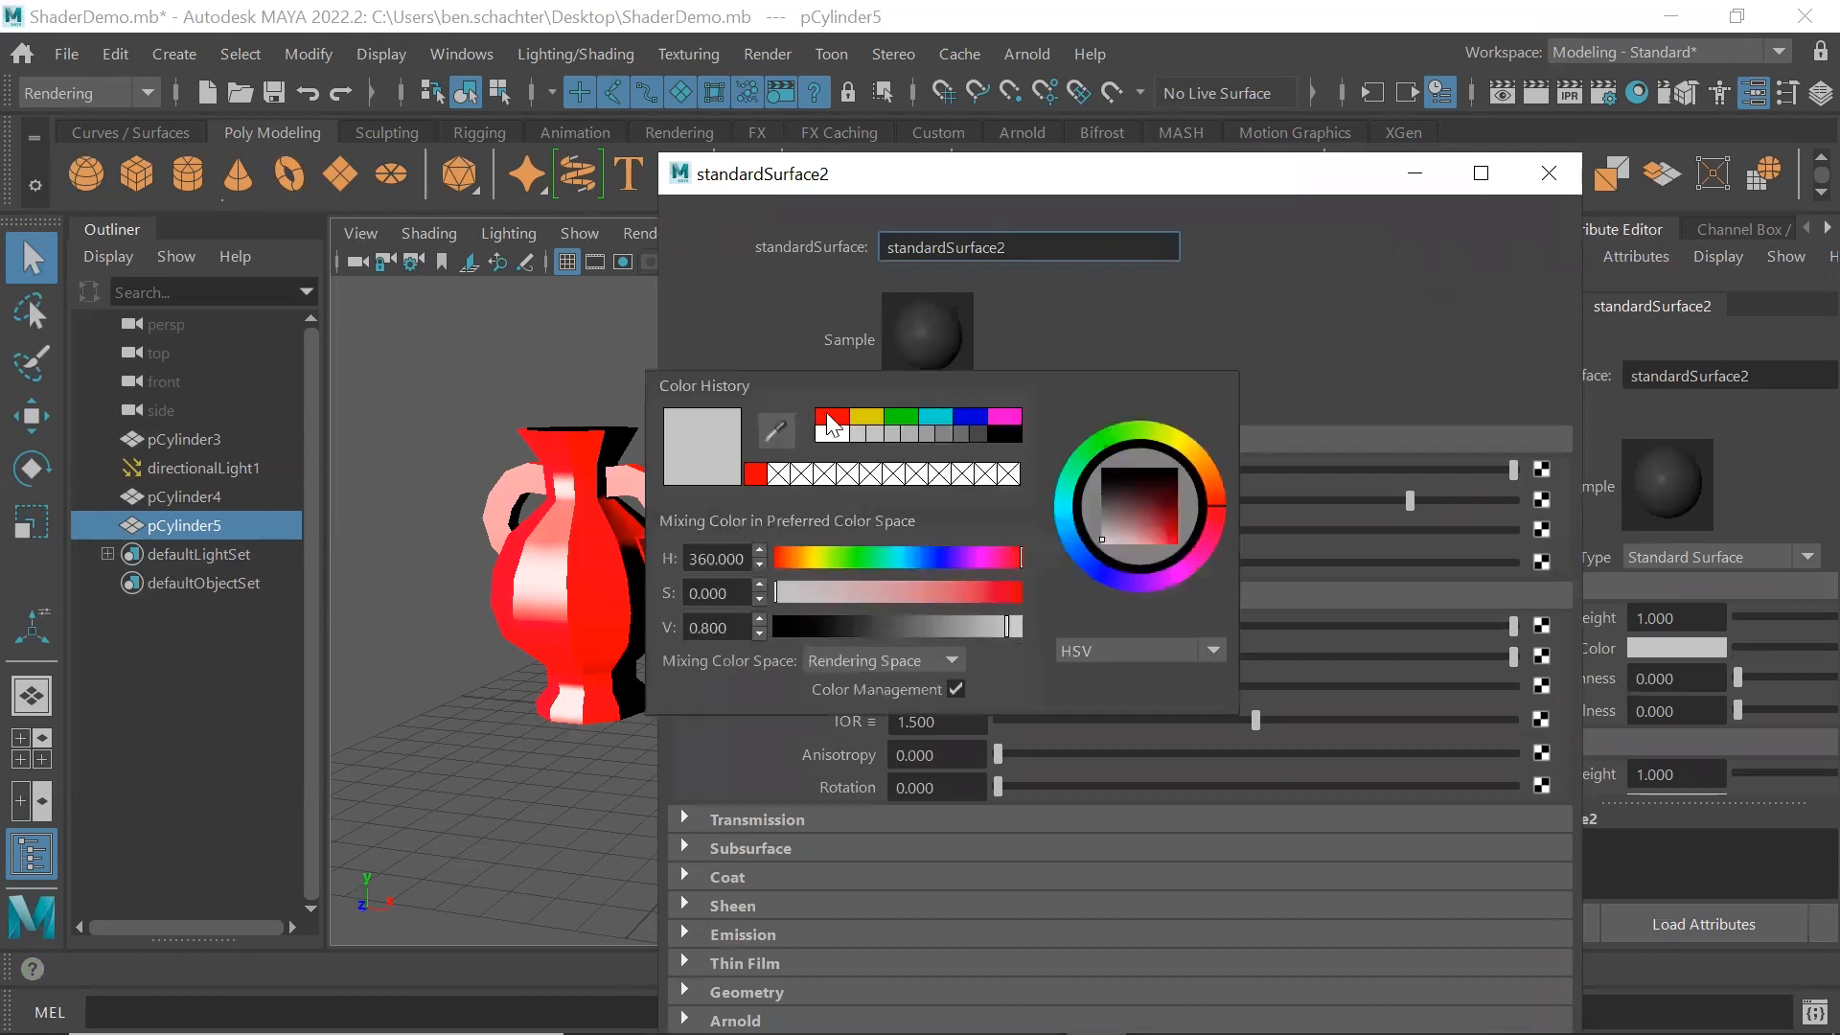
{"action": "left_click", "coordinate": [832, 416]}
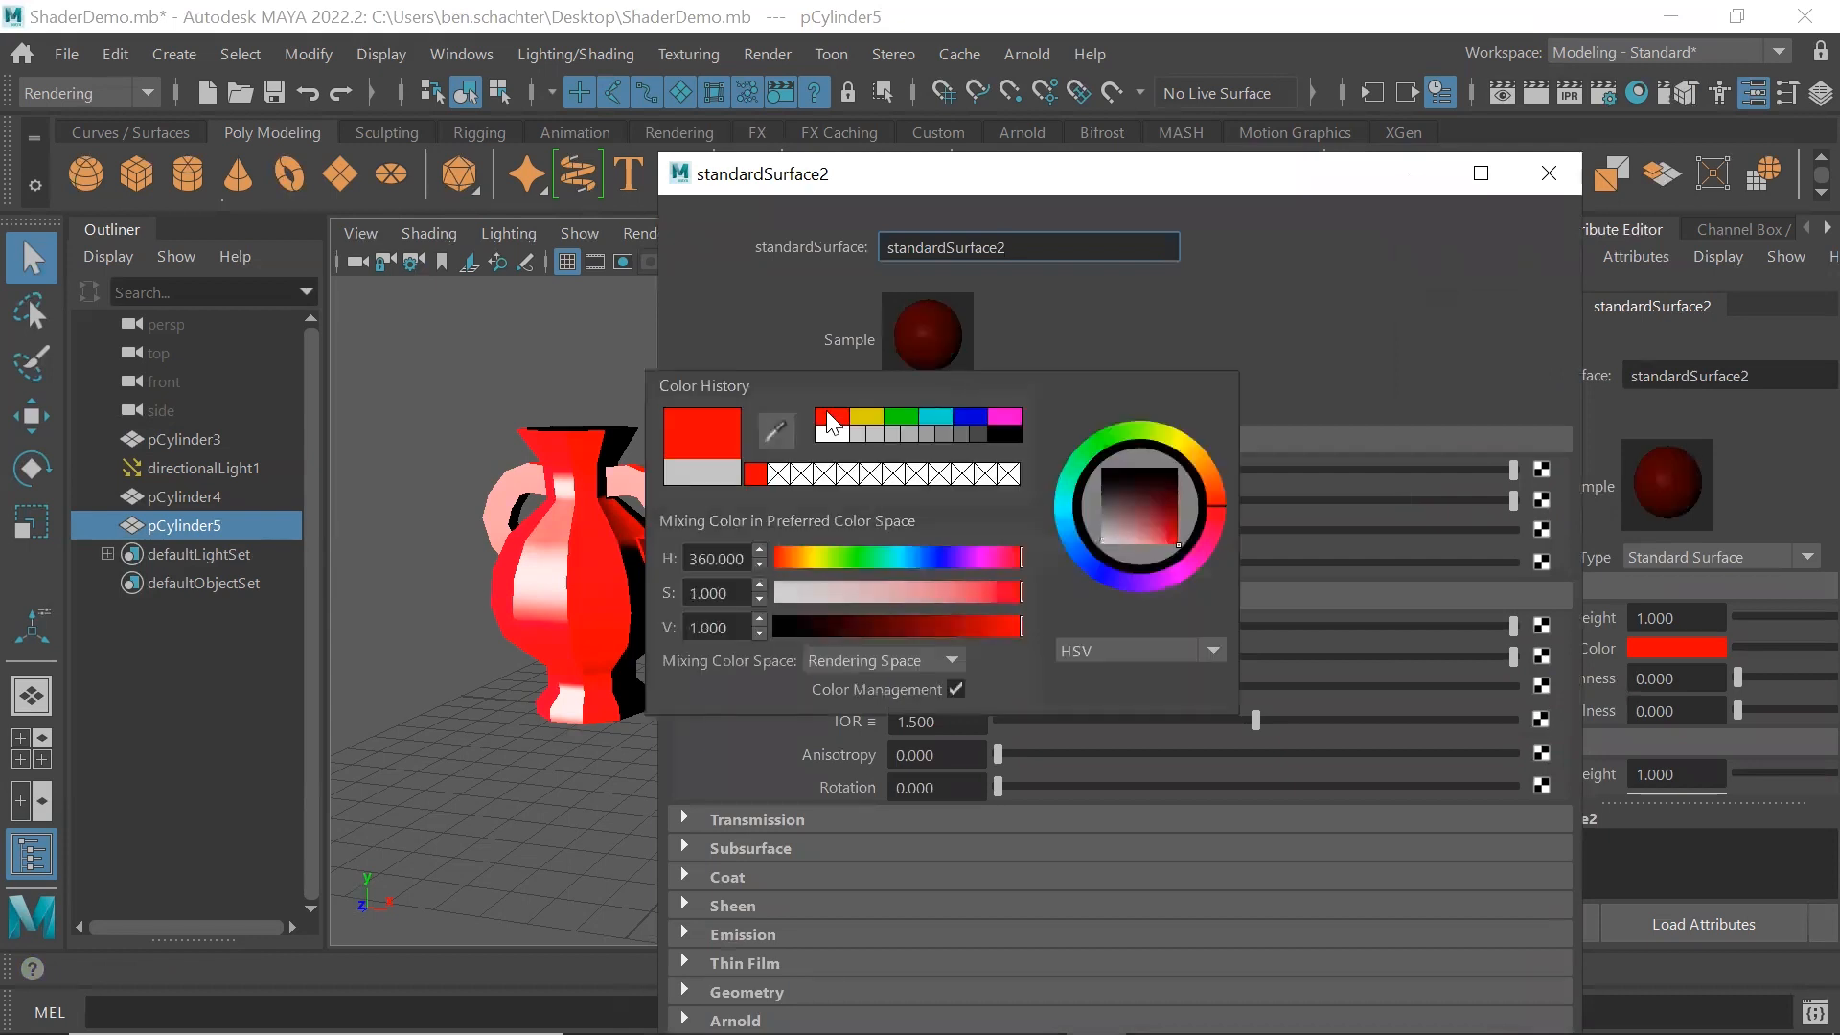
{"action": "left_click", "coordinate": [1548, 171]}
{"action": "left_click", "coordinate": [969, 362]}
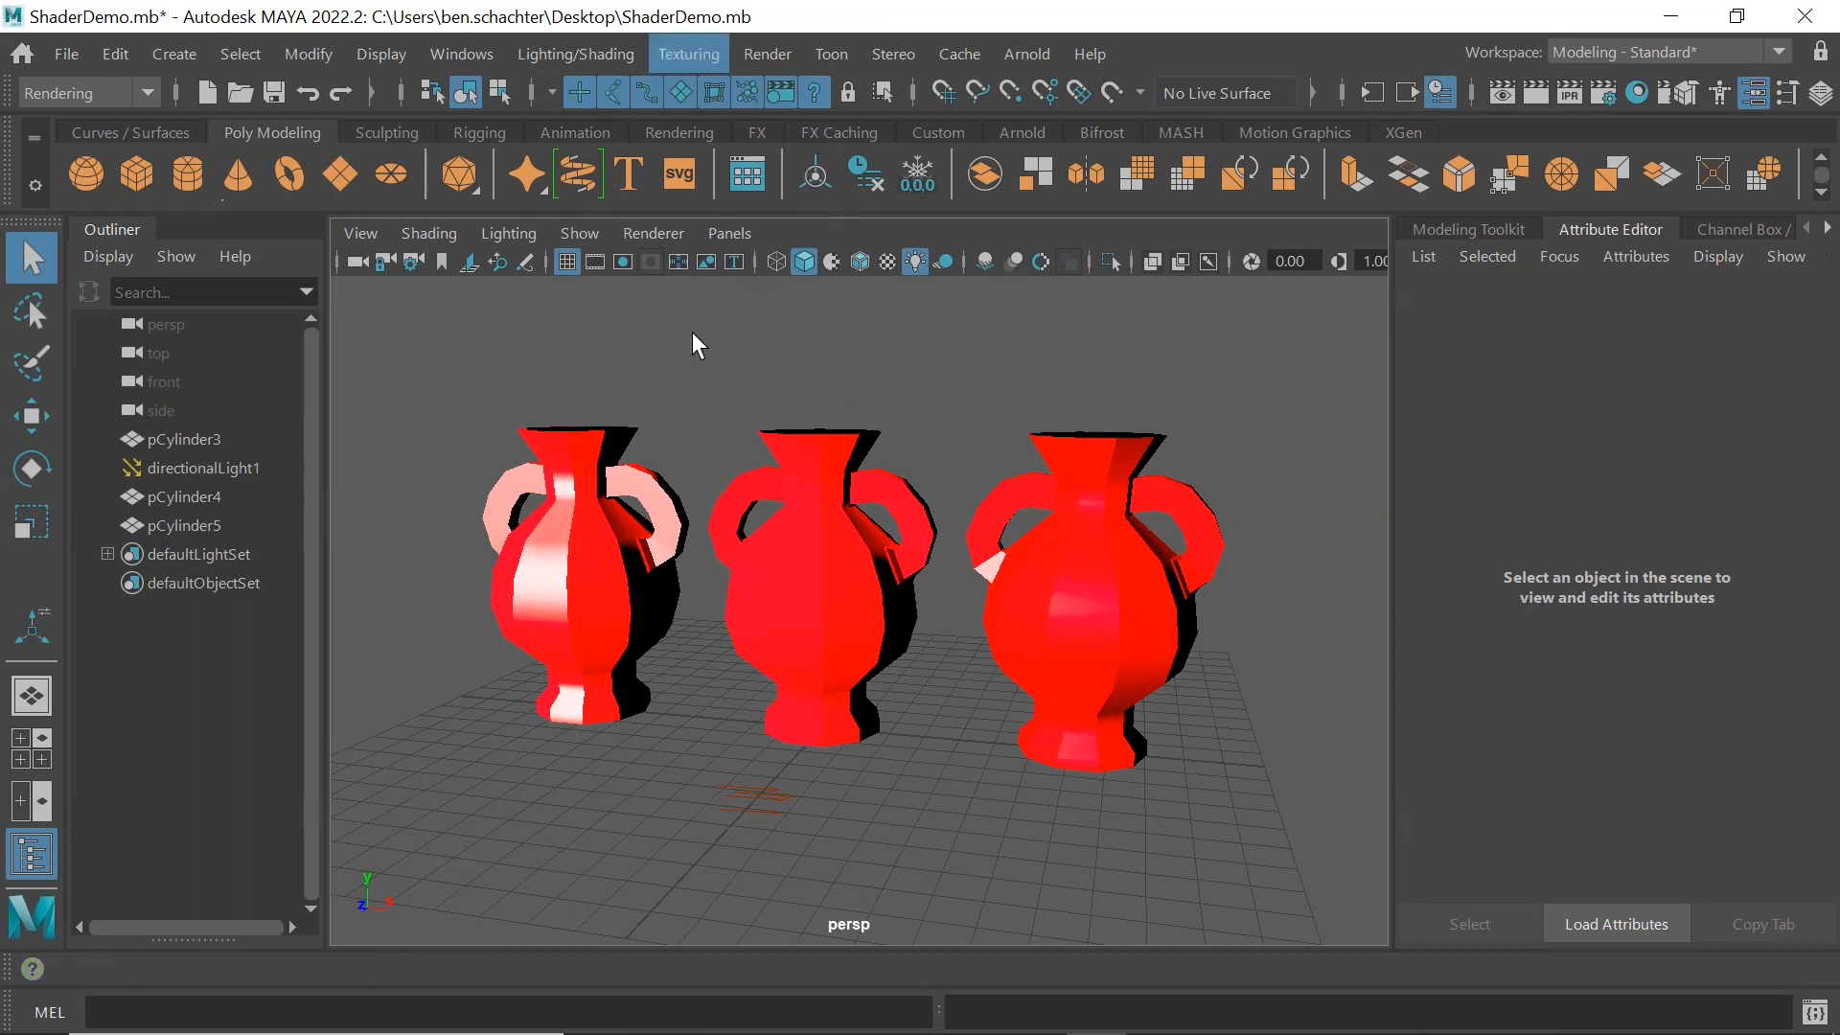
Render the current frame to compare the Blinn, Lambert and Standard Surface vases
{"action": "left_click", "coordinate": [767, 54]}
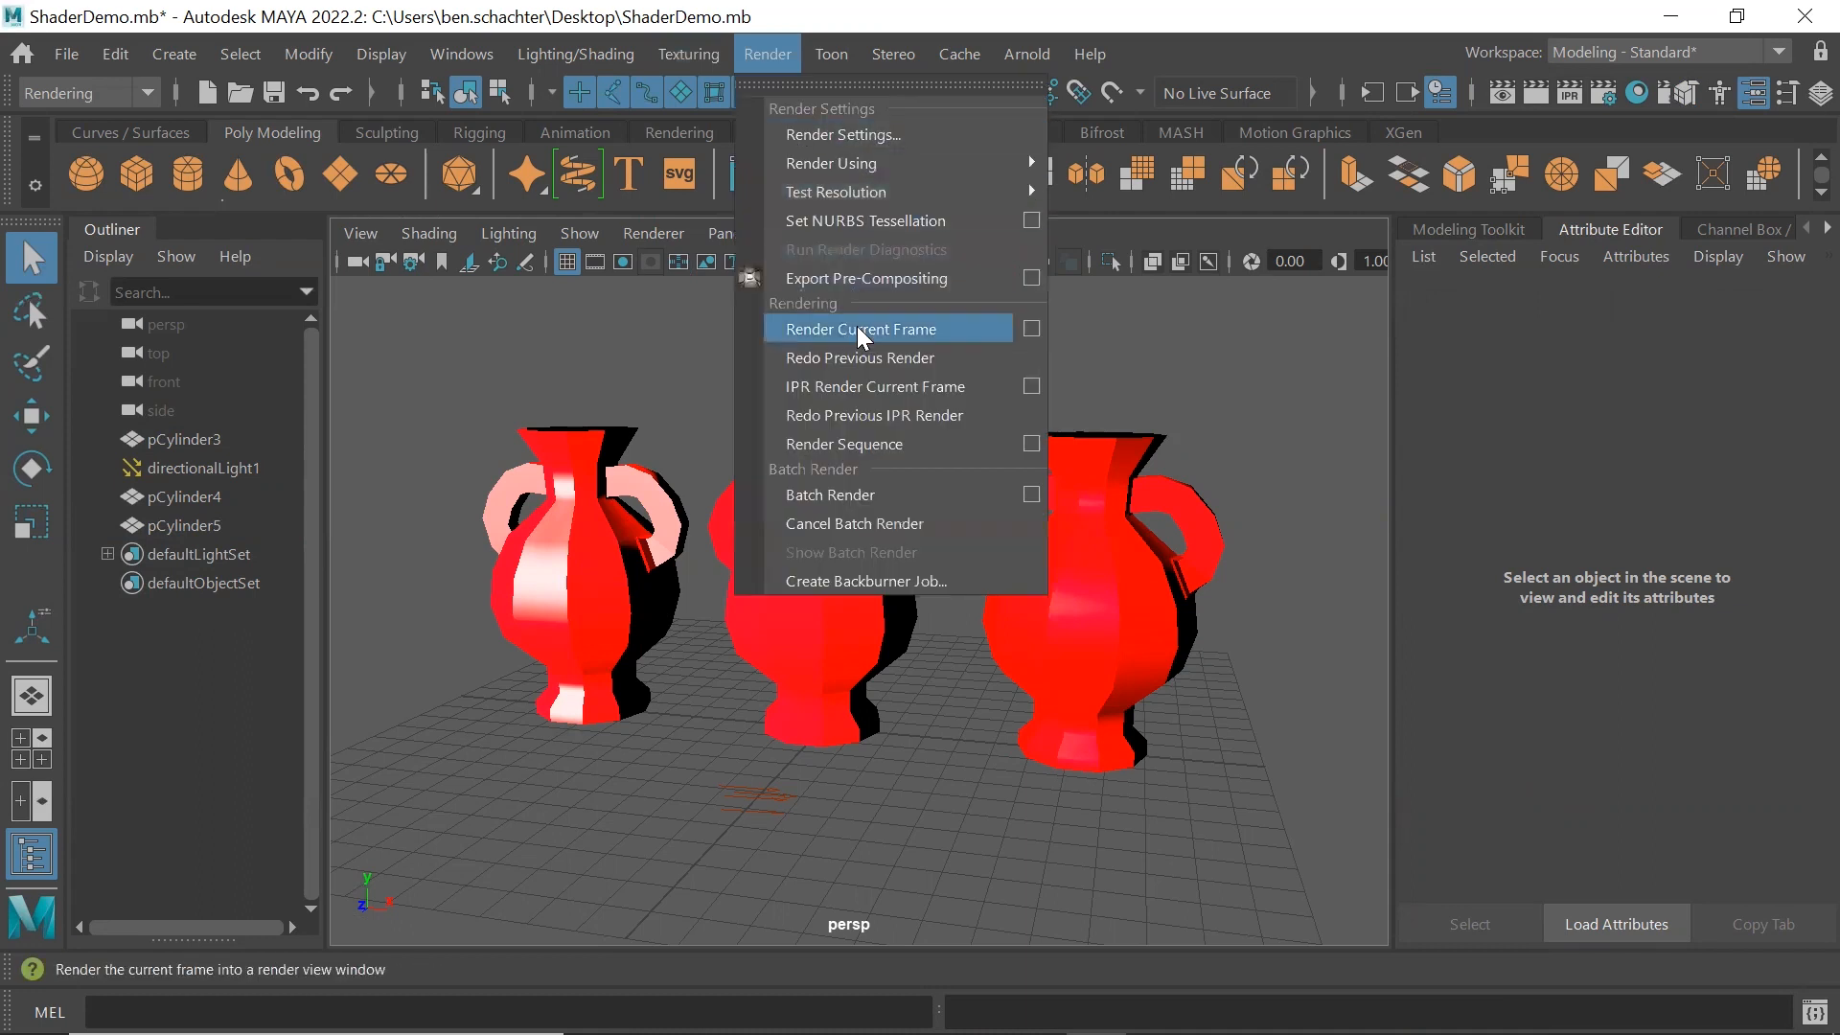
{"action": "left_click", "coordinate": [856, 328]}
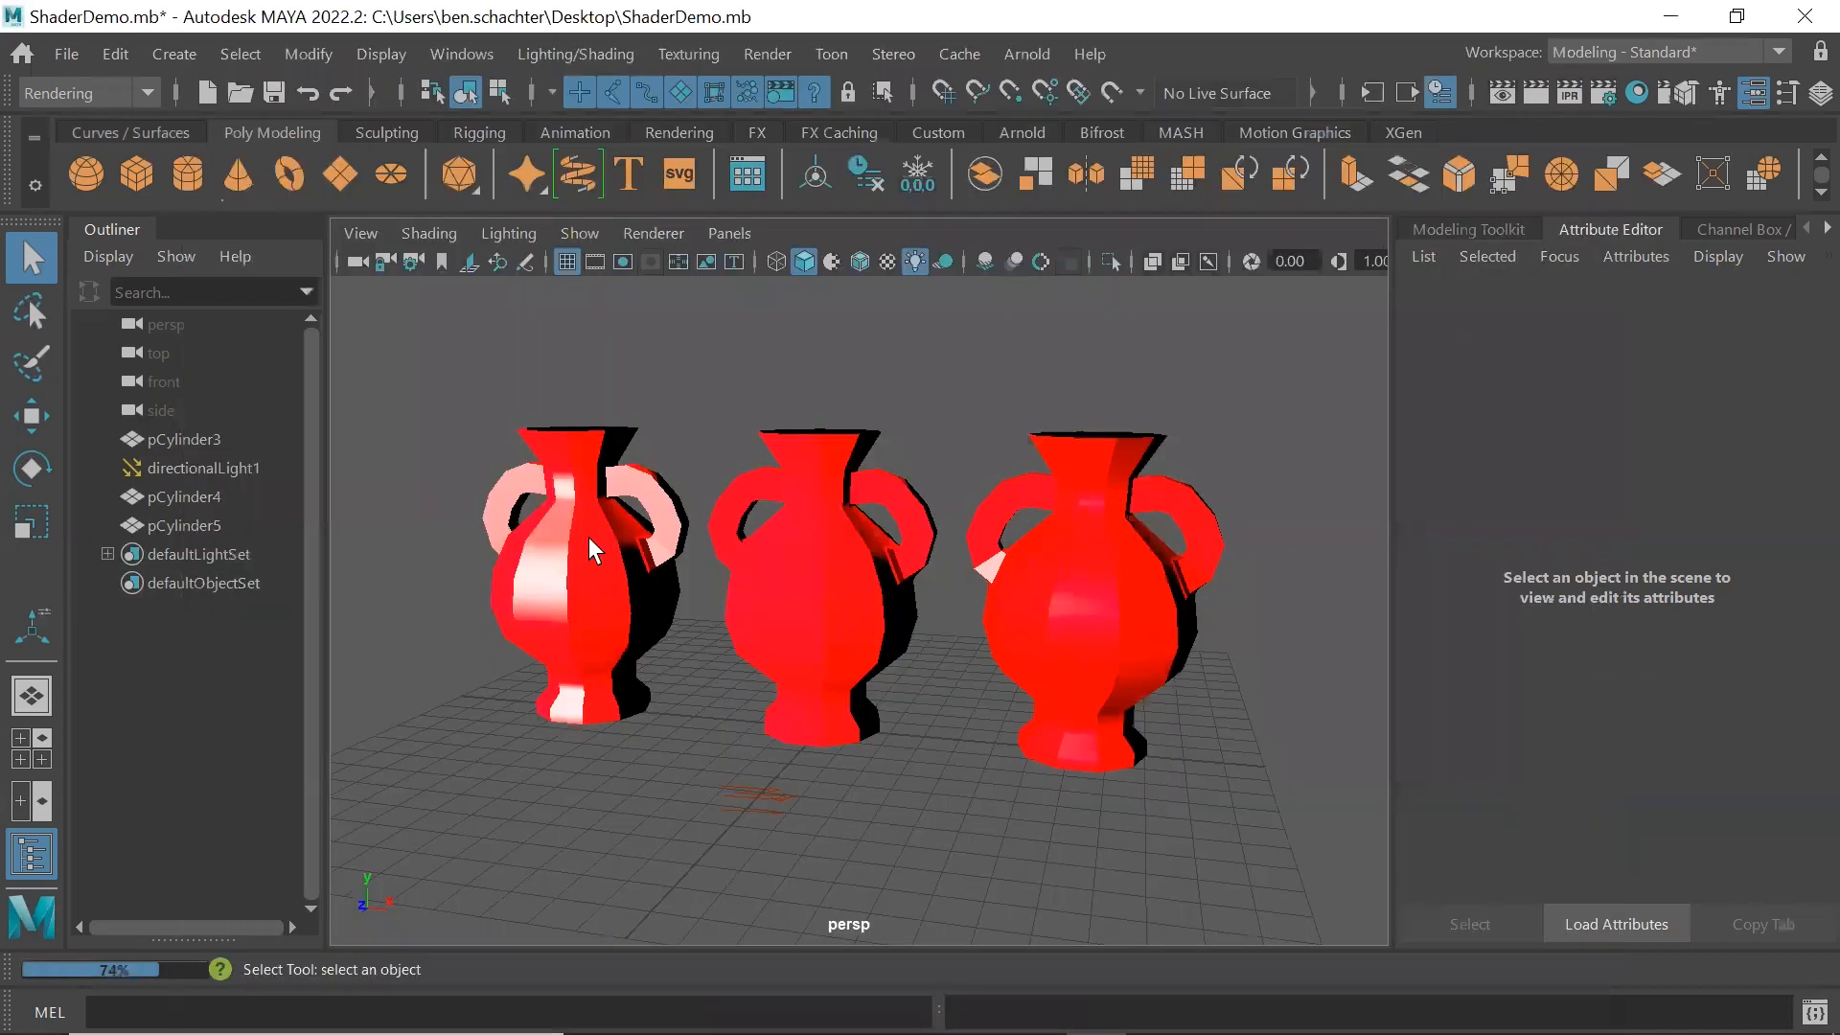
Select all three vases, turn on smooth mesh preview for them and clear the selection
{"action": "left_click", "coordinate": [589, 567]}
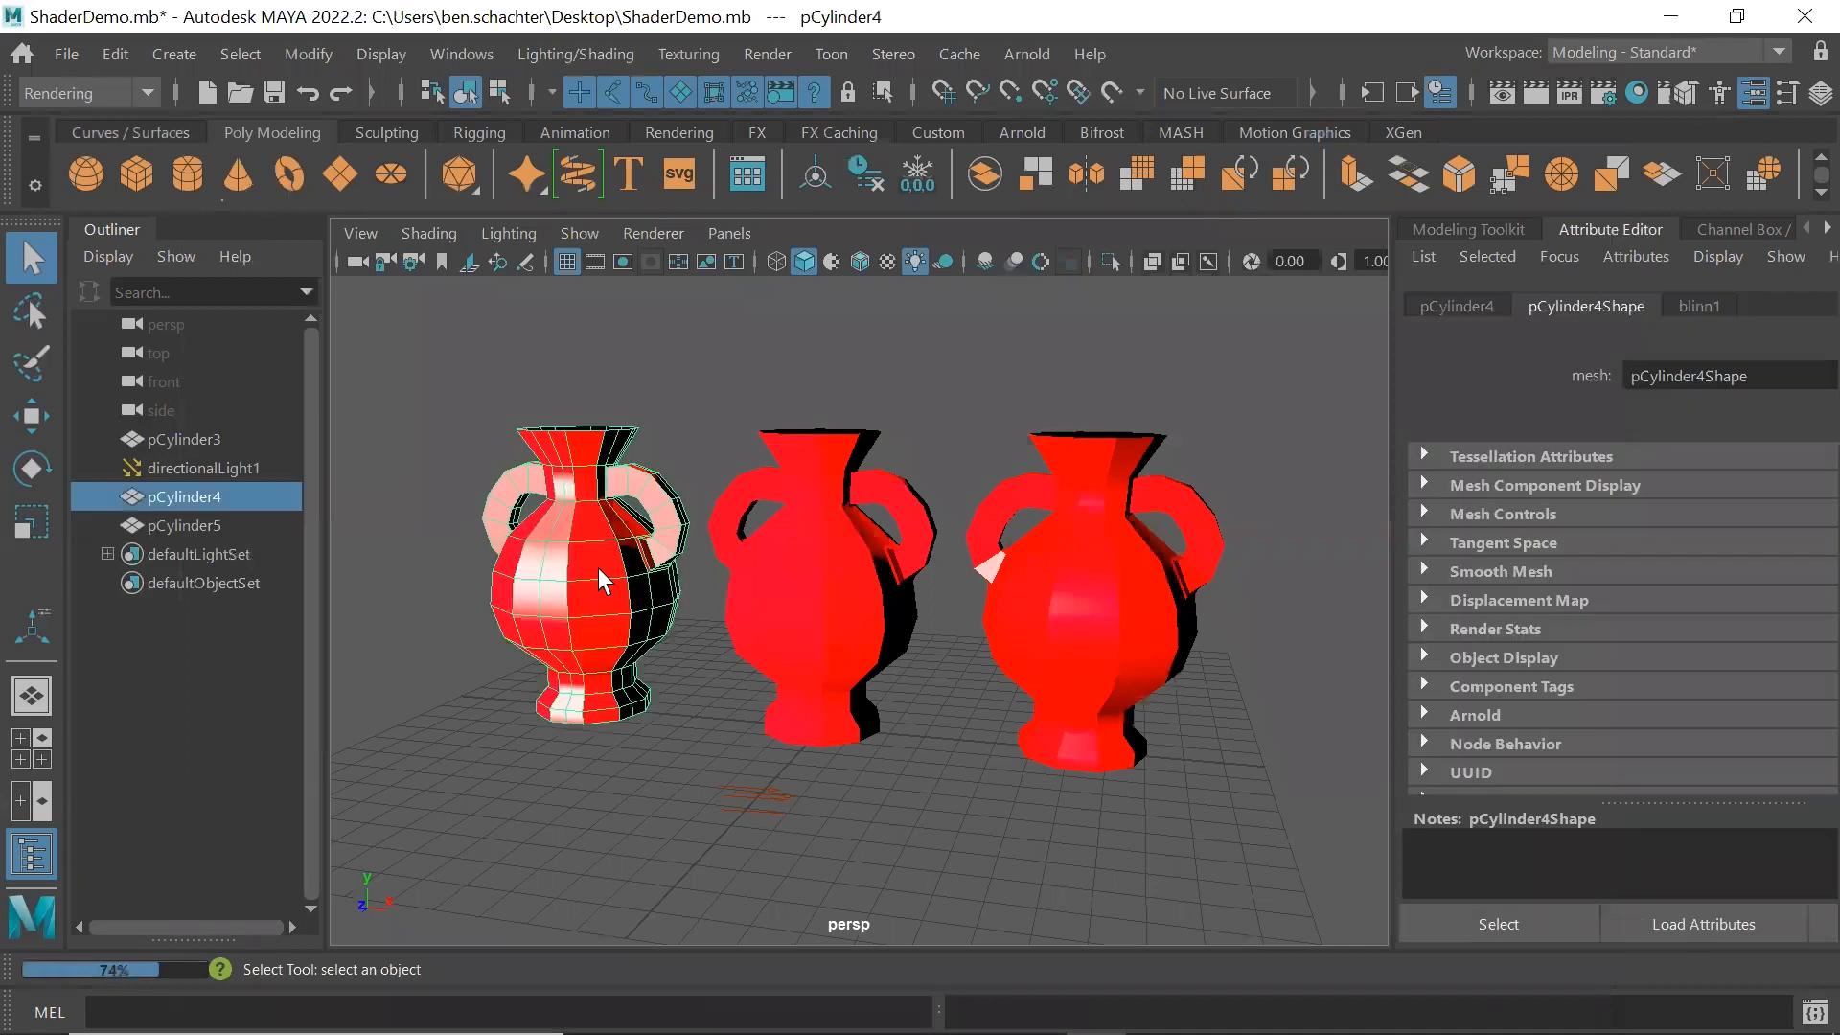
{"action": "left_click", "coordinate": [811, 588], "text": "shift"}
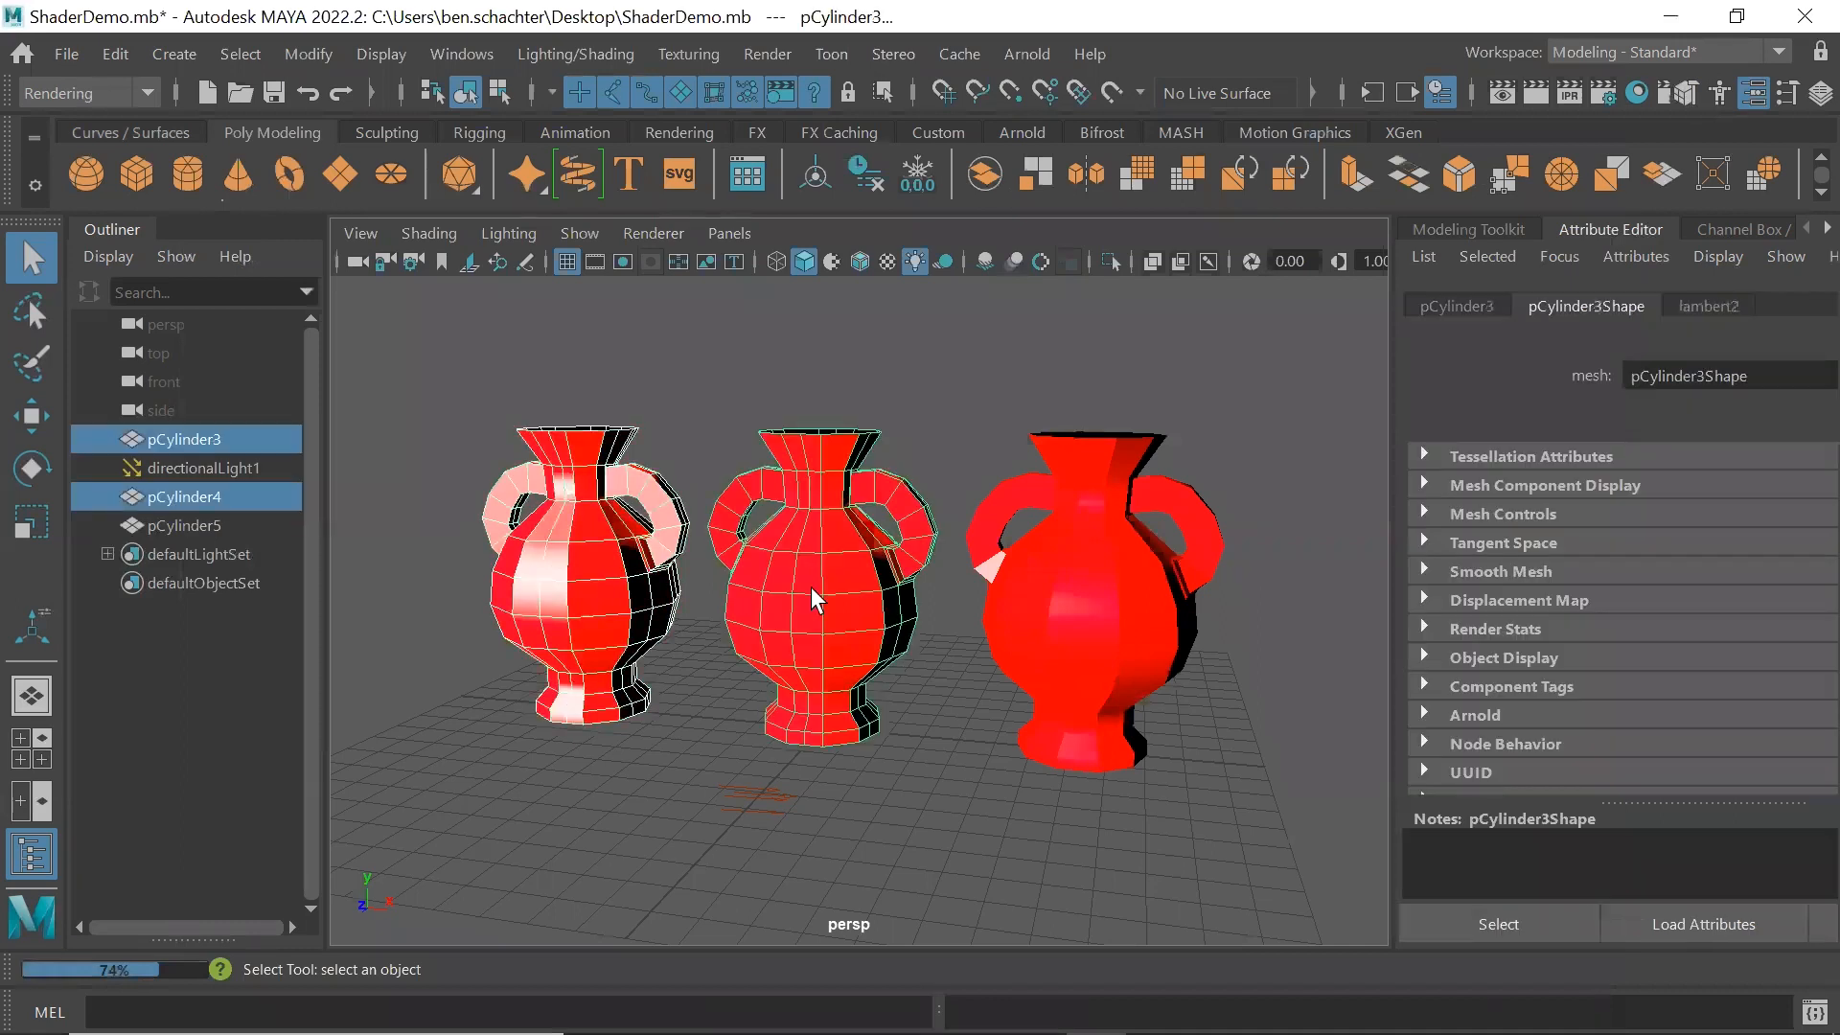
{"action": "left_click", "coordinate": [1073, 615], "text": "shift"}
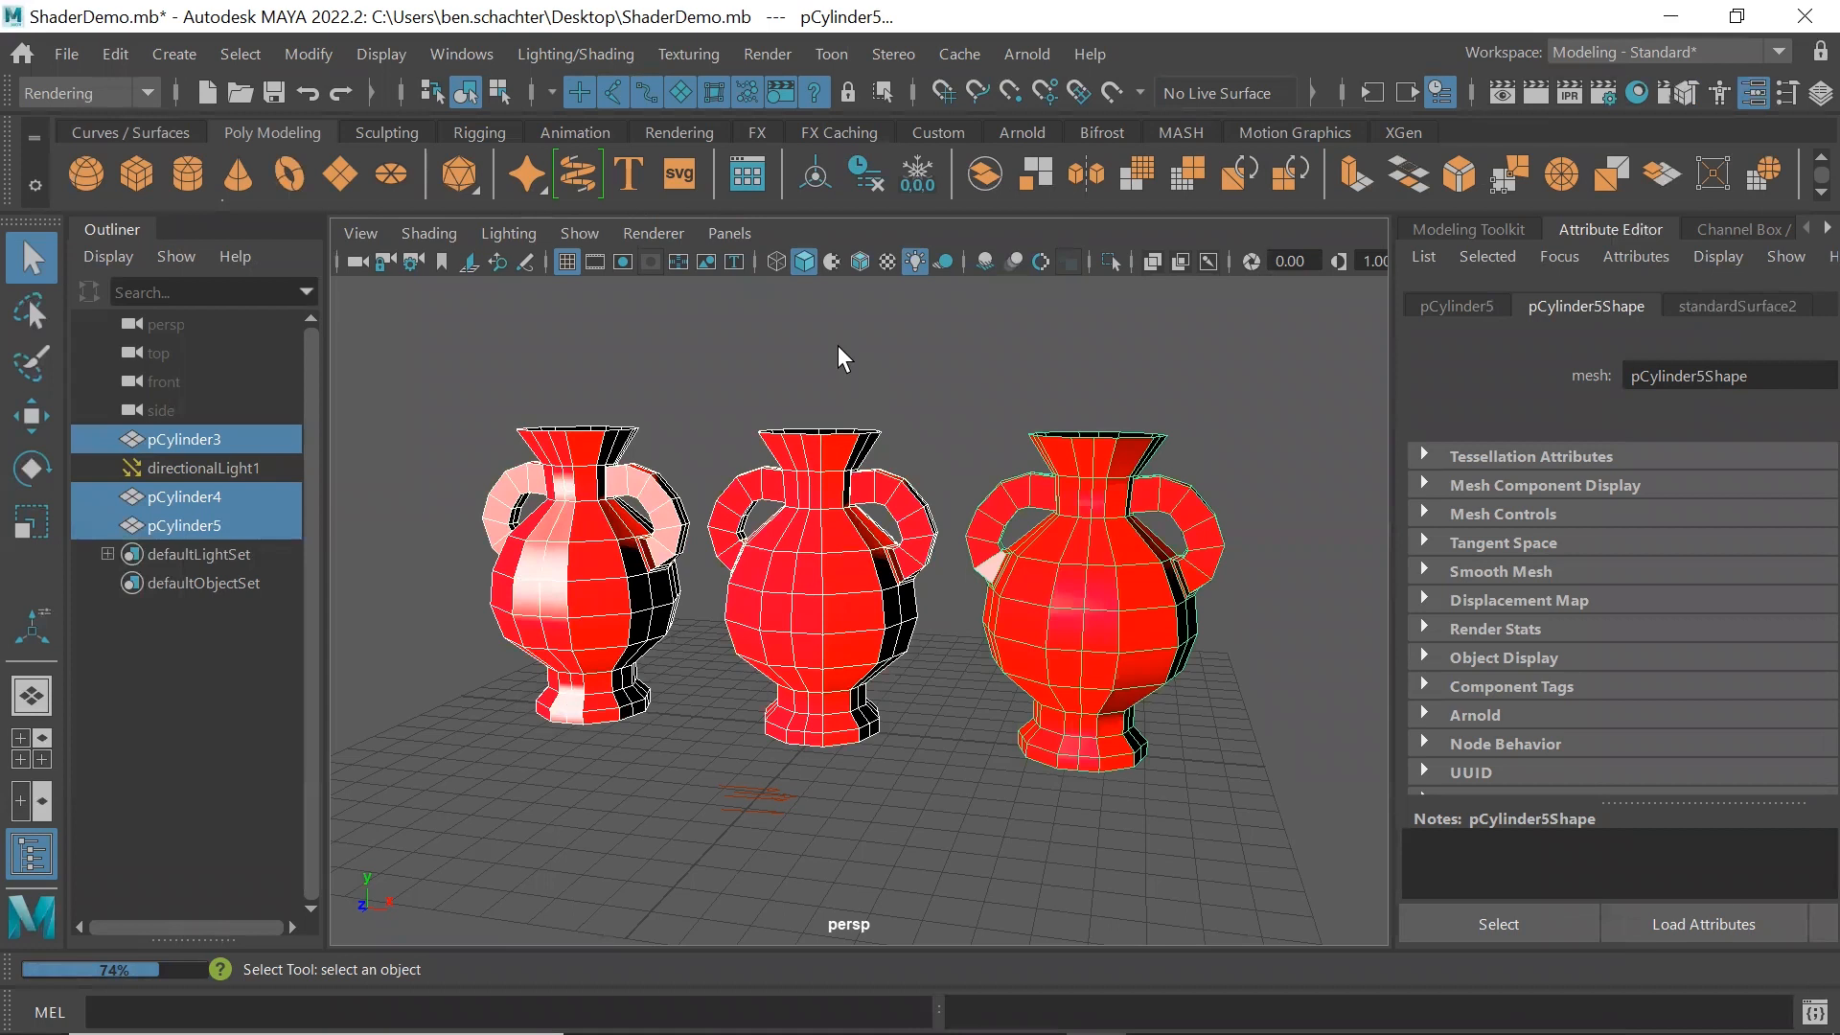
{"action": "key", "text": "3"}
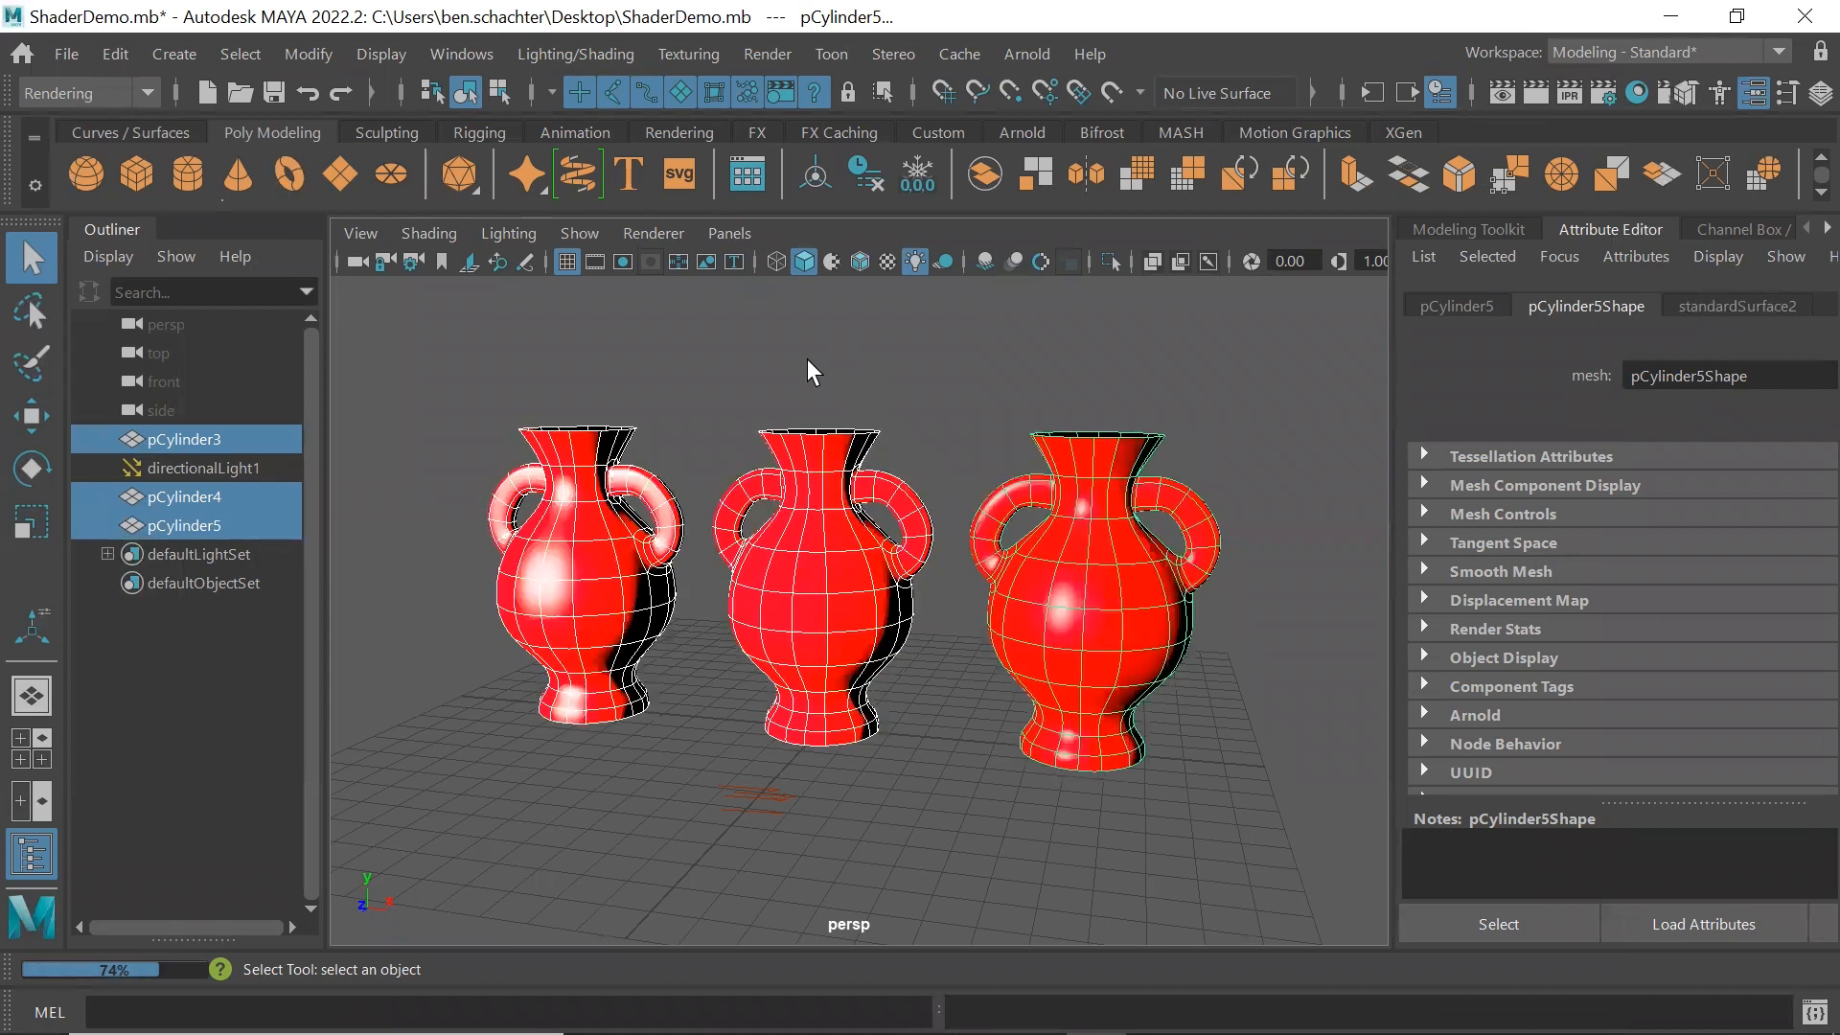
{"action": "left_click", "coordinate": [806, 358]}
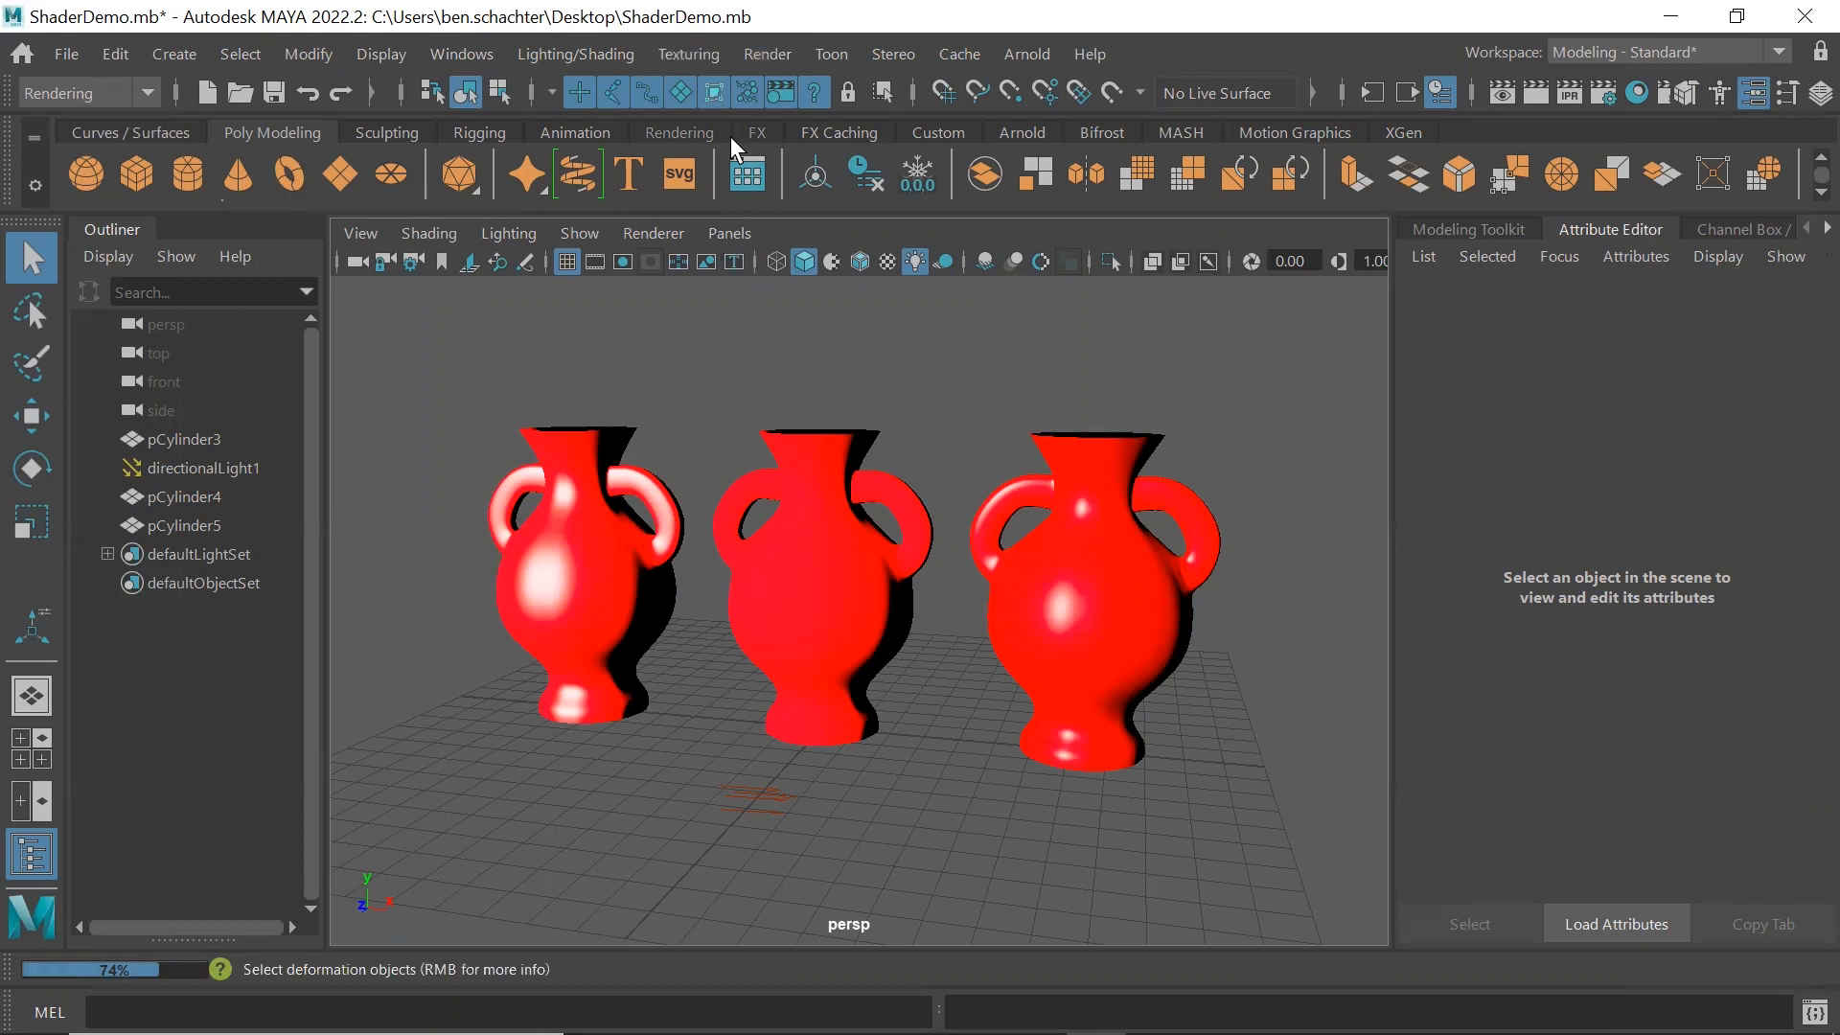
Render the current frame with the smoothed vases and close the render view
{"action": "left_click", "coordinate": [767, 54]}
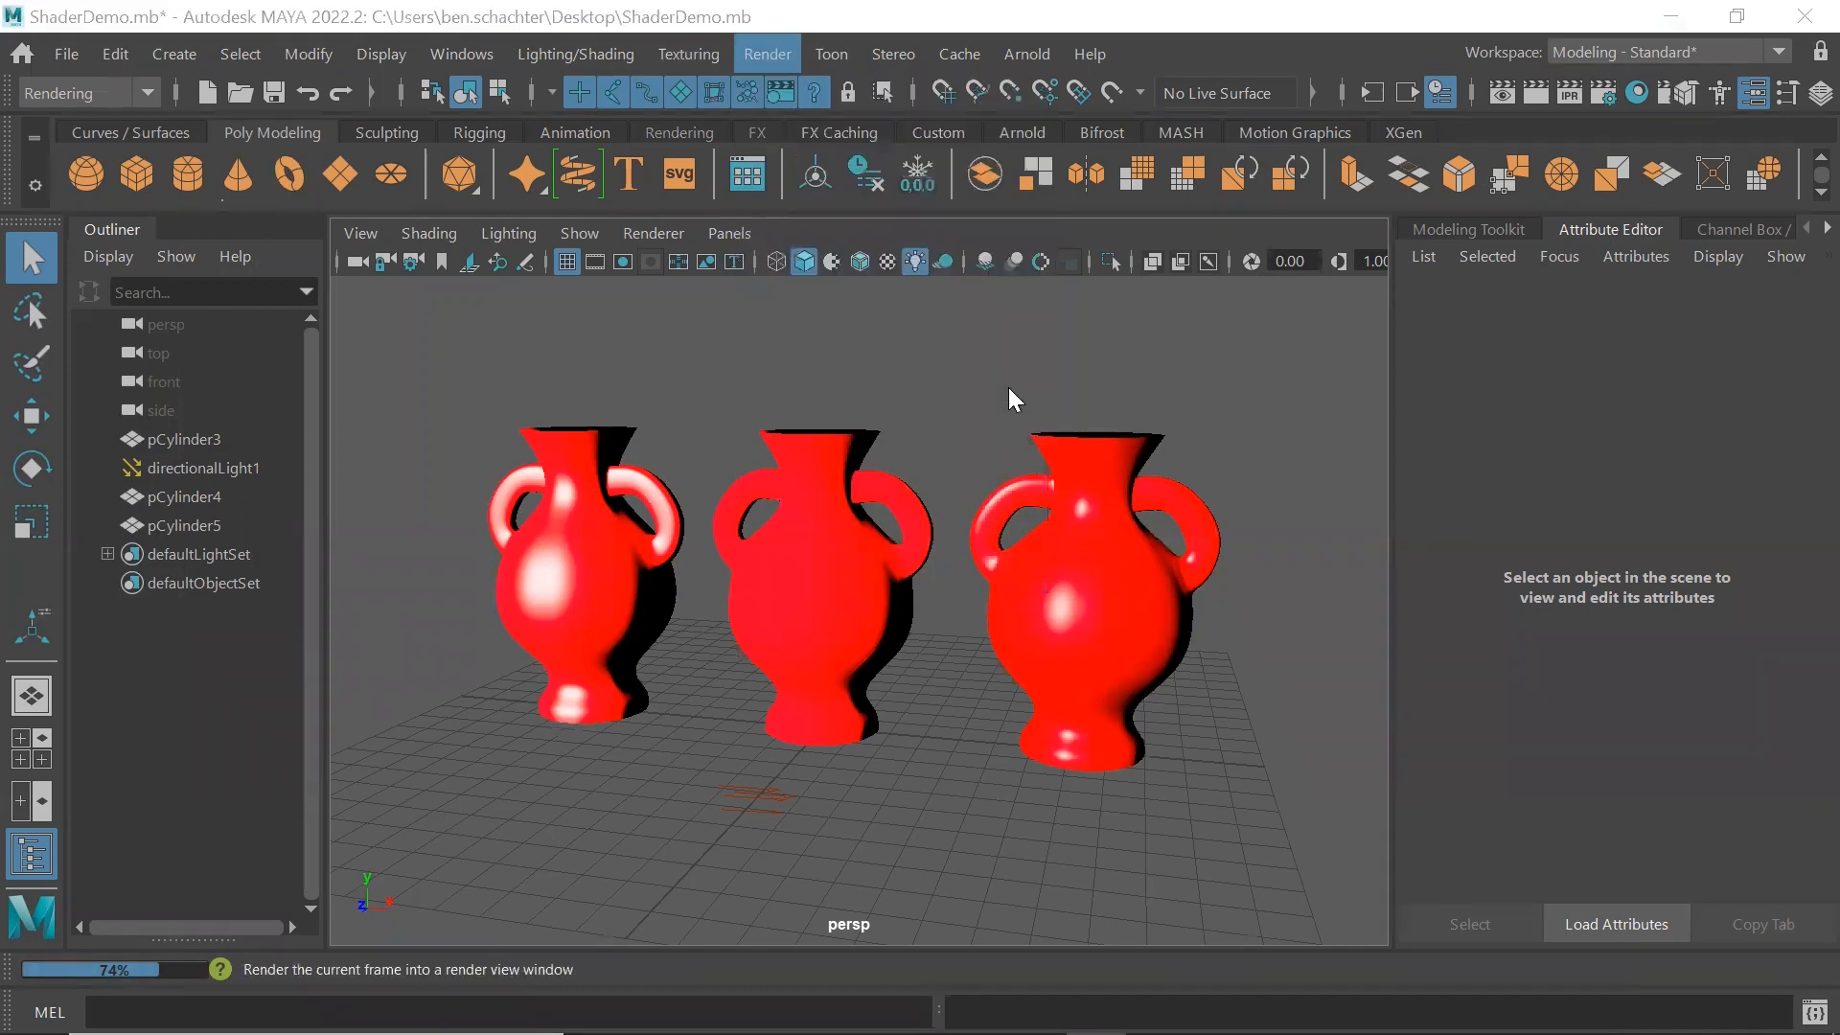
{"action": "left_click", "coordinate": [959, 329]}
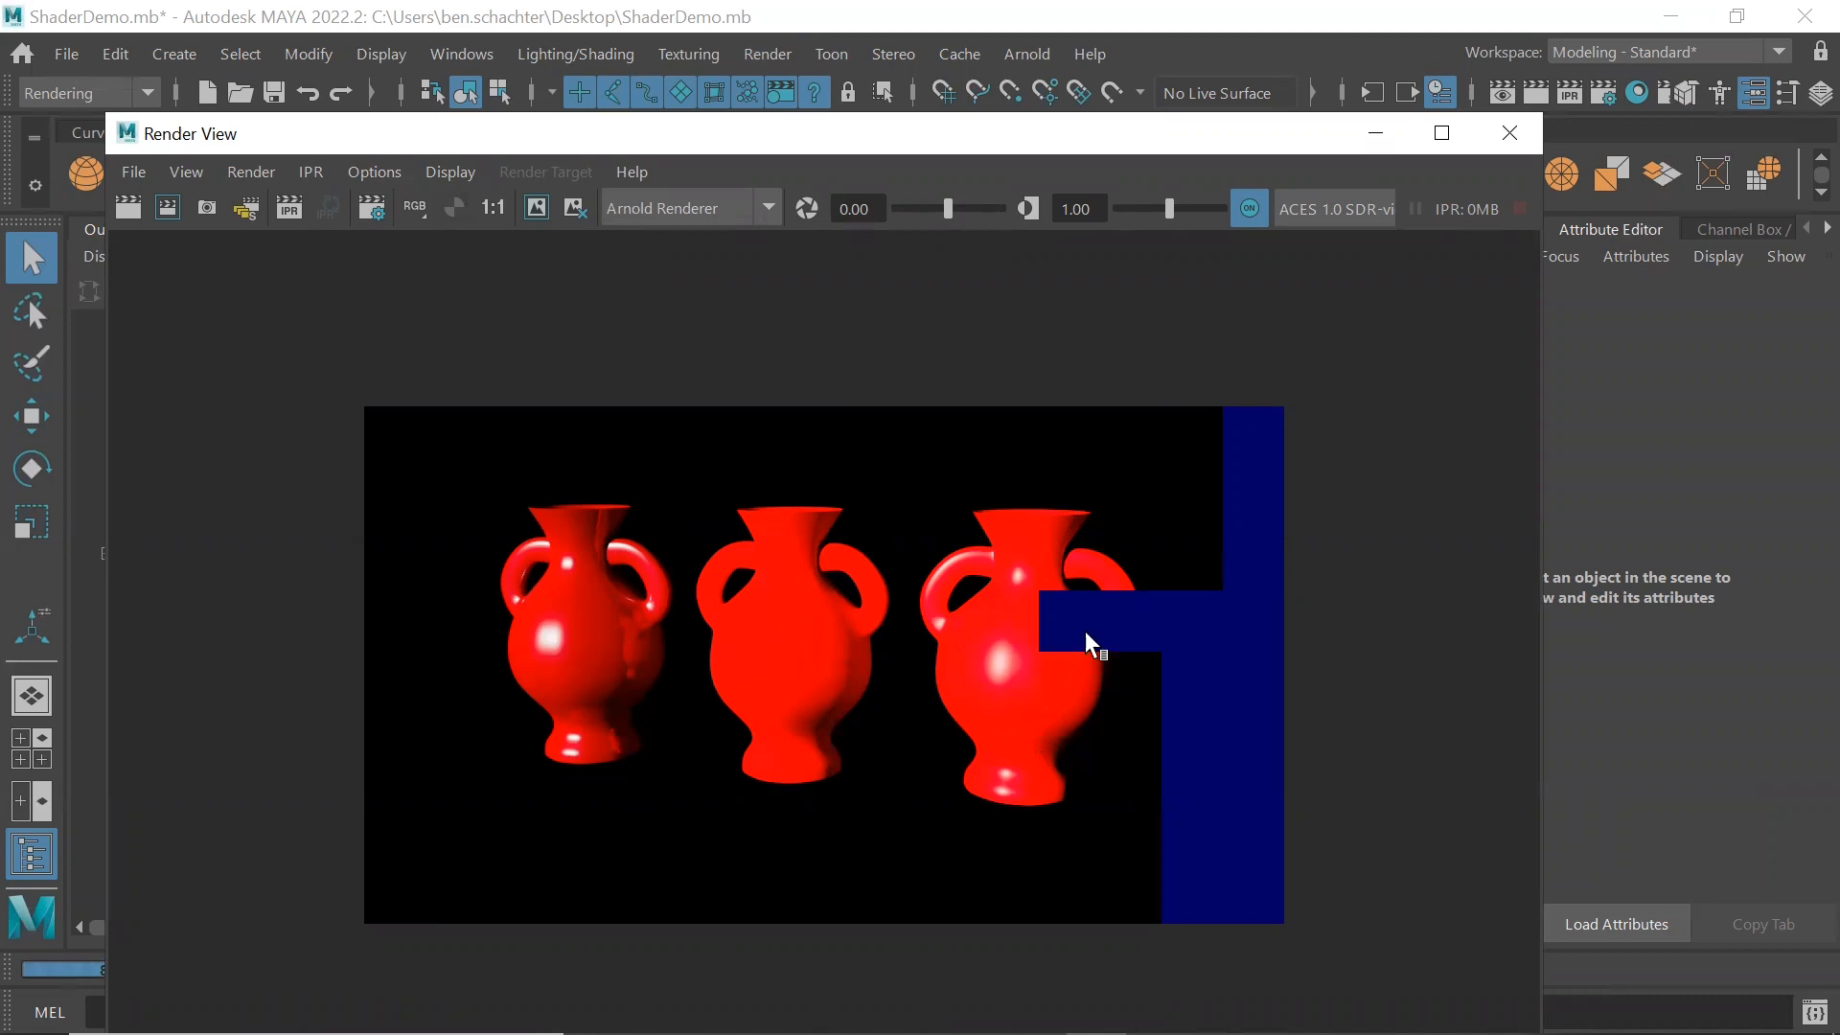
{"action": "left_click", "coordinate": [1509, 141]}
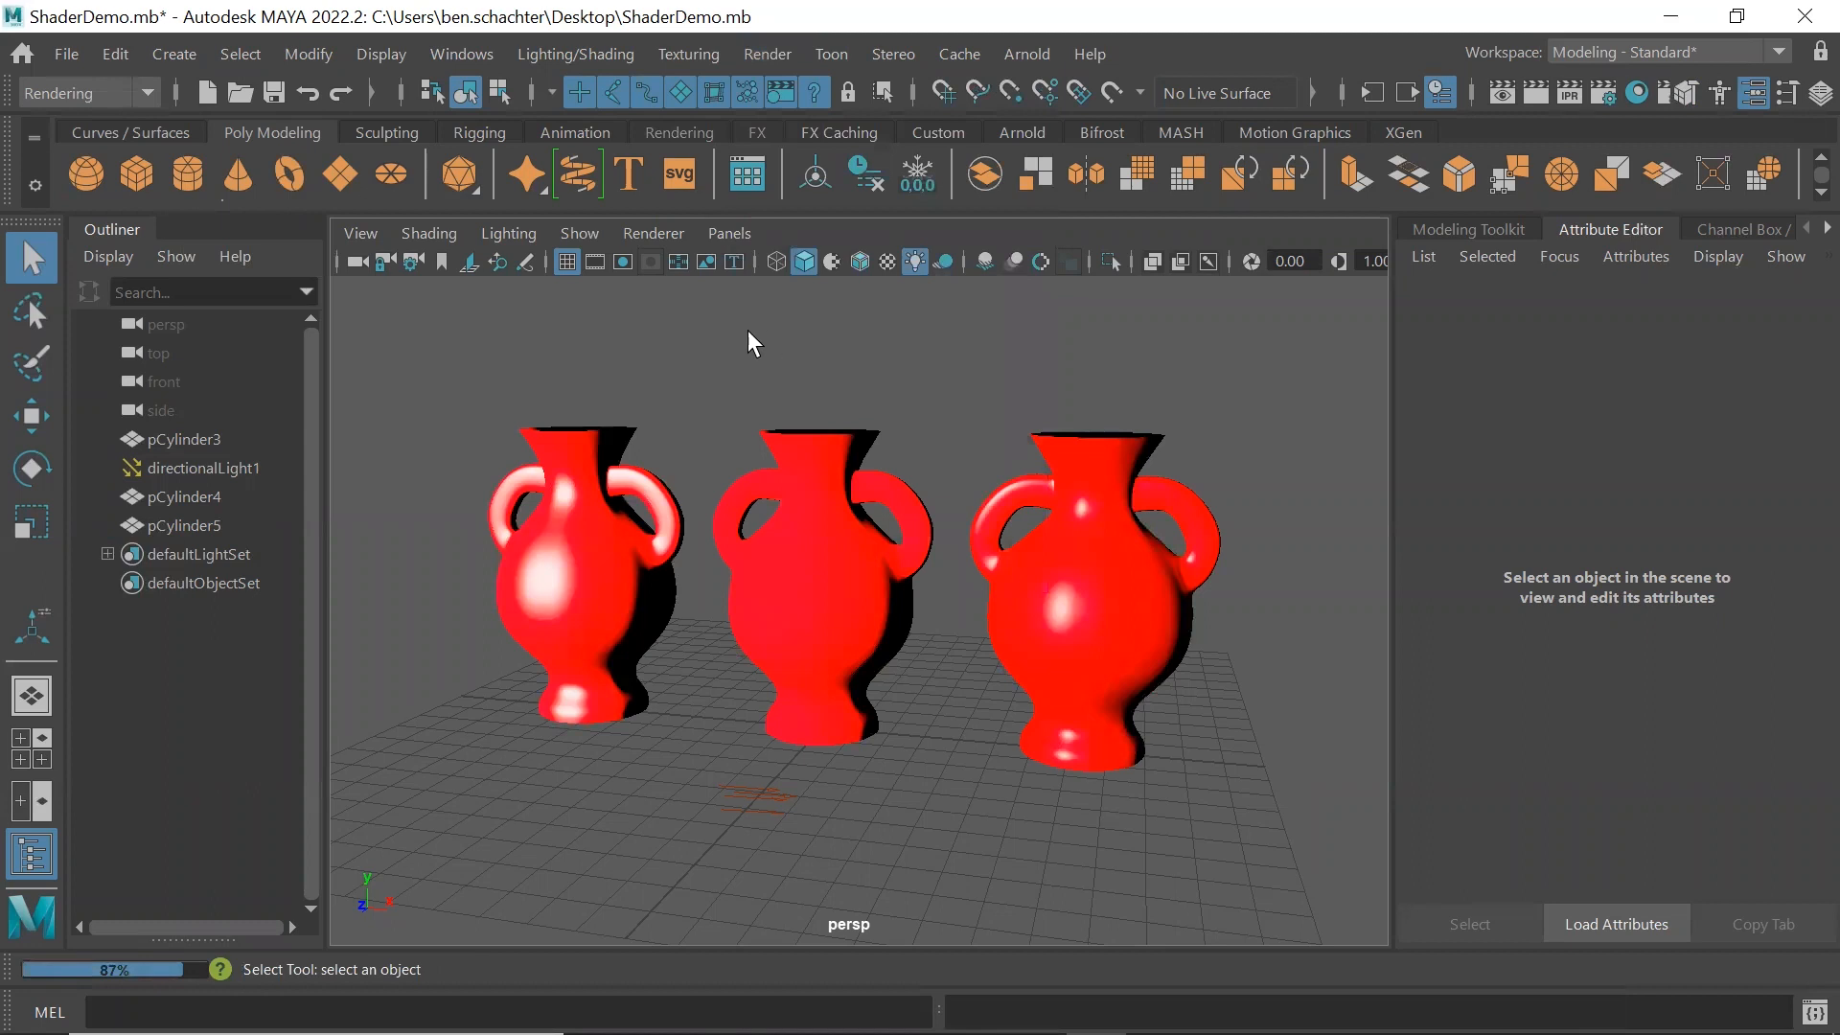
In a separate attribute window for the left vase's Blinn material, set Specular Roll Off to 0 and Reflectivity to 0.356, and close it
{"action": "left_click", "coordinate": [572, 576]}
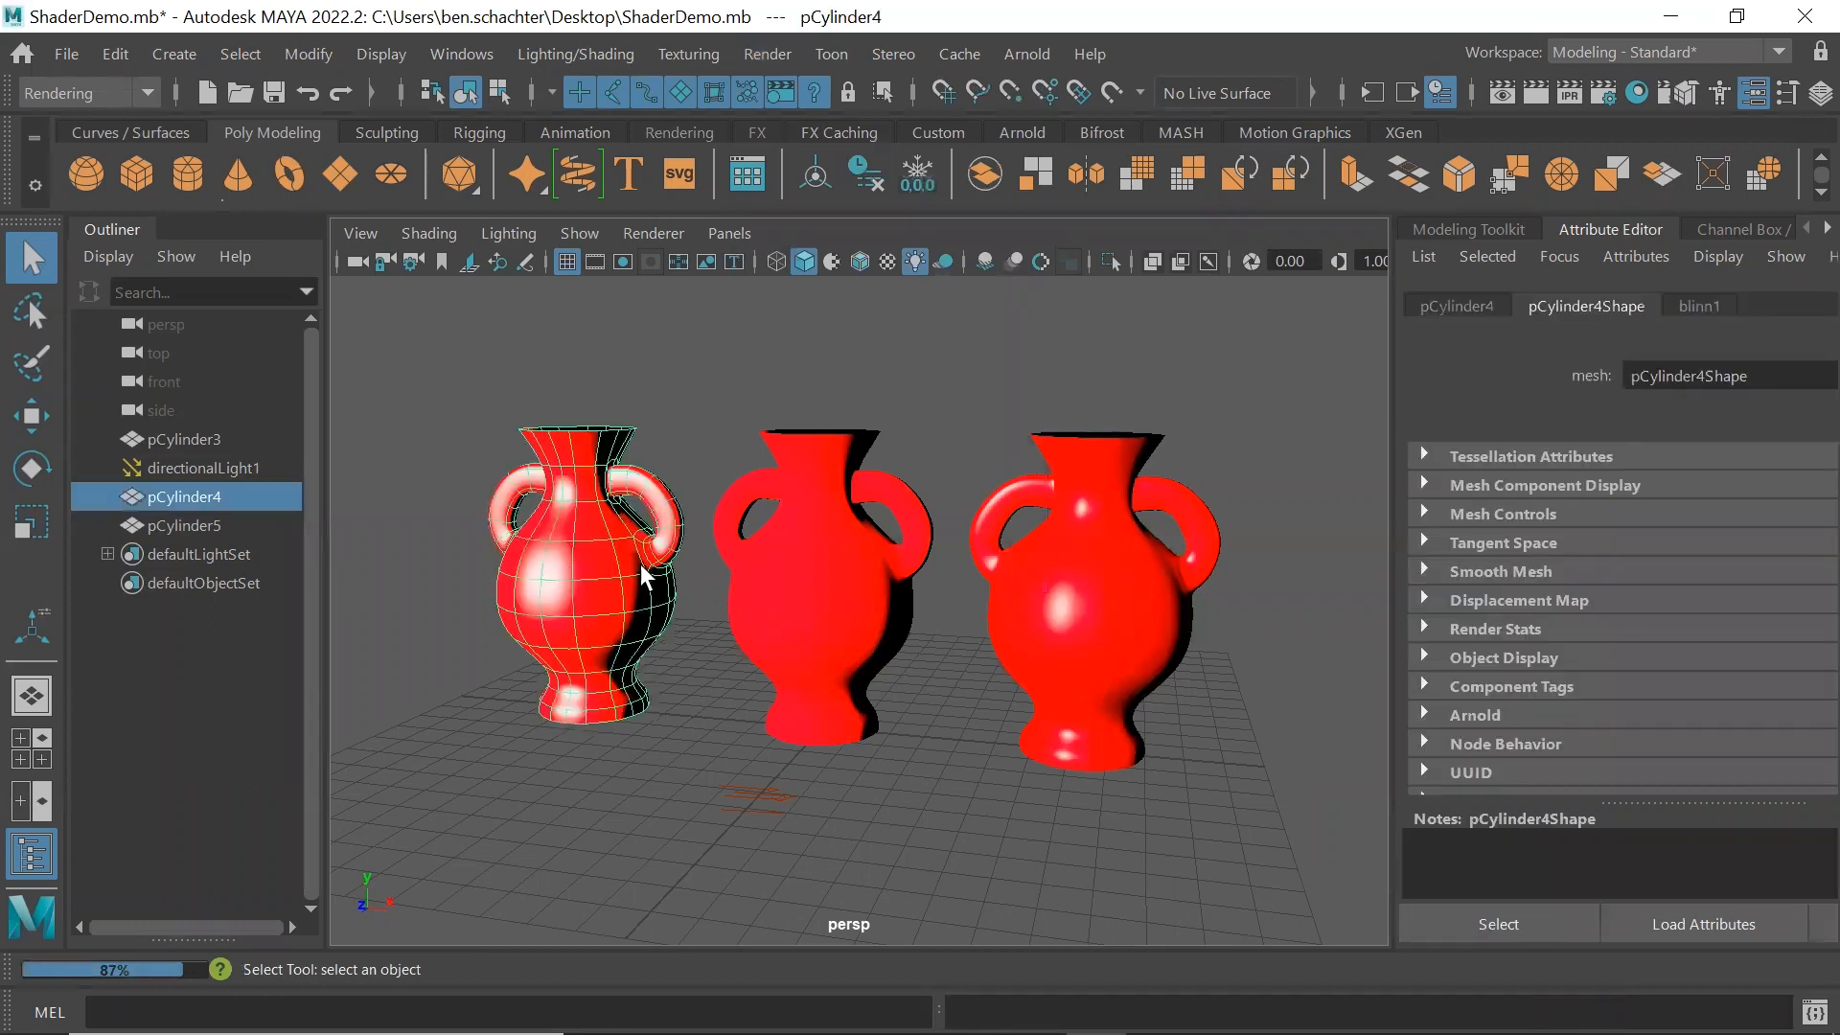
{"action": "left_click", "coordinate": [1692, 305]}
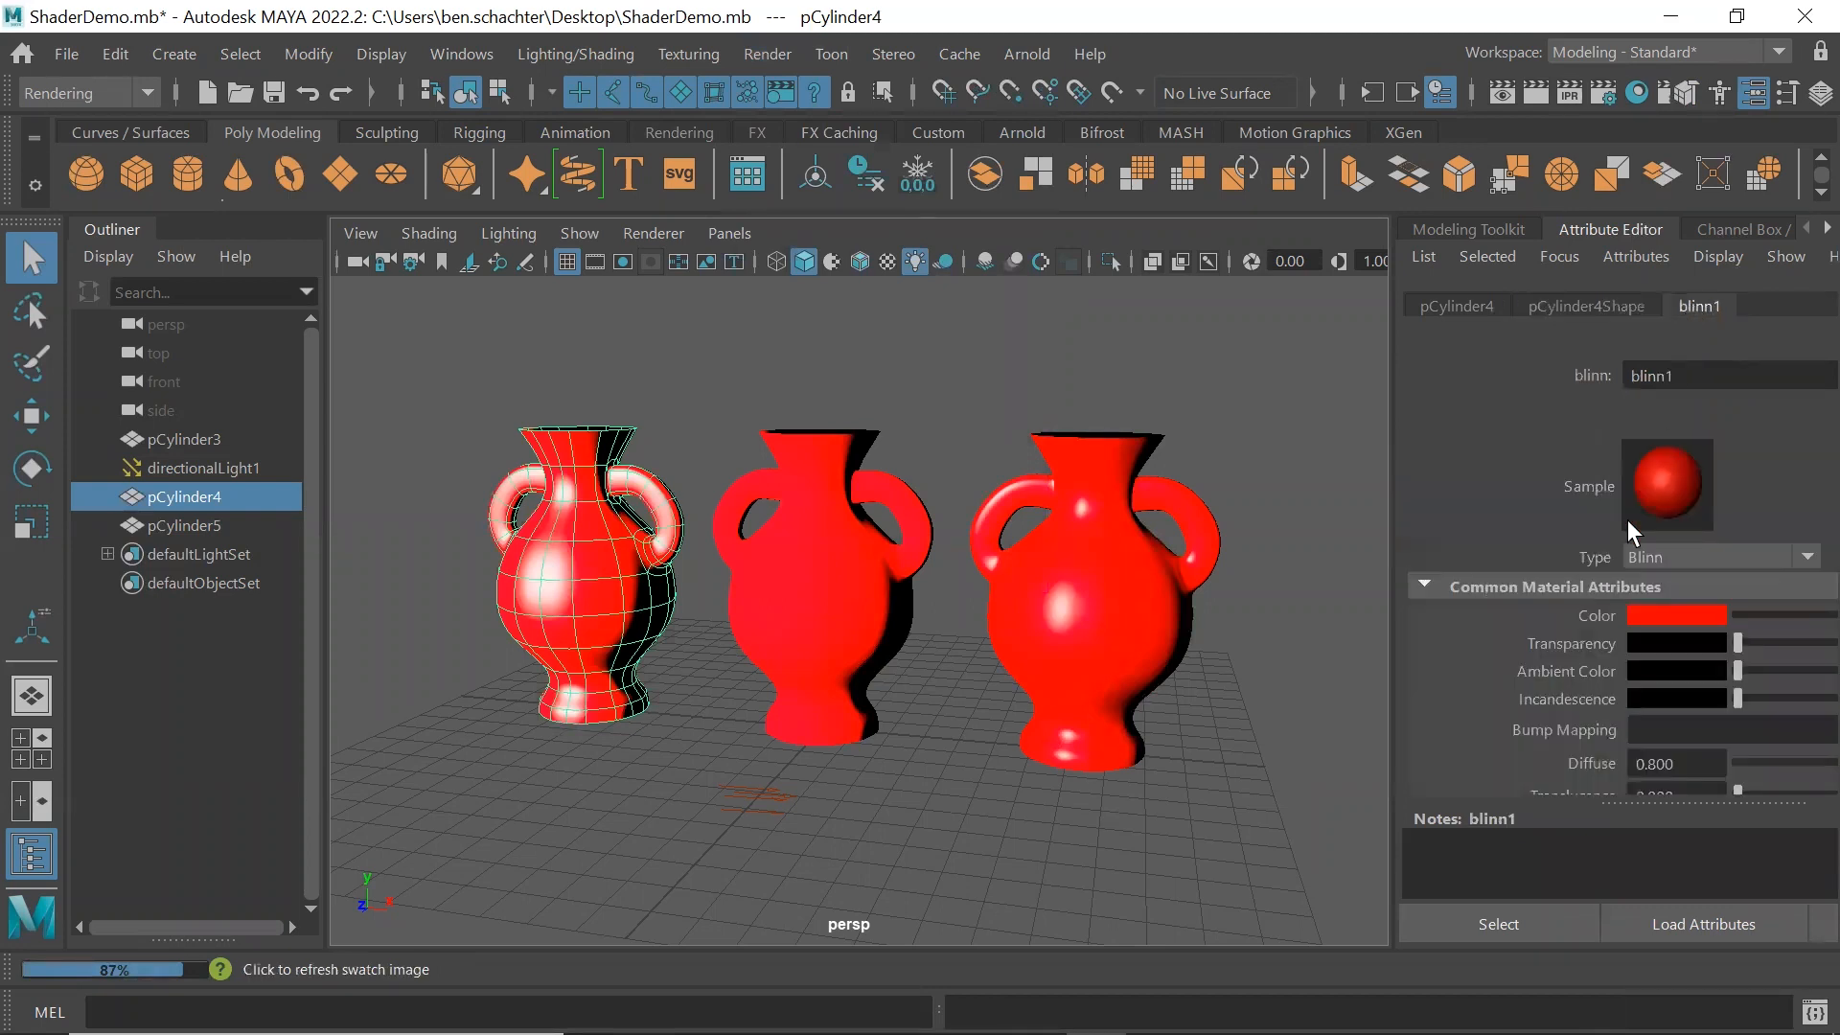
{"action": "left_click", "coordinate": [1810, 920]}
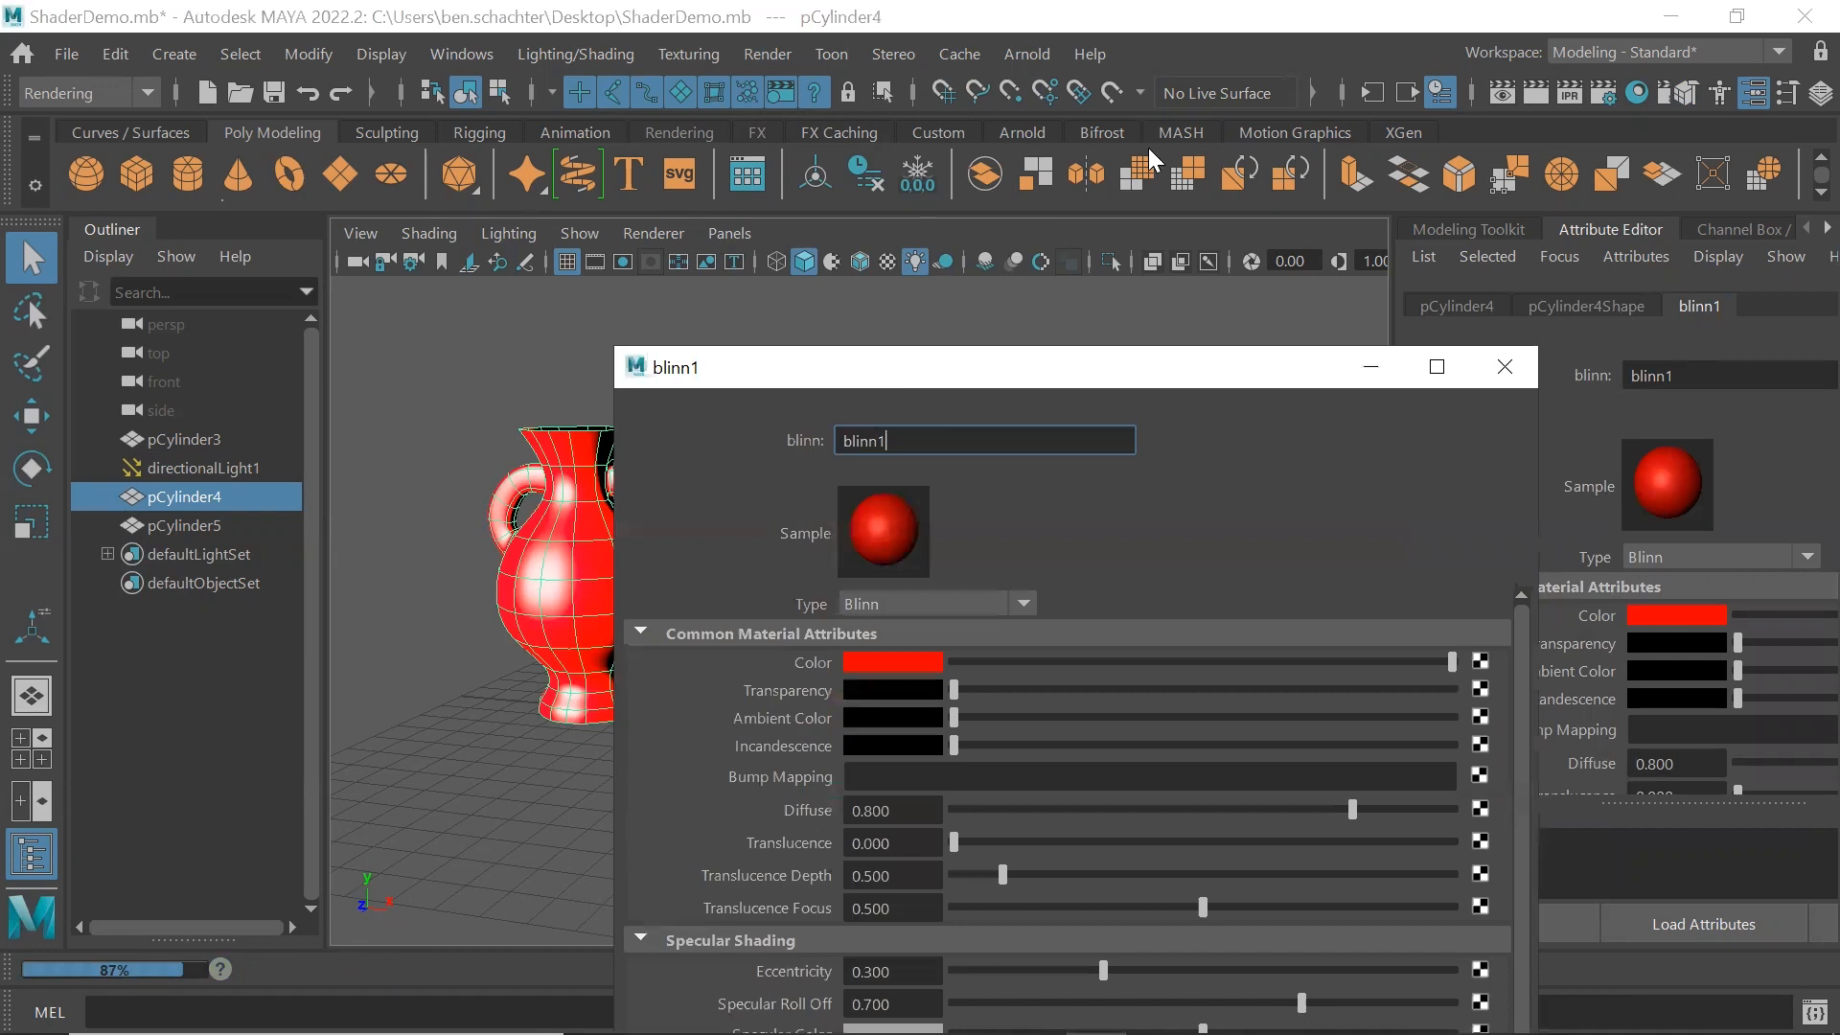
{"action": "left_click_drag", "start_coordinate": [1054, 367], "coordinate": [1320, 139]}
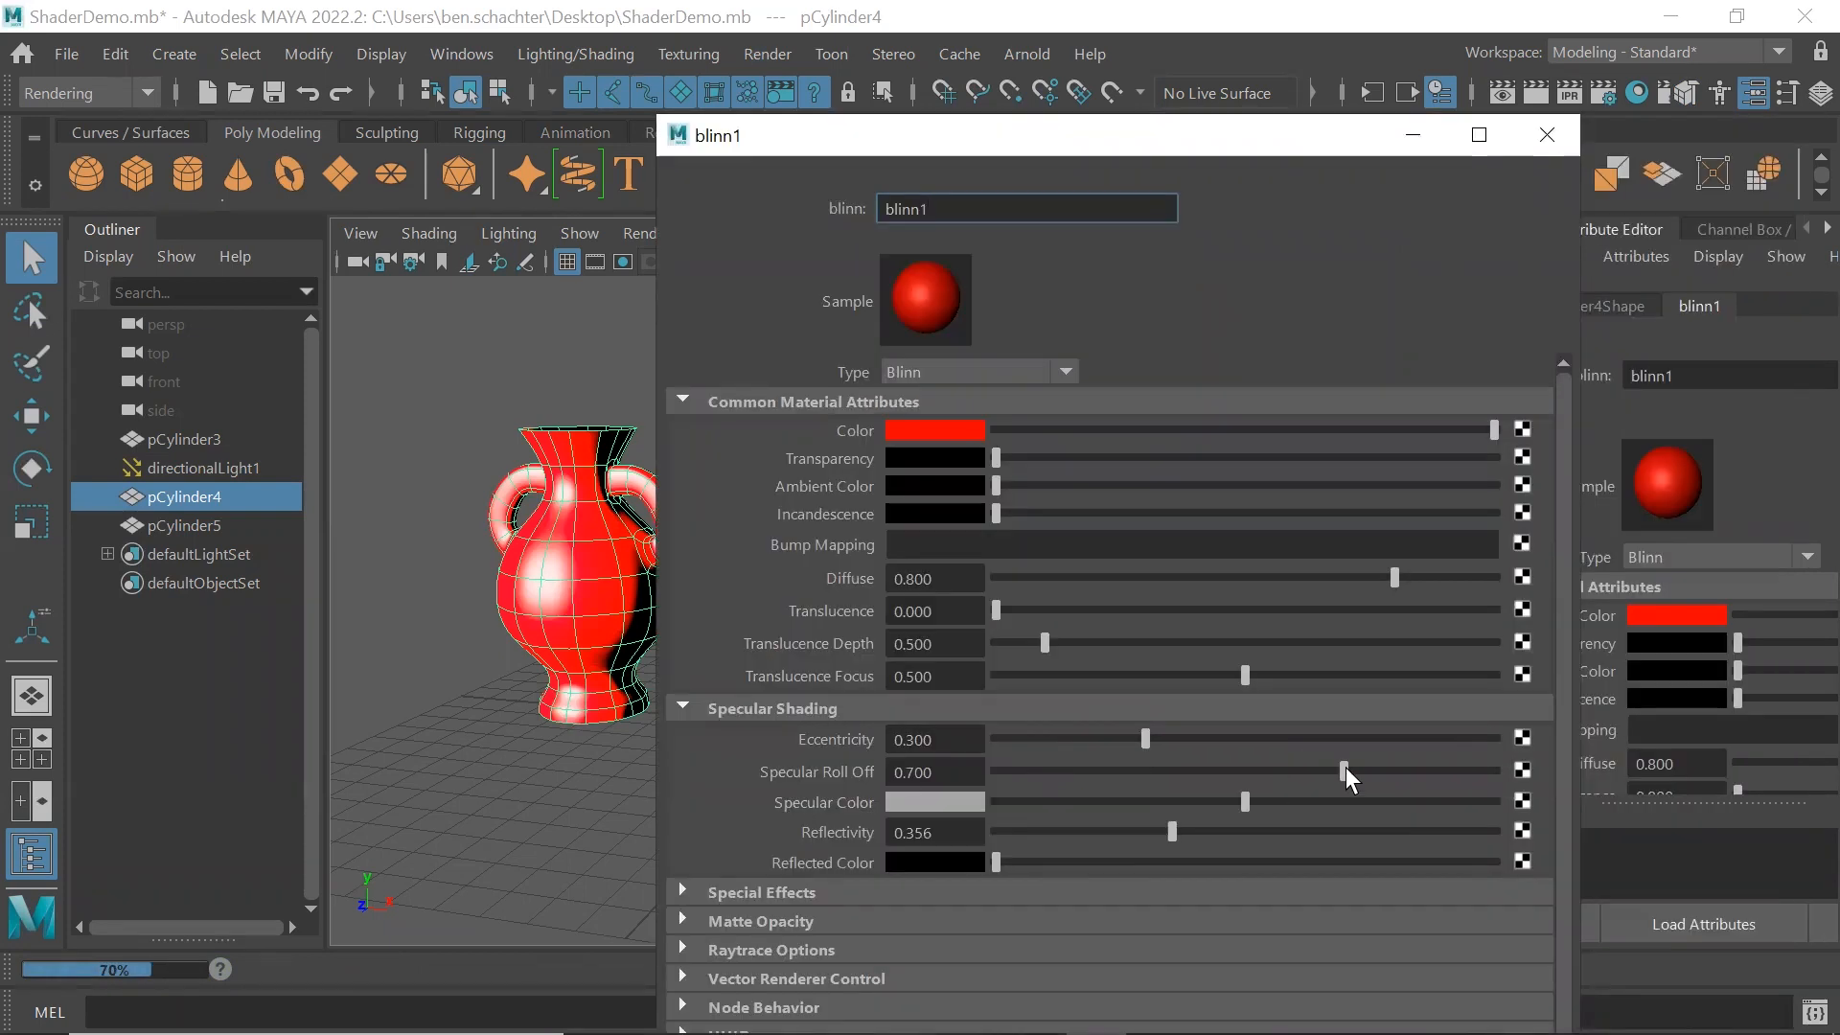
{"action": "left_click_drag", "start_coordinate": [1345, 771], "coordinate": [1093, 771]}
{"action": "mouse_move", "coordinate": [976, 770]}
{"action": "left_mouse_down"}
{"action": "mouse_move", "coordinate": [1219, 770]}
{"action": "mouse_move", "coordinate": [981, 769]}
{"action": "left_mouse_up"}
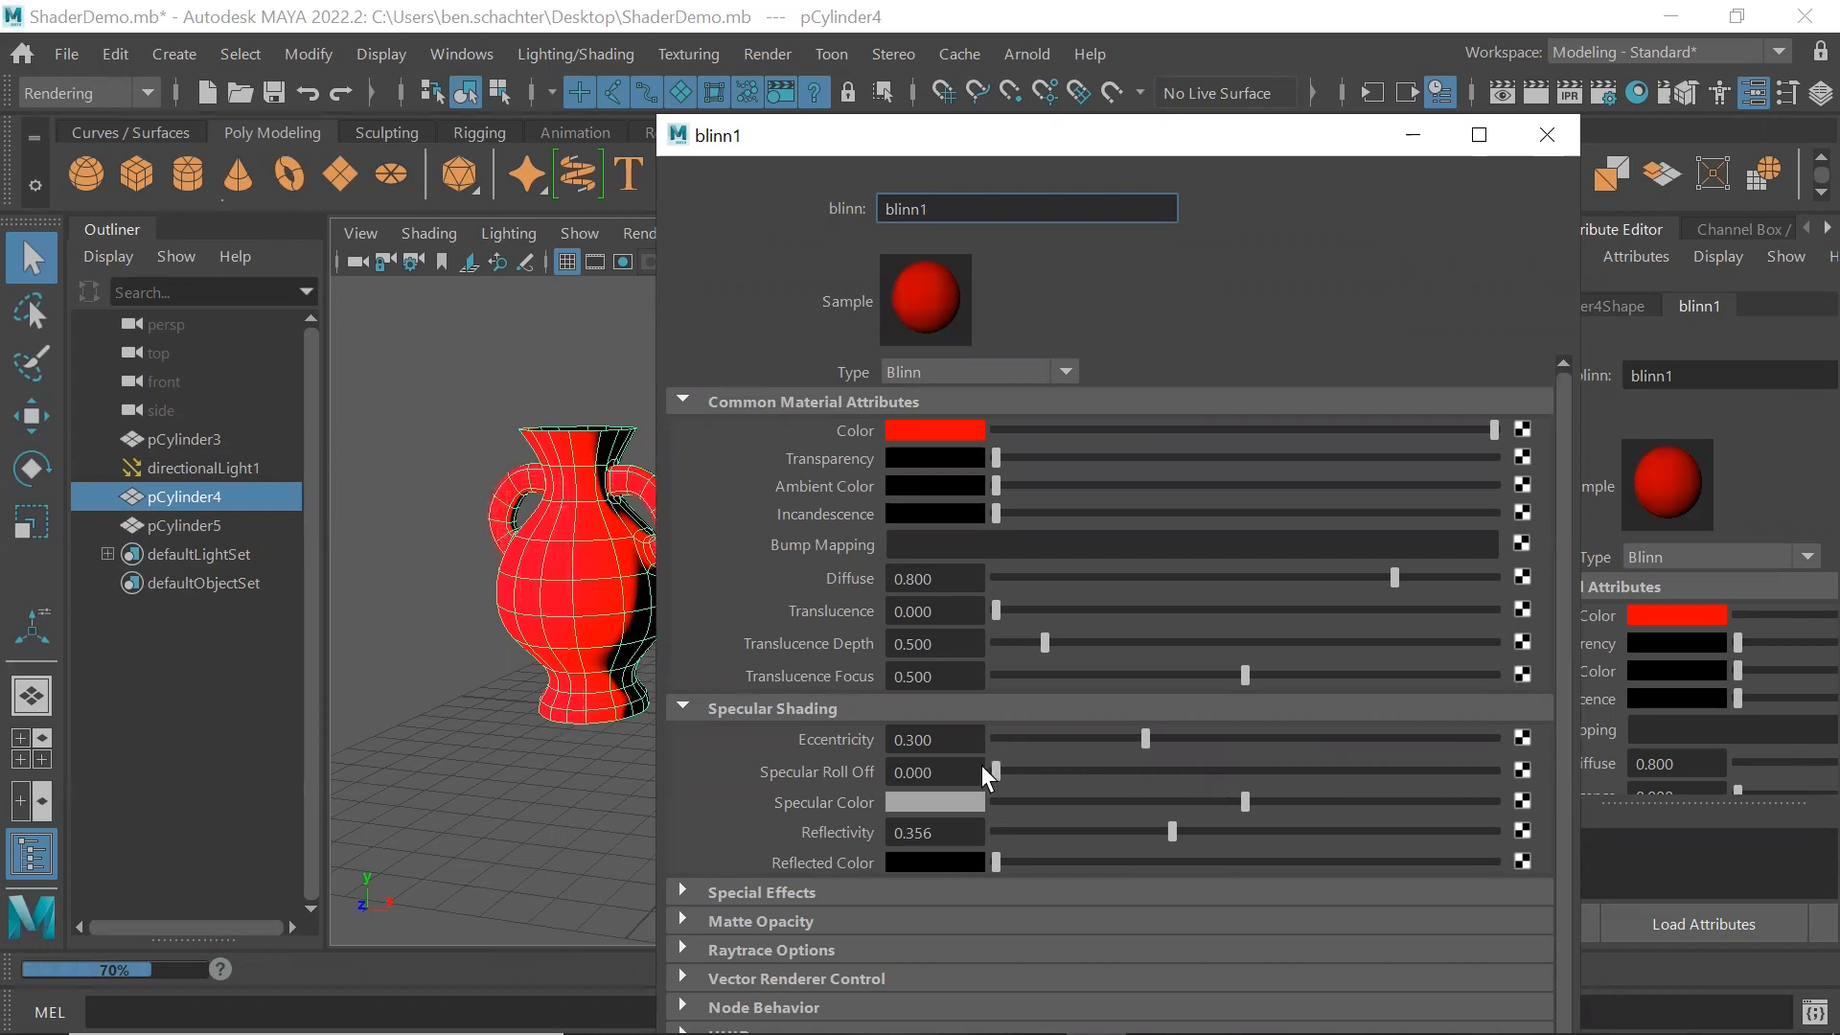
{"action": "left_click", "coordinate": [1546, 134]}
Render the current frame to examine the left vase's reduced specular shading, and close the render view
{"action": "left_click", "coordinate": [767, 54]}
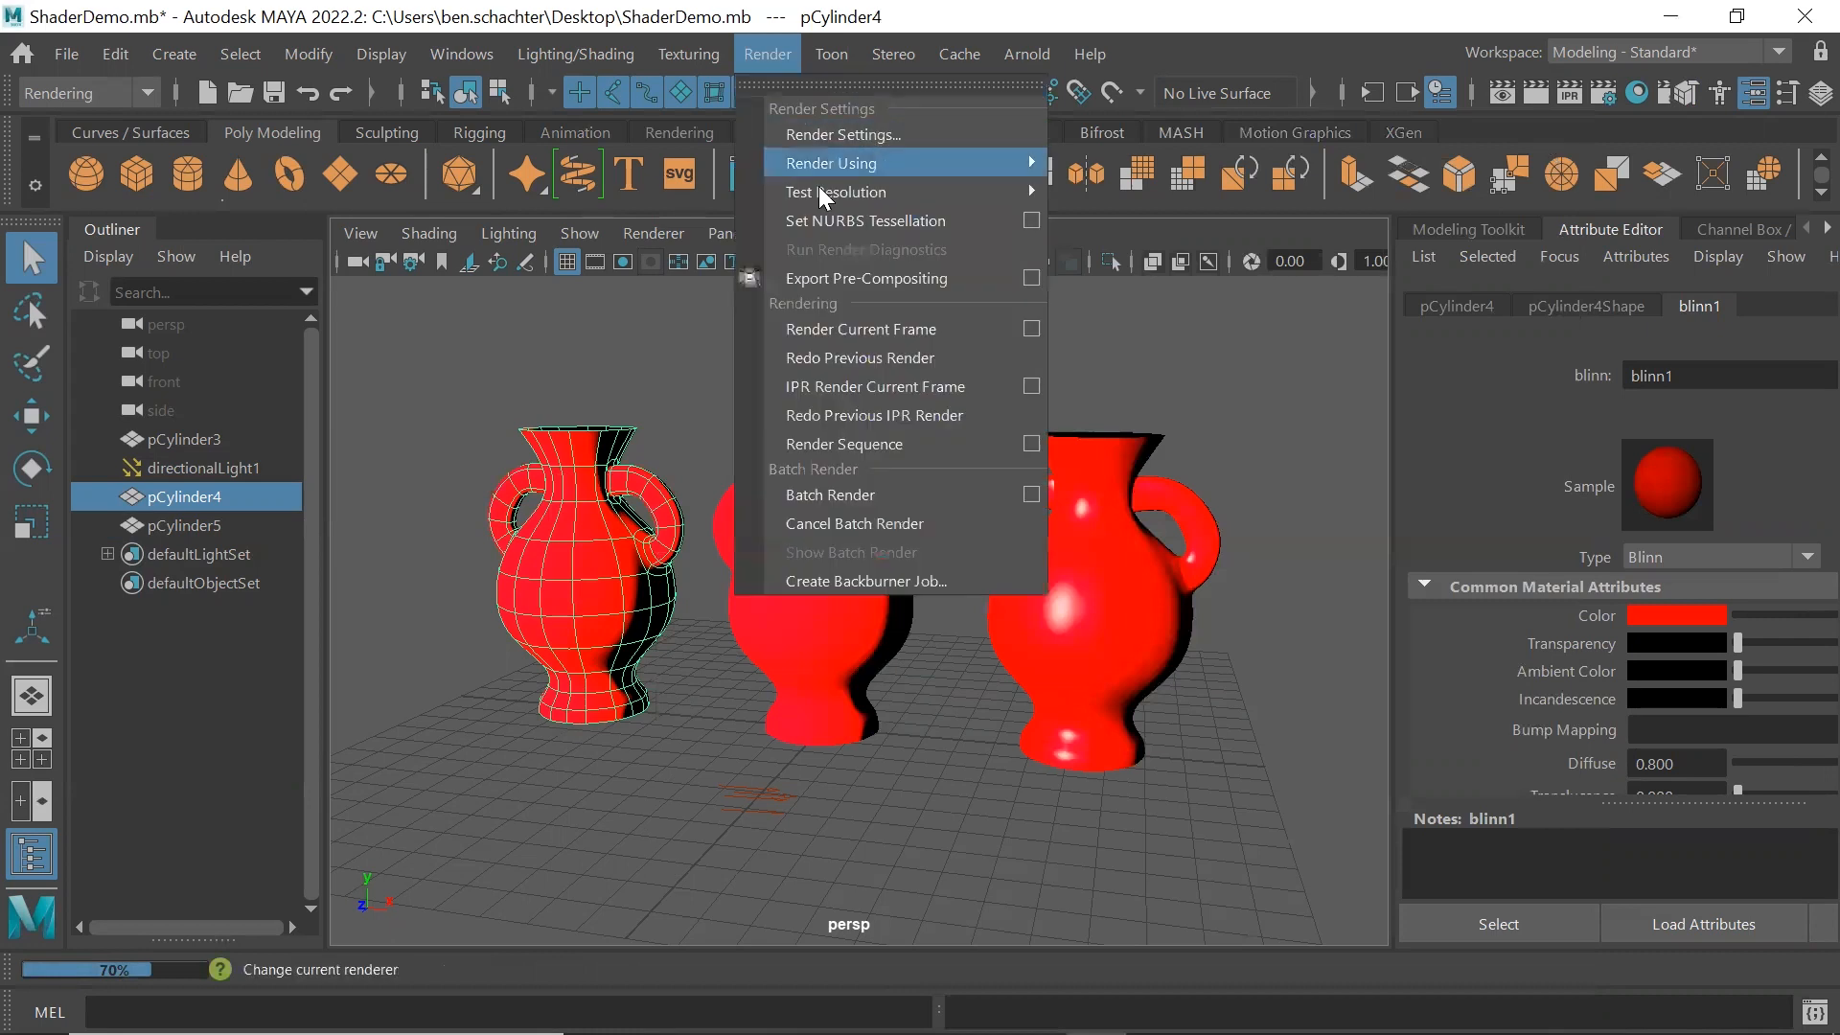
{"action": "left_click", "coordinate": [835, 328]}
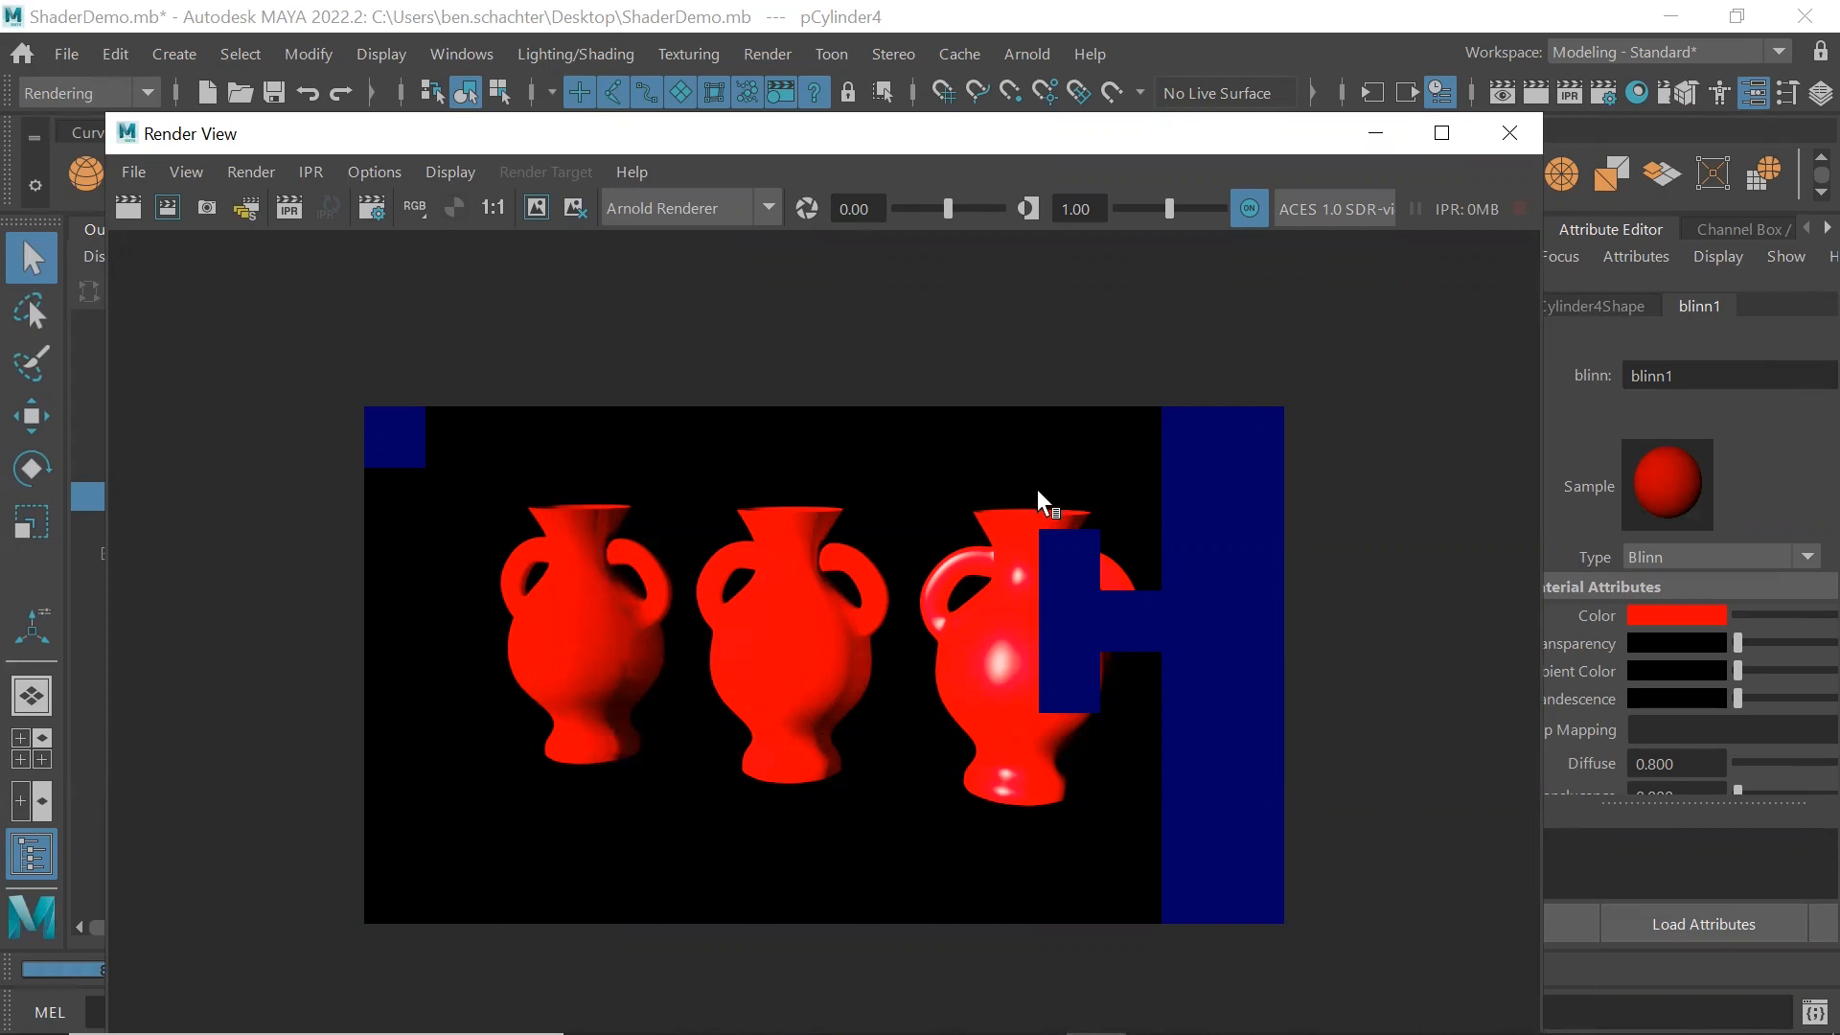
{"action": "left_click", "coordinate": [1508, 134]}
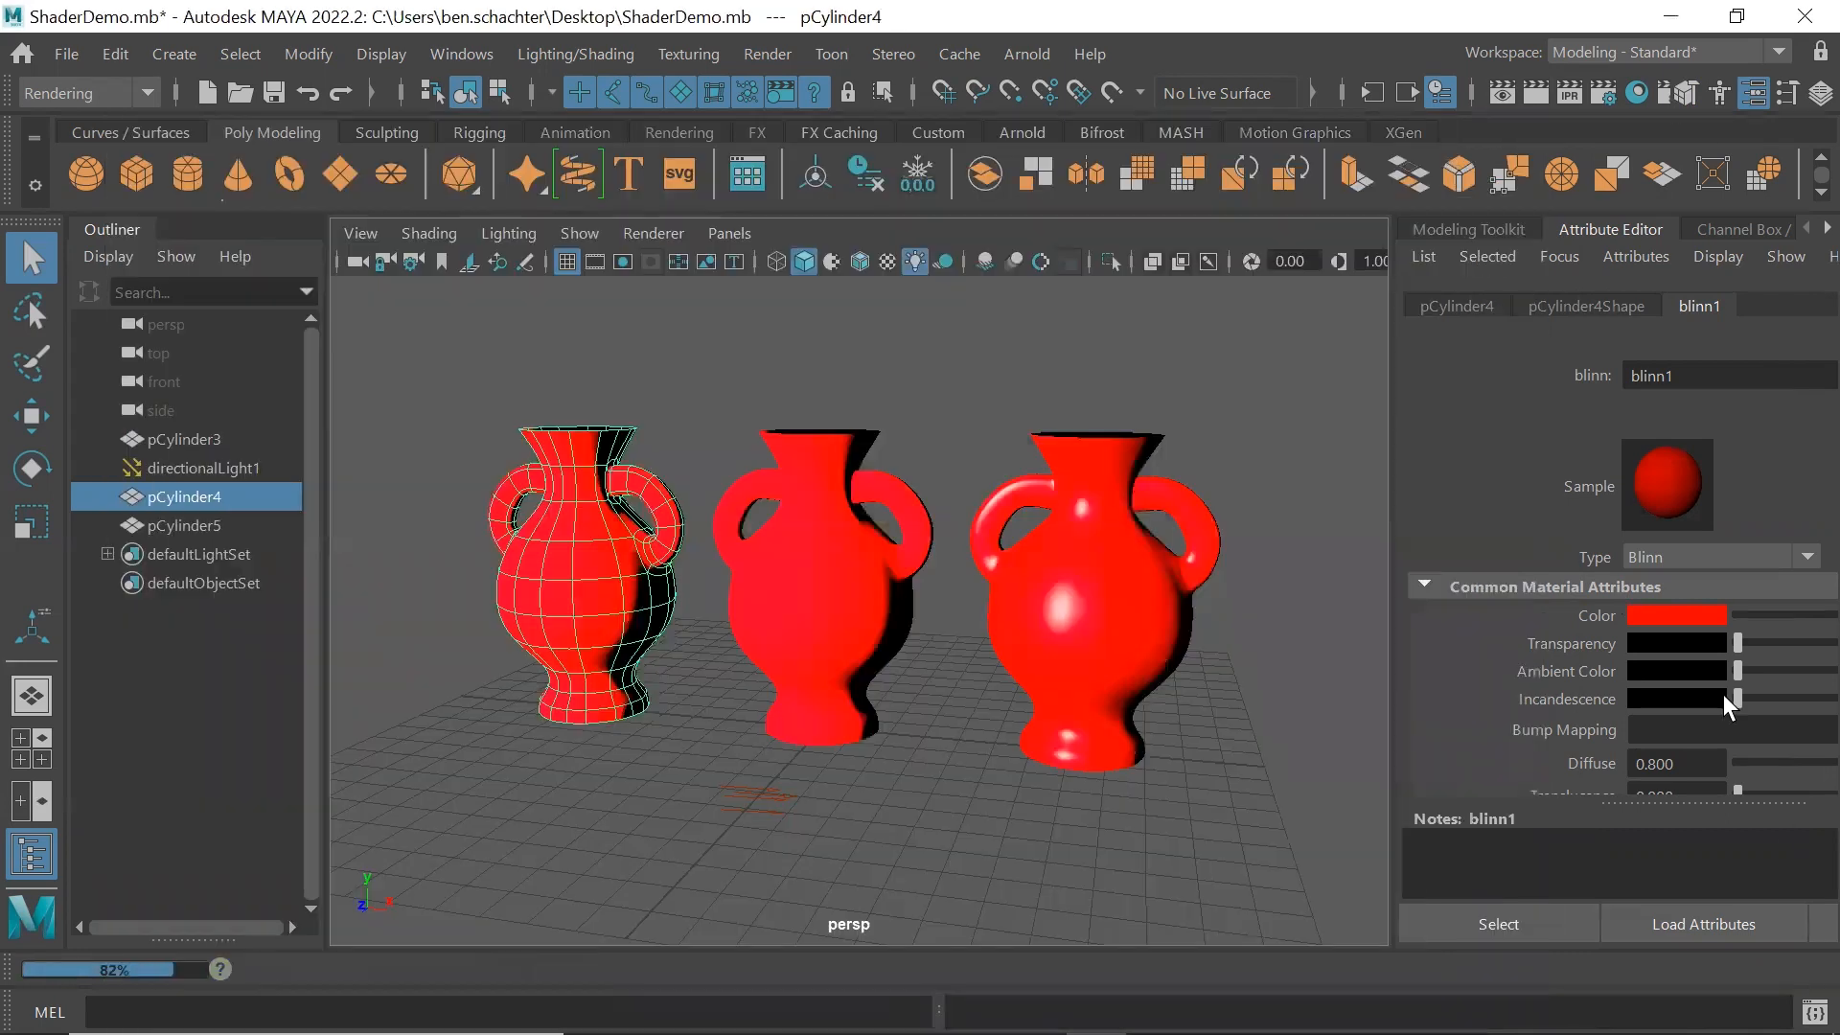
Set the Reflectivity of the left vase's Blinn material to 0, render the current frame and close the render view
{"action": "left_click", "coordinate": [1817, 922]}
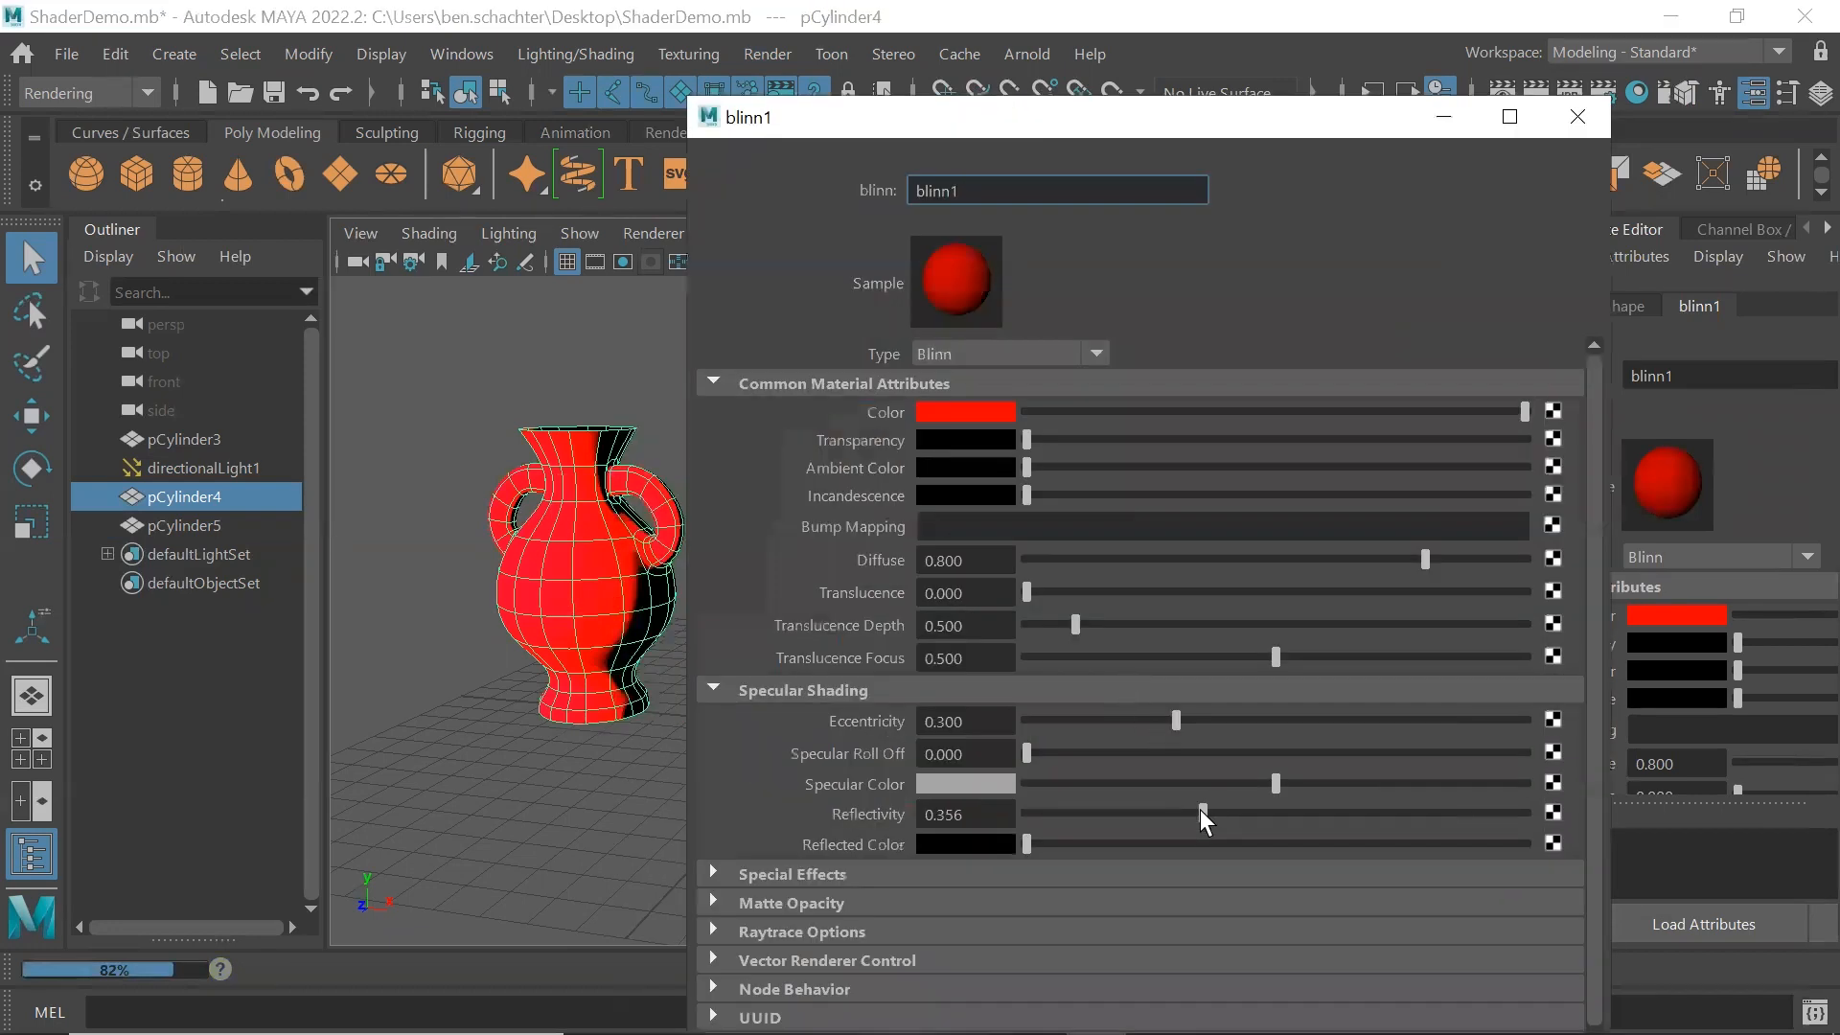
{"action": "left_click", "coordinate": [1026, 806]}
{"action": "left_click", "coordinate": [1568, 132]}
{"action": "left_click", "coordinate": [1816, 925]}
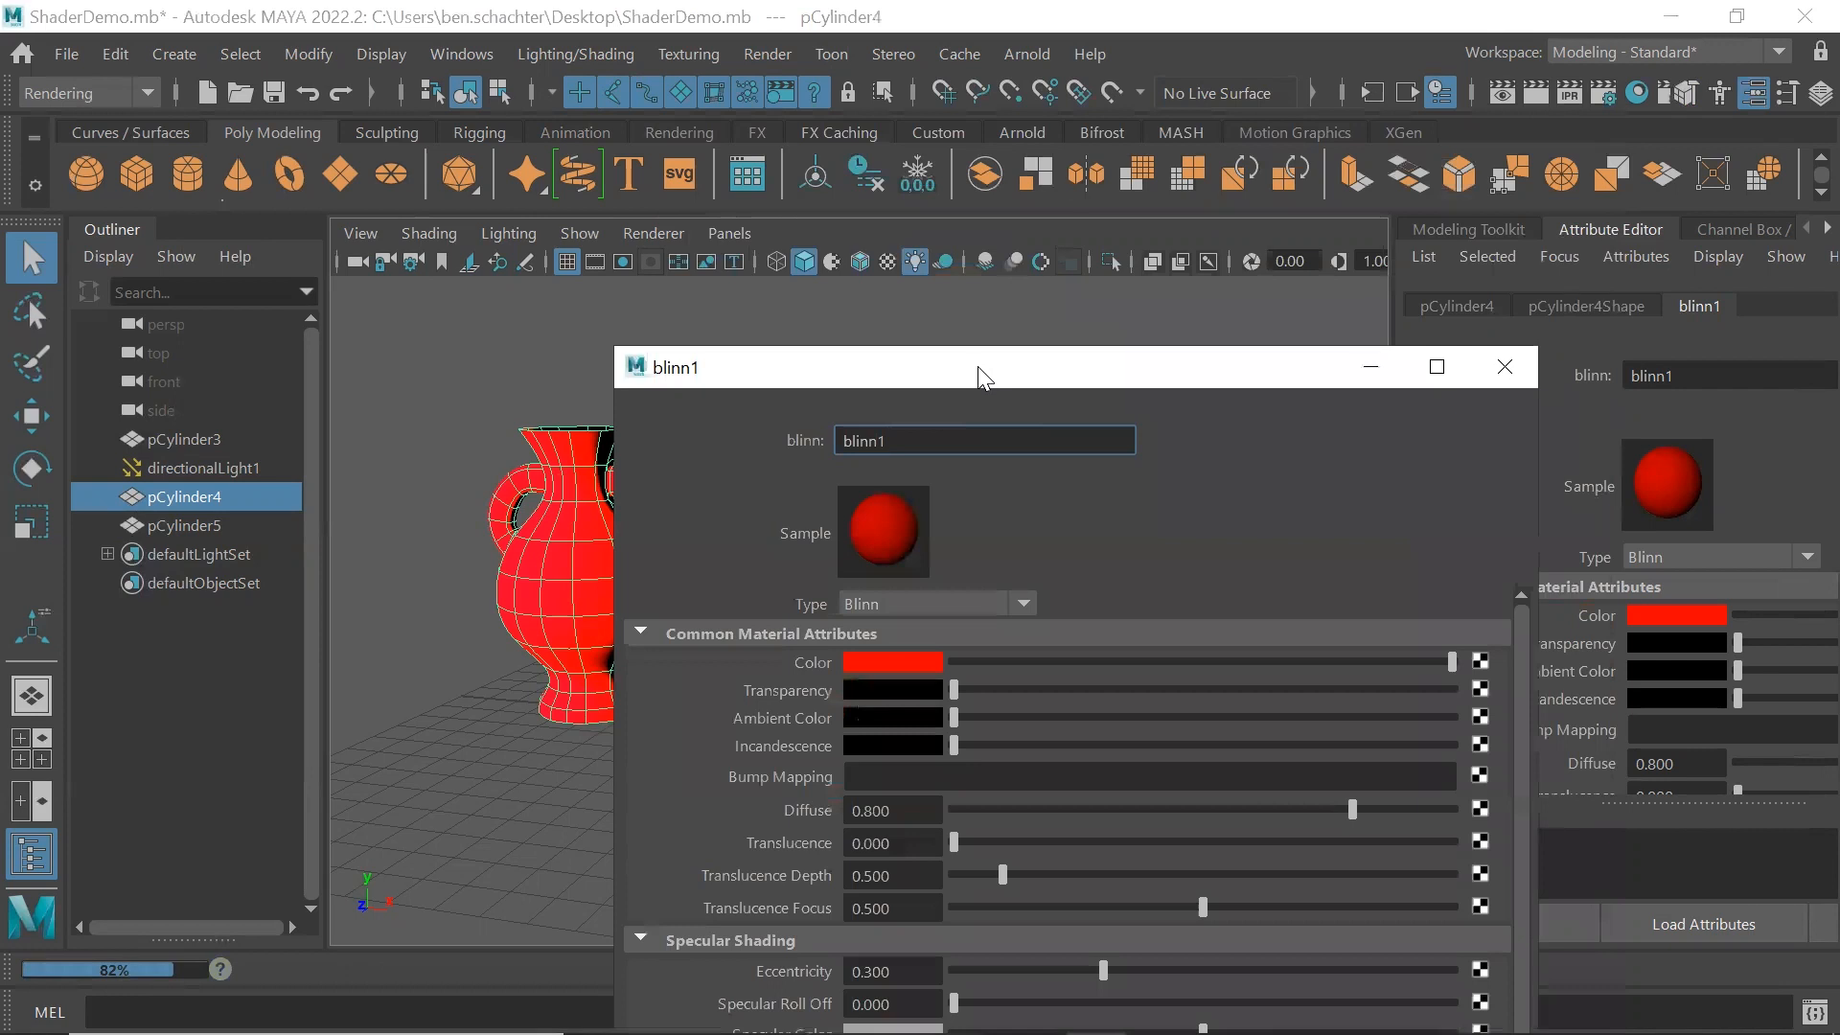
{"action": "left_click", "coordinate": [1529, 334]}
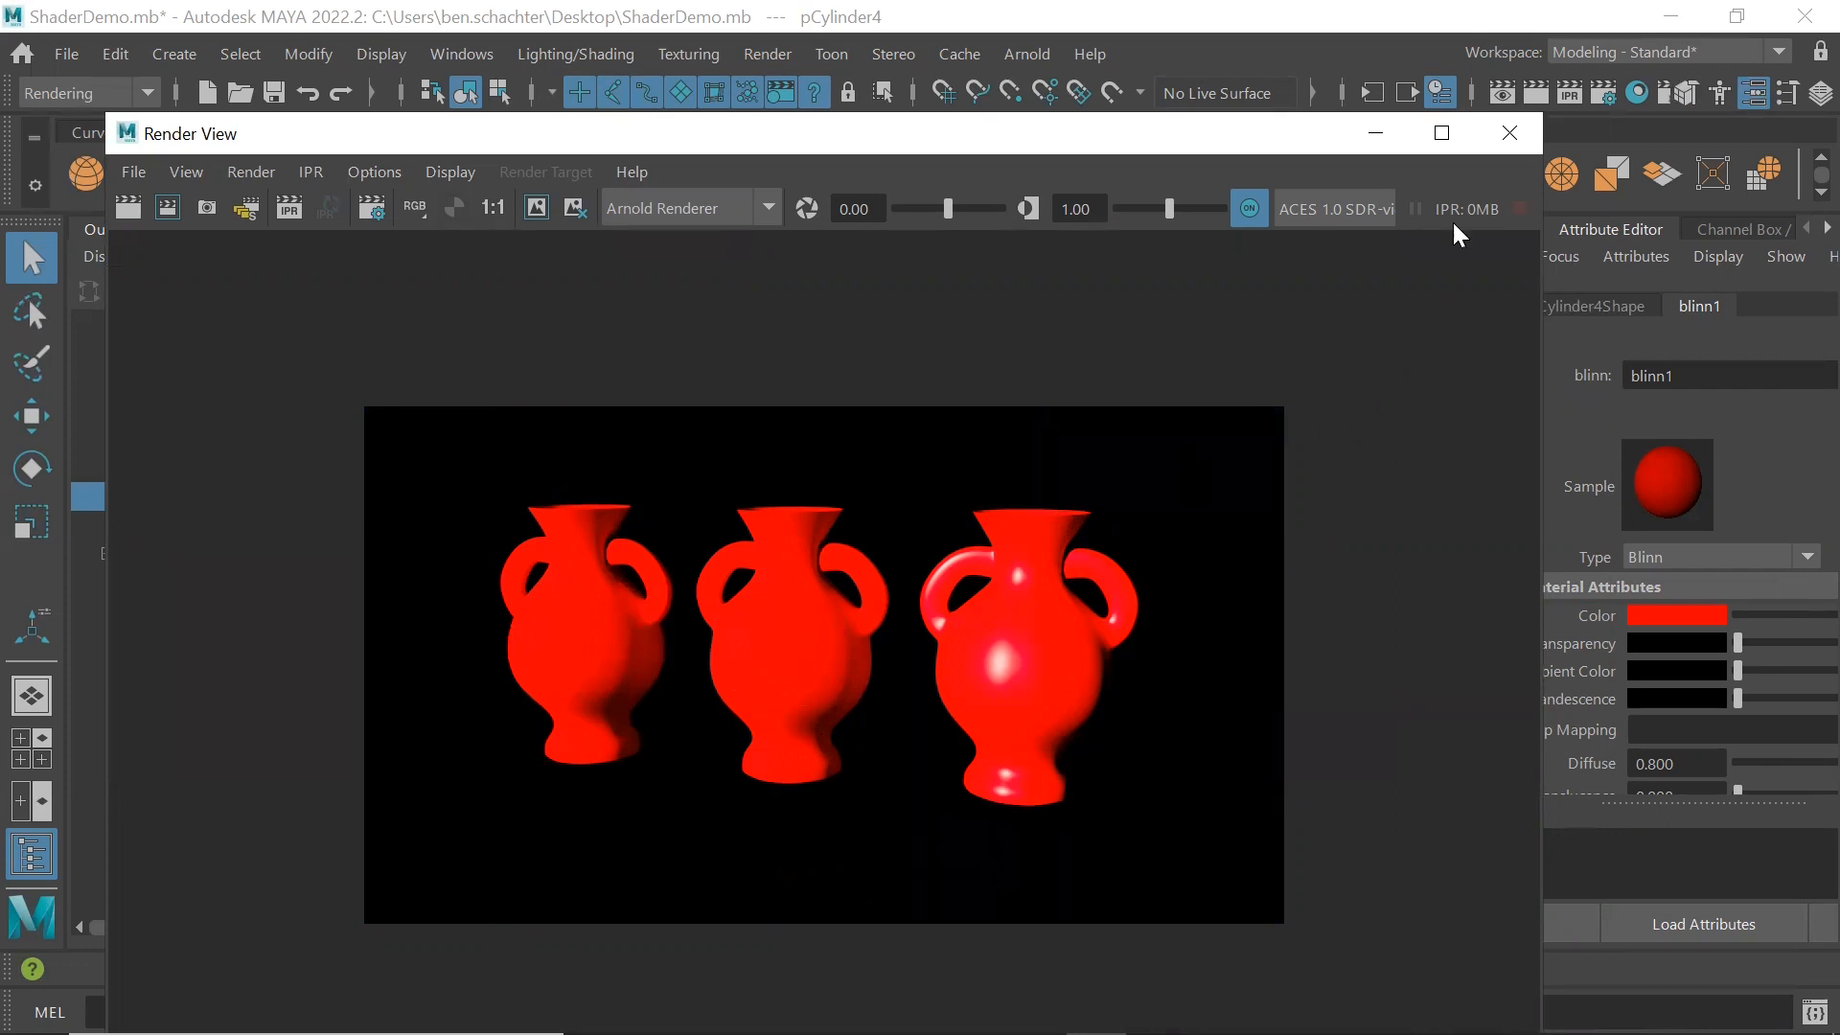
{"action": "left_click", "coordinate": [1510, 134]}
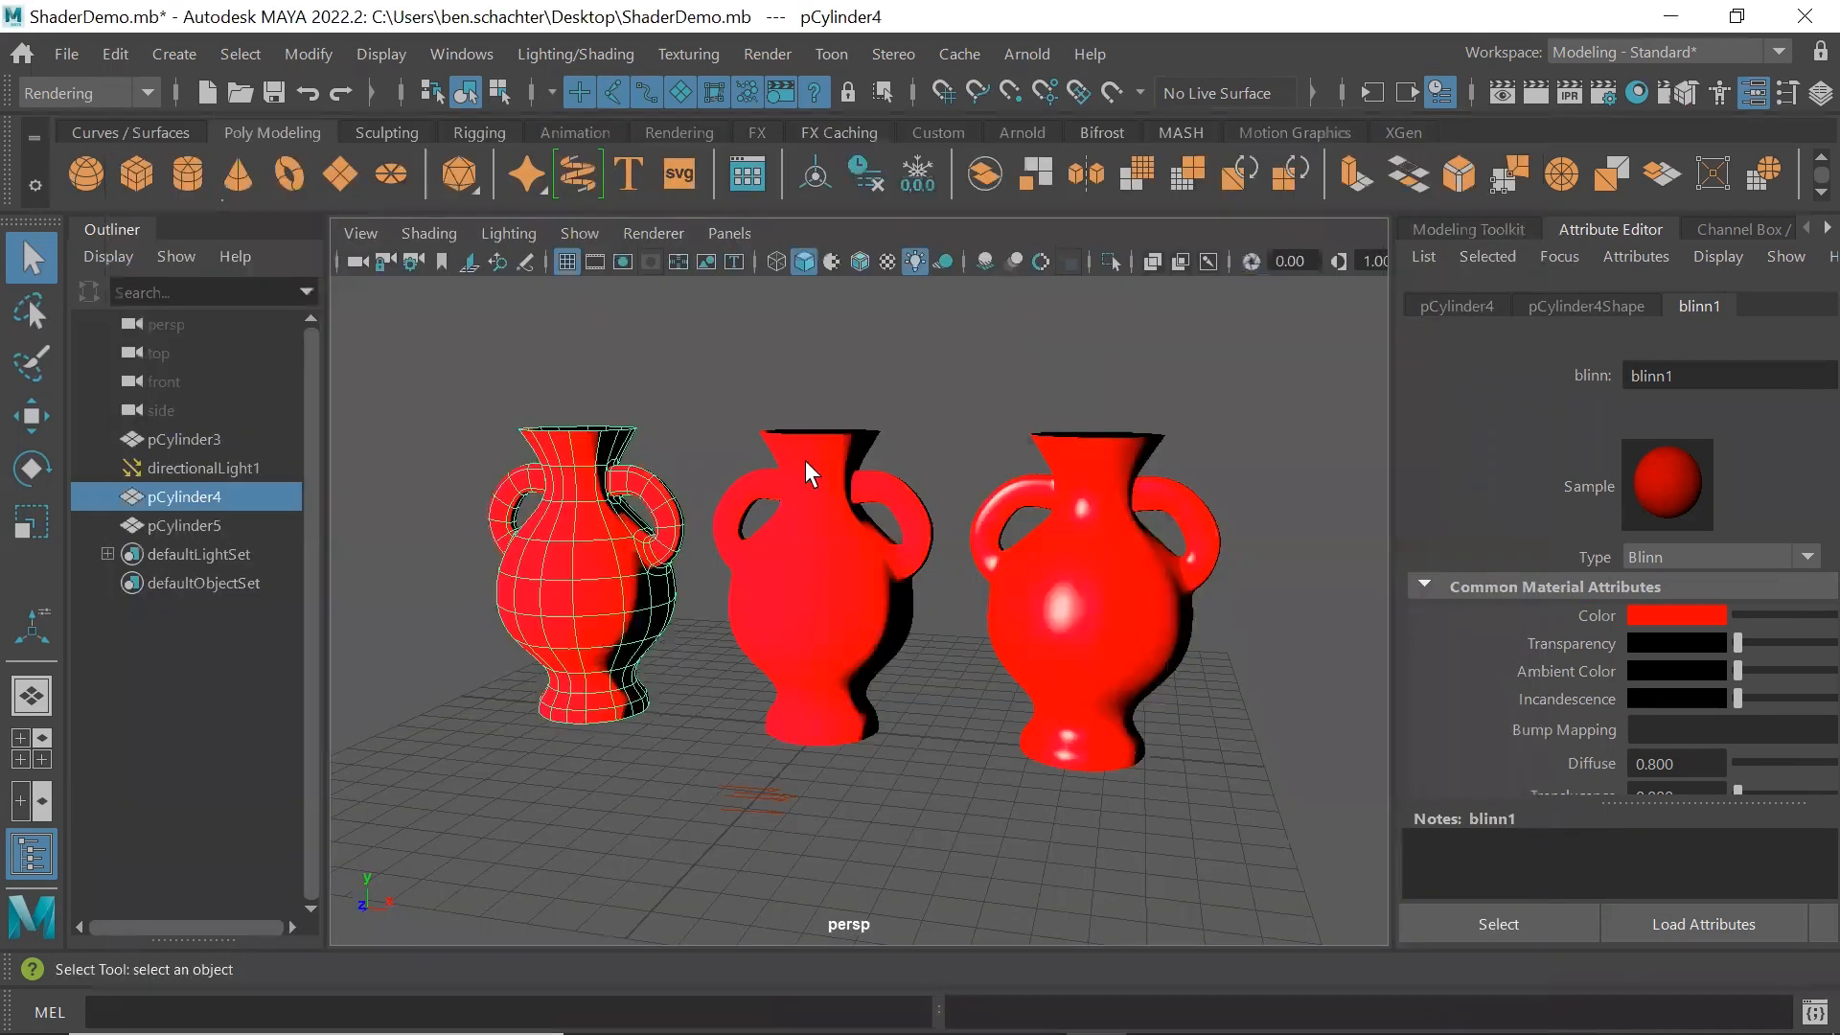
In a separate attribute window for the left vase's Blinn material, set Reflectivity to 0.110 and Specular Roll Off to 0.375
{"action": "left_click", "coordinate": [1823, 923]}
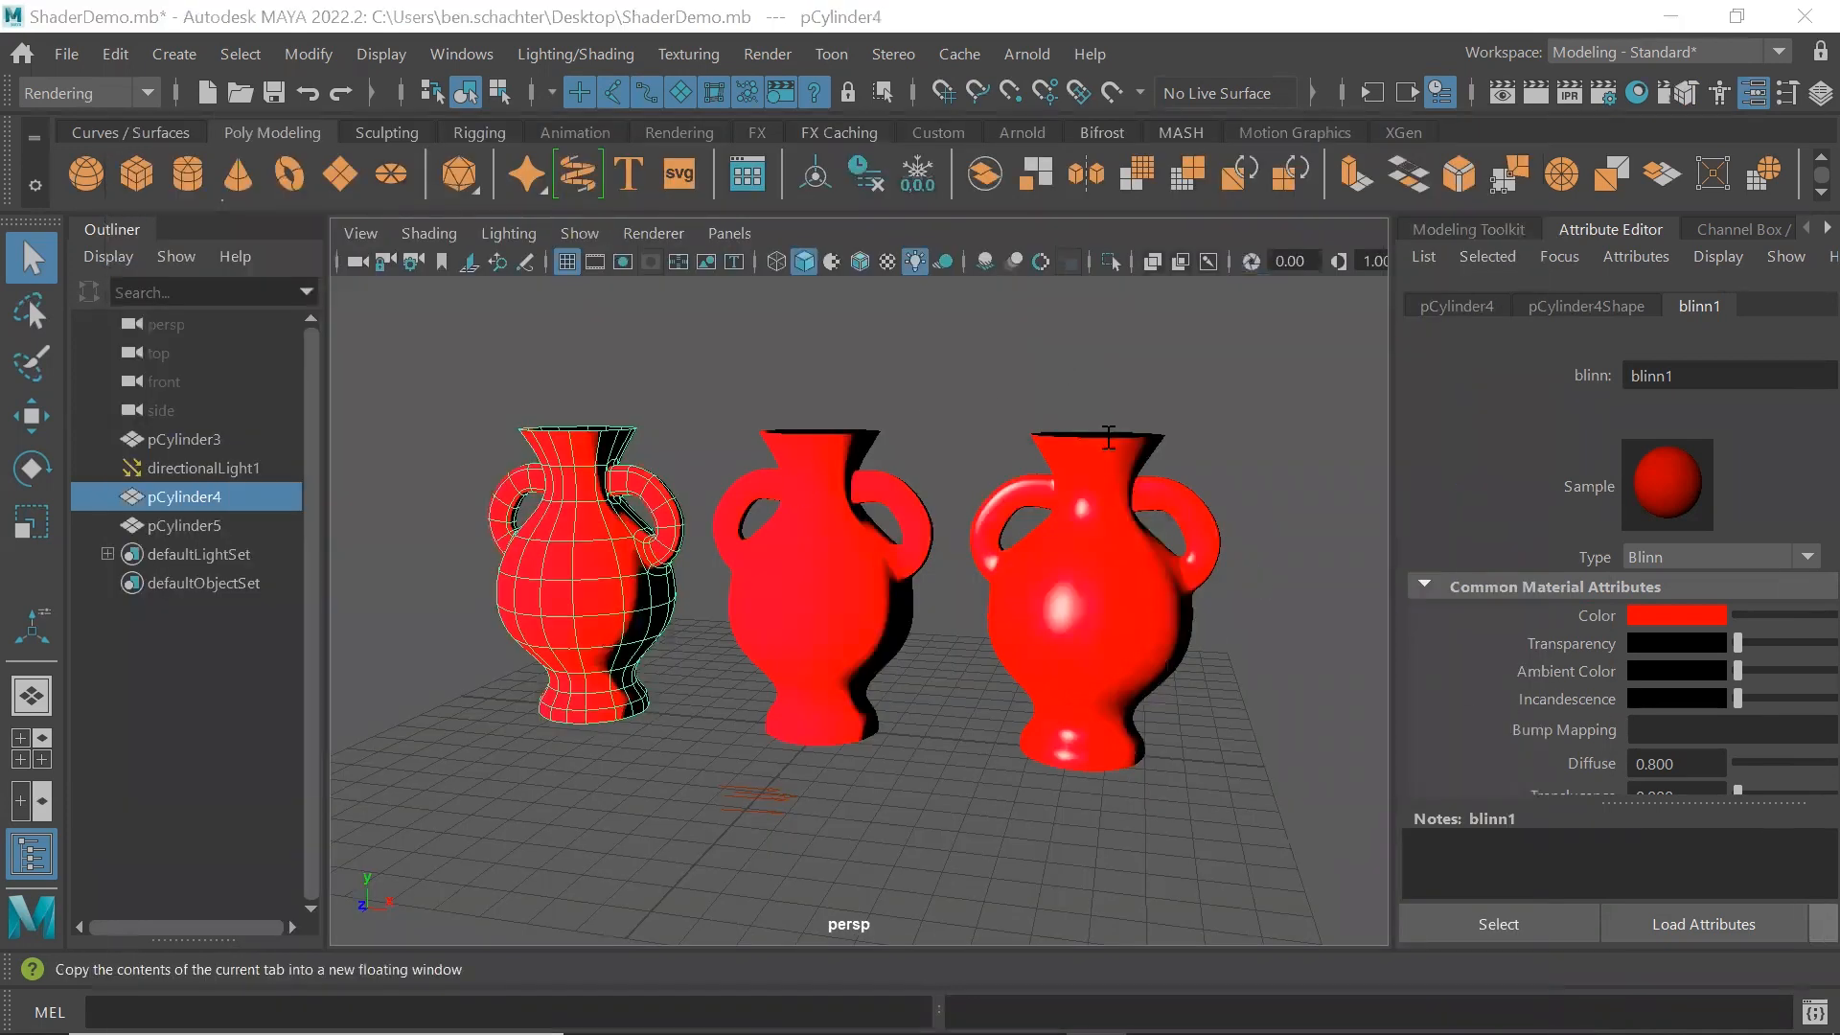
{"action": "left_click_drag", "start_coordinate": [1050, 370], "coordinate": [1257, 126]}
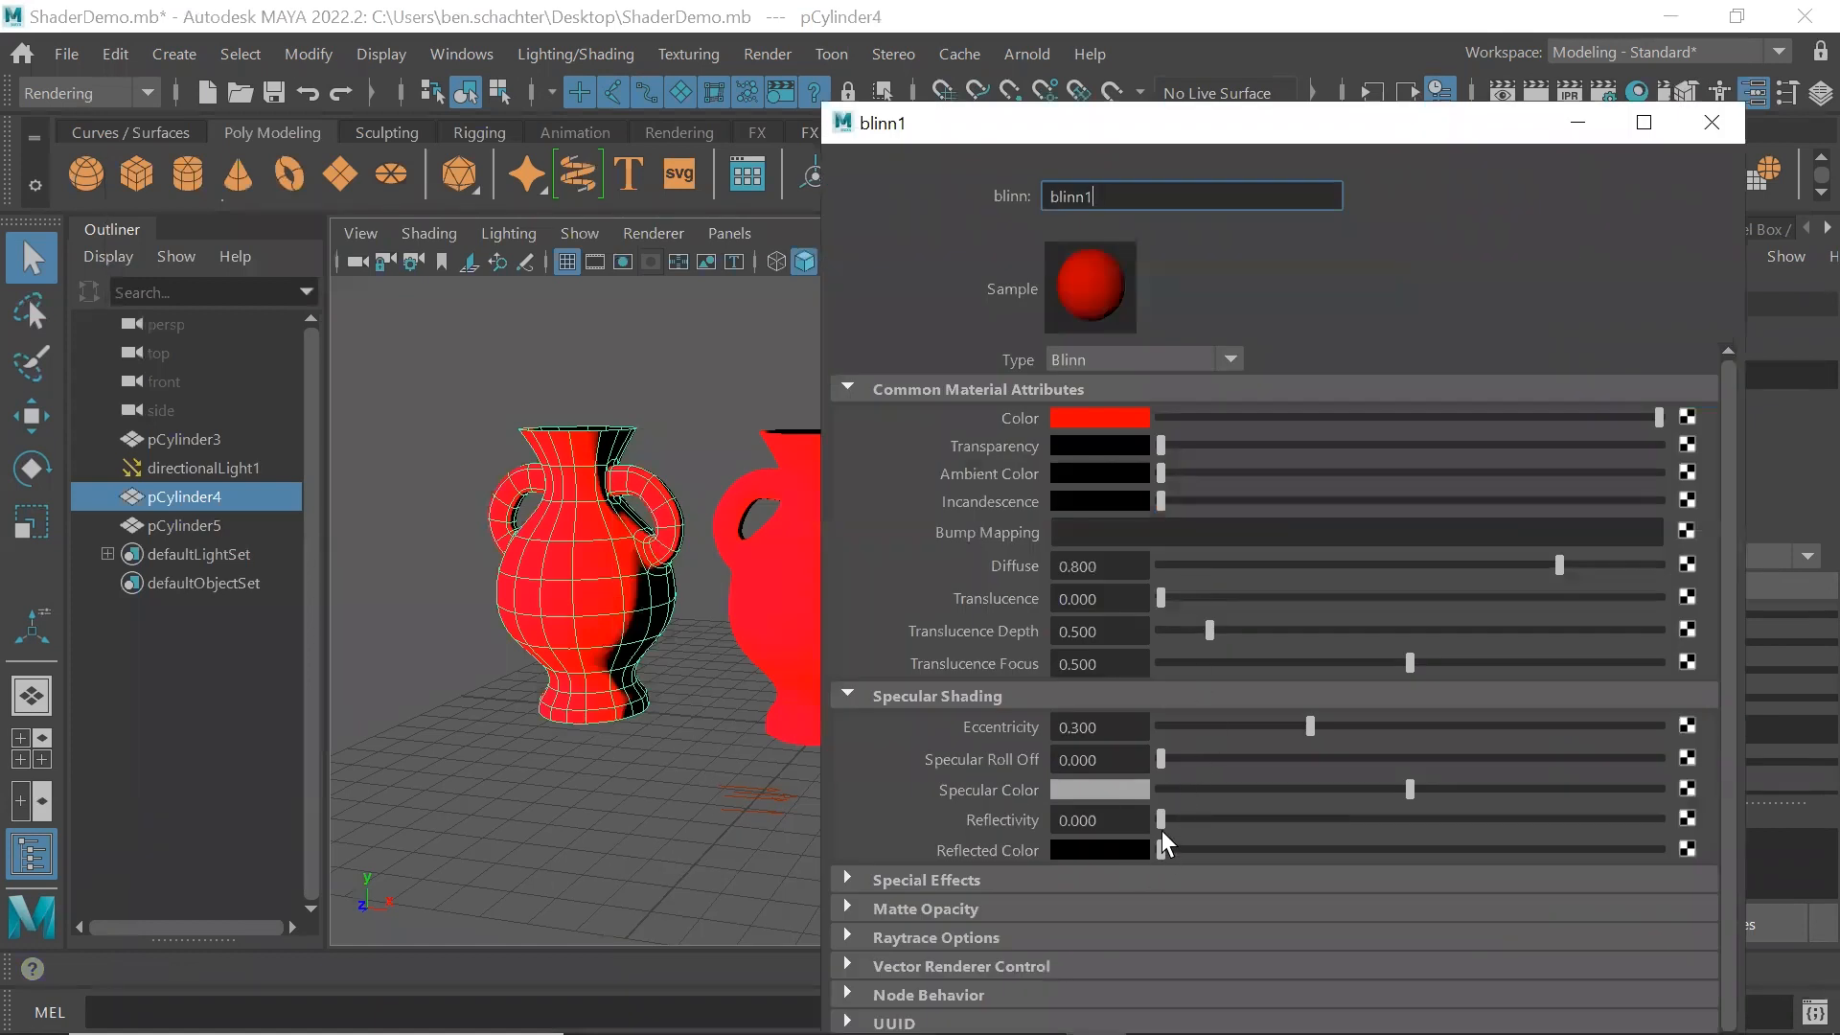
{"action": "left_click_drag", "start_coordinate": [1161, 820], "coordinate": [1215, 816]}
{"action": "left_click_drag", "start_coordinate": [1184, 759], "coordinate": [1347, 741]}
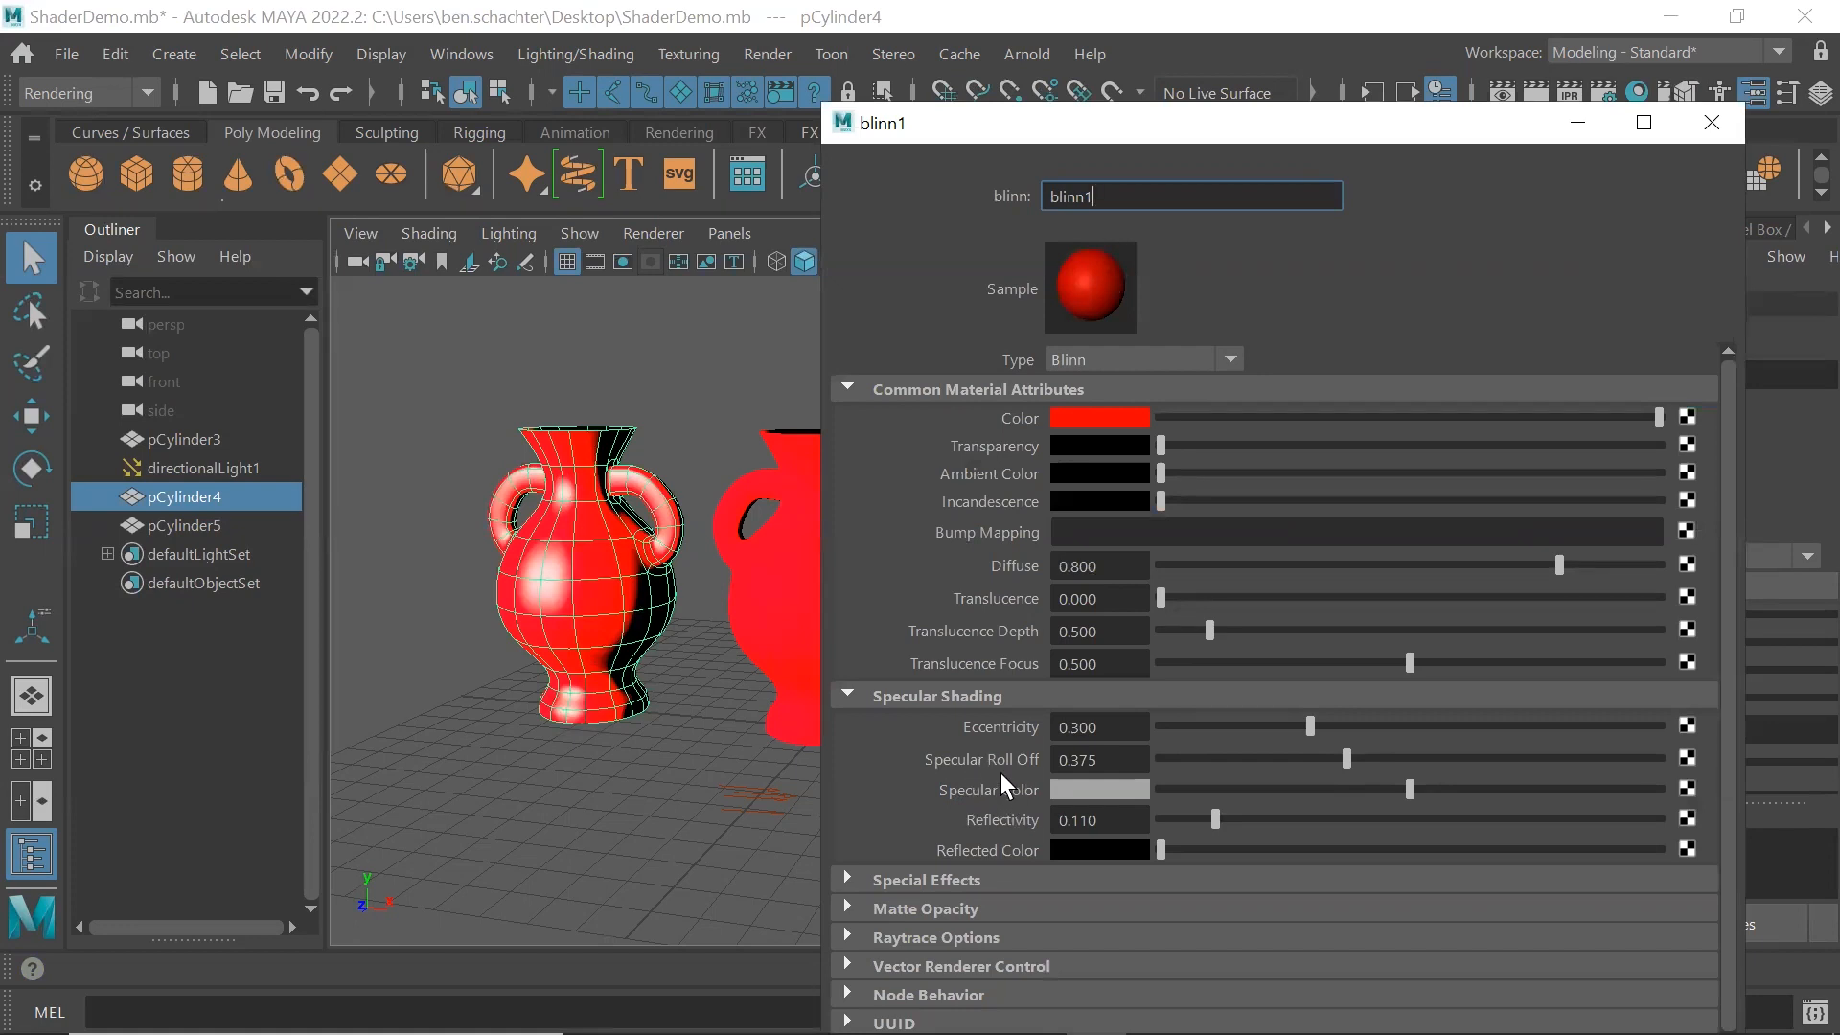
Set the Specular Color of the left vase's Blinn material to yellow and close the attribute window
{"action": "left_click", "coordinate": [1100, 788]}
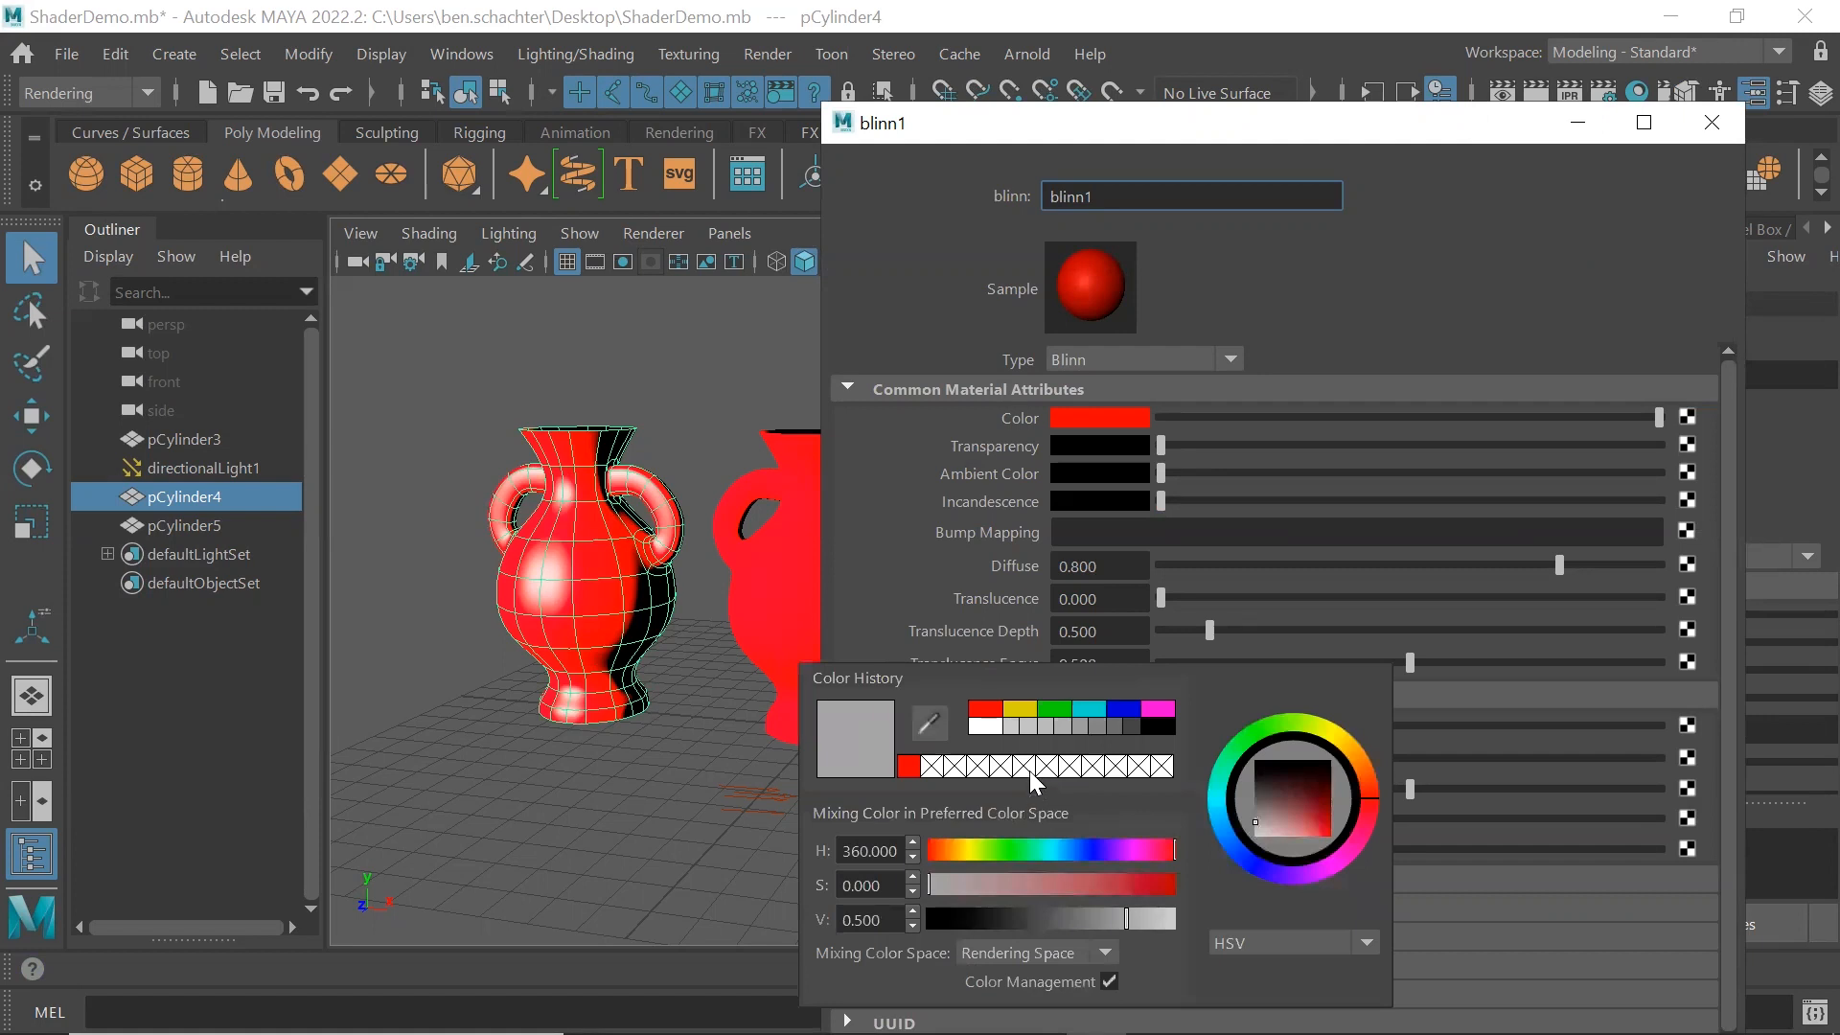
{"action": "left_click", "coordinate": [1025, 710]}
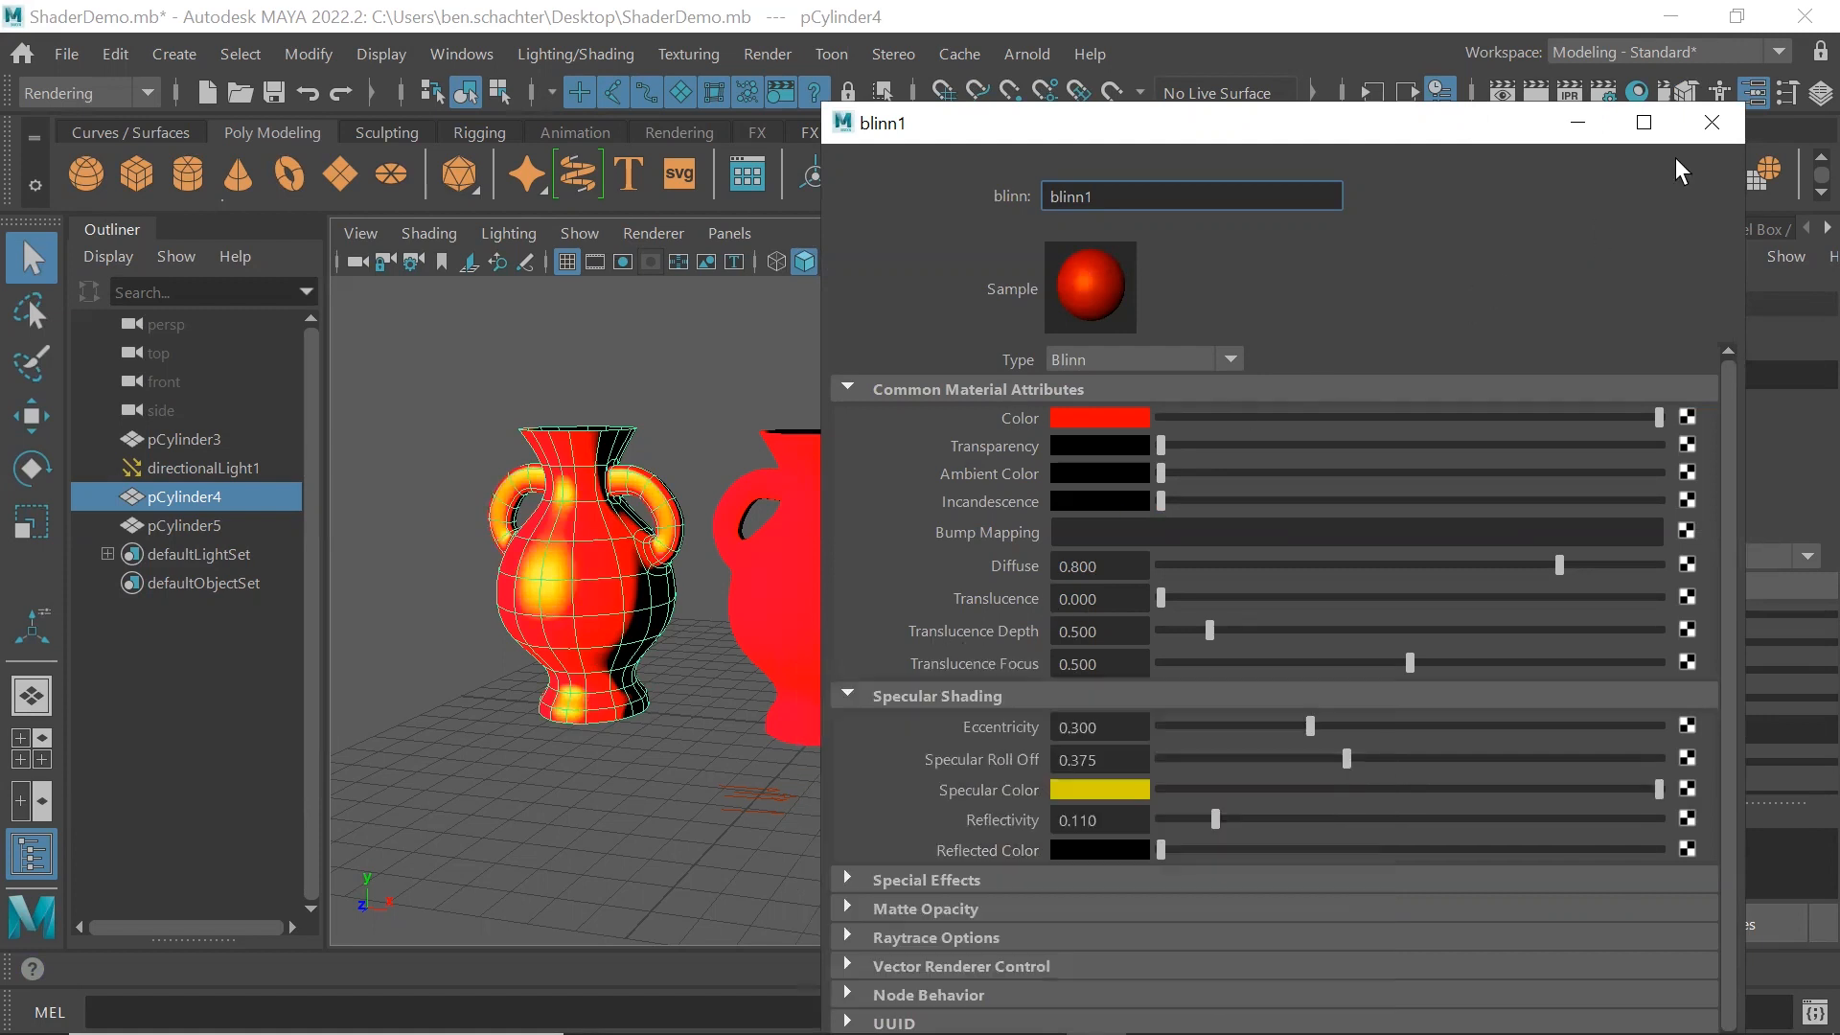
{"action": "left_click", "coordinate": [1711, 124]}
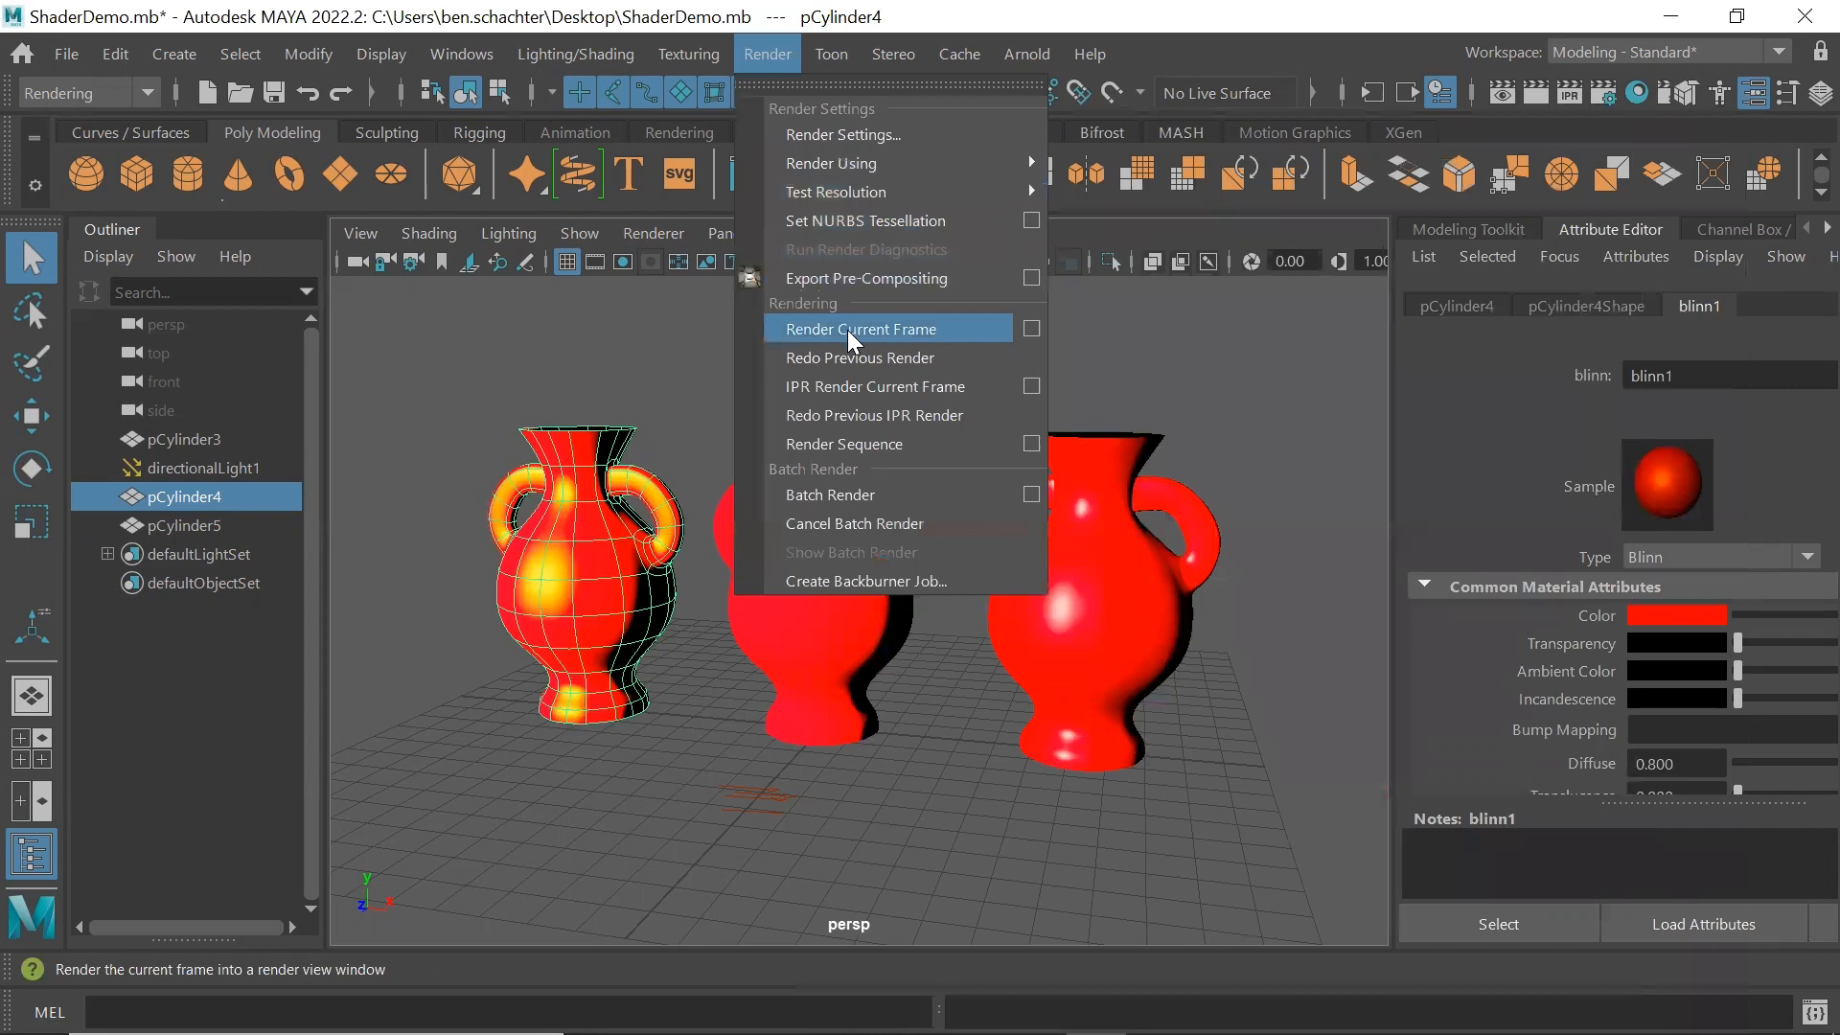
Render the current frame to examine the left vase's yellow highlights, and close the render view
{"action": "left_click", "coordinate": [847, 329]}
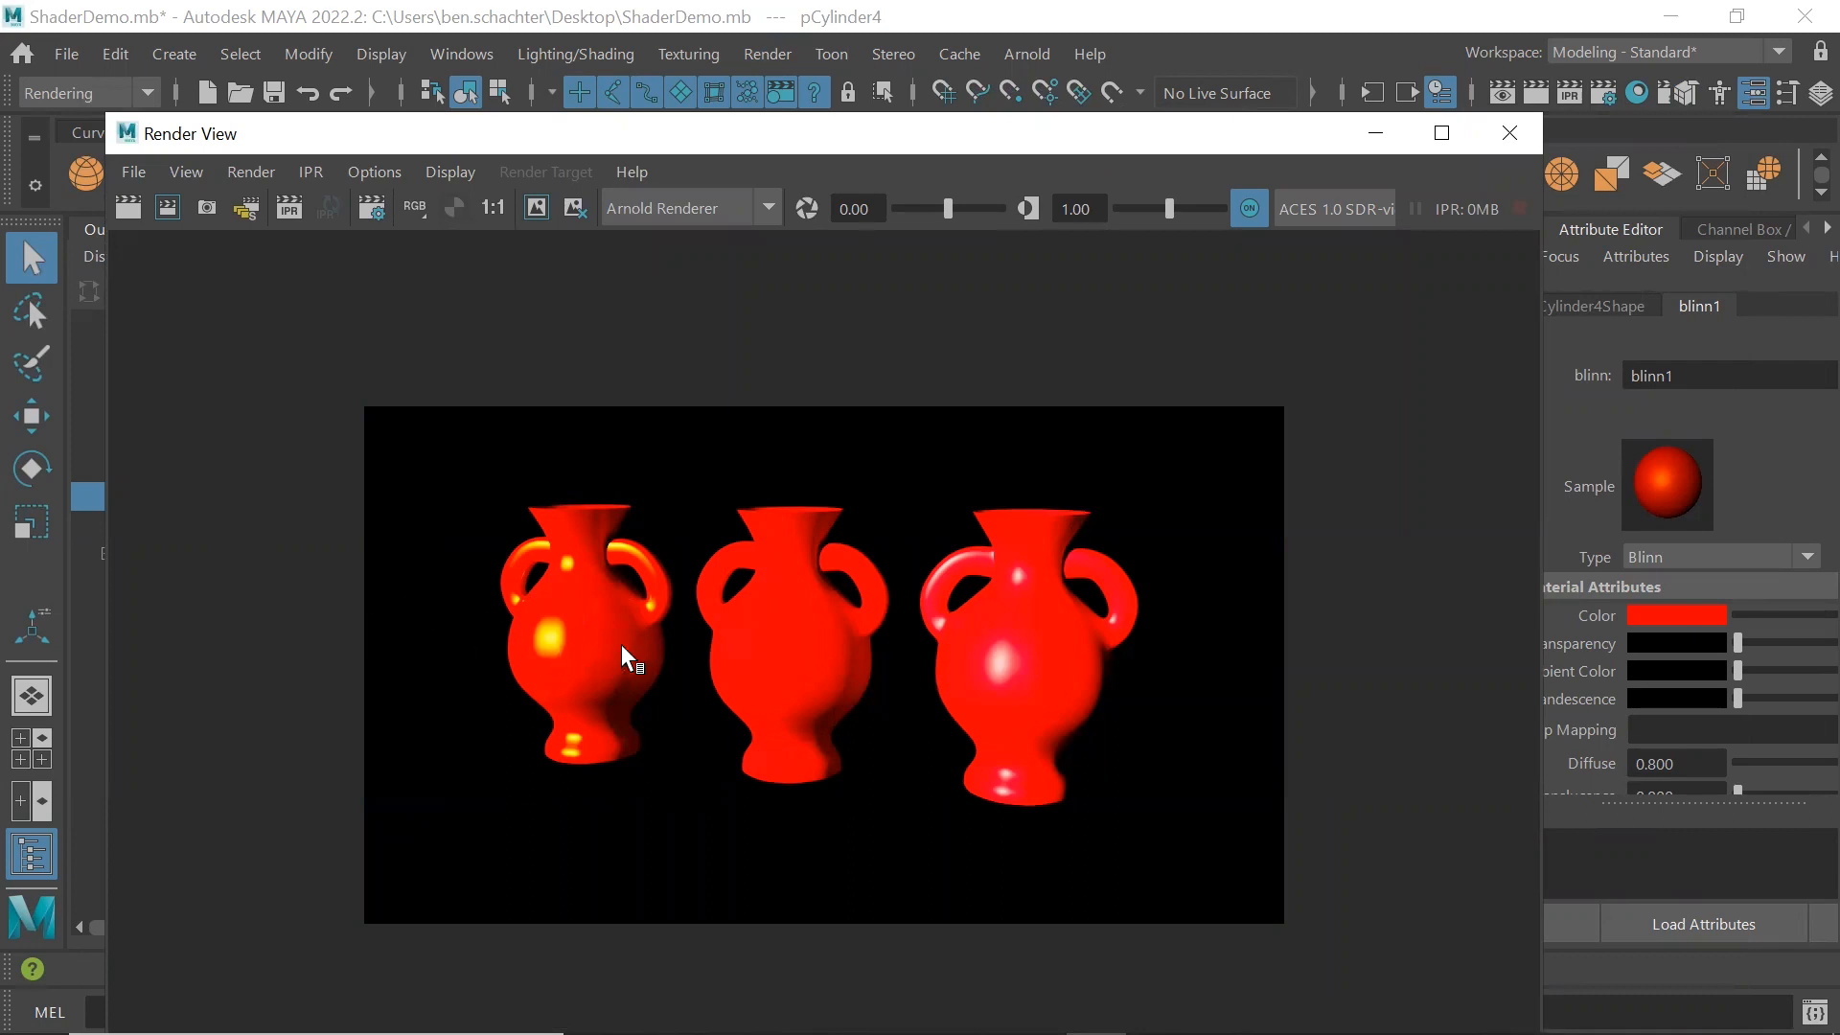
{"action": "left_click", "coordinate": [1509, 142]}
Open the middle vase's Lambert material in a separate attribute window and examine its Special Effects, Matte Opacity and Raytrace Options
{"action": "left_click", "coordinate": [833, 604]}
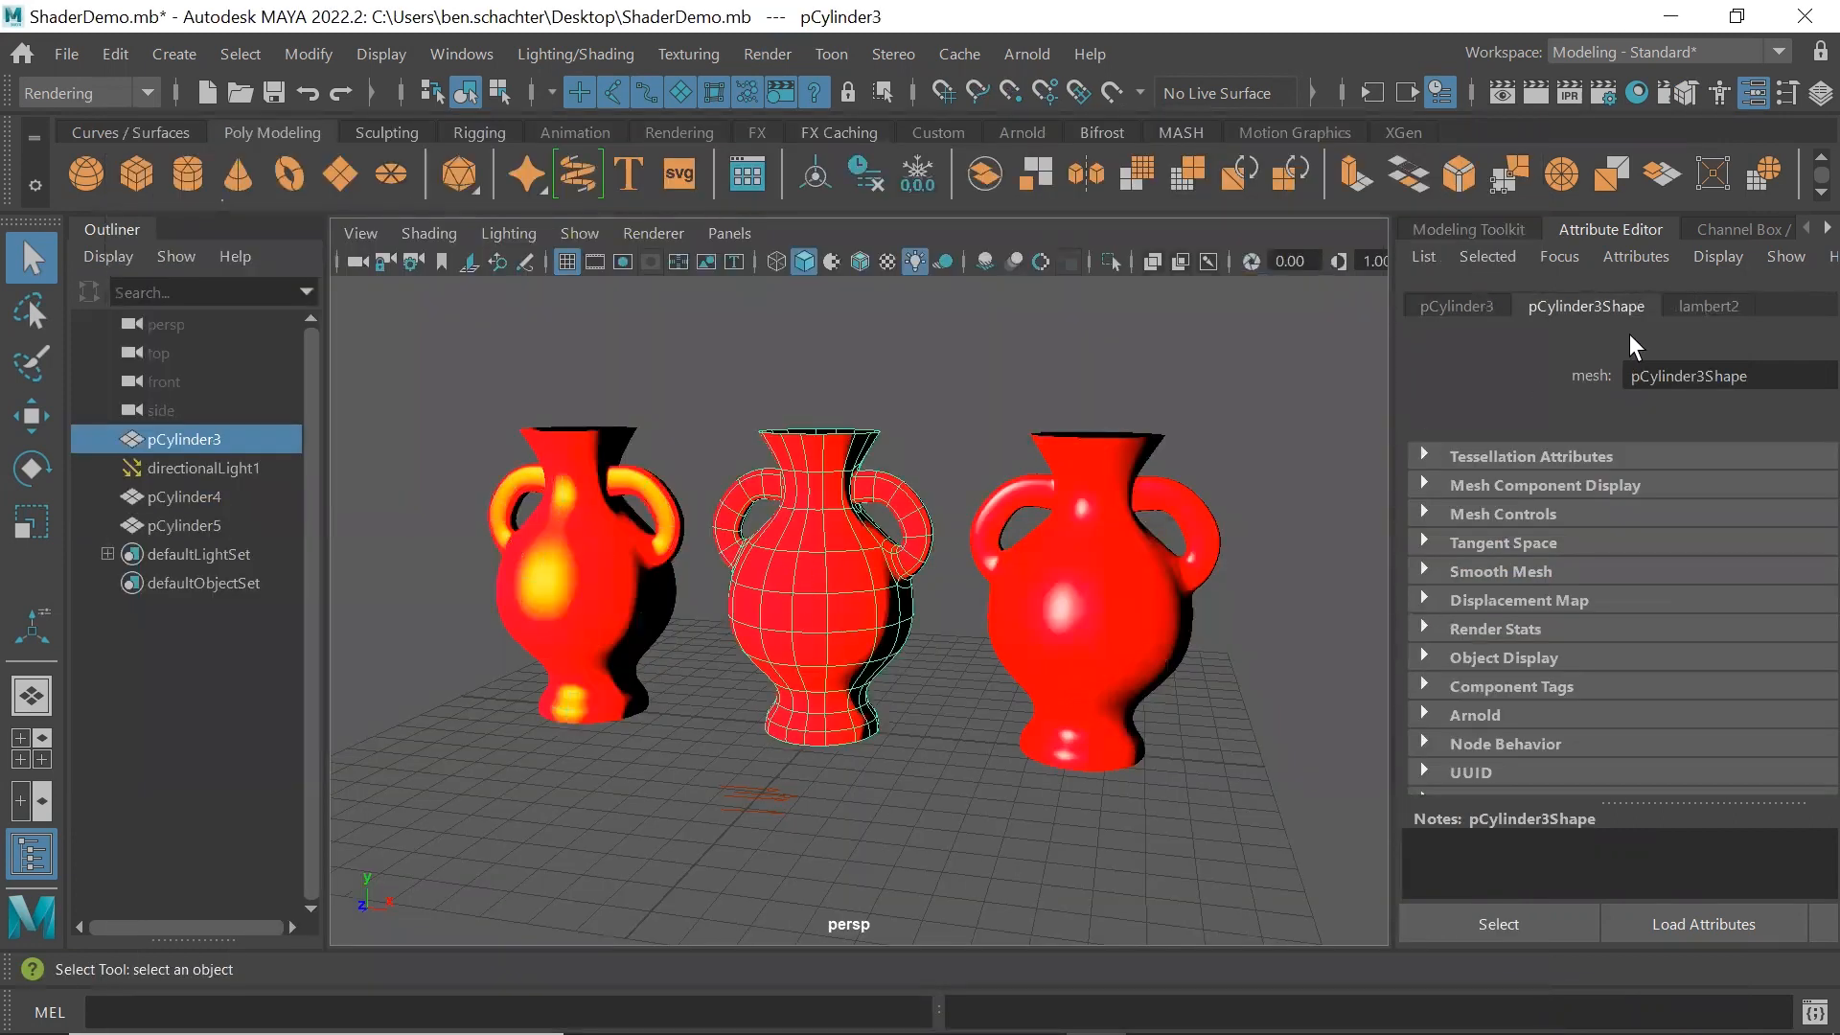
{"action": "left_click", "coordinate": [1706, 307]}
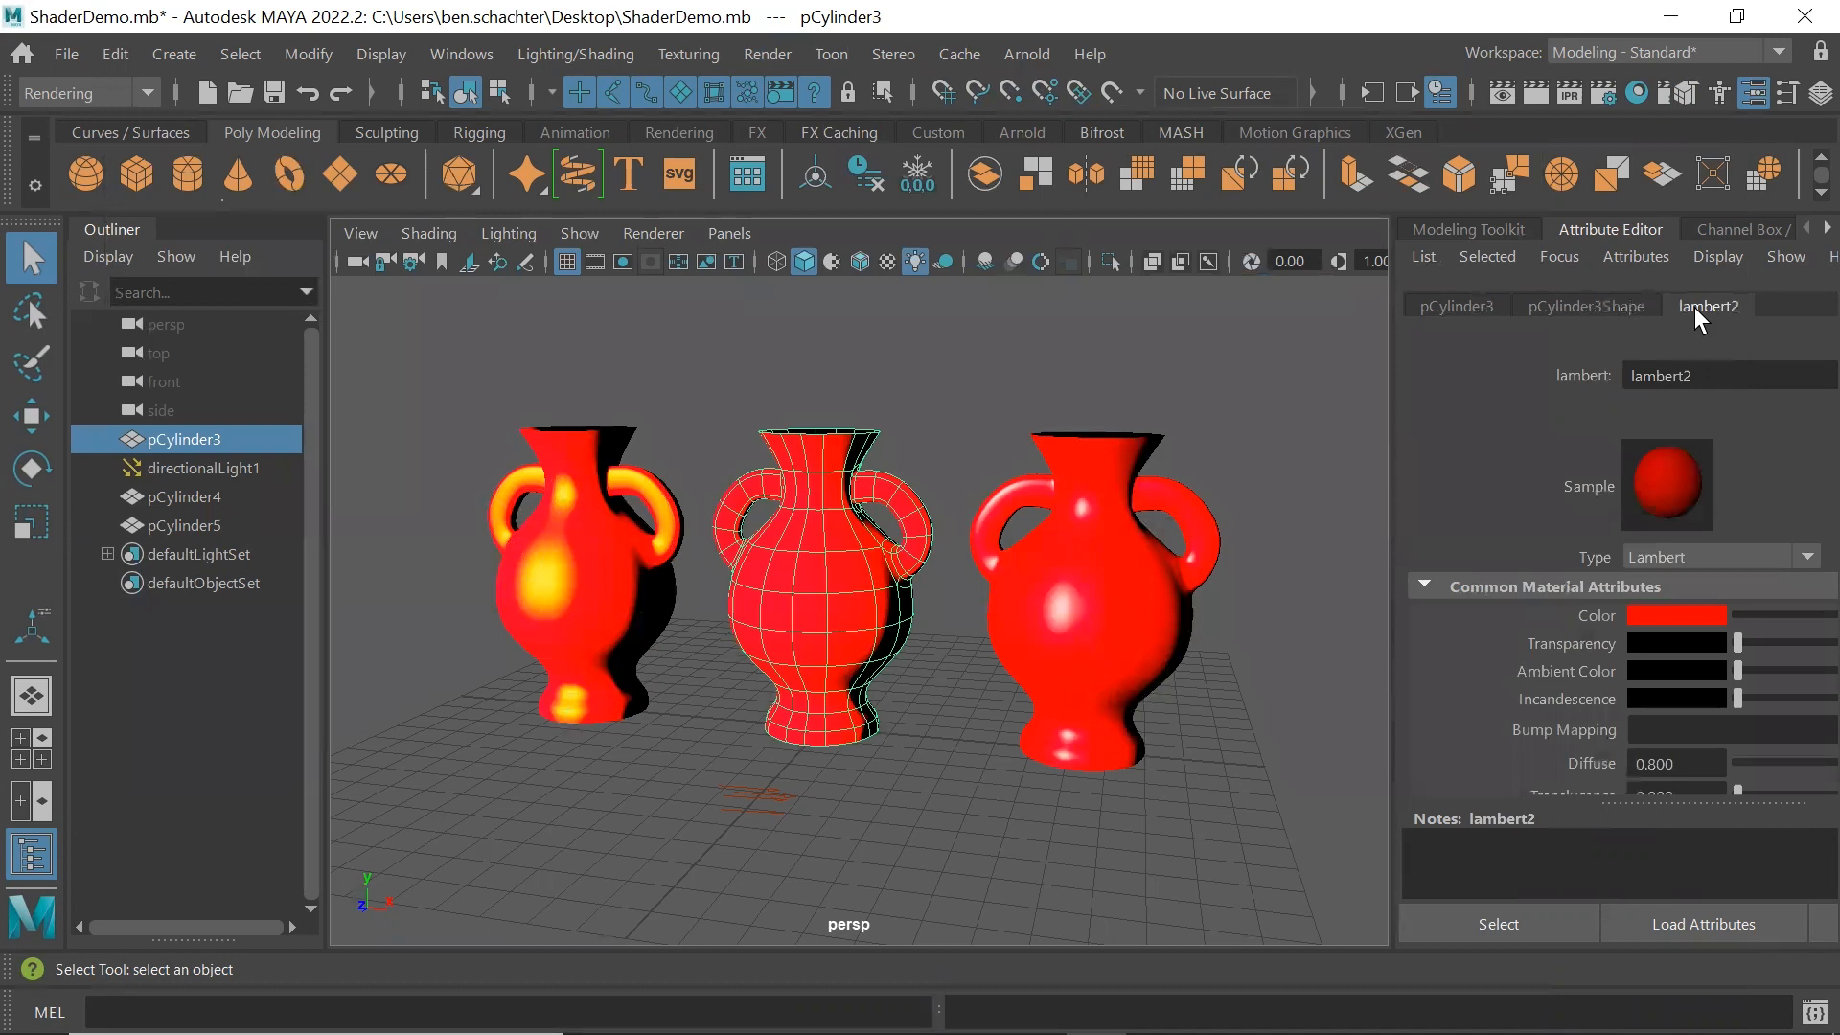
{"action": "left_click", "coordinate": [1813, 934]}
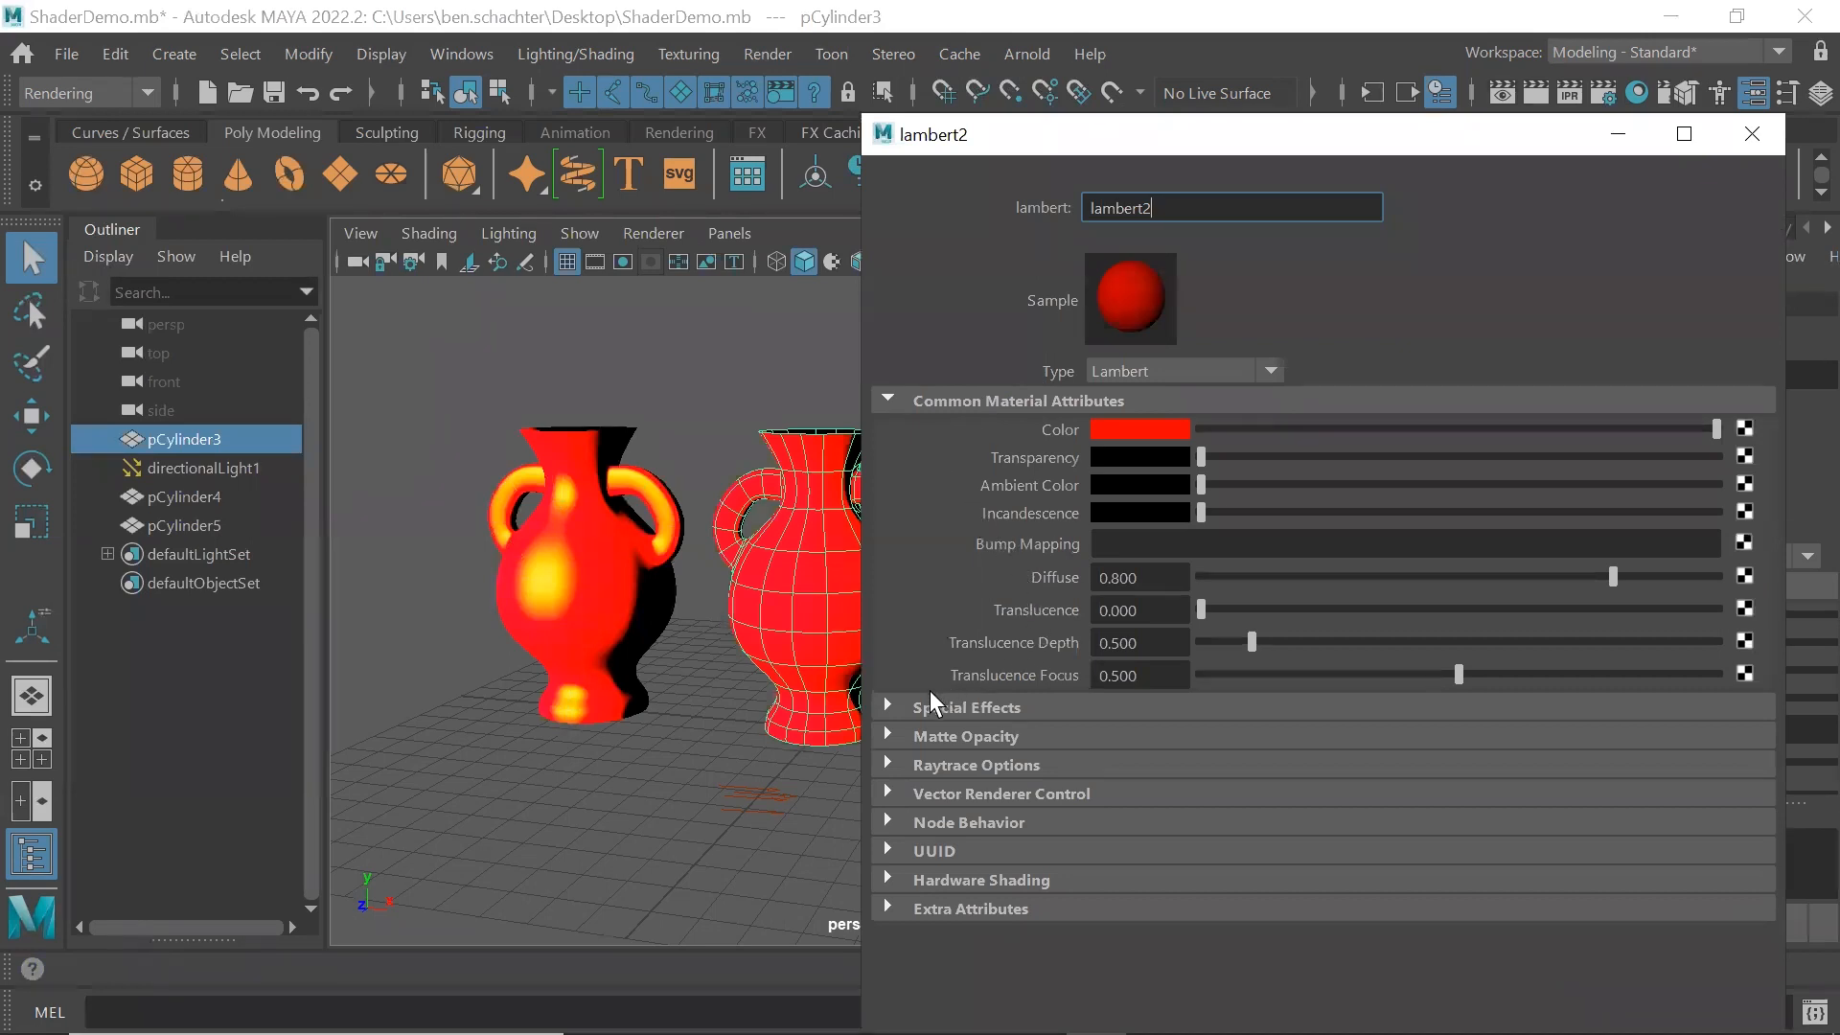
{"action": "left_click", "coordinate": [886, 705]}
{"action": "left_click", "coordinate": [885, 705]}
{"action": "left_click", "coordinate": [887, 736]}
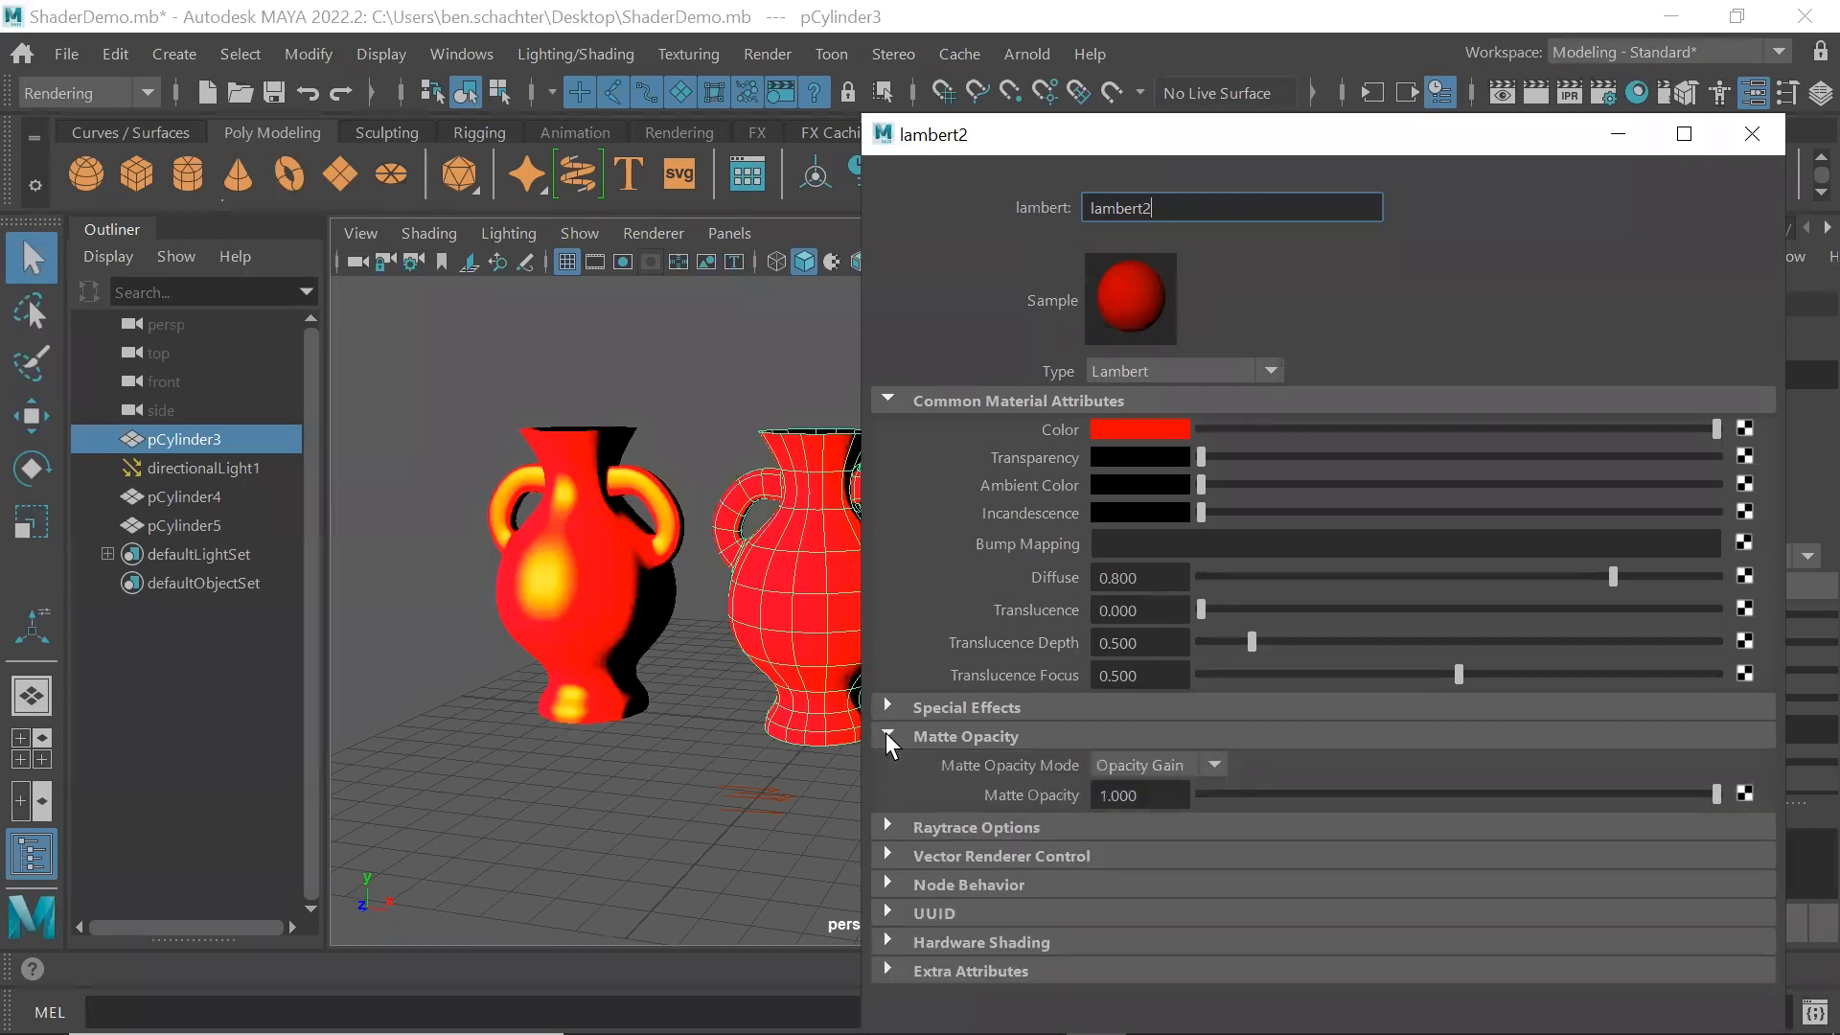
{"action": "left_click", "coordinate": [886, 736]}
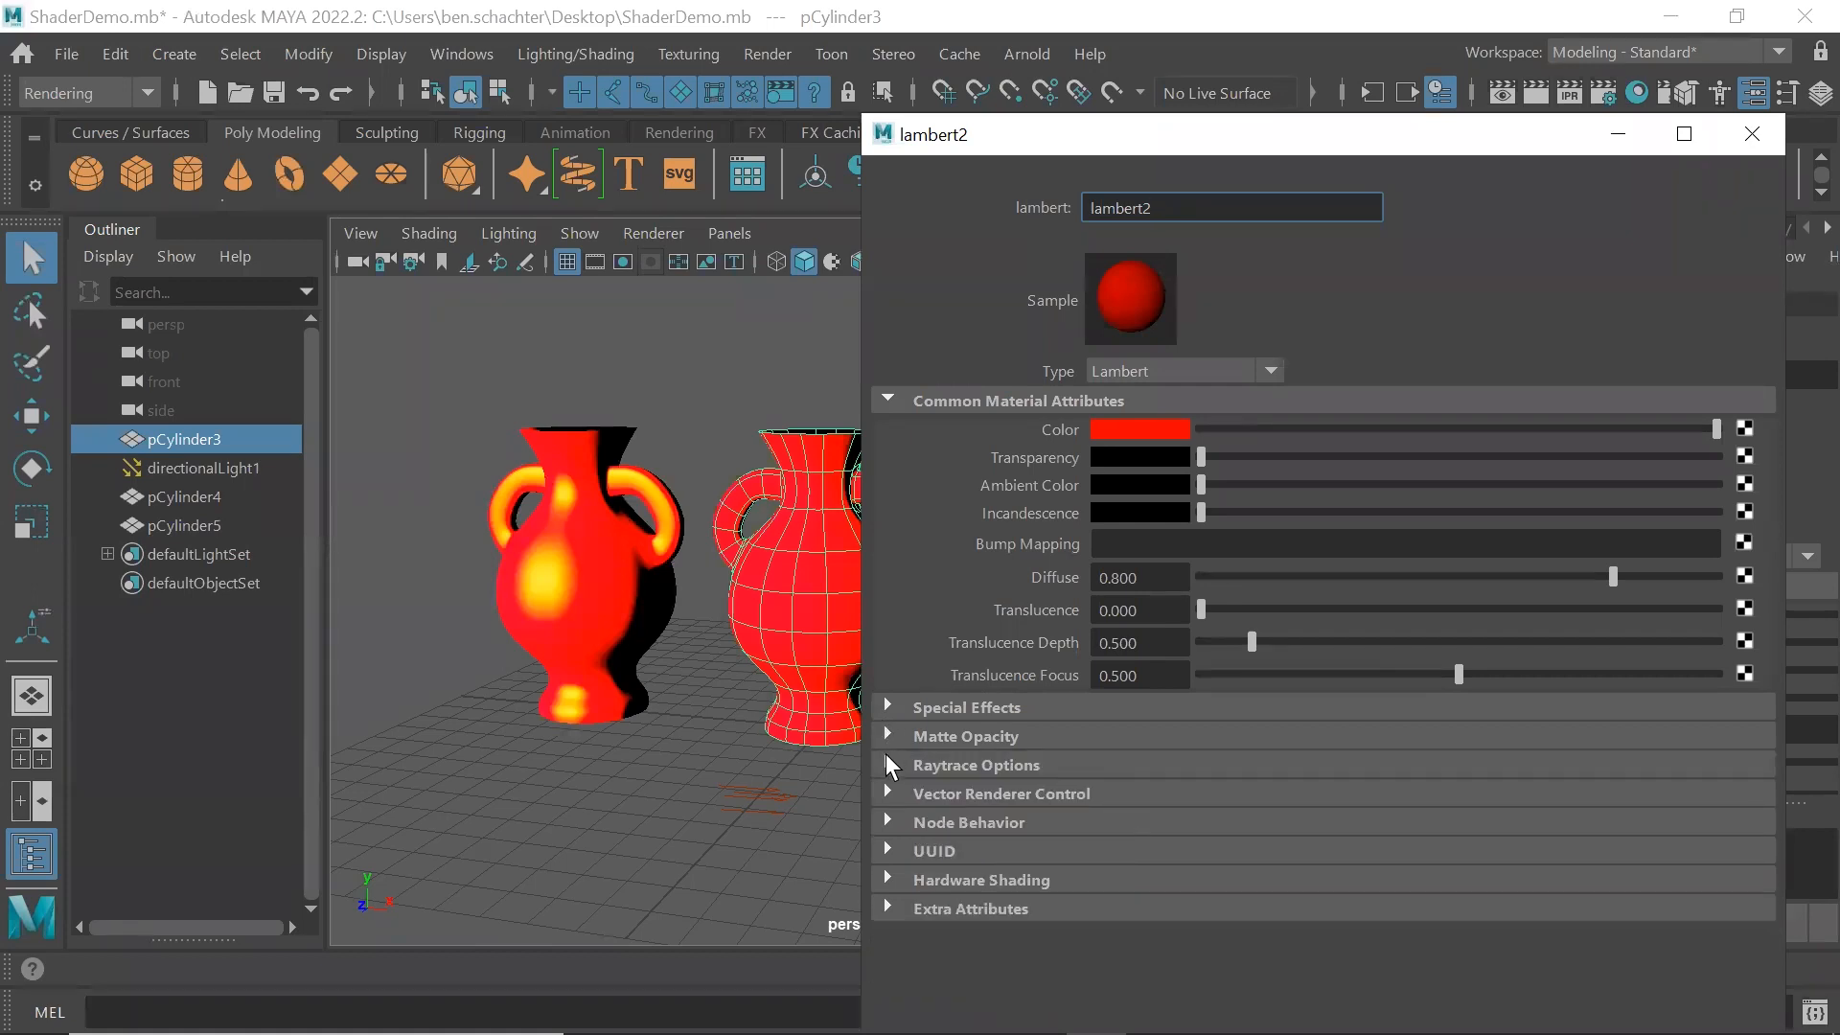
{"action": "left_click", "coordinate": [883, 762]}
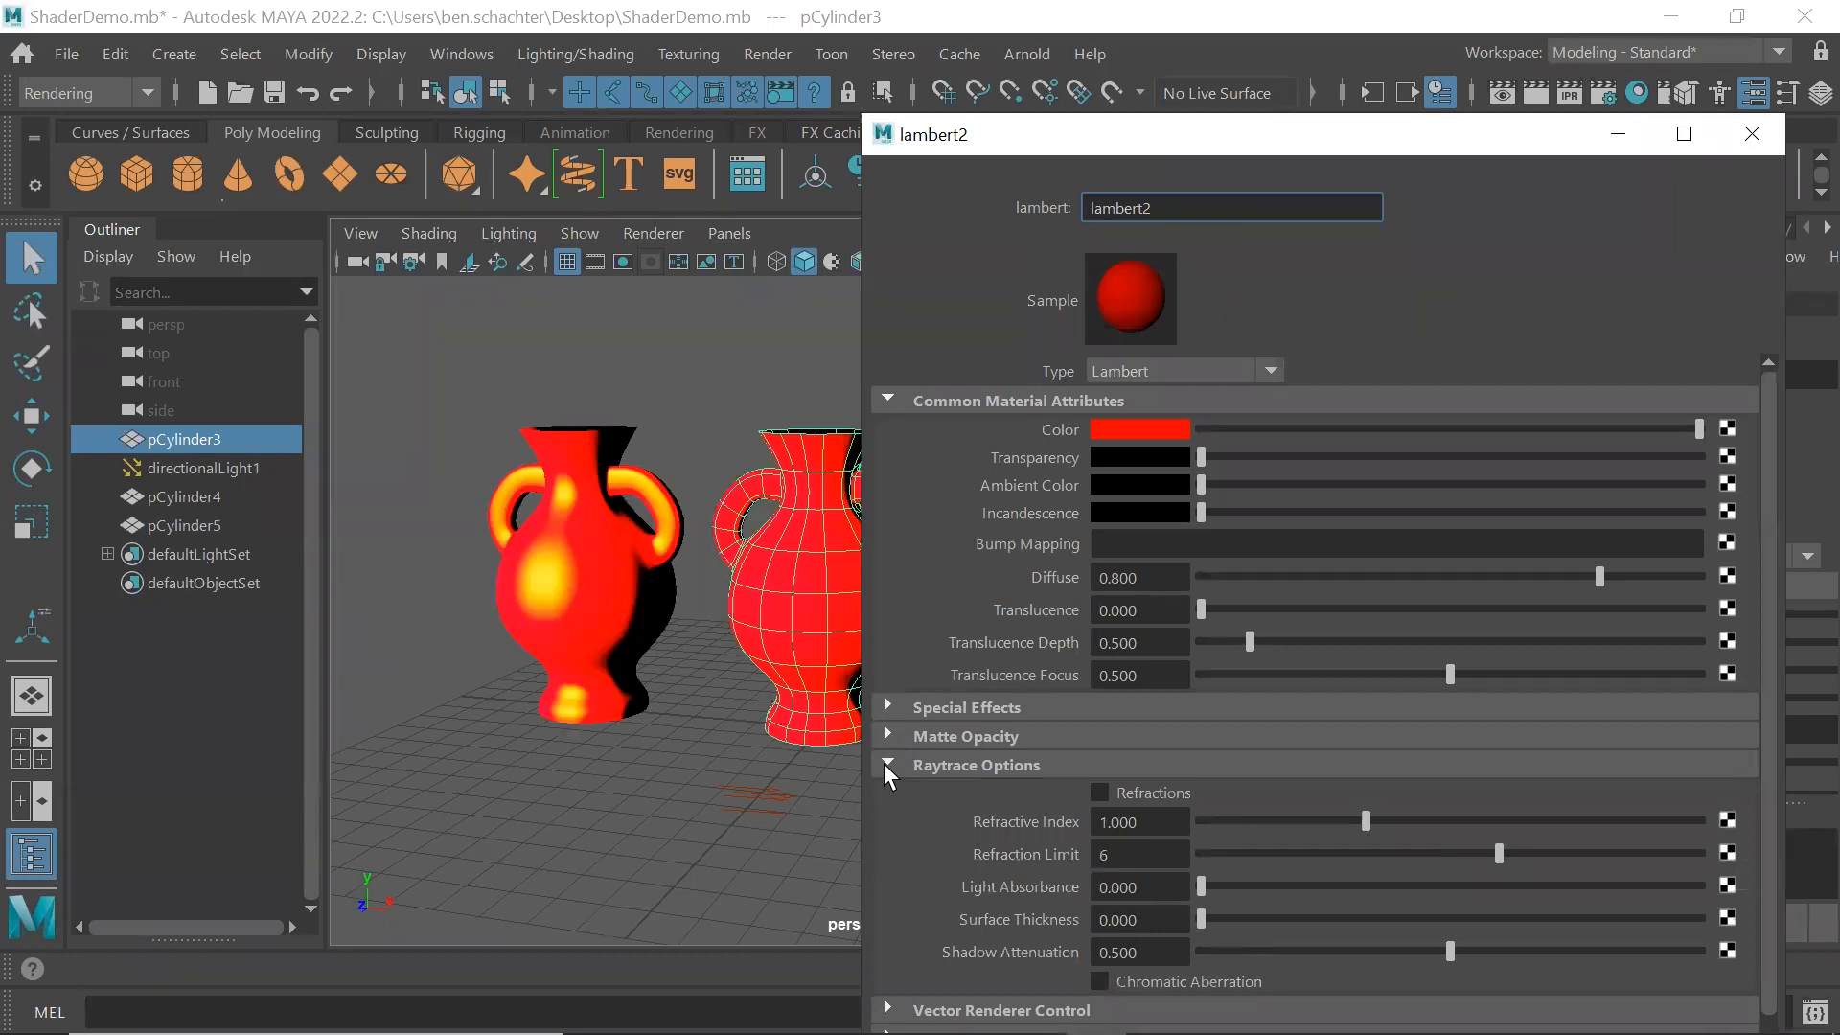
{"action": "left_click", "coordinate": [885, 763]}
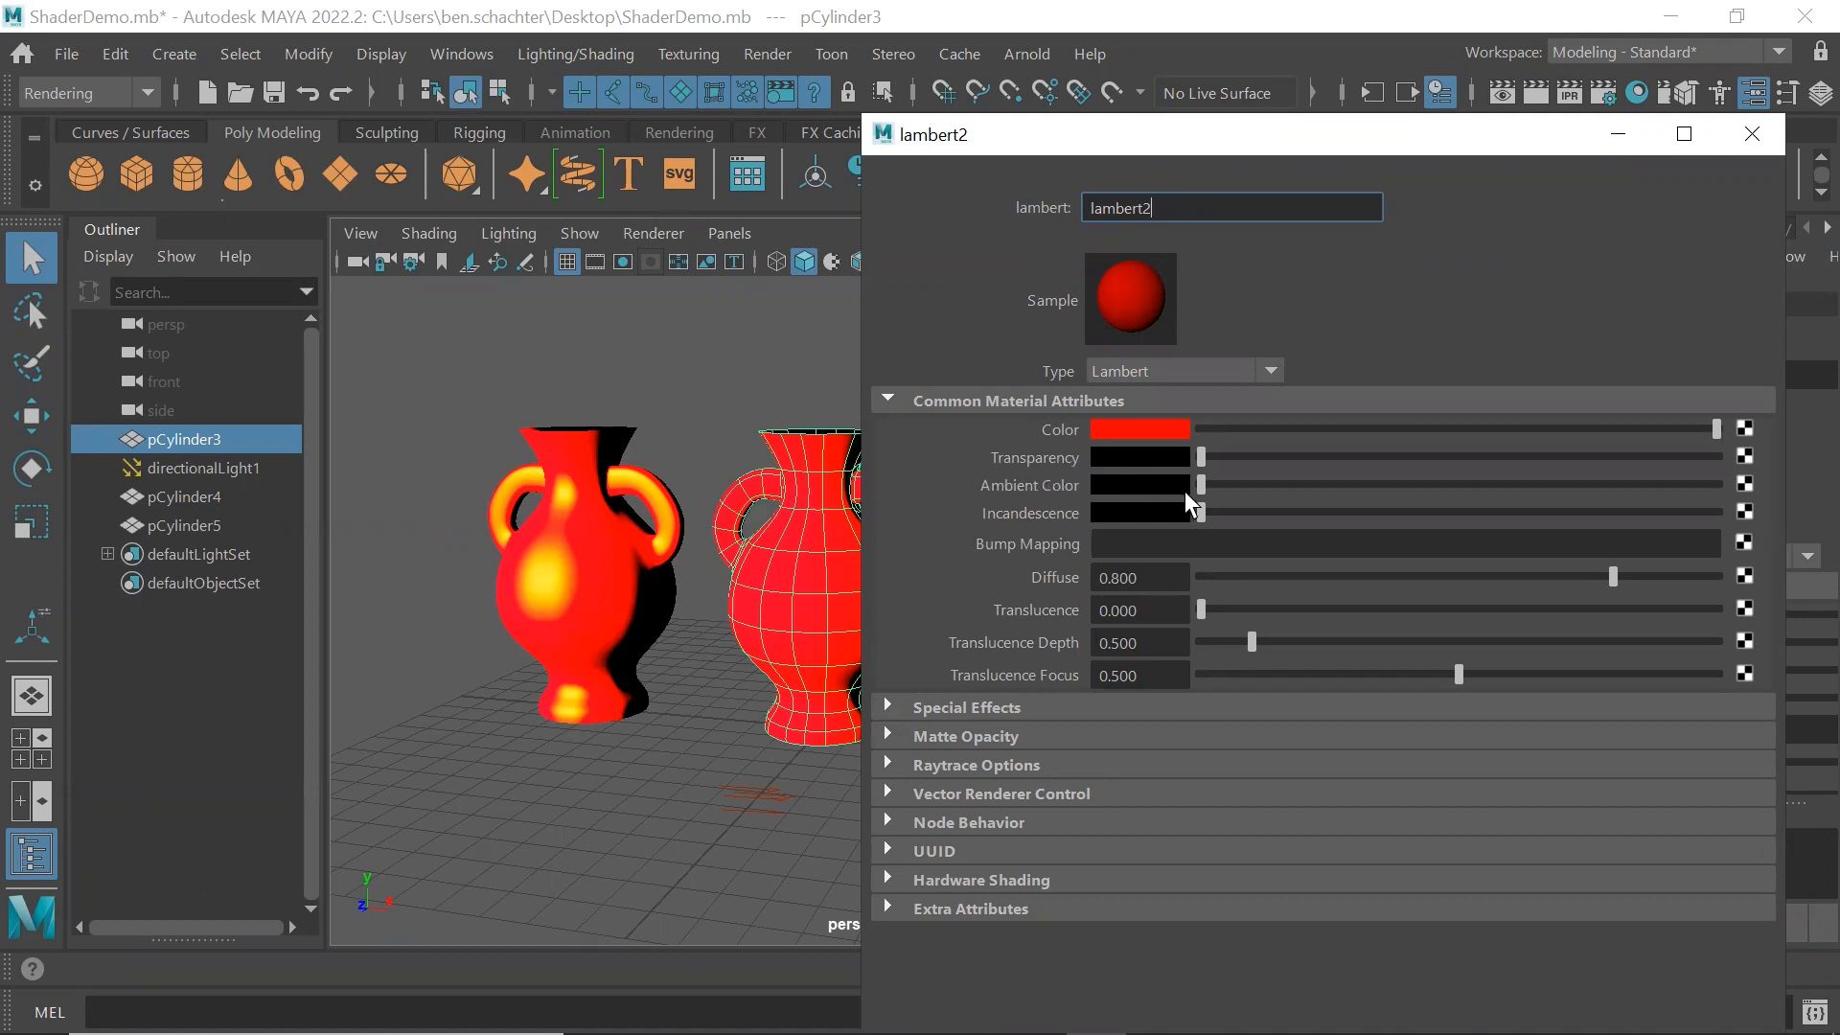
Raise the Incandescence of the middle vase's Lambert material, change its color to blue and close the attribute window
{"action": "left_click_drag", "start_coordinate": [1203, 507], "coordinate": [1508, 514]}
{"action": "left_click", "coordinate": [1142, 510]}
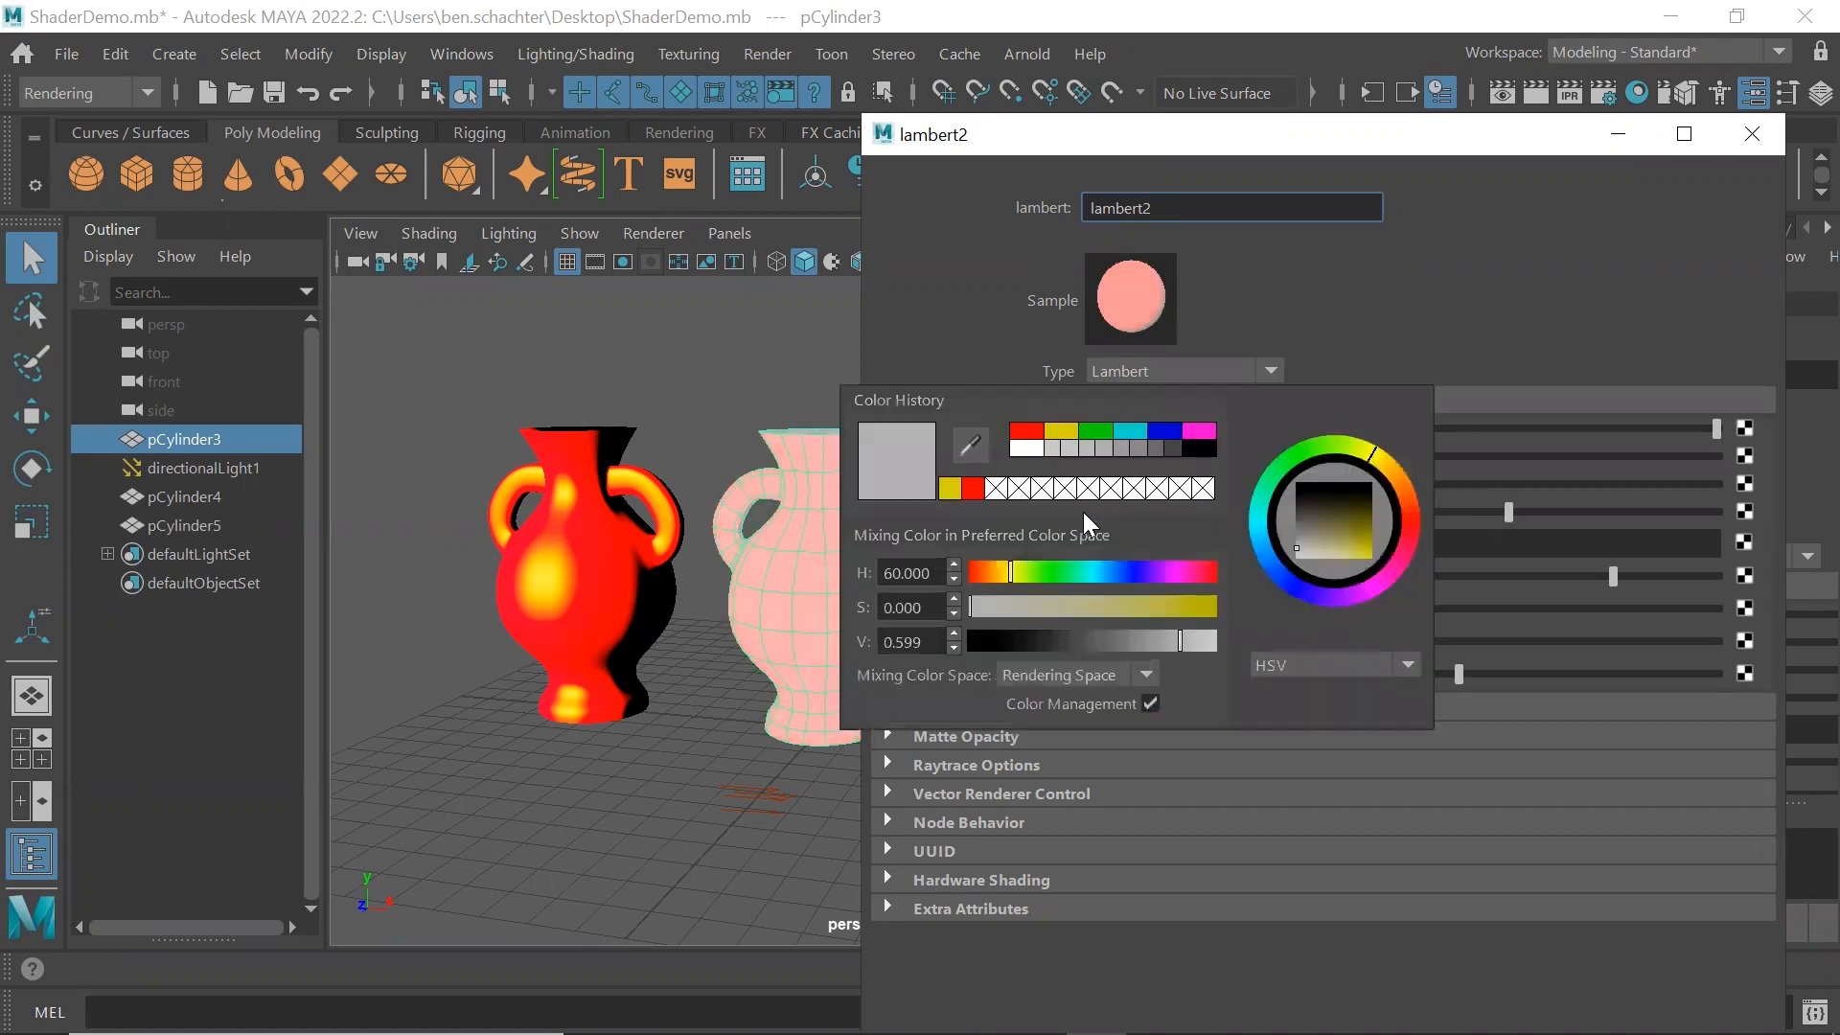
{"action": "left_click", "coordinate": [1128, 507]}
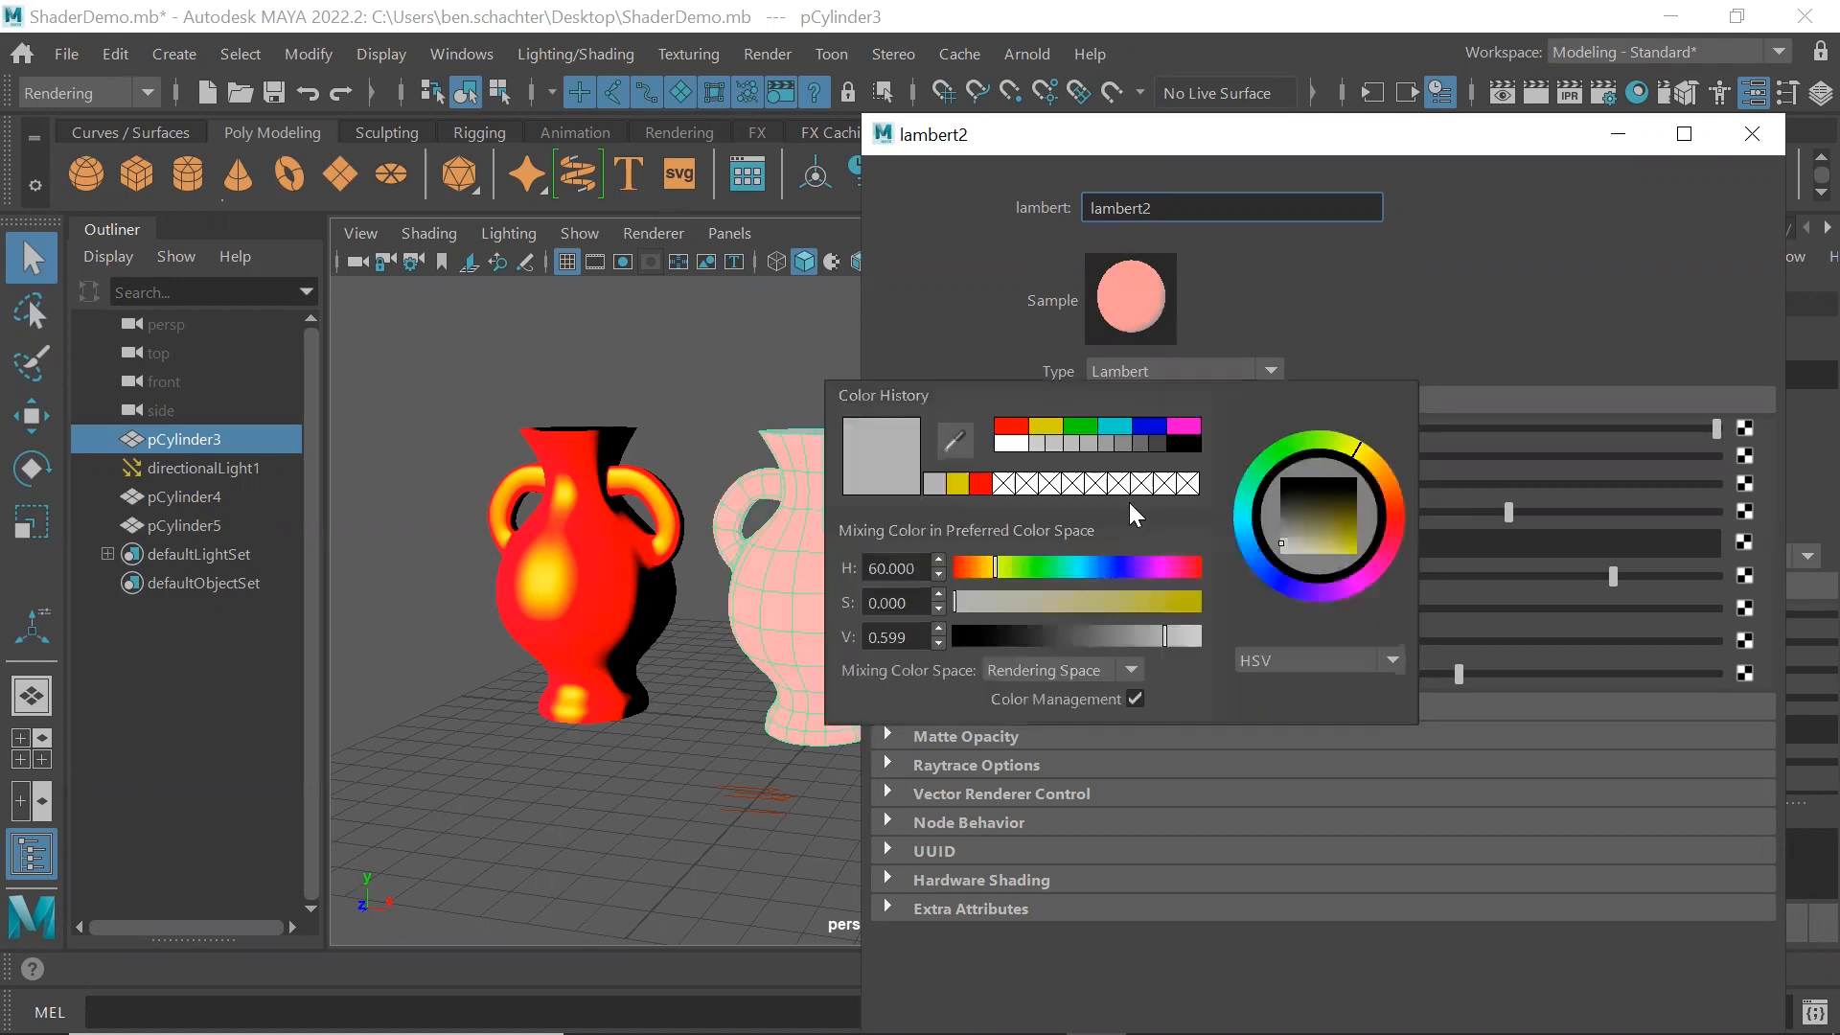
{"action": "left_click", "coordinate": [1148, 426]}
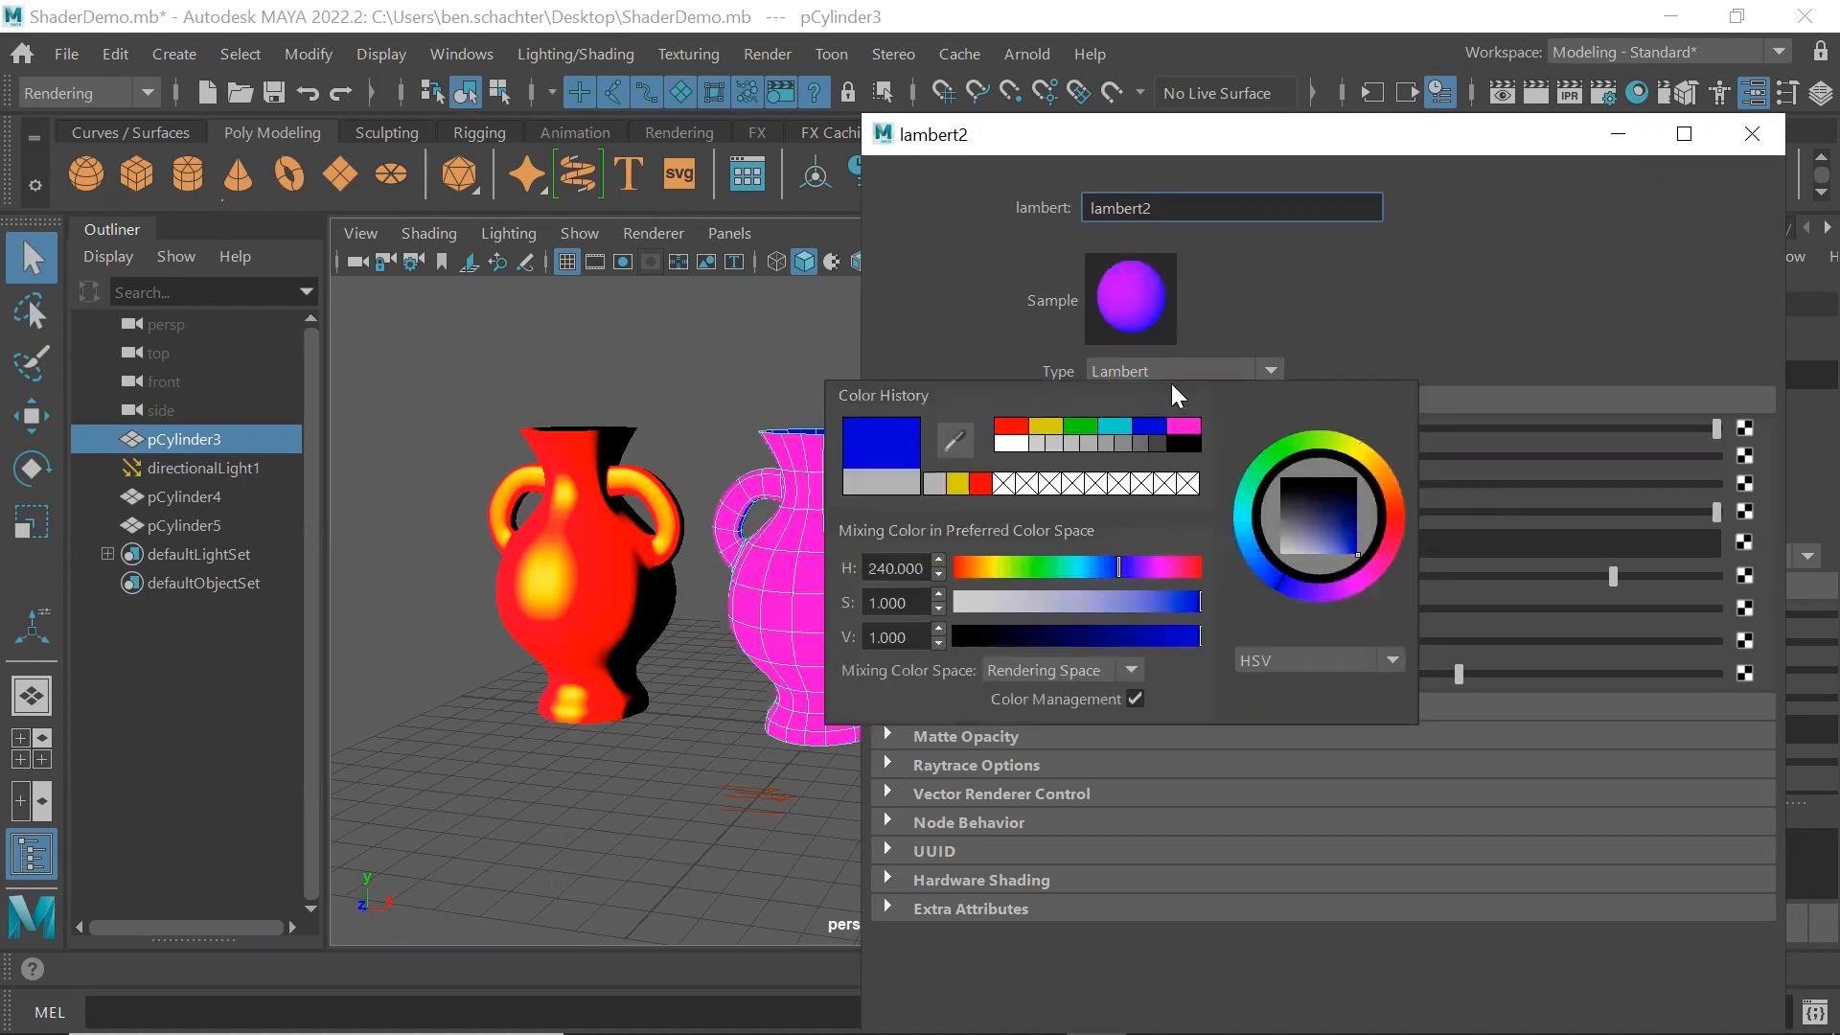
{"action": "left_click", "coordinate": [1754, 134]}
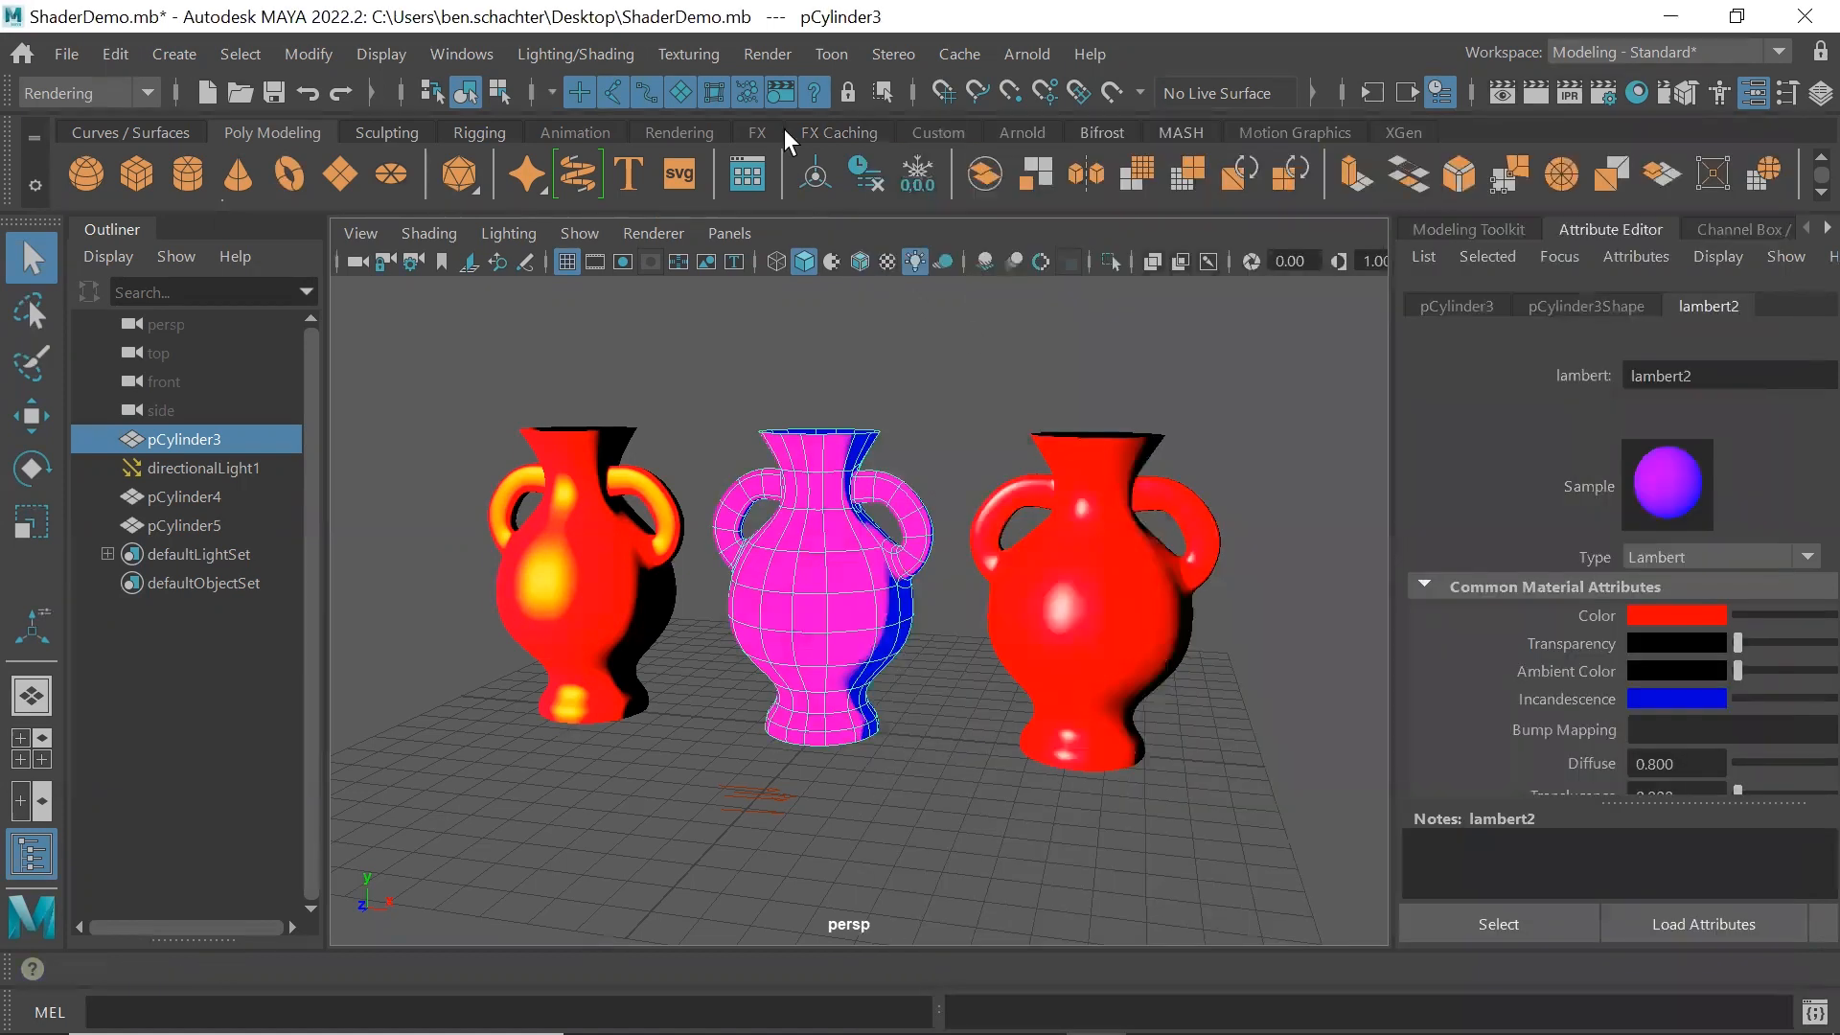
Render the current frame to check the middle vase's blue incandescence, and close the render view
{"action": "left_click", "coordinate": [769, 56]}
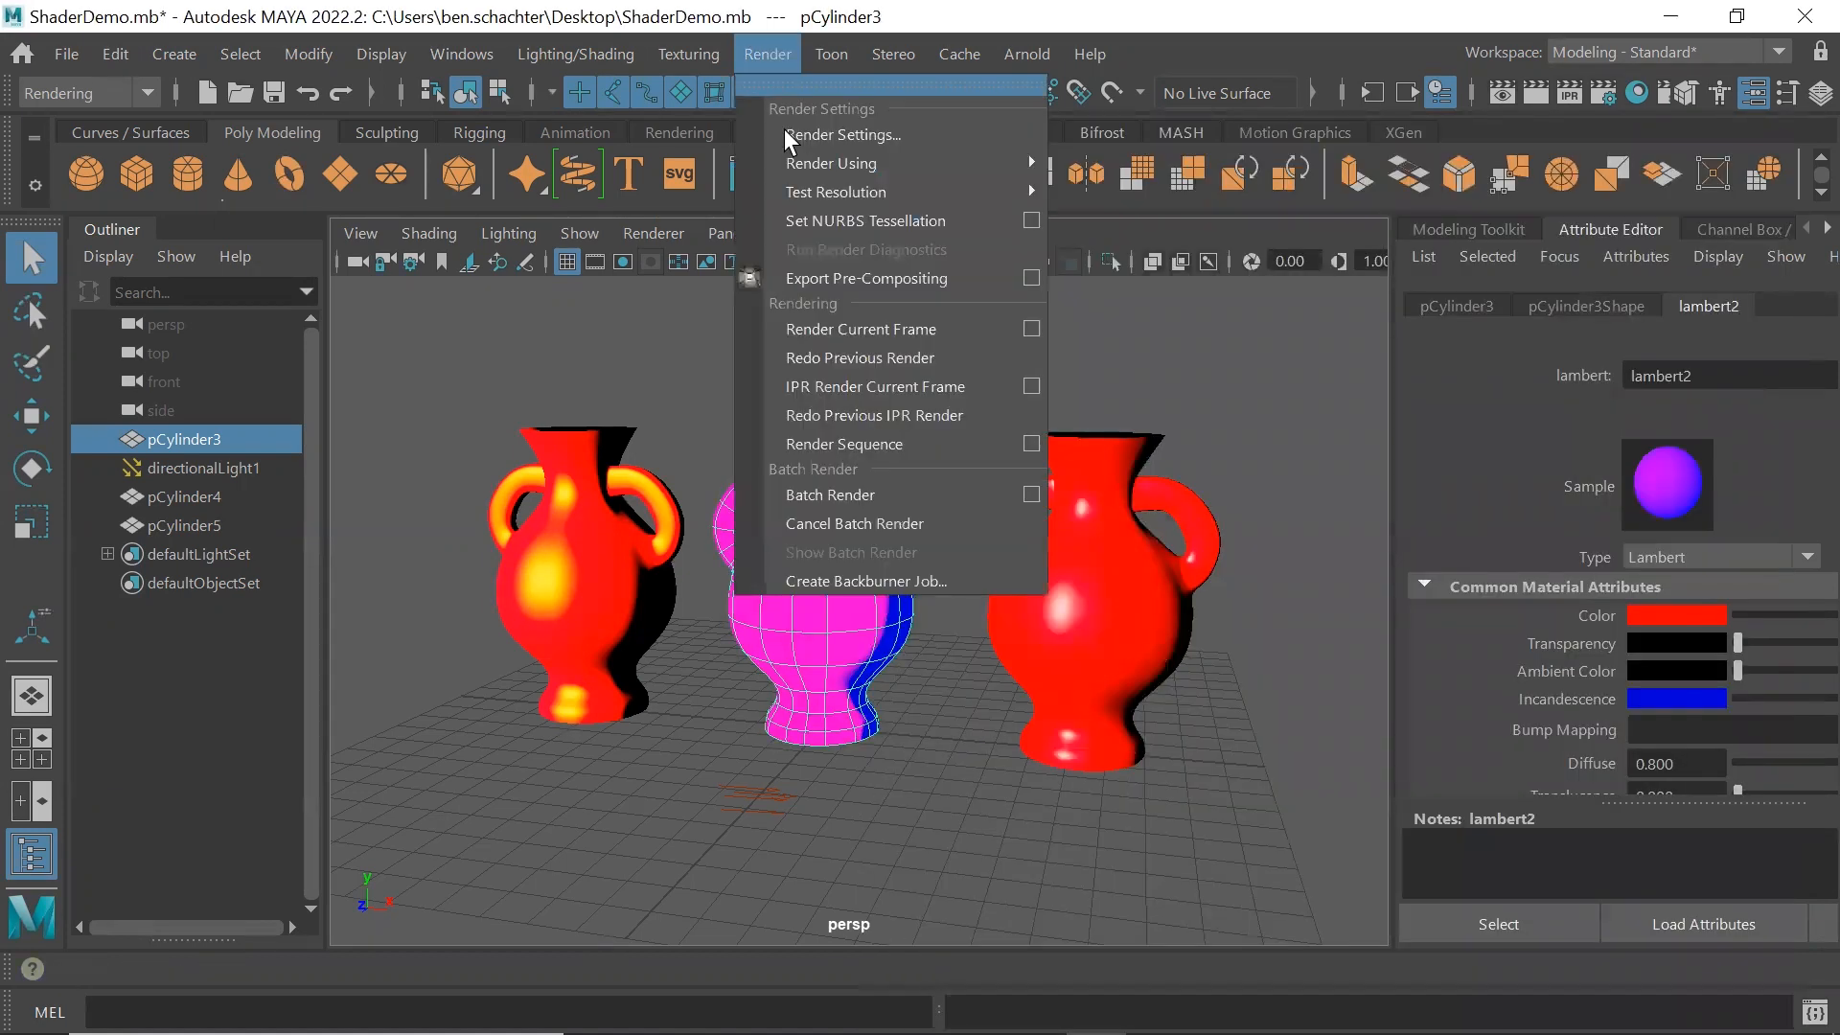
{"action": "left_click", "coordinate": [824, 326]}
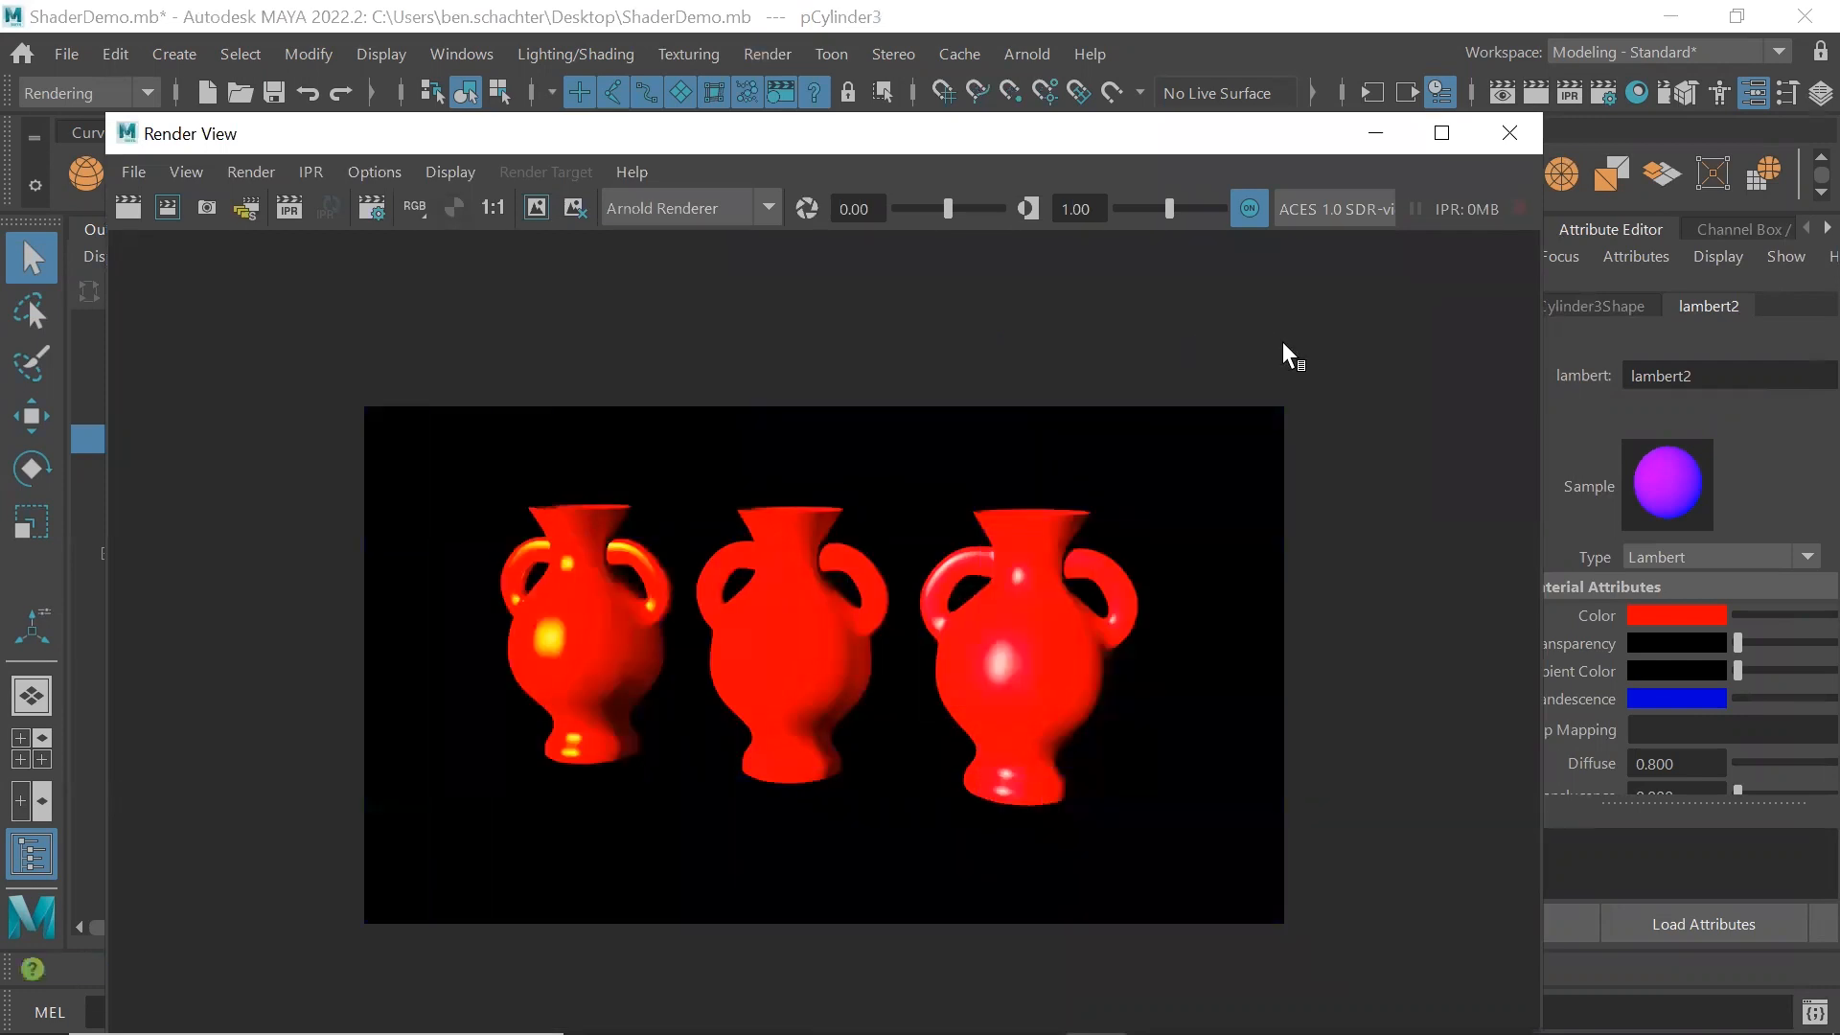
{"action": "left_click", "coordinate": [1508, 137]}
Set the Metalness of the right vase's Standard Surface material to 0.959, render the current frame and close the render view
{"action": "left_click", "coordinate": [1067, 389]}
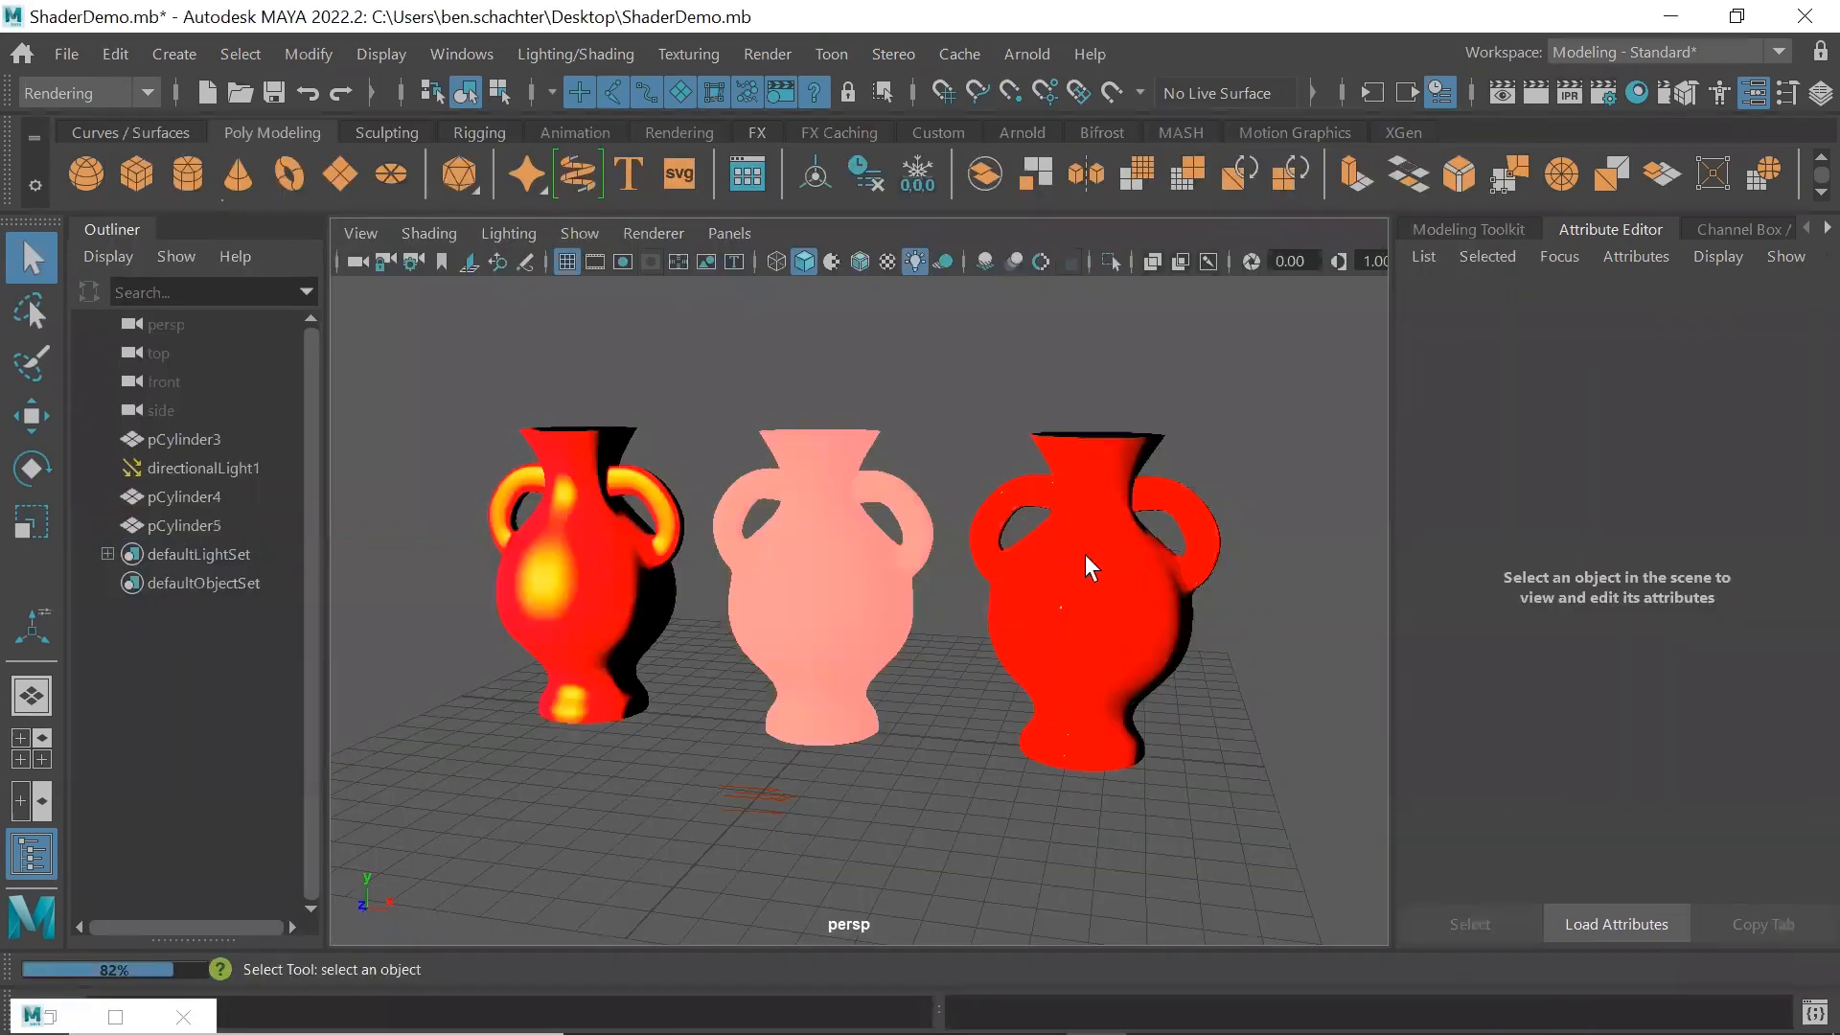
{"action": "left_click", "coordinate": [1085, 554]}
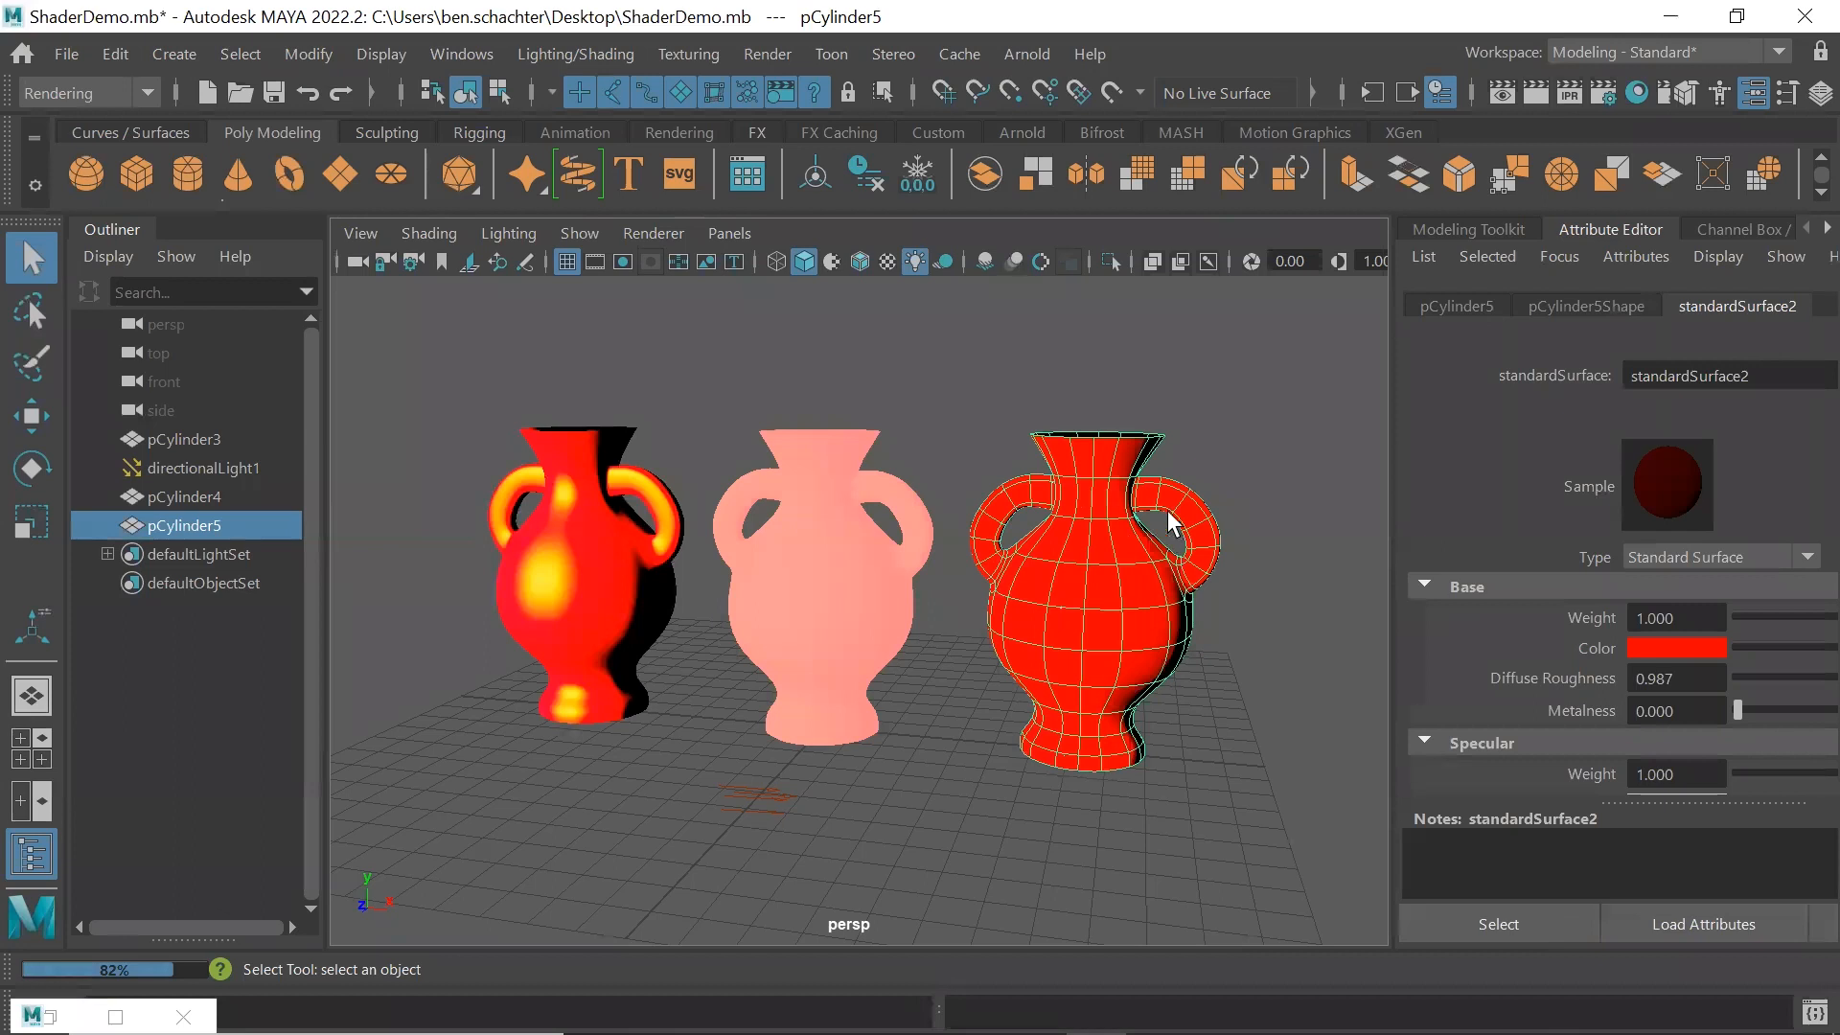
{"action": "left_click", "coordinate": [1823, 924]}
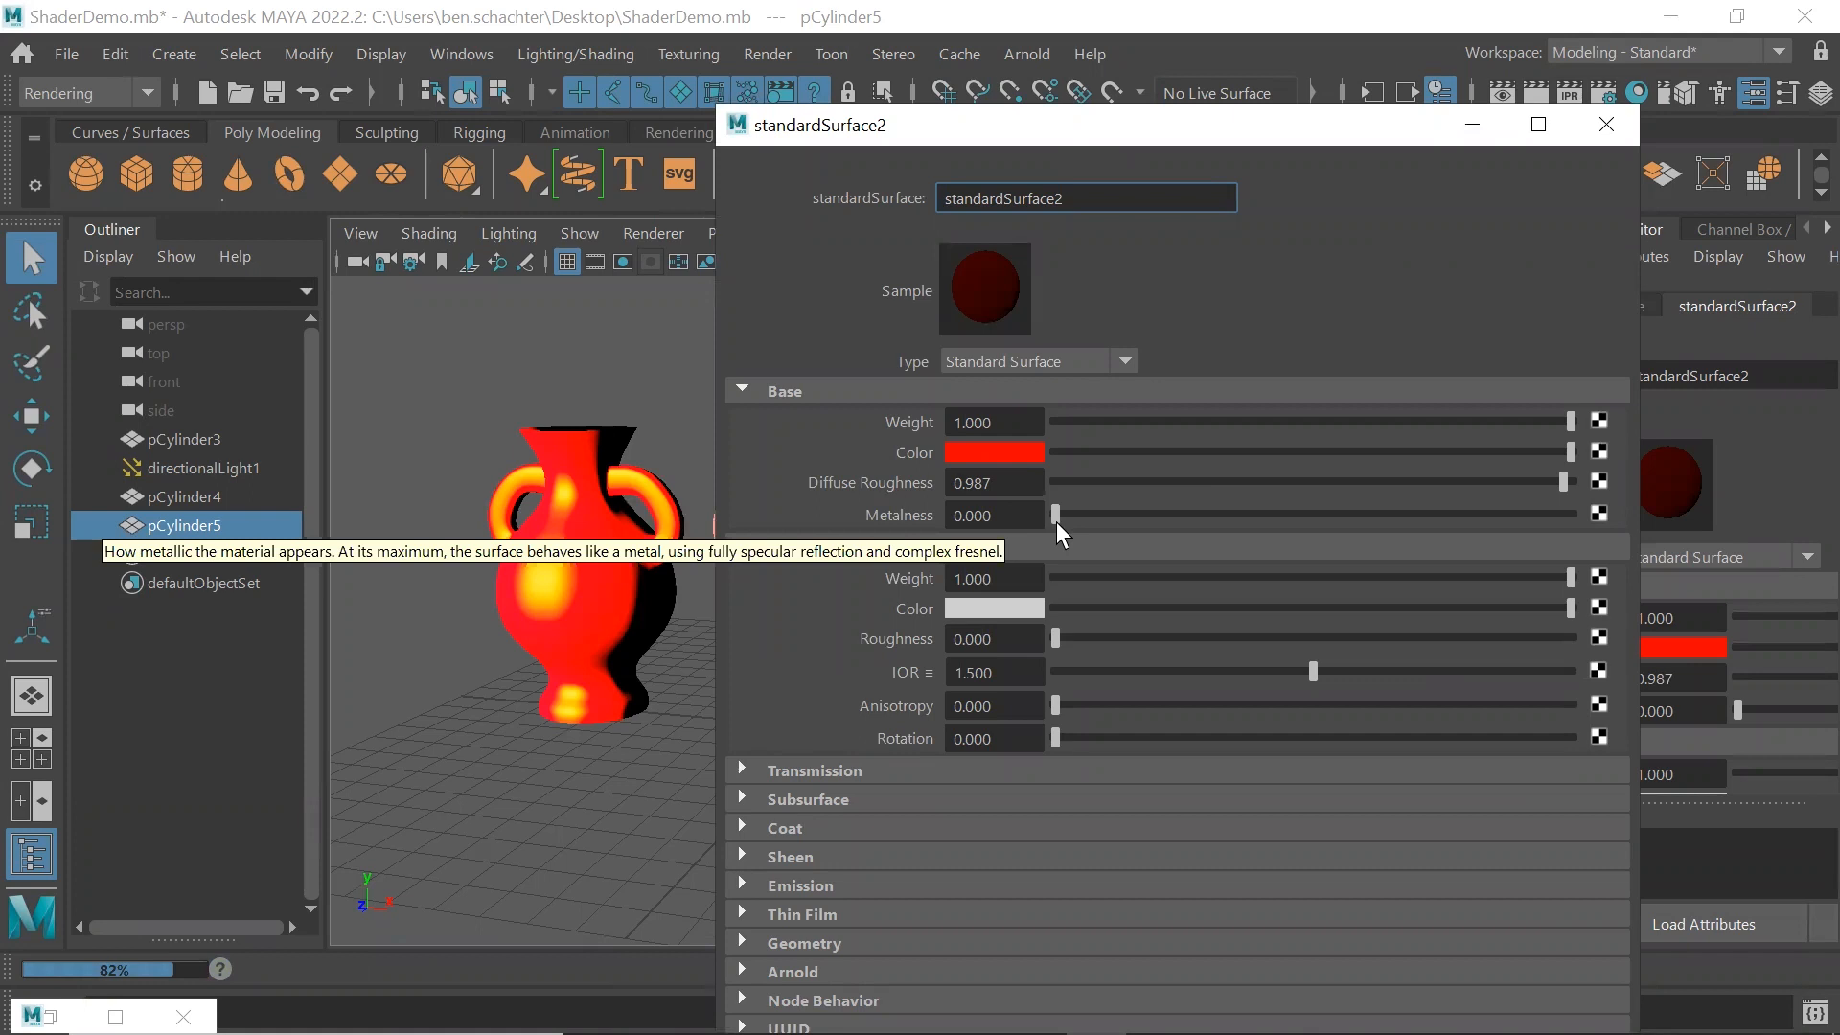
{"action": "left_click_drag", "start_coordinate": [1085, 516], "coordinate": [1548, 521]}
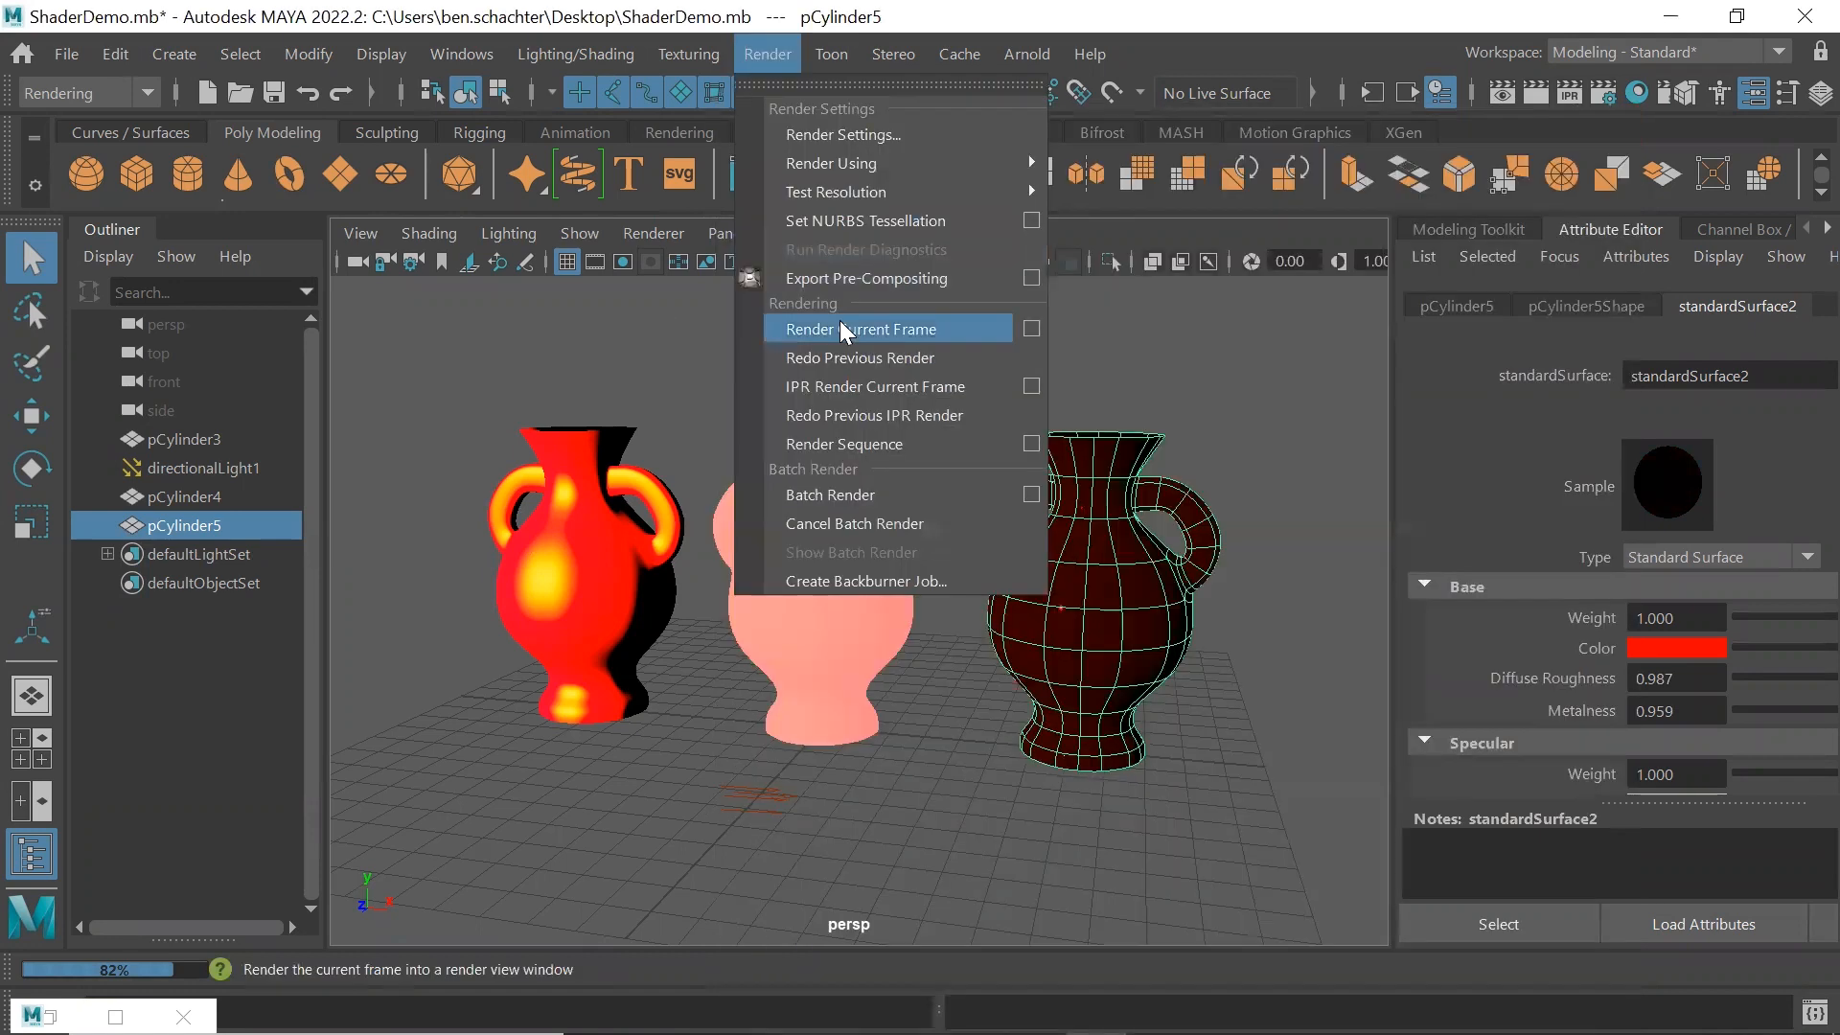
{"action": "left_click", "coordinate": [839, 320]}
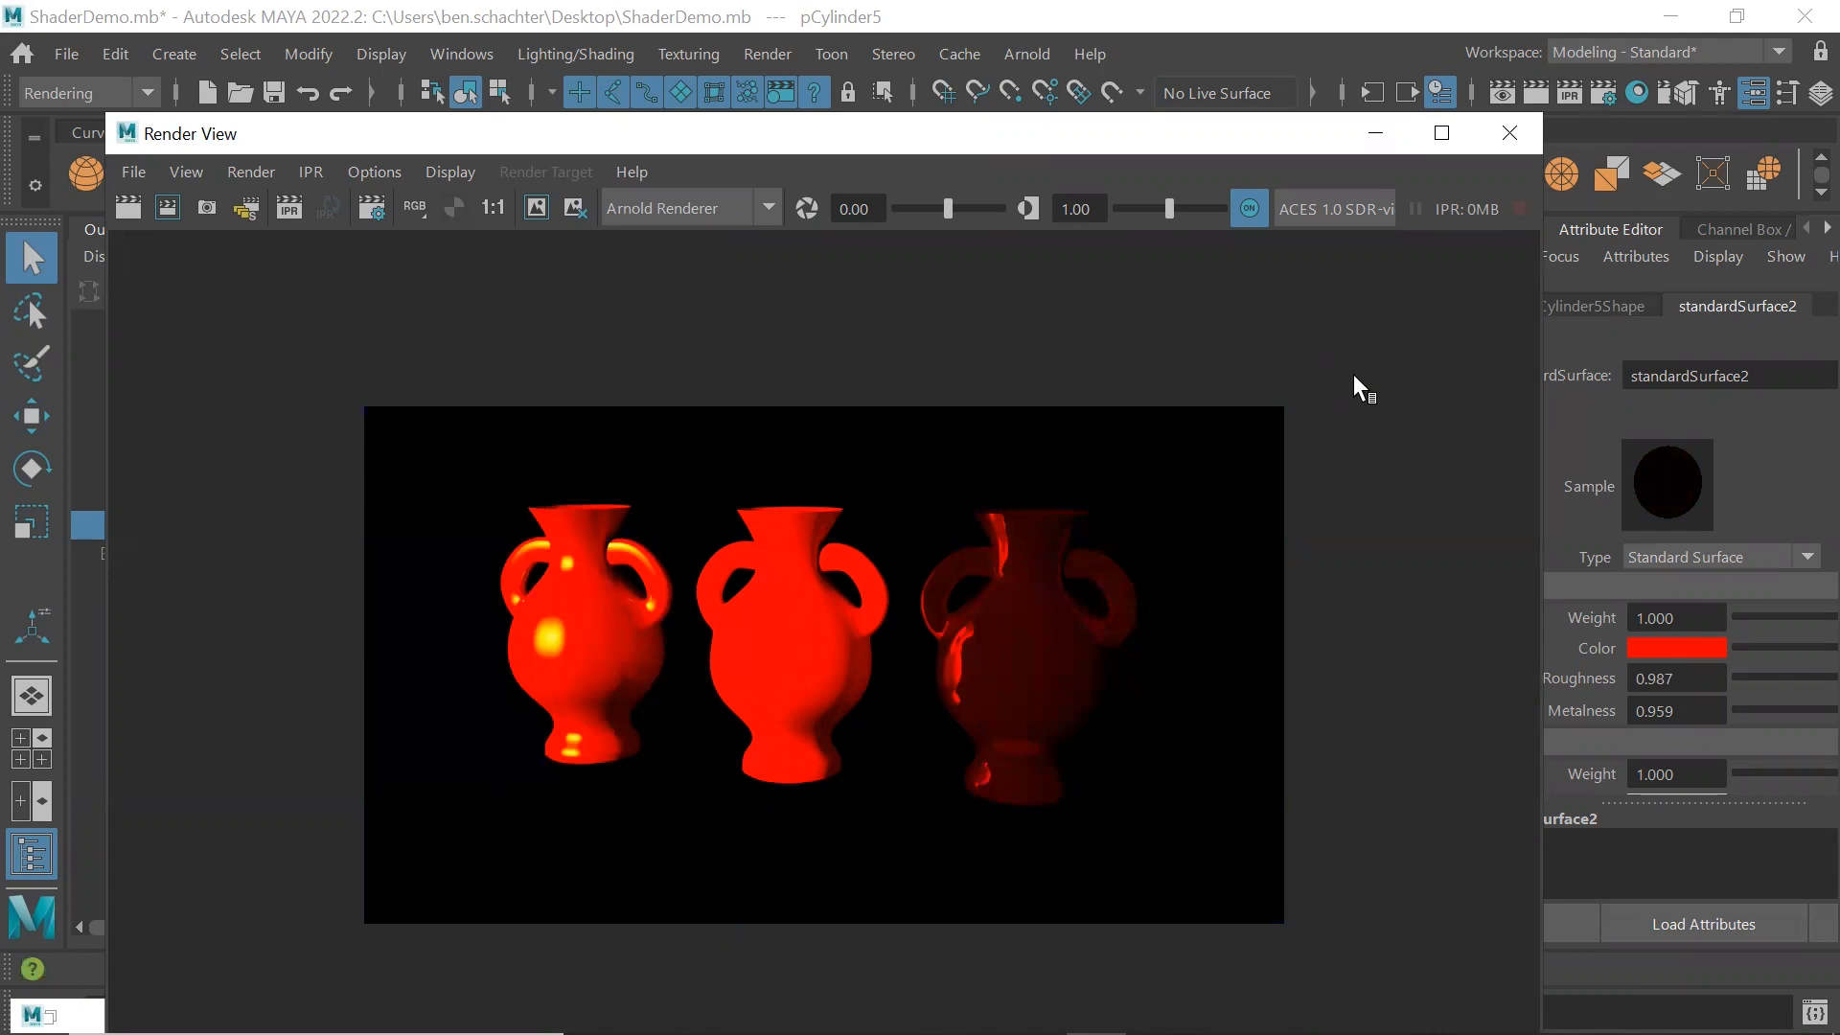
{"action": "left_click", "coordinate": [1508, 132]}
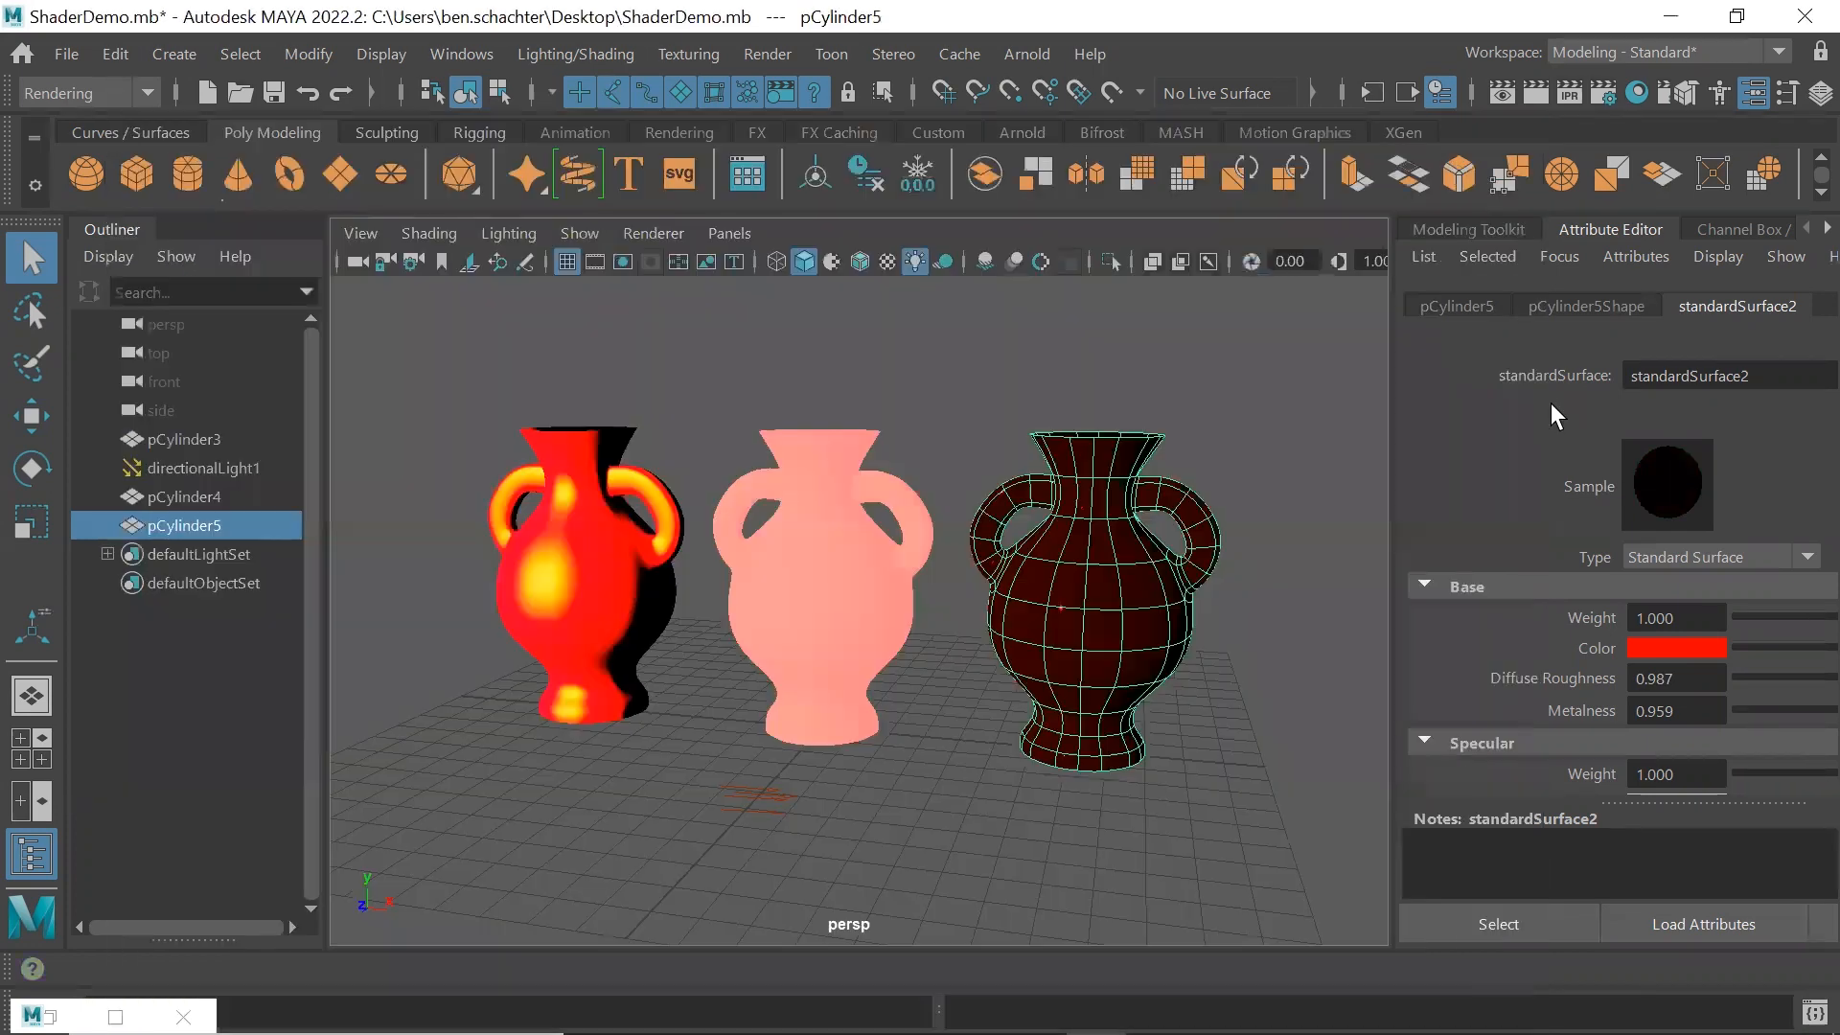
In a separate attribute window for the right vase's Standard Surface material, set Metalness to 0
{"action": "left_click", "coordinate": [1812, 923]}
{"action": "left_click_drag", "start_coordinate": [1144, 362], "coordinate": [1175, 157]}
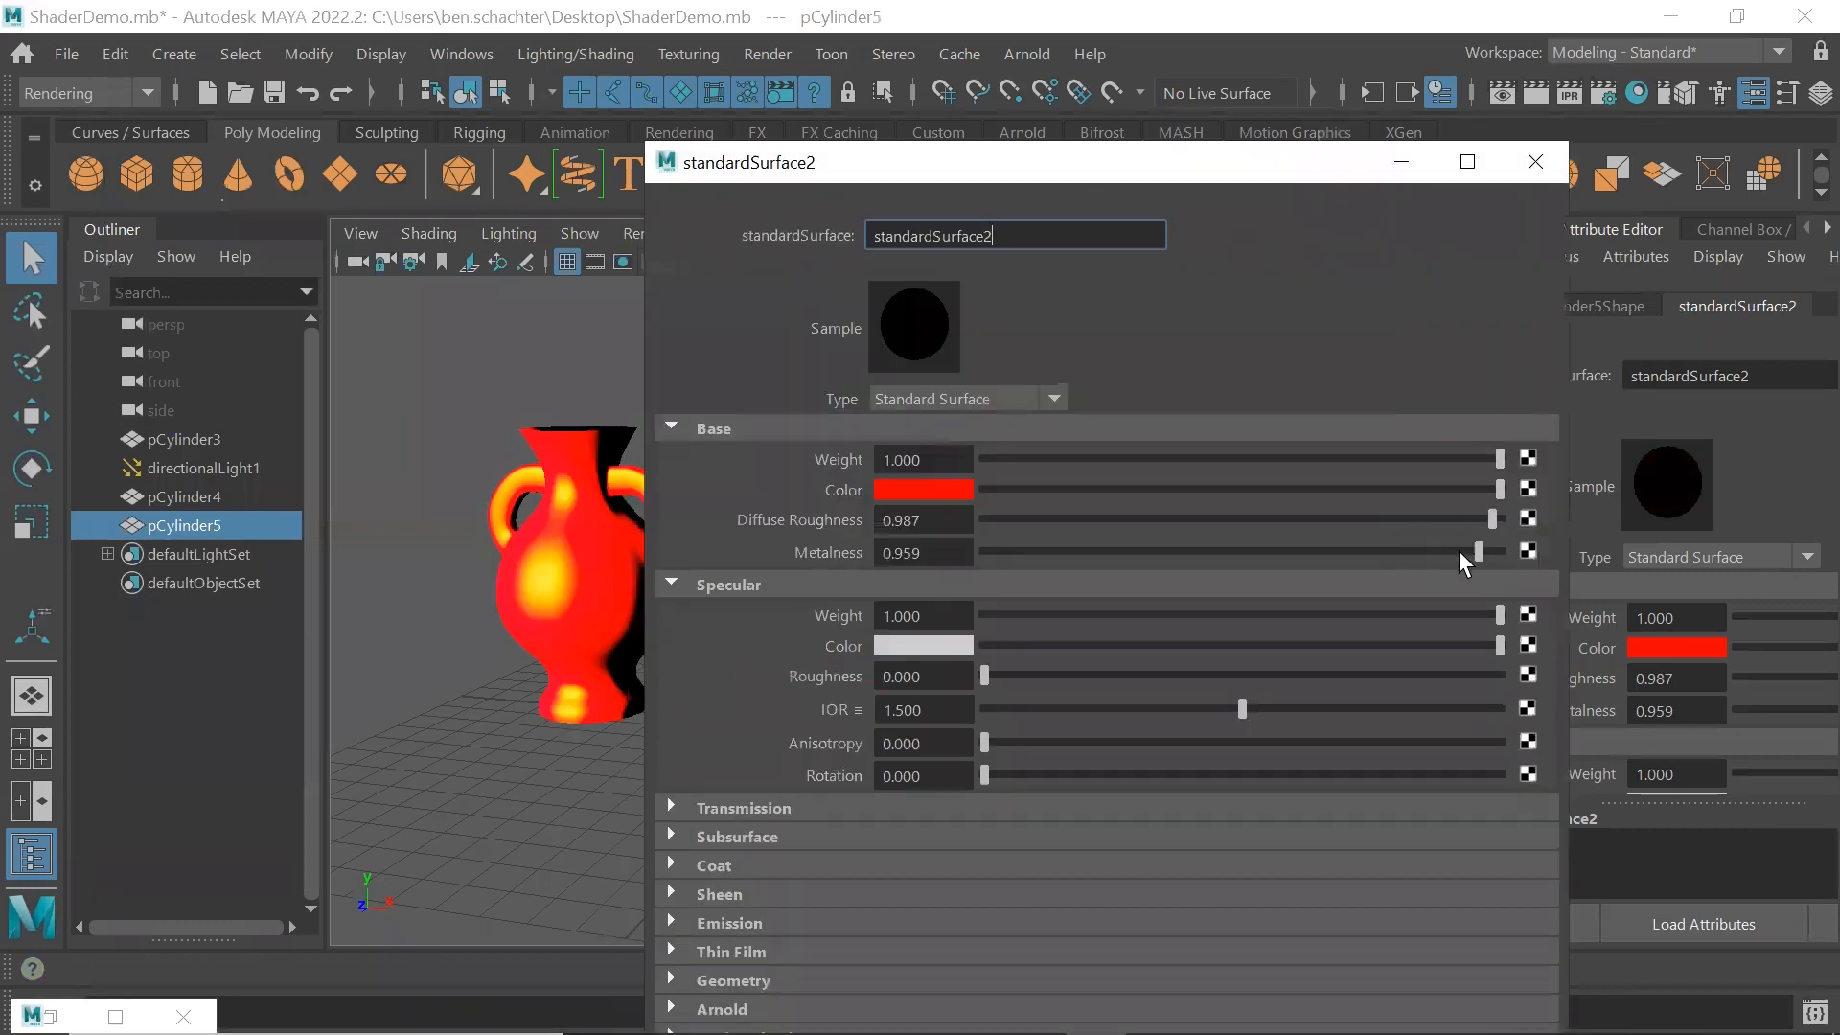
{"action": "left_click_drag", "start_coordinate": [1357, 550], "coordinate": [966, 545]}
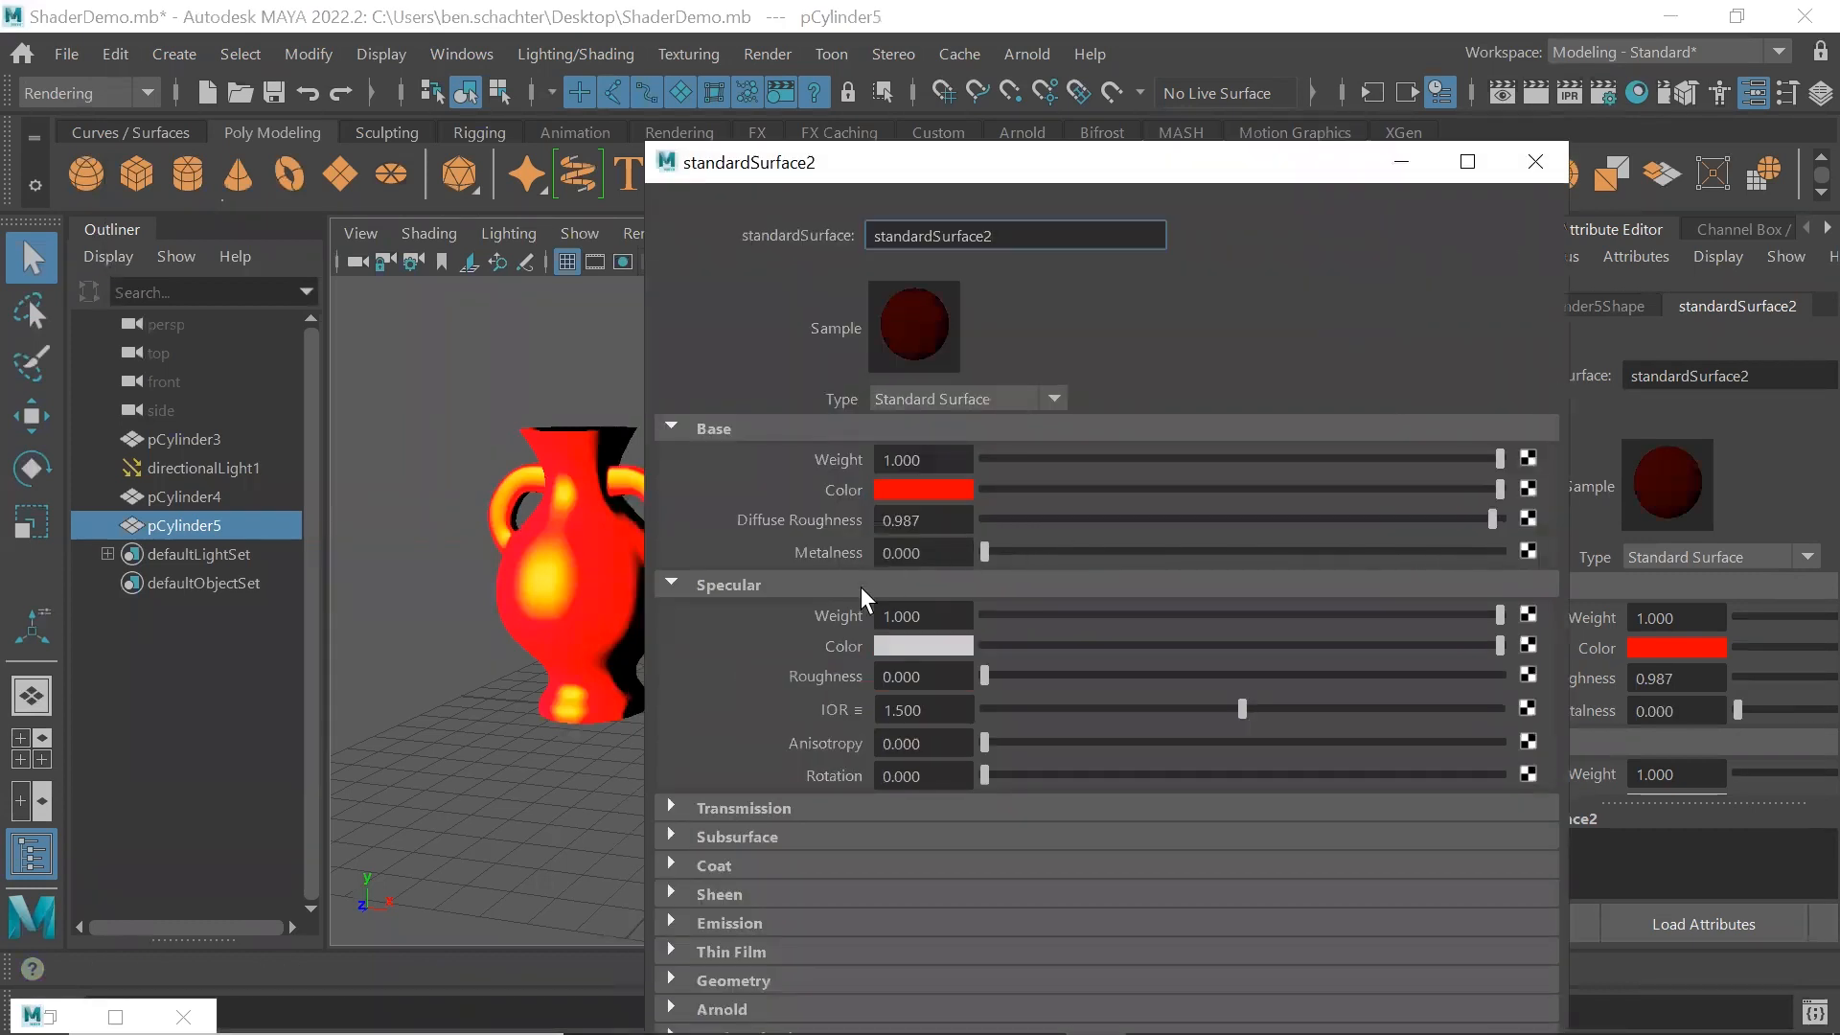
Set the right vase's Transmission Weight to 0.760, Depth to 9.808 and Scatter to black, and close the attribute window
{"action": "left_click", "coordinate": [669, 585]}
{"action": "left_click", "coordinate": [670, 614]}
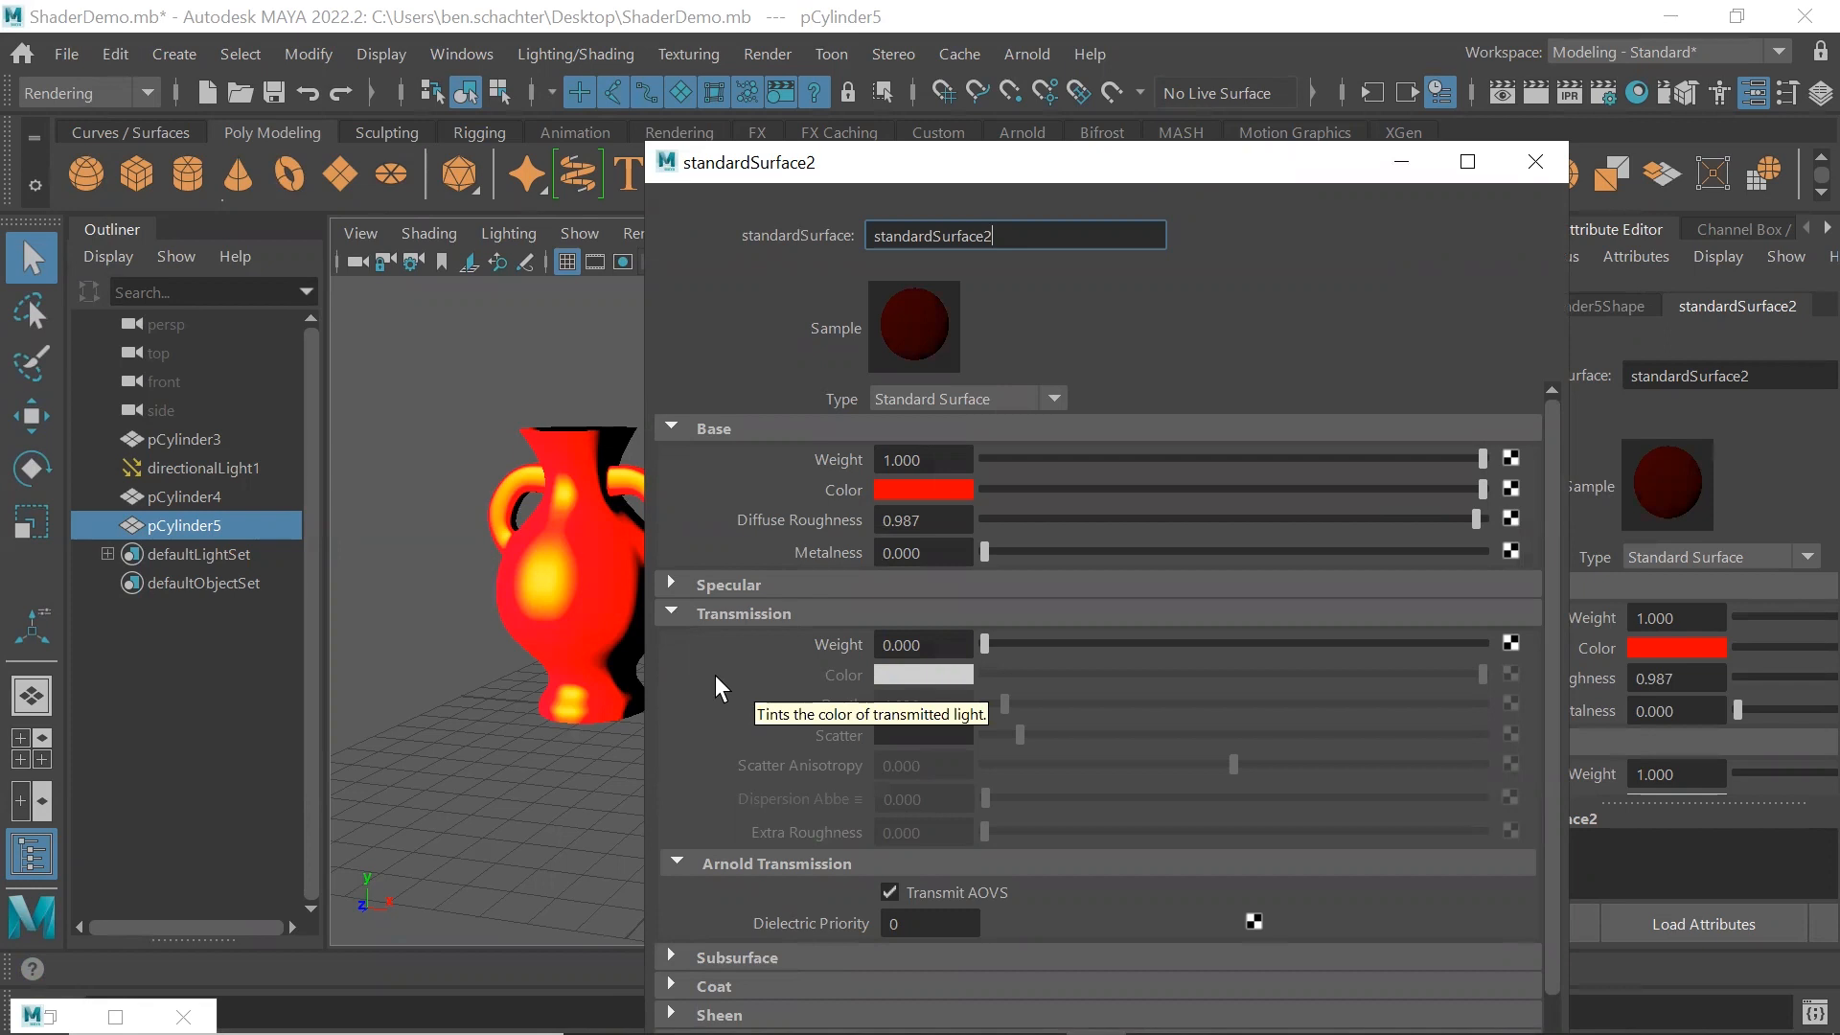
{"action": "left_click_drag", "start_coordinate": [982, 644], "coordinate": [1359, 639]}
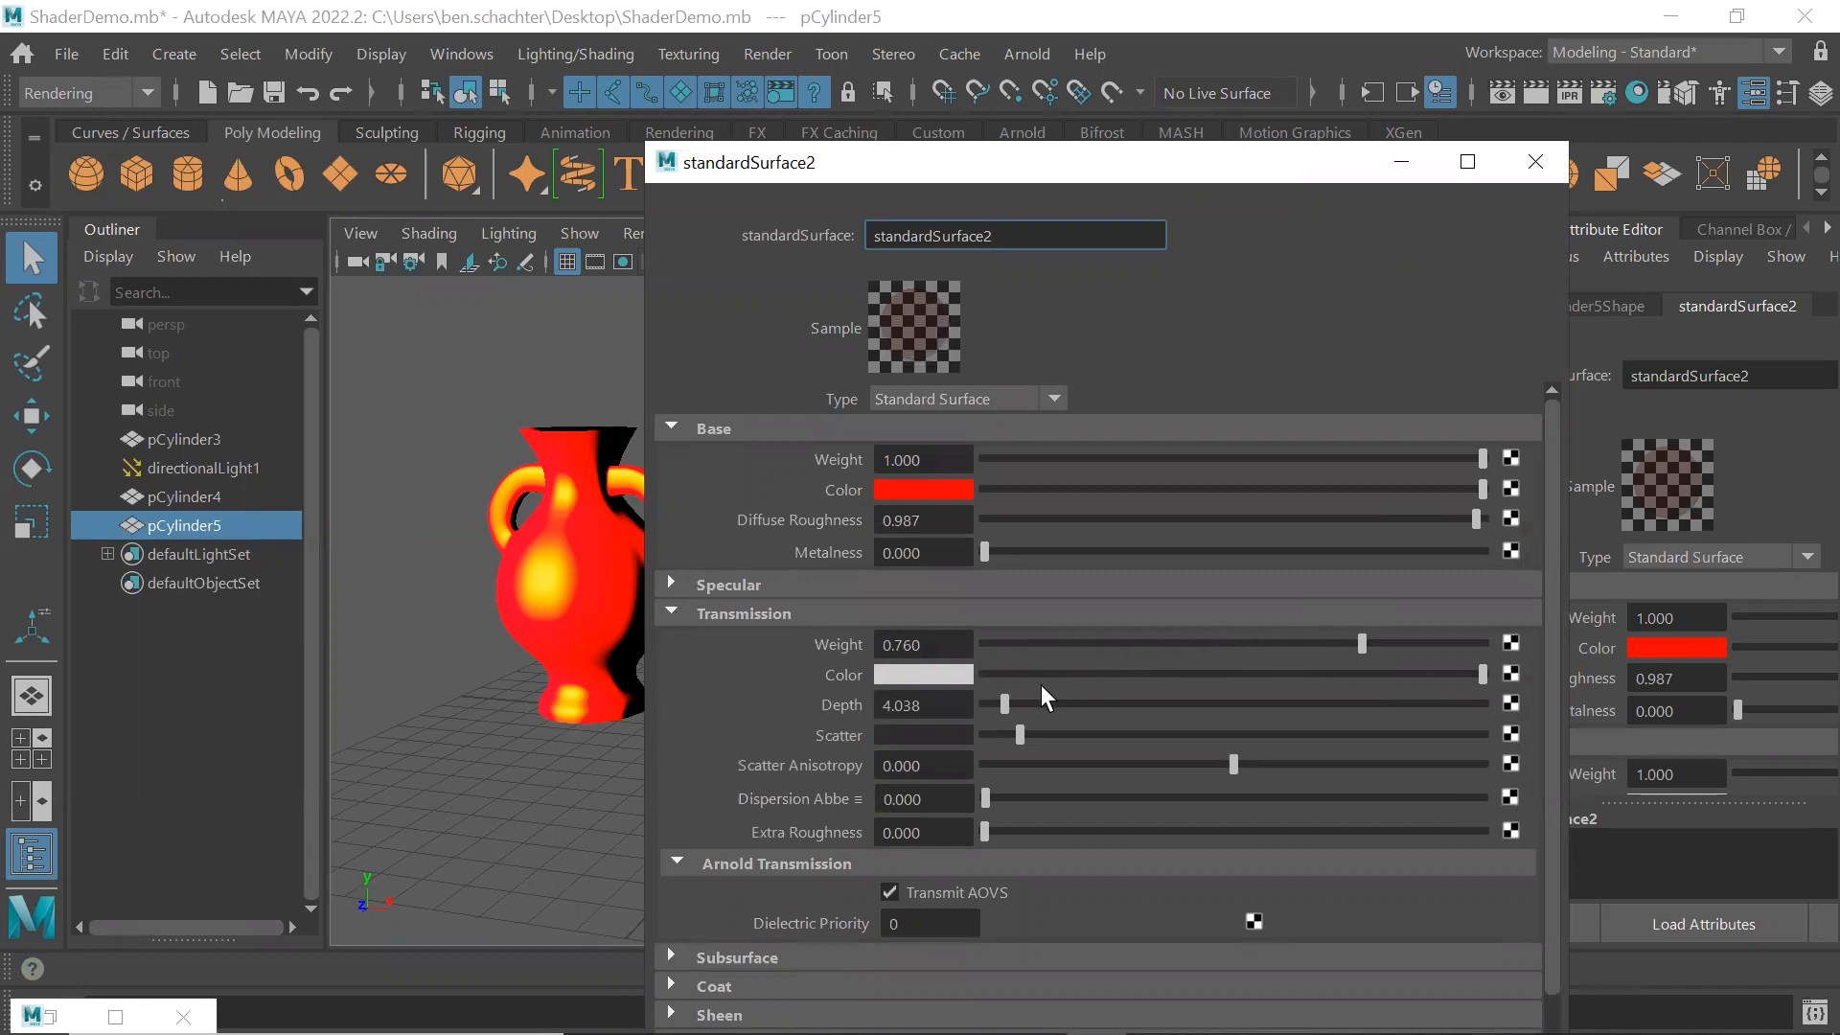
{"action": "mouse_move", "coordinate": [1004, 704]}
{"action": "left_mouse_down"}
{"action": "mouse_move", "coordinate": [964, 703]}
{"action": "mouse_move", "coordinate": [1000, 734]}
{"action": "mouse_move", "coordinate": [967, 736]}
{"action": "mouse_move", "coordinate": [998, 702]}
{"action": "mouse_move", "coordinate": [1031, 701]}
{"action": "left_mouse_up"}
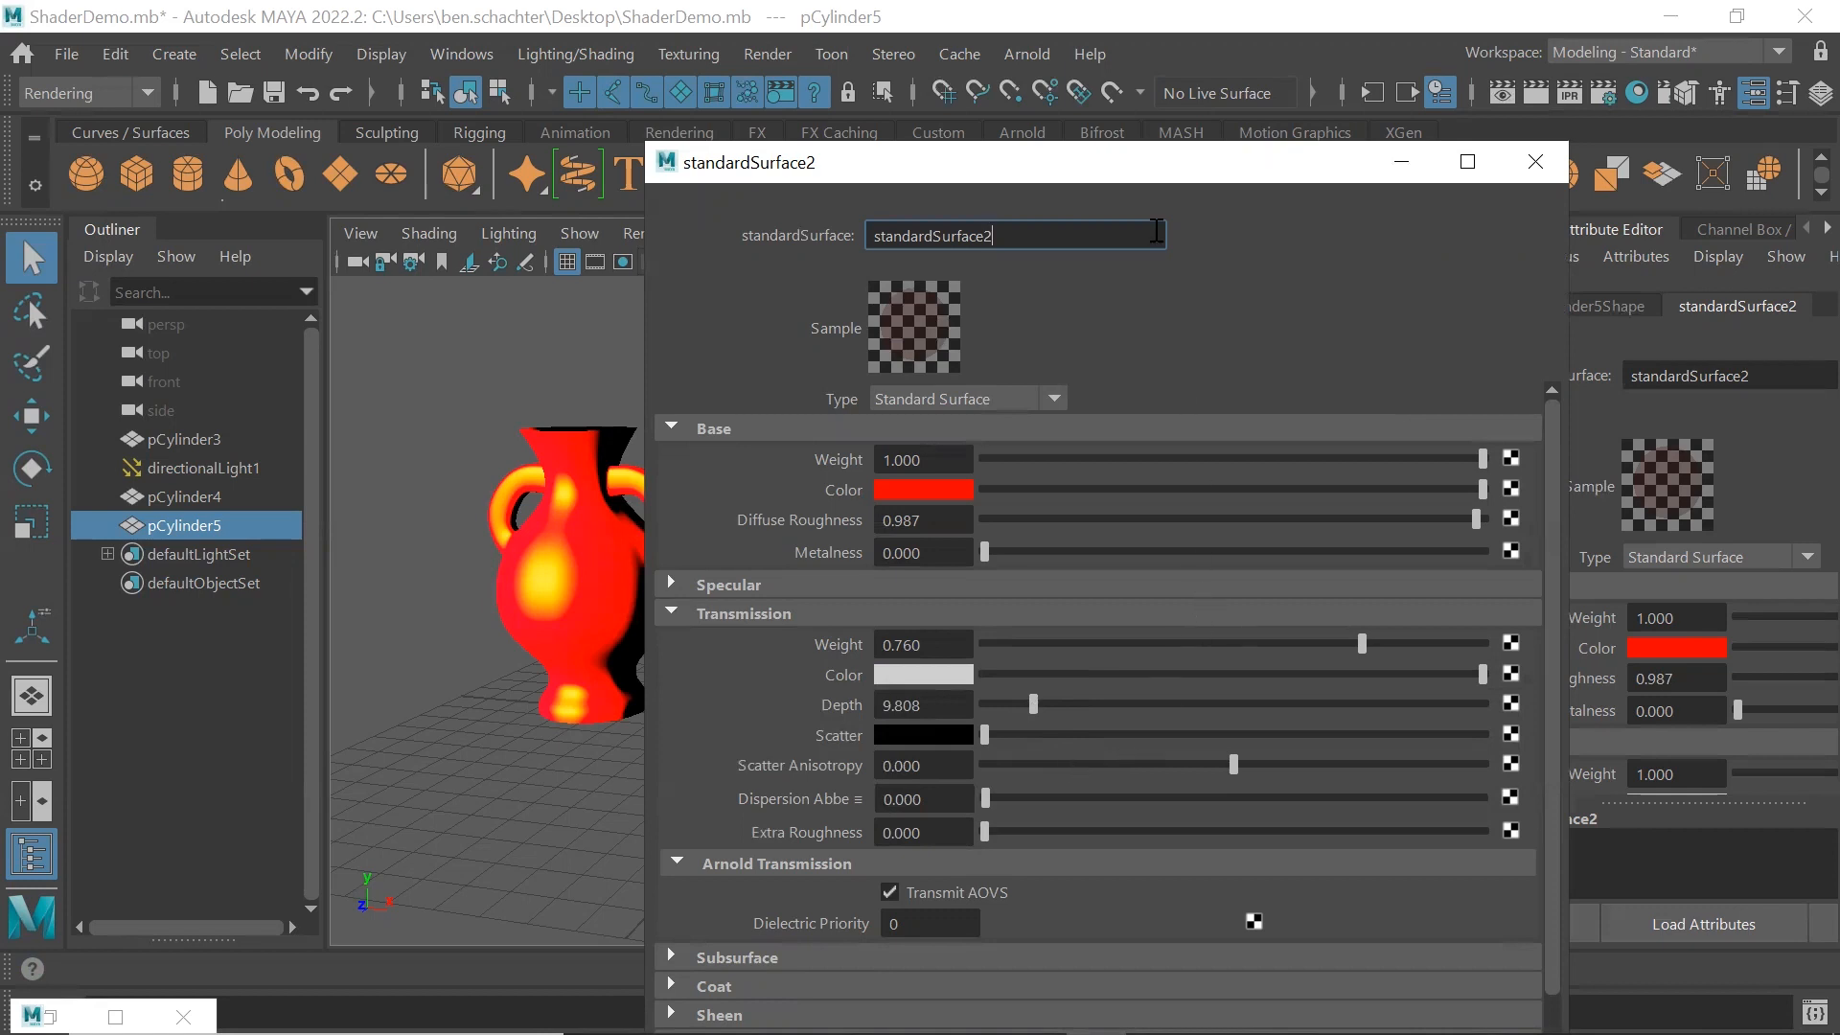
{"action": "left_click_drag", "start_coordinate": [1086, 181], "coordinate": [1035, 197]}
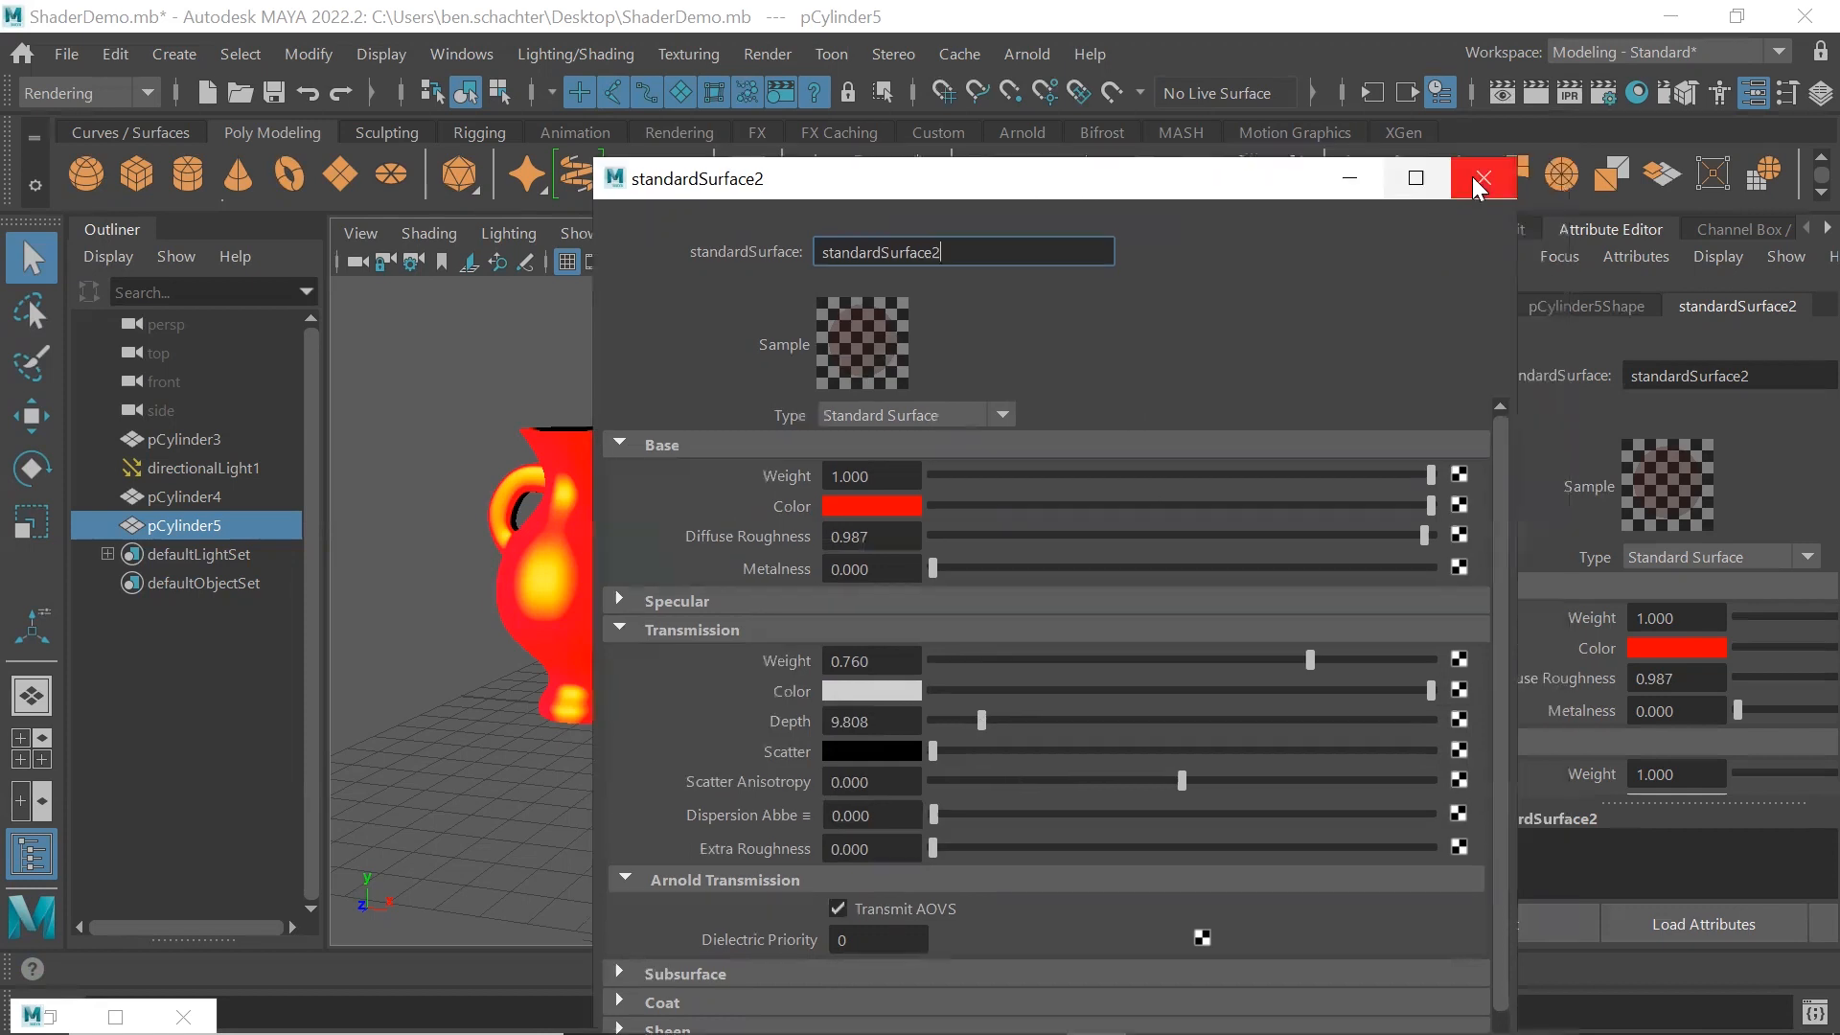
{"action": "left_click", "coordinate": [1479, 174]}
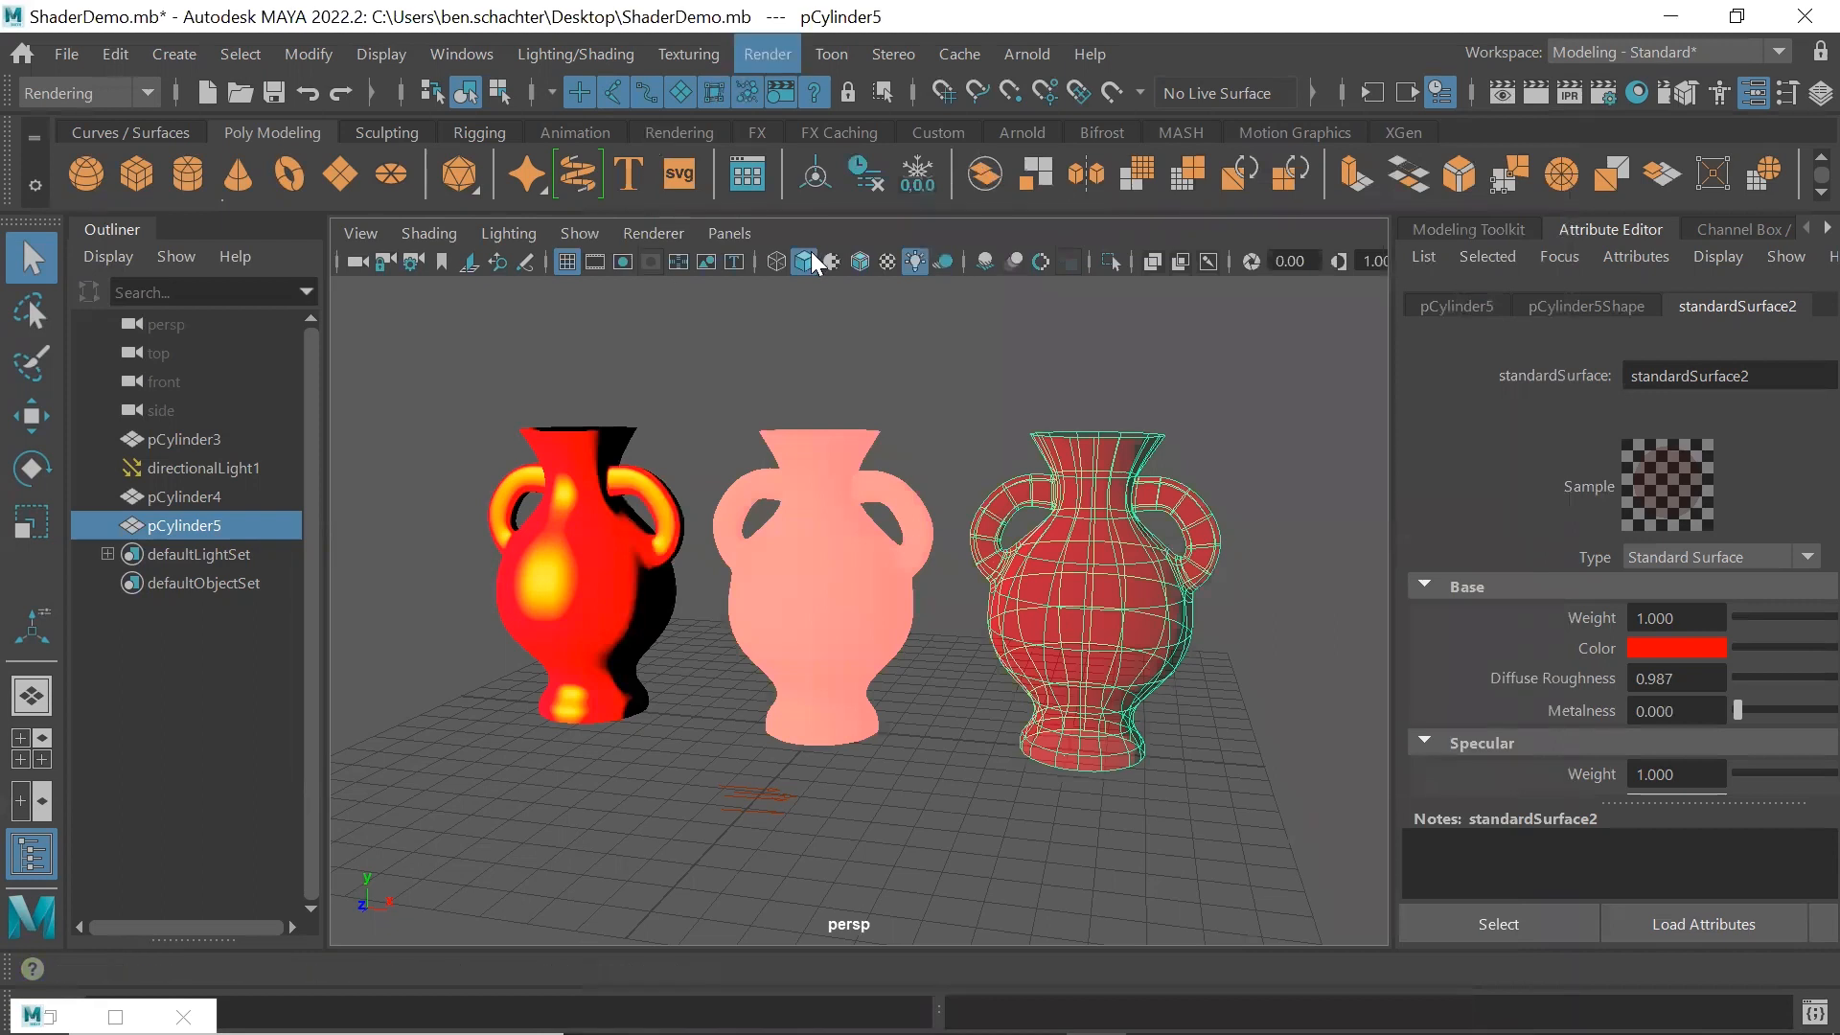
Render the current frame to examine the right vase's transmission, and close the render view
{"action": "left_click", "coordinate": [767, 54]}
{"action": "left_click", "coordinate": [832, 328]}
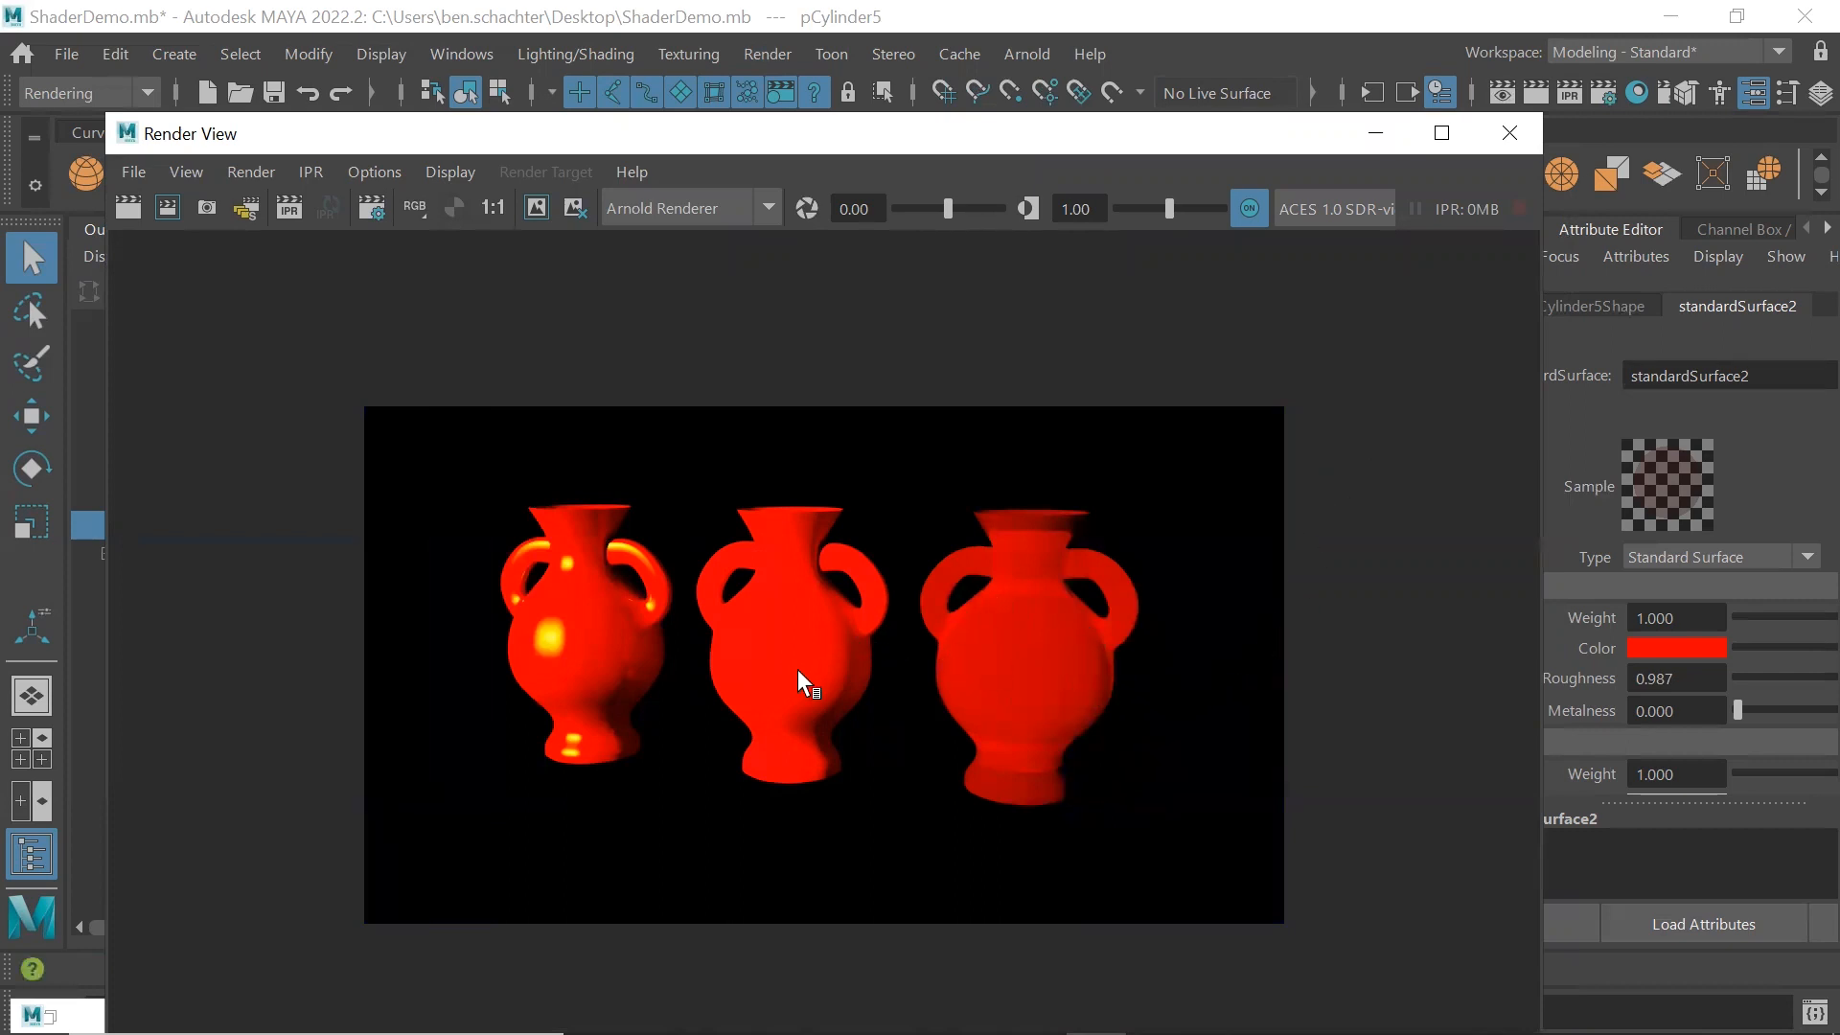
{"action": "left_click", "coordinate": [1508, 134]}
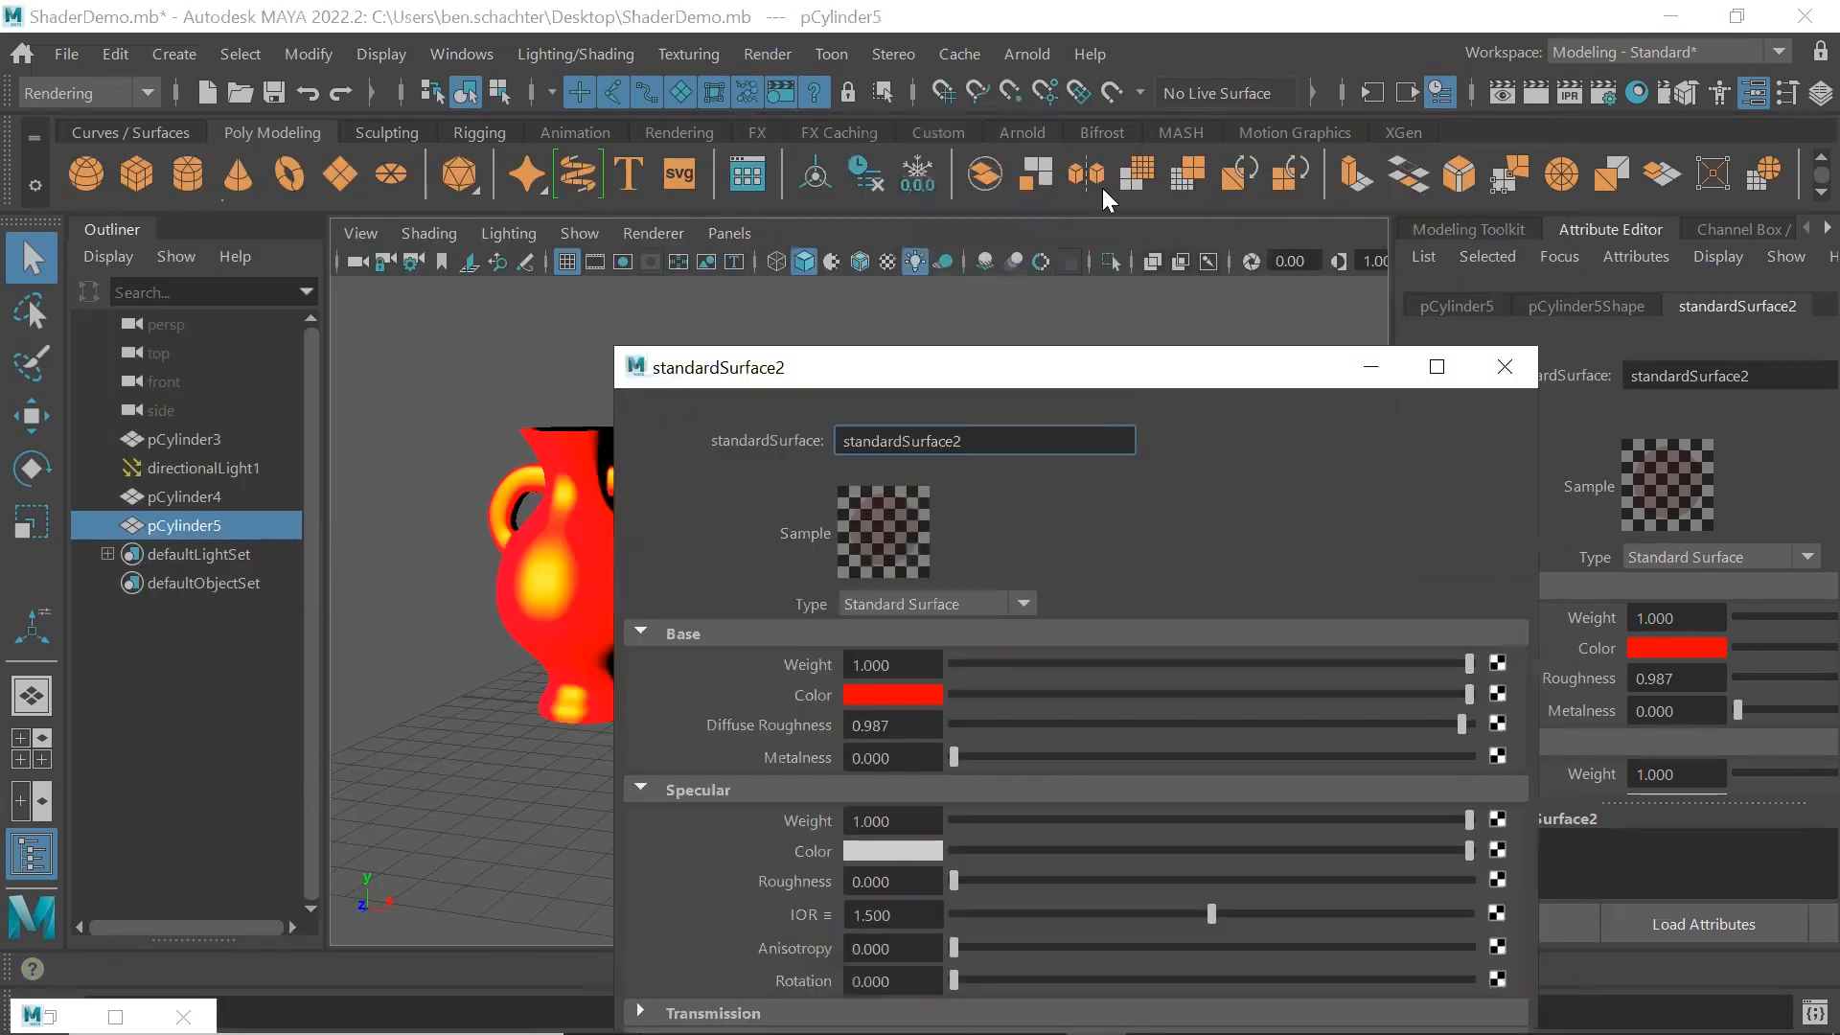
Set the right vase's Transmission Depth to 25.577 and Scatter color to yellow, and close the attribute window
{"action": "left_click", "coordinate": [640, 625]}
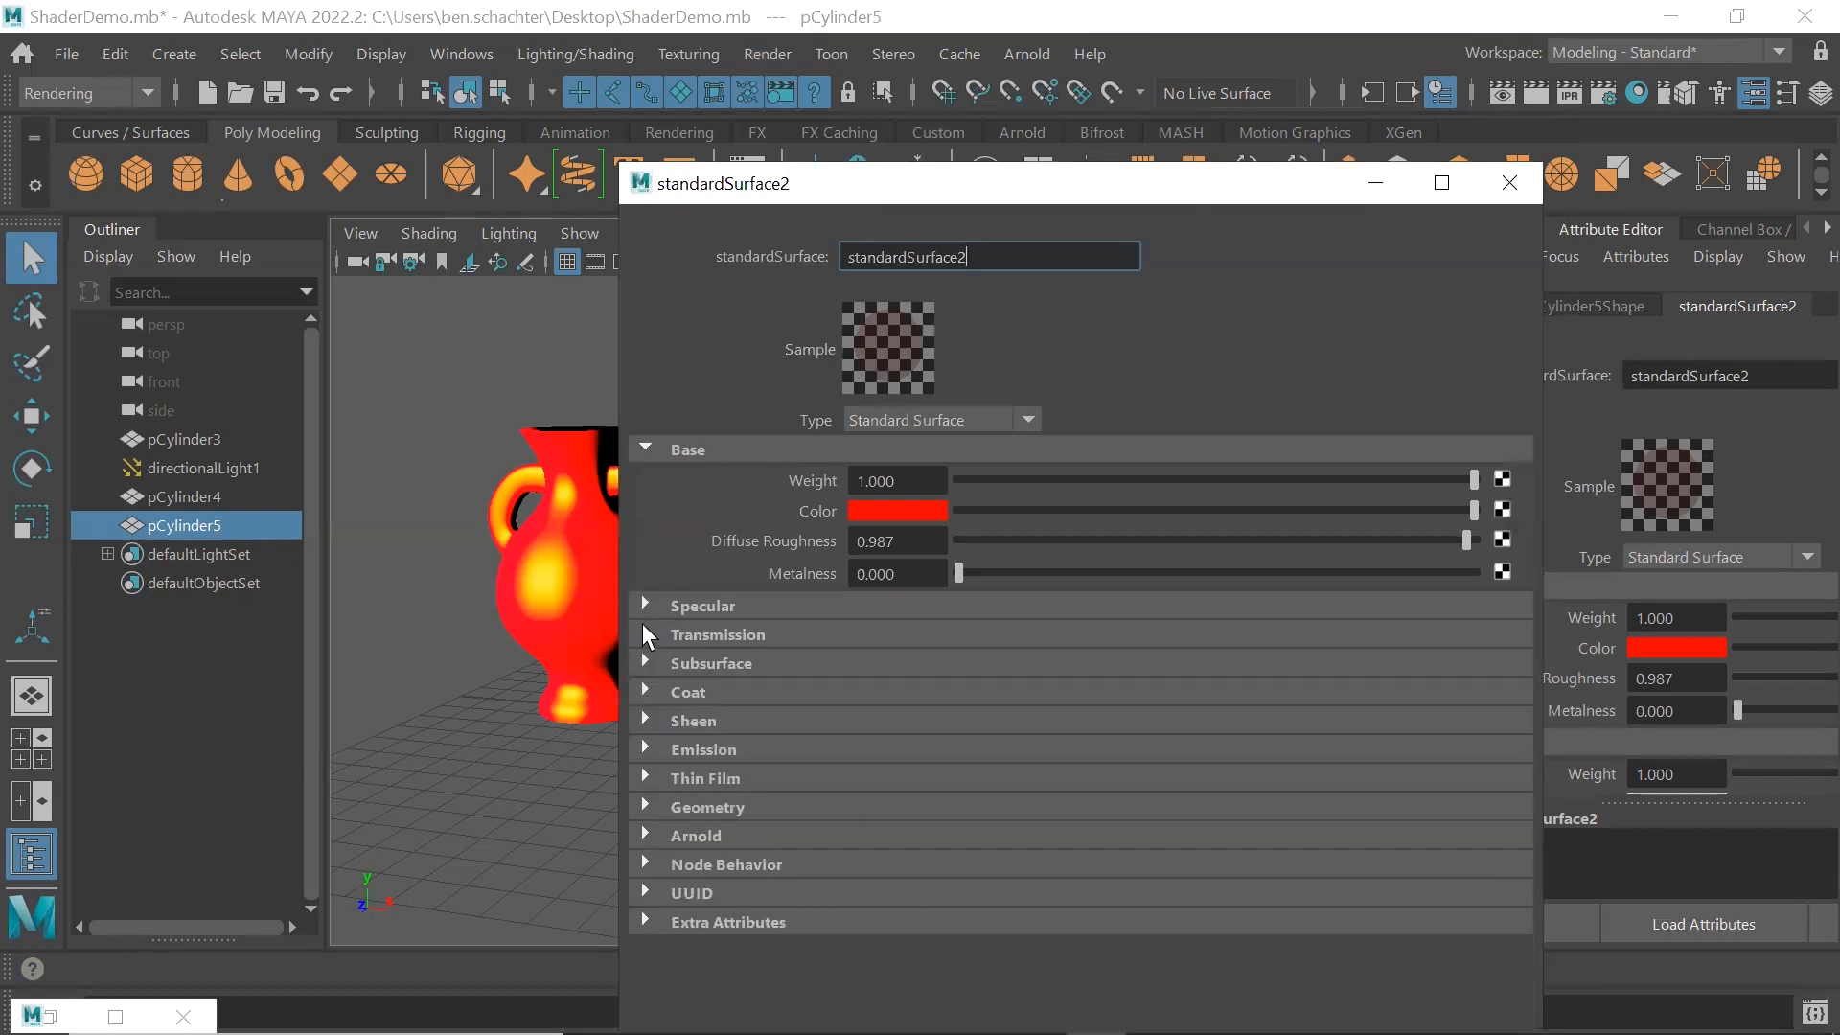
{"action": "left_click", "coordinate": [643, 628]}
{"action": "left_click_drag", "start_coordinate": [1008, 719], "coordinate": [1085, 724]}
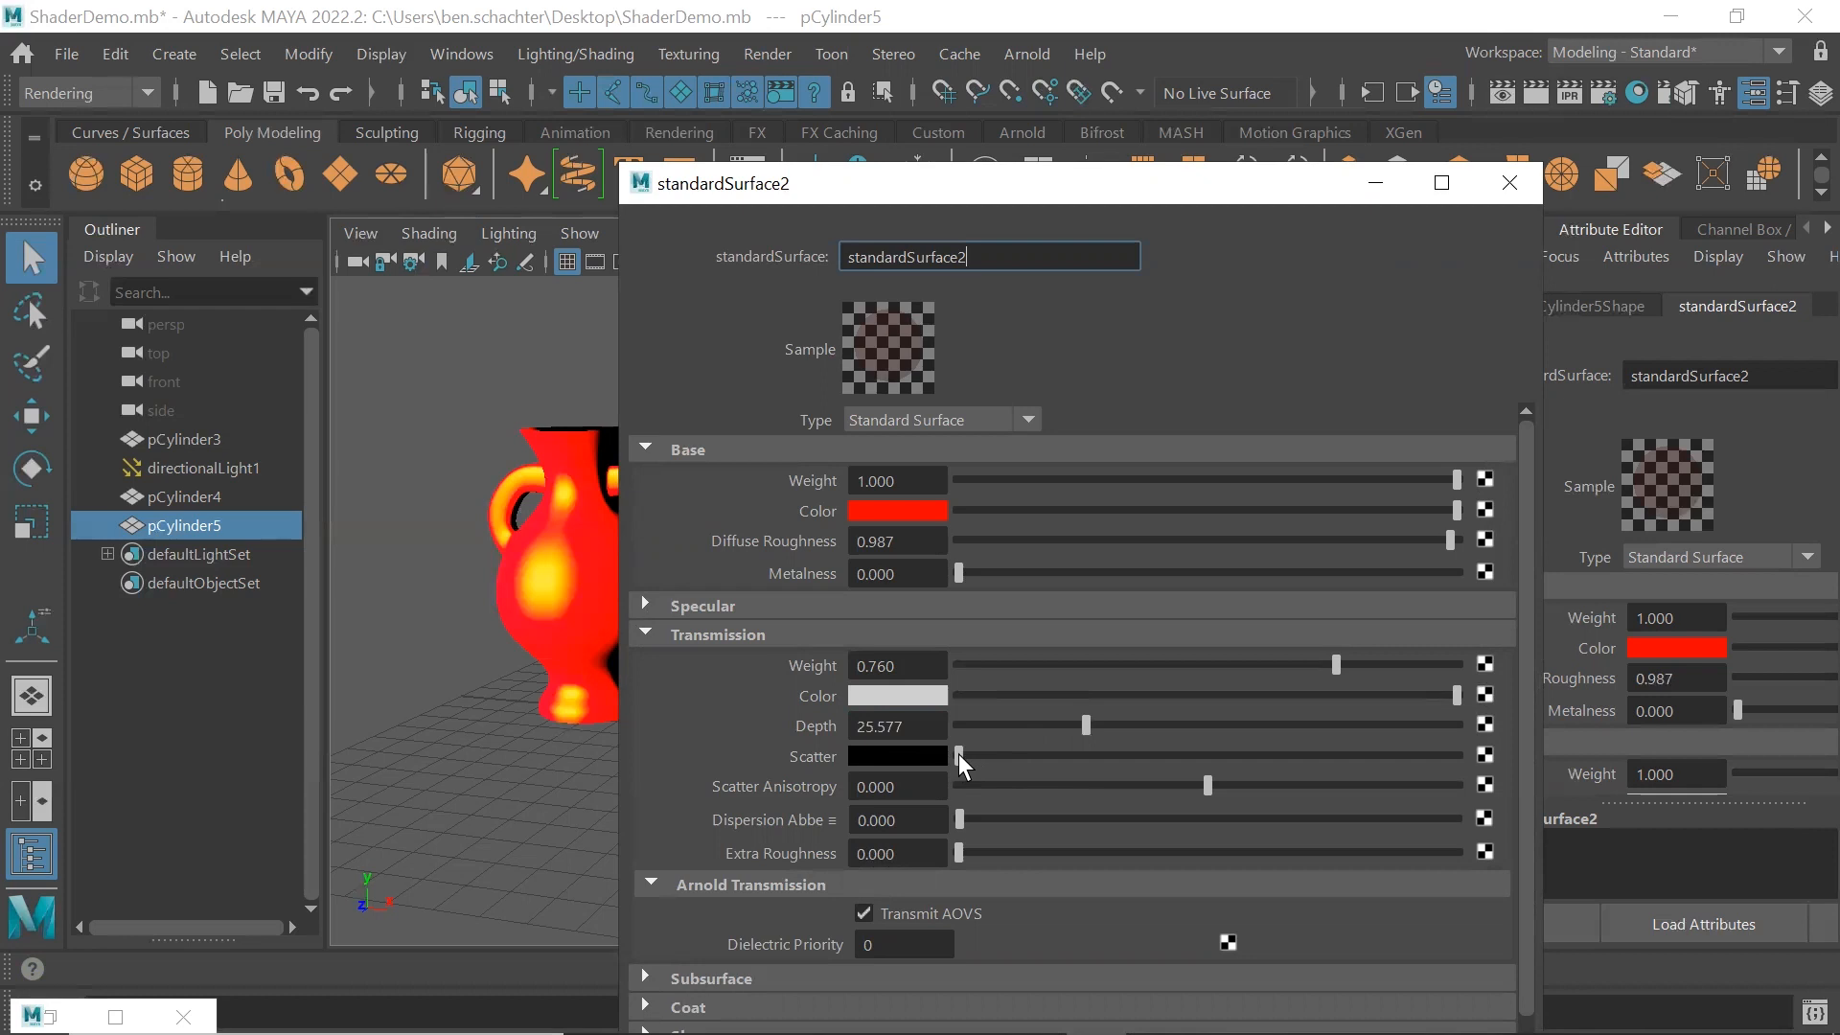
{"action": "left_click_drag", "start_coordinate": [979, 753], "coordinate": [1001, 749]}
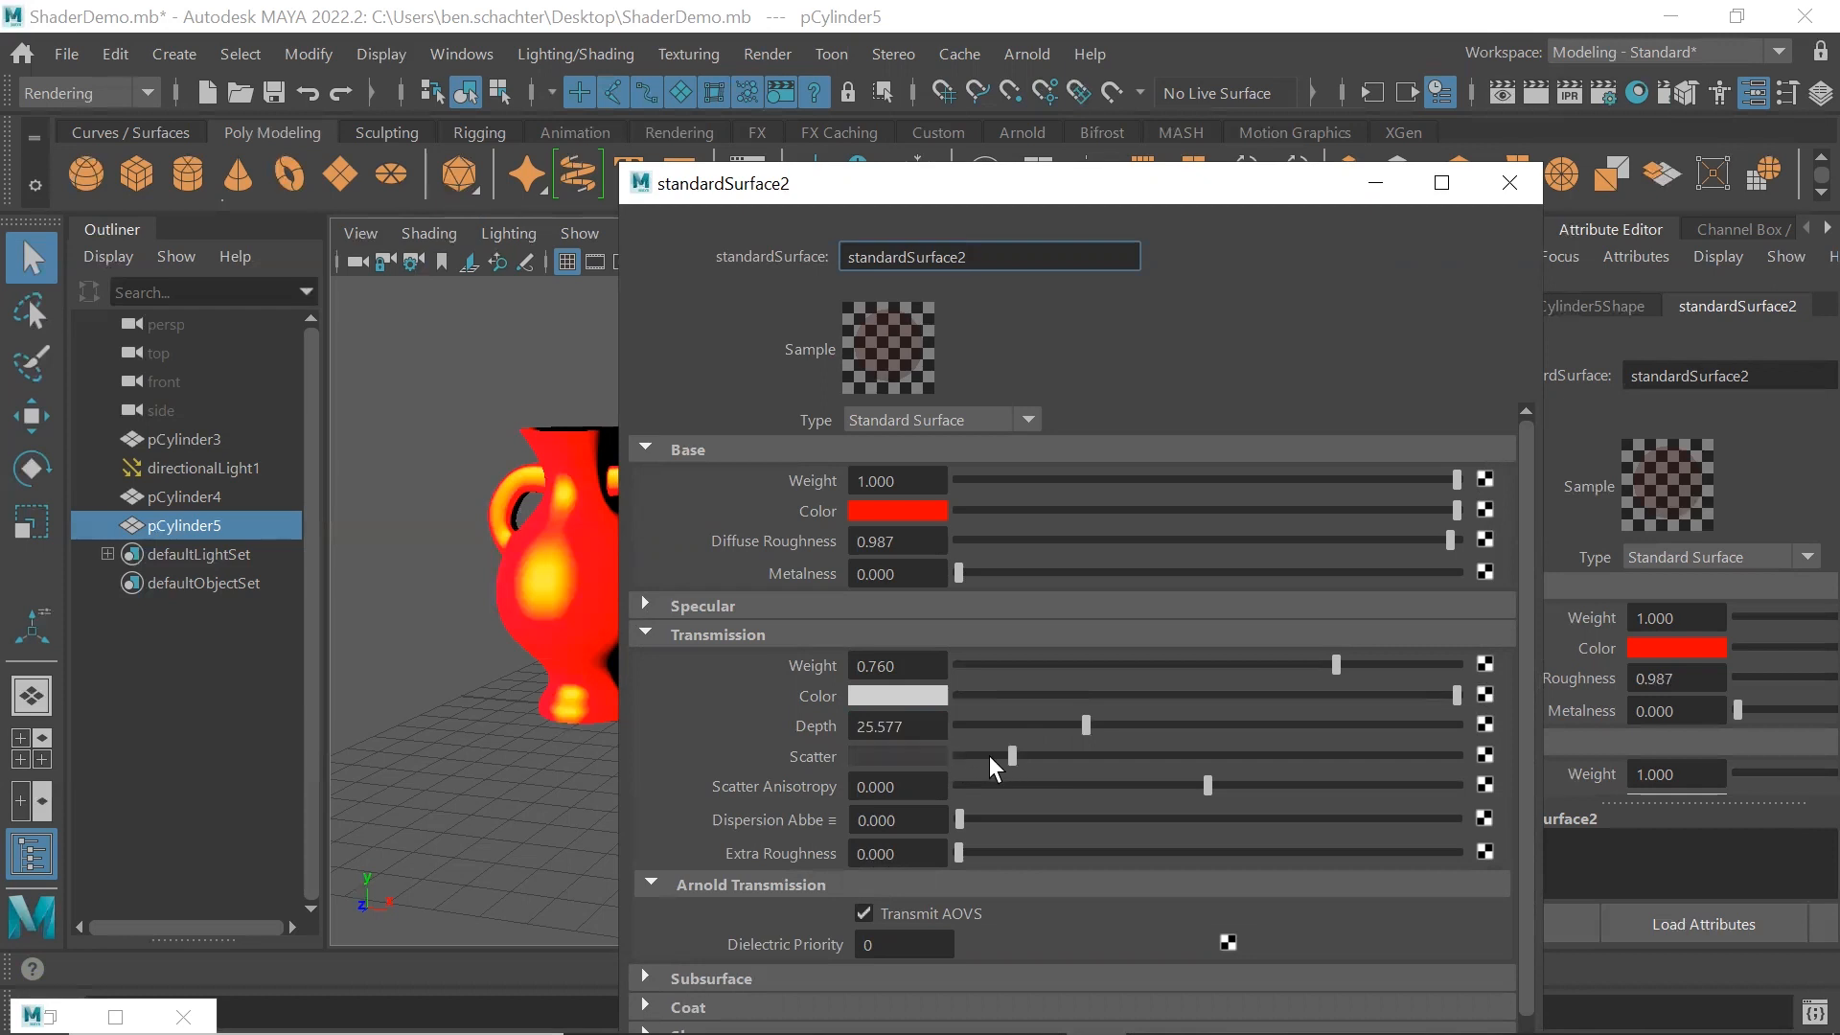
{"action": "left_click", "coordinate": [913, 754]}
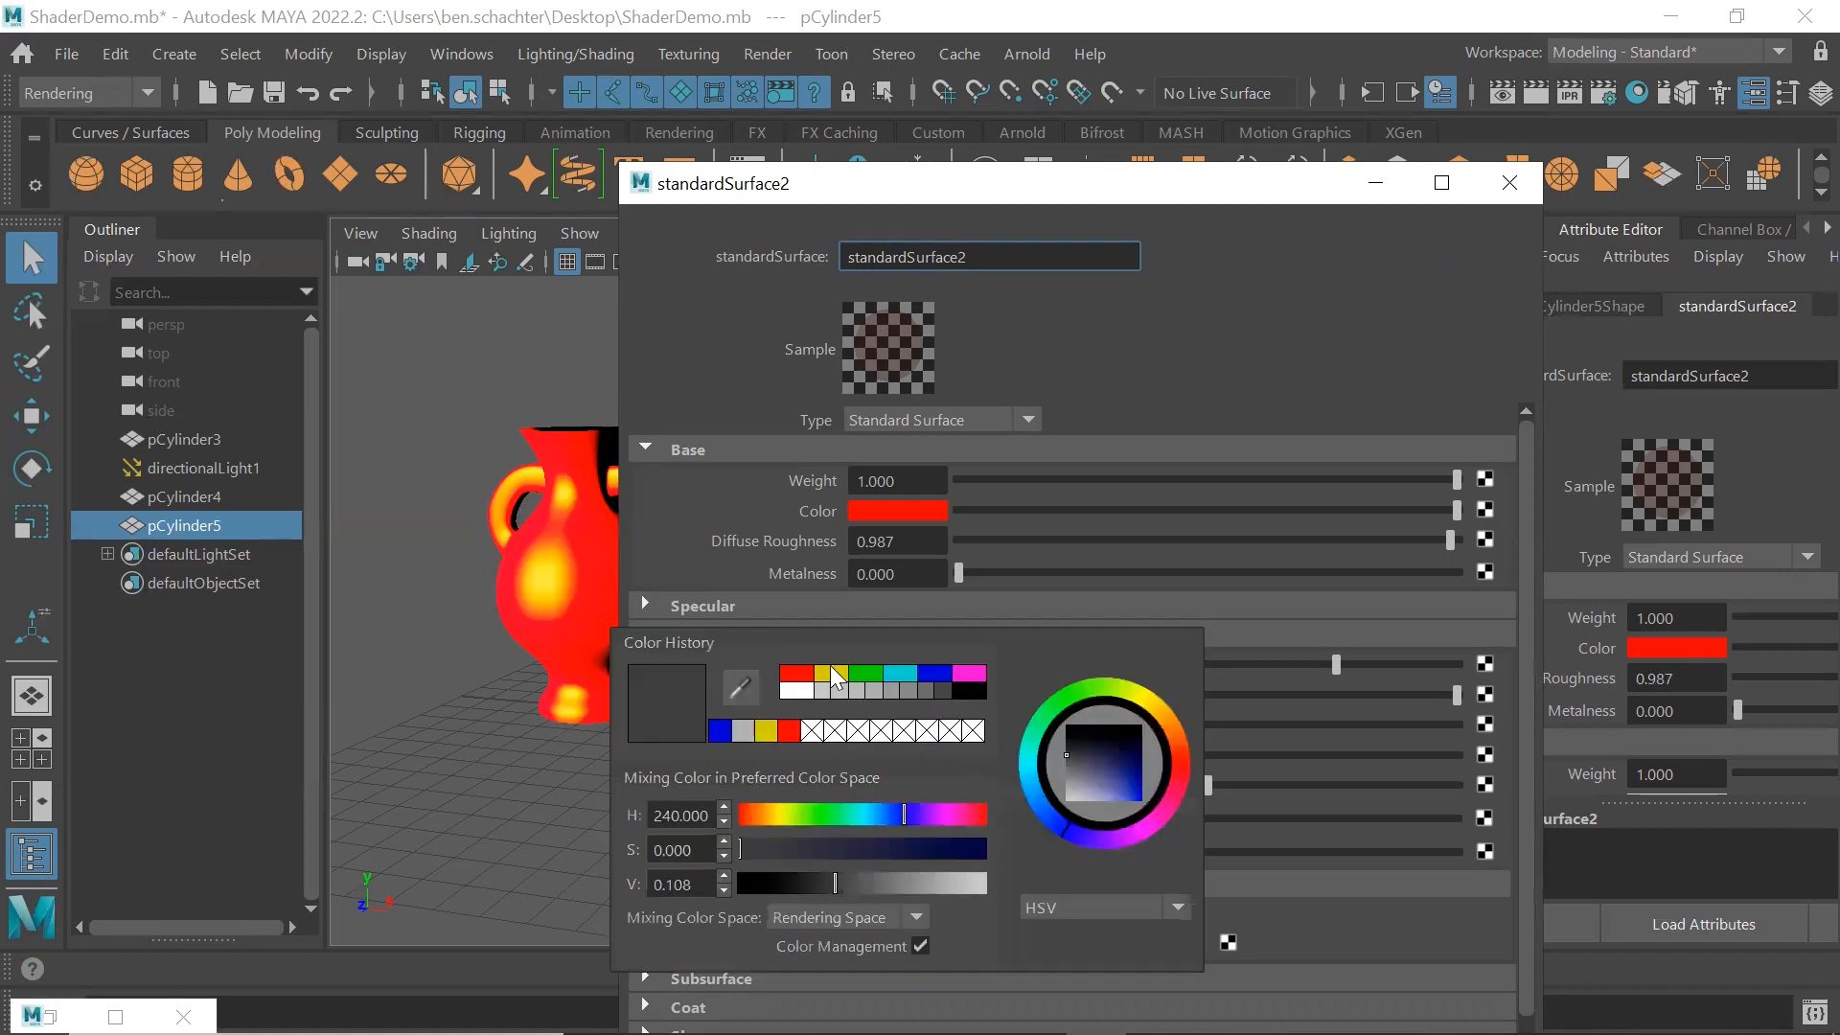
{"action": "left_click", "coordinate": [831, 672]}
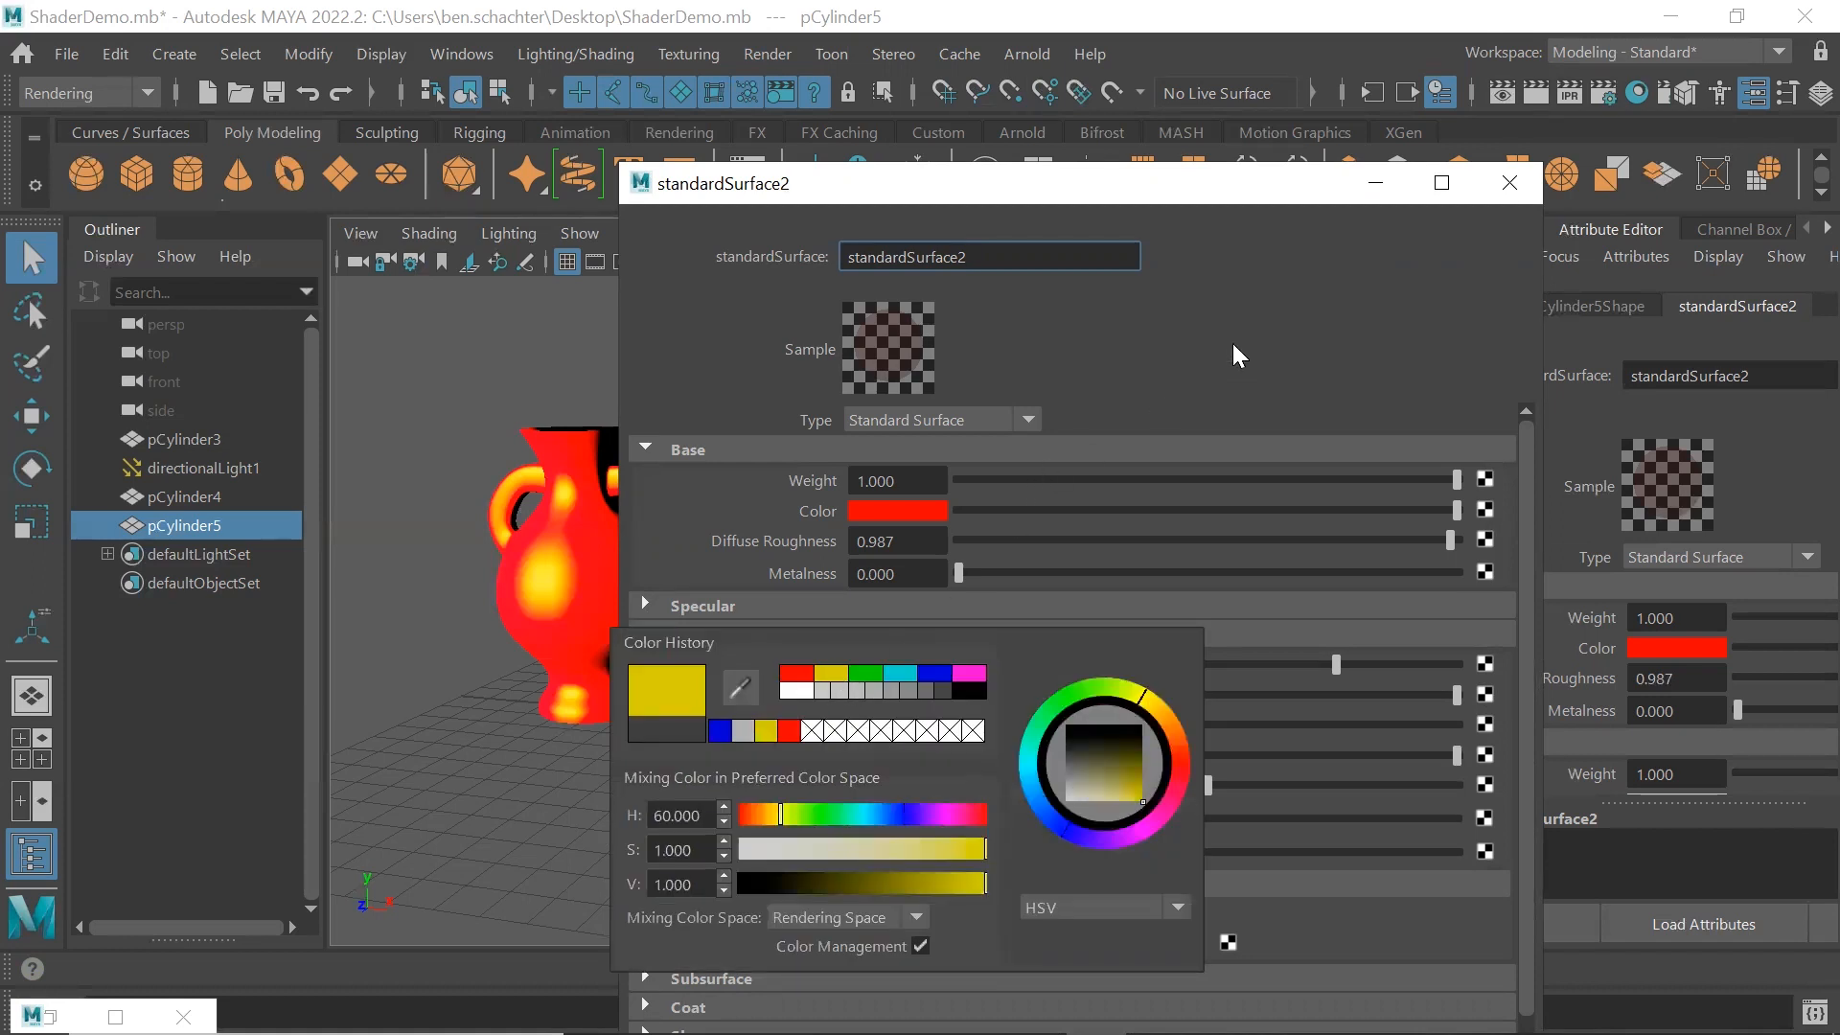
{"action": "left_click", "coordinate": [1509, 183]}
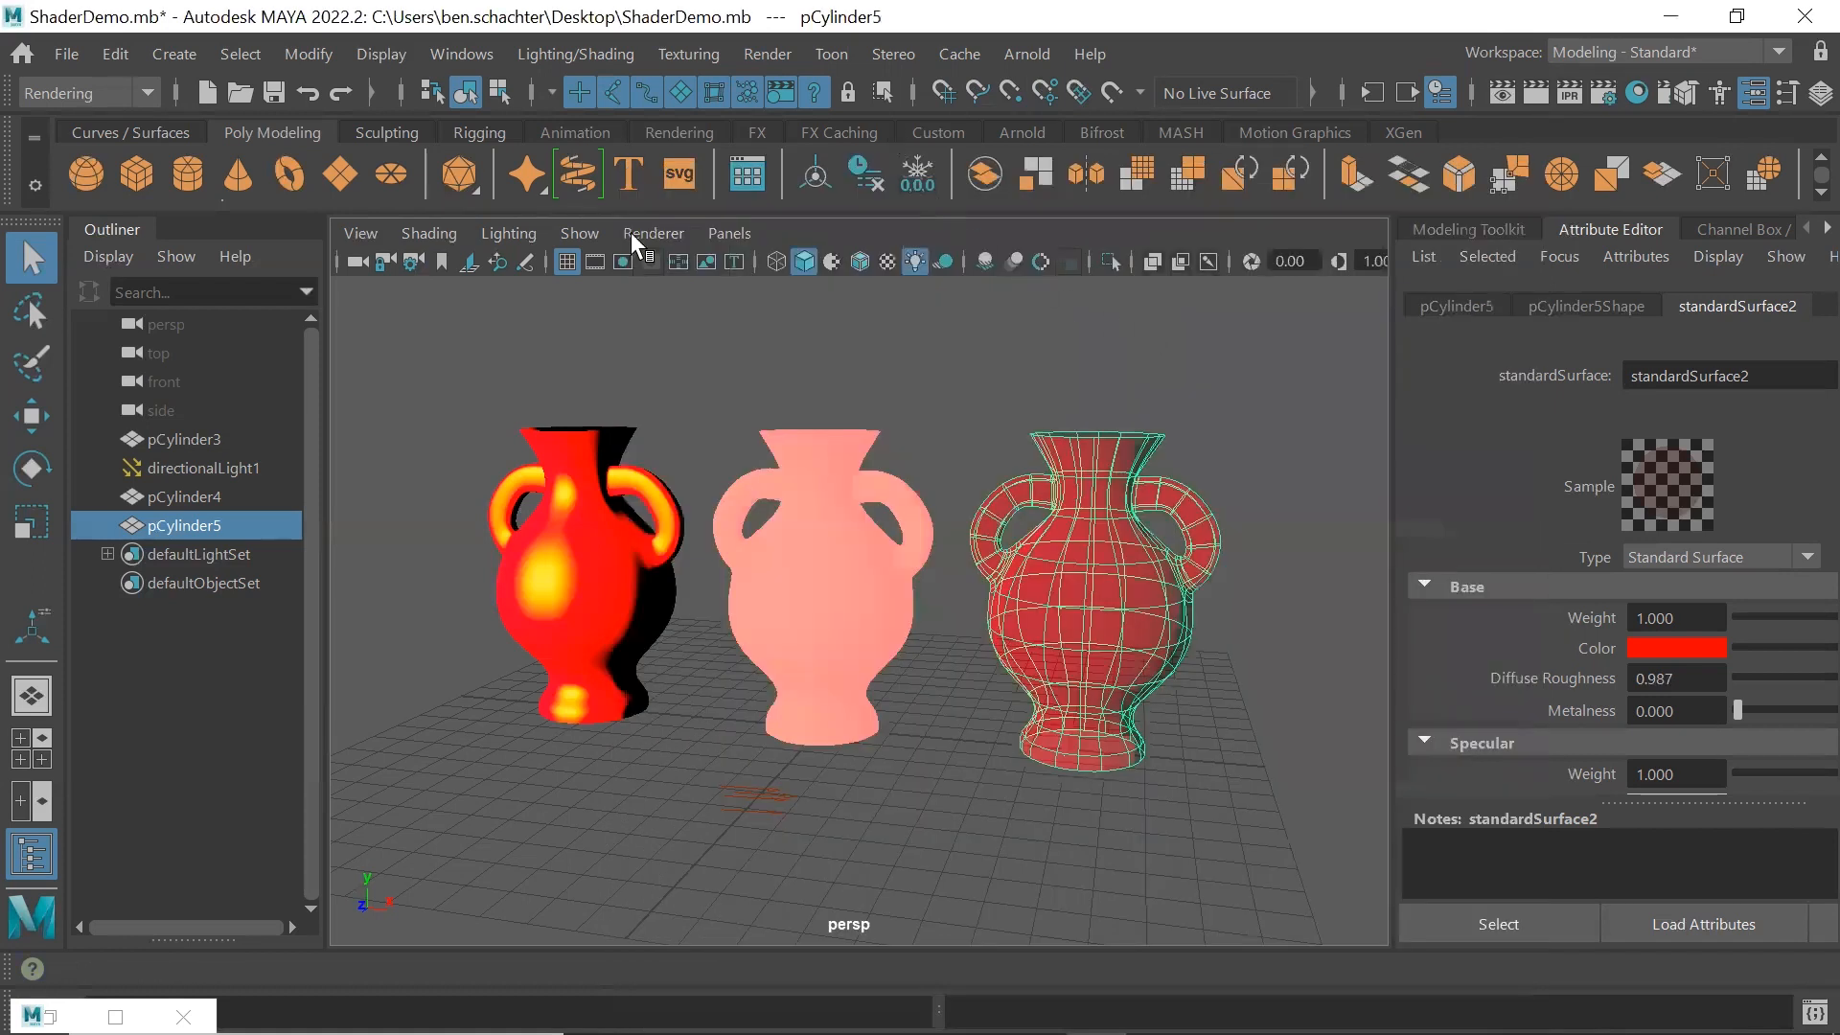
Render the current frame to examine the right vase's yellow transmission scatter, and close the render view
{"action": "left_click", "coordinate": [767, 54]}
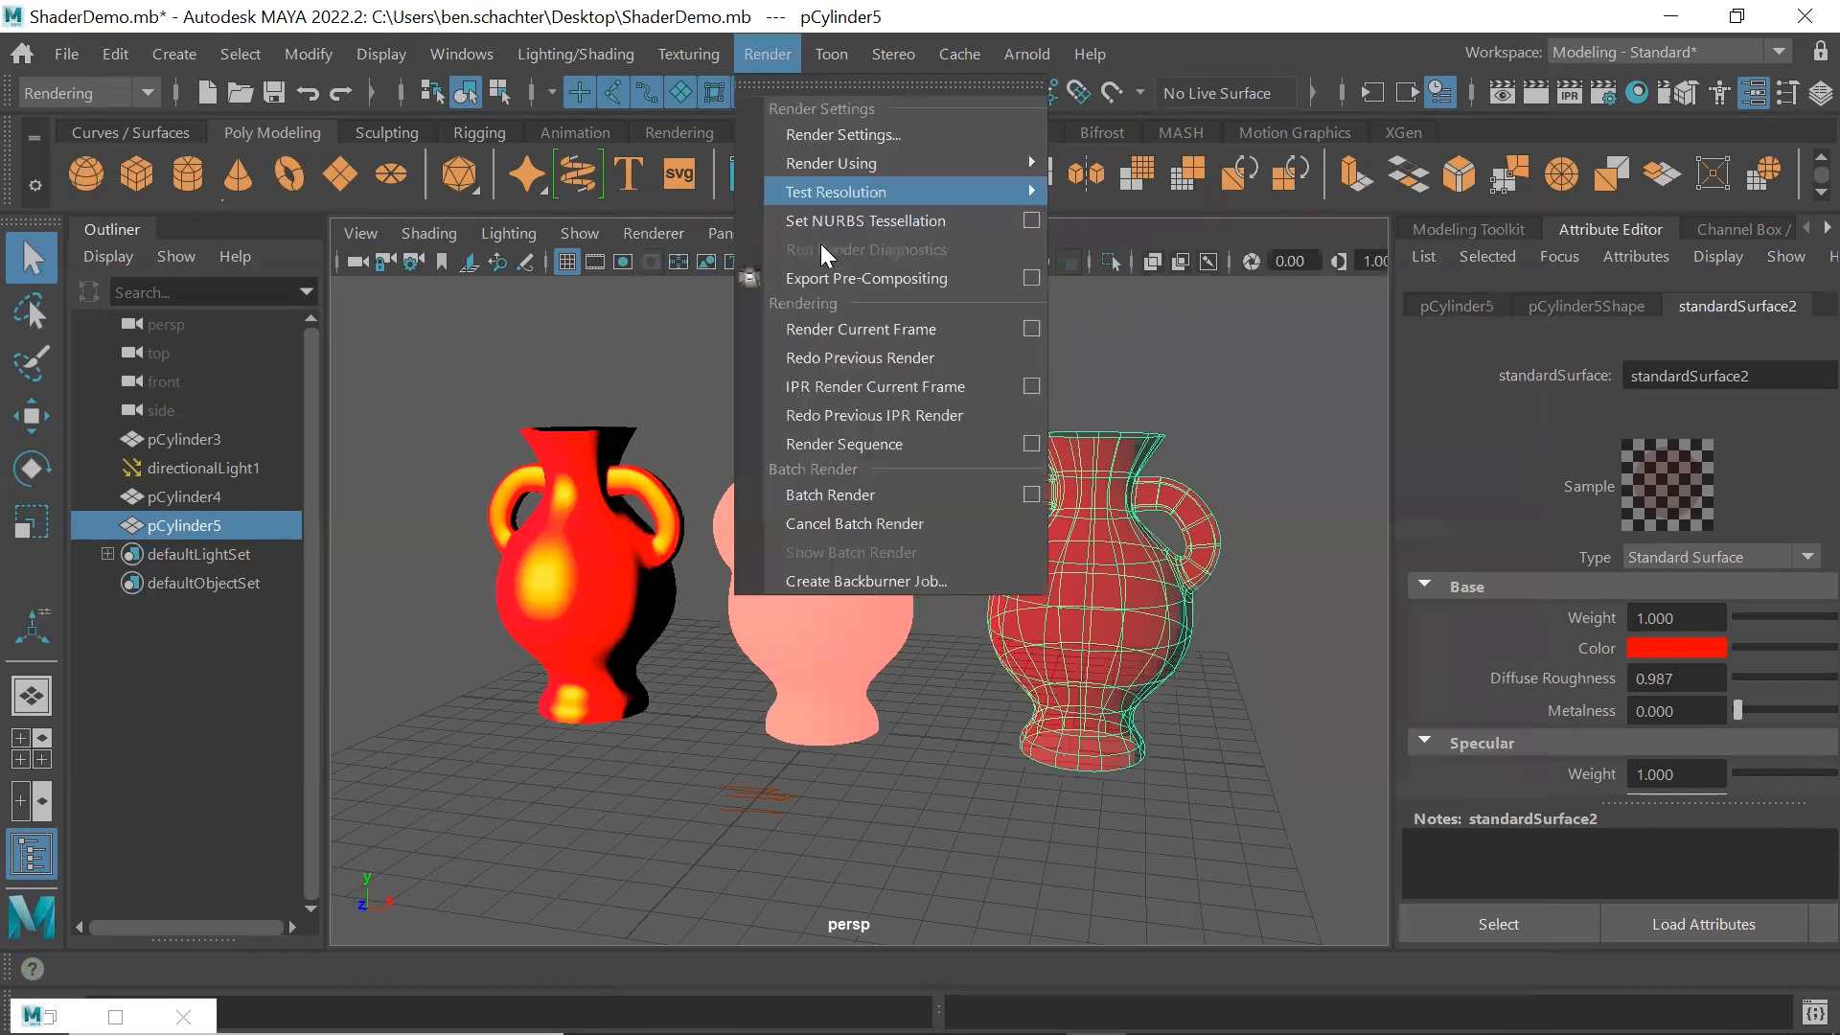
{"action": "left_click", "coordinate": [836, 328]}
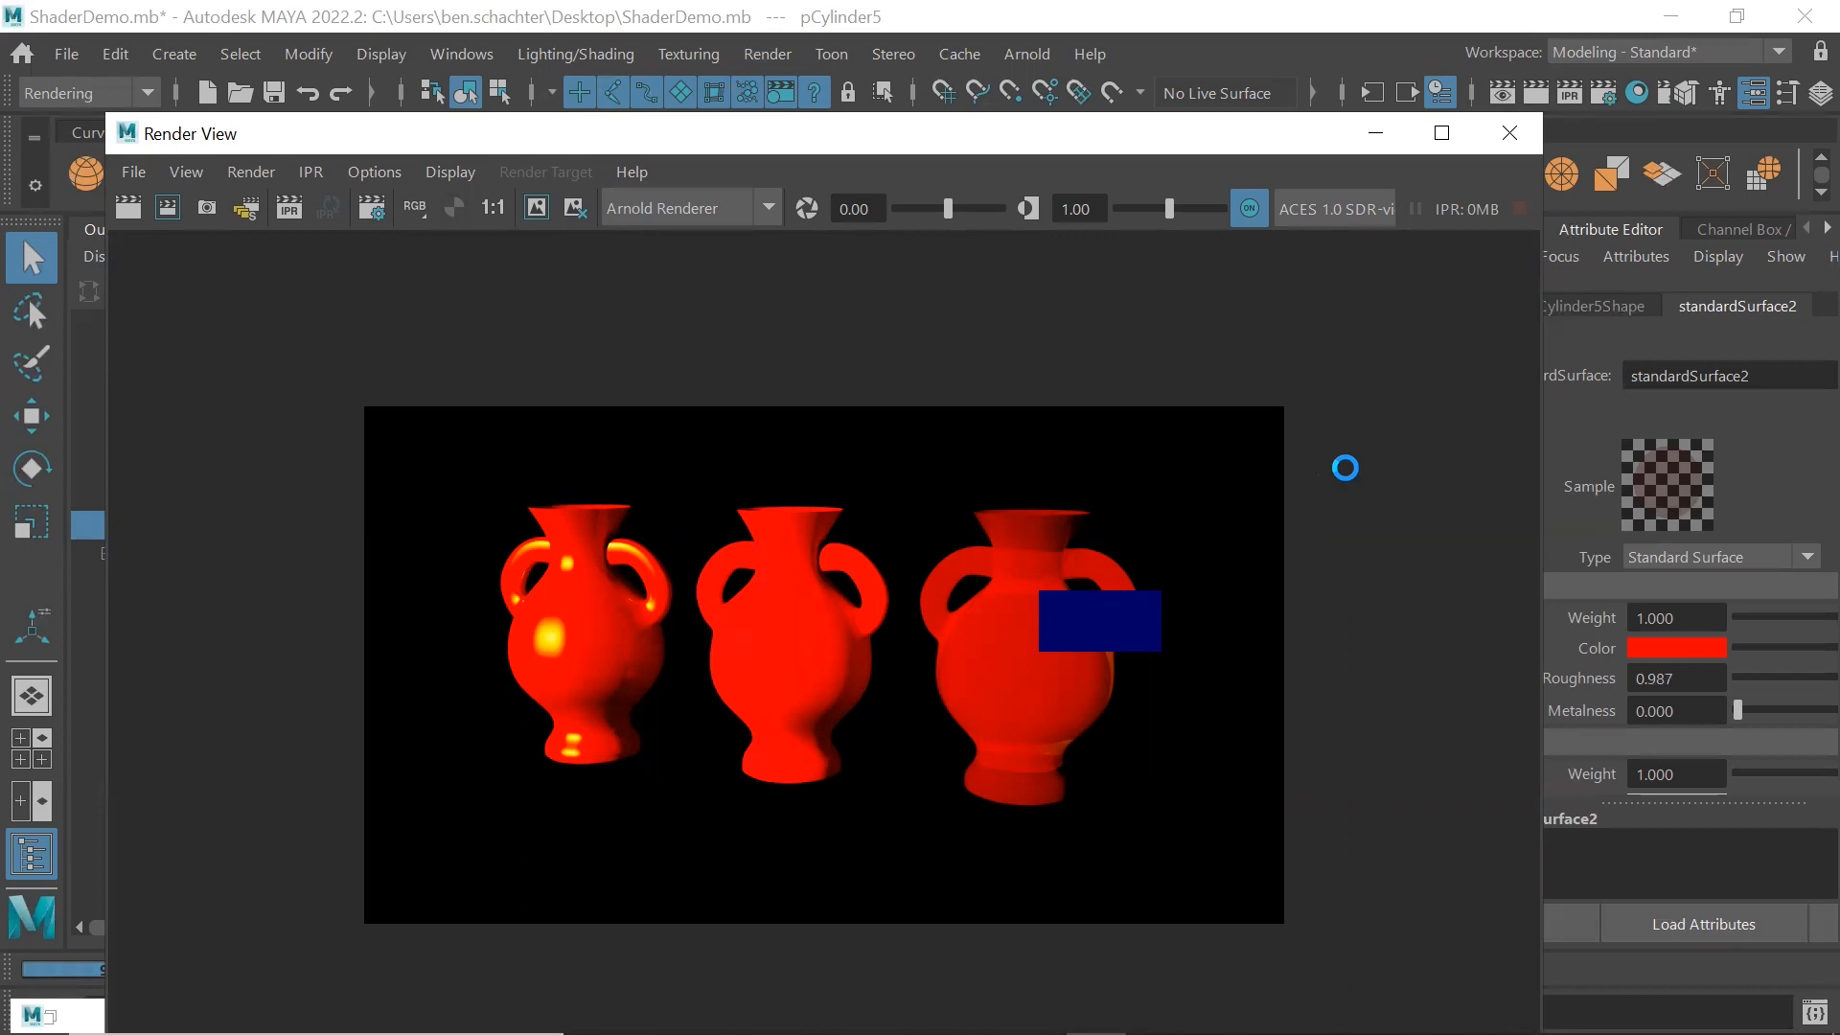
{"action": "left_click", "coordinate": [1512, 133]}
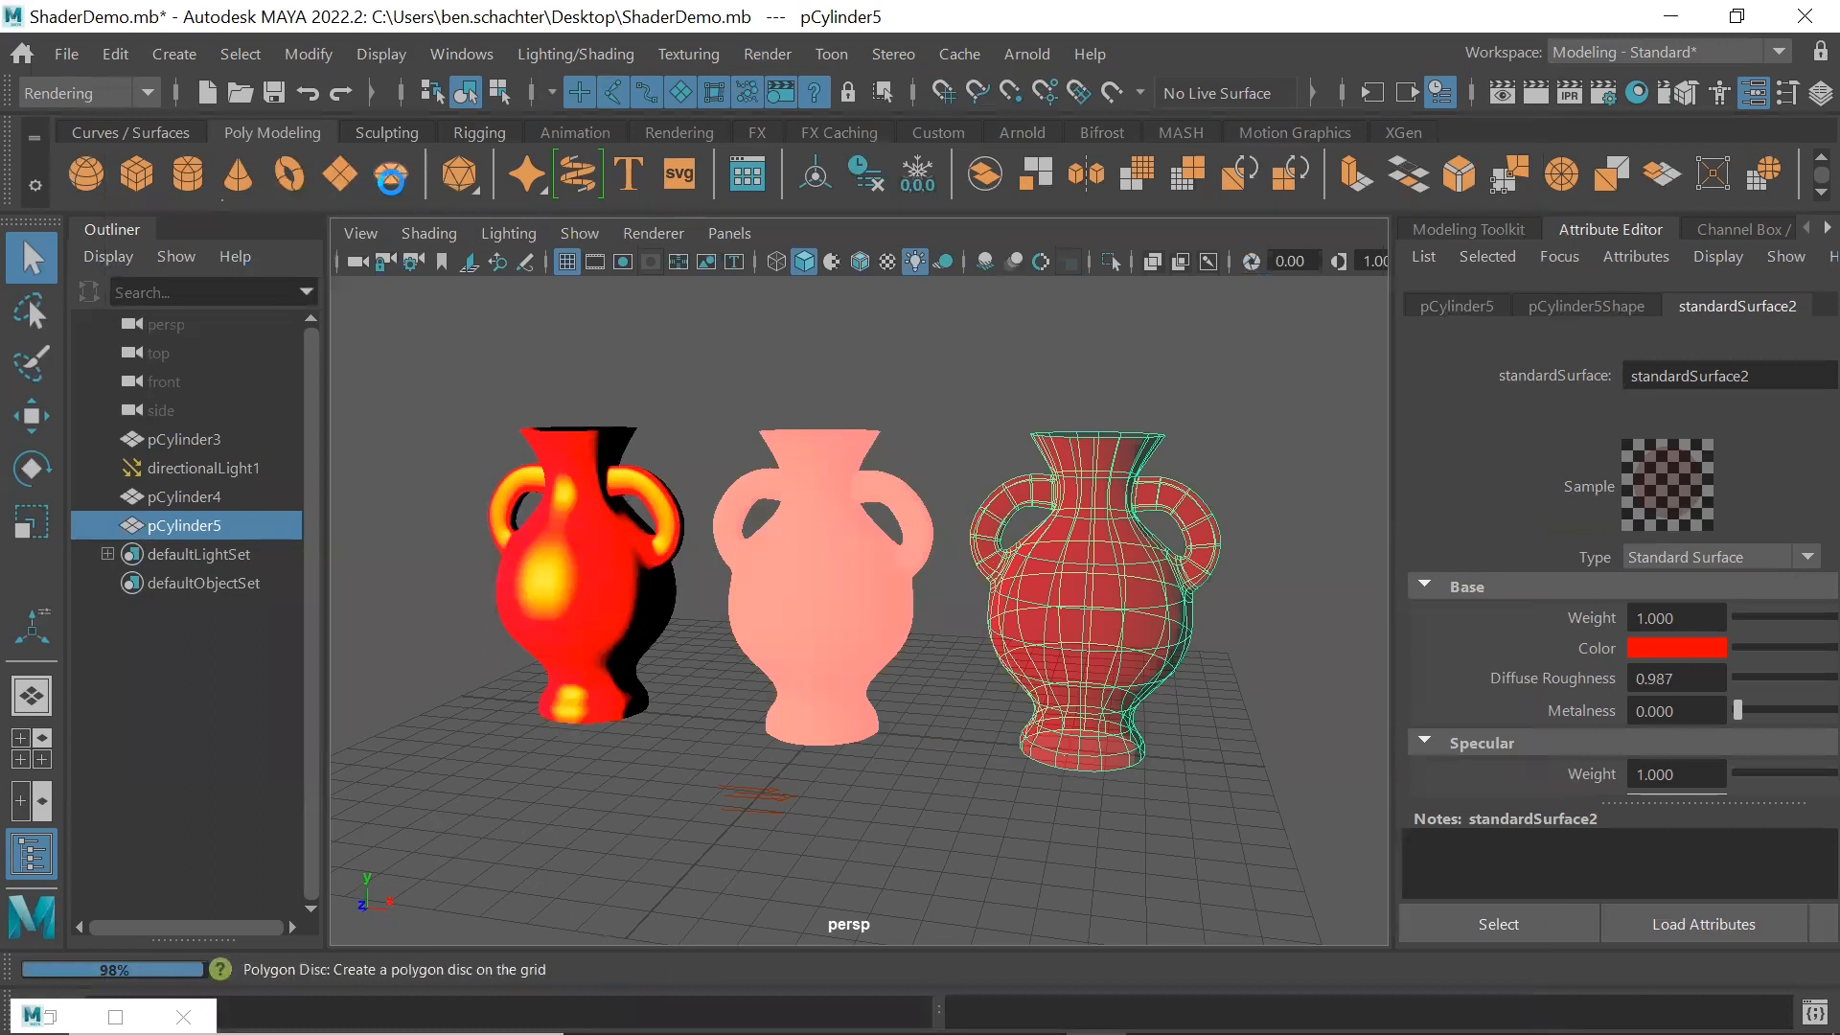
Create a polygon disc, scale it up into a ground surface beneath all three vases, and move it to about -0.166 cm in Y
{"action": "left_click", "coordinate": [391, 175]}
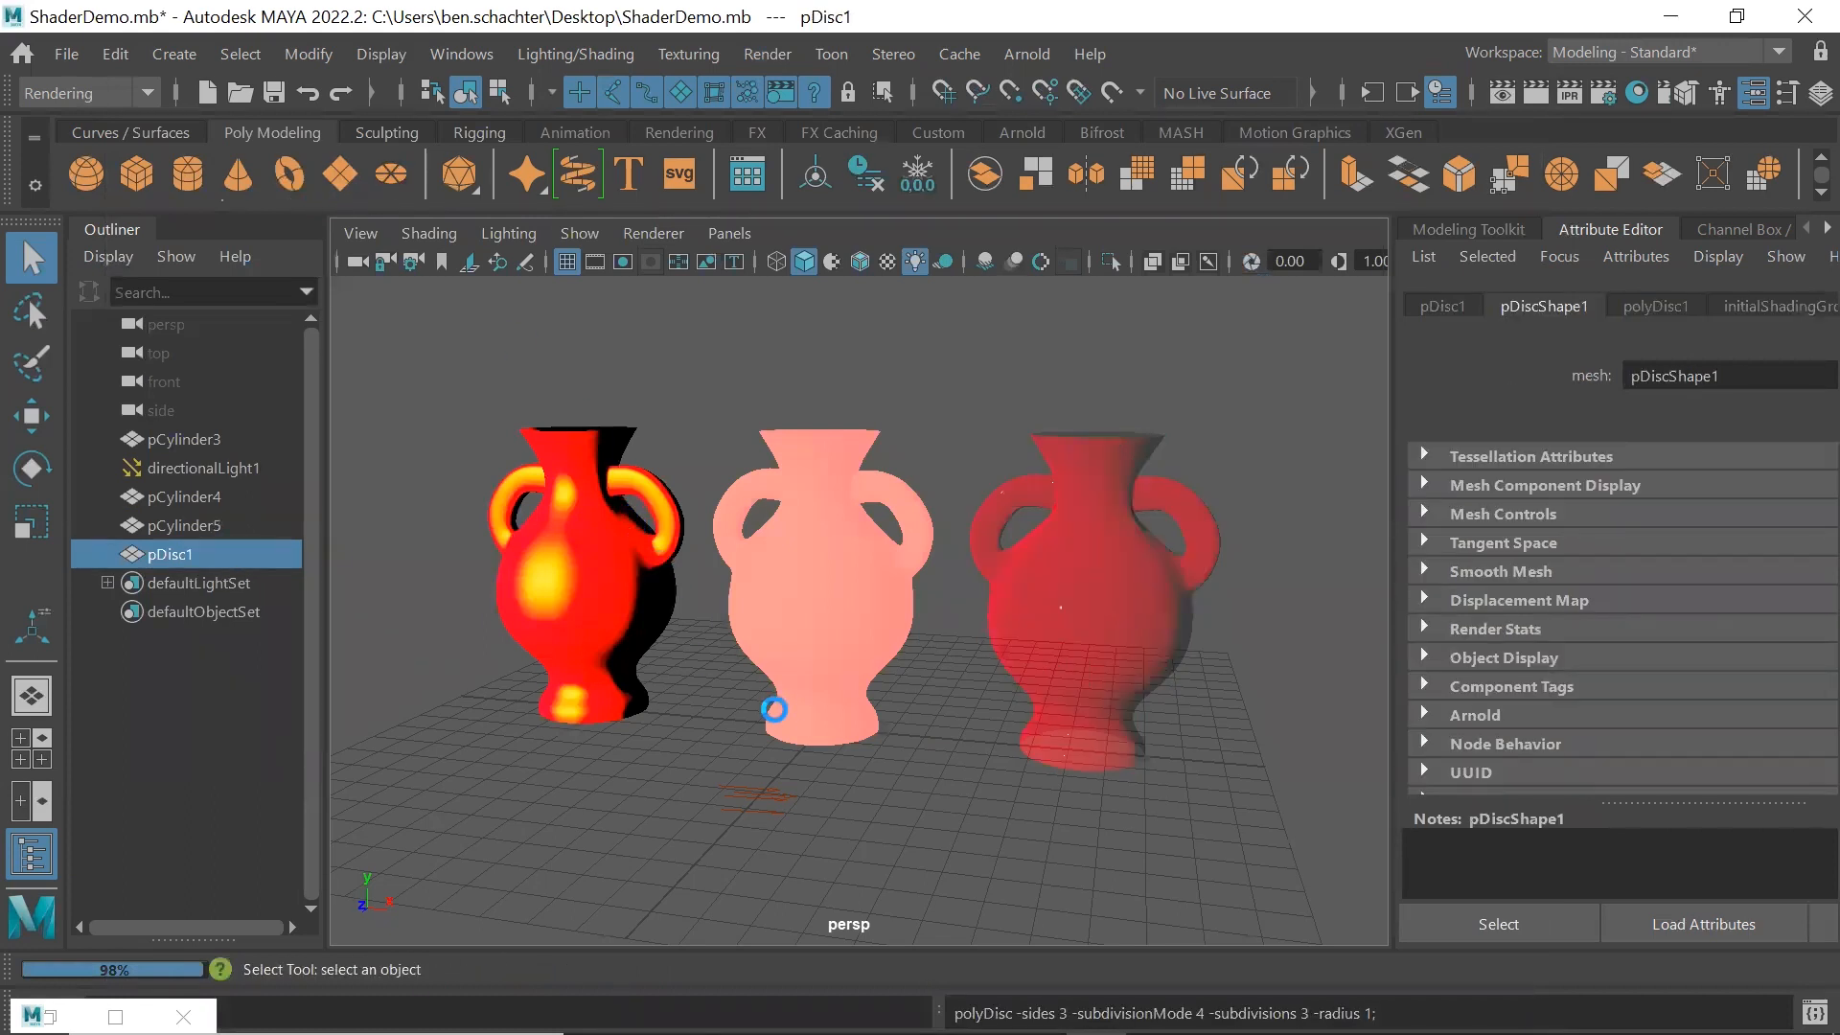
{"action": "key", "text": "e"}
{"action": "key", "text": "w"}
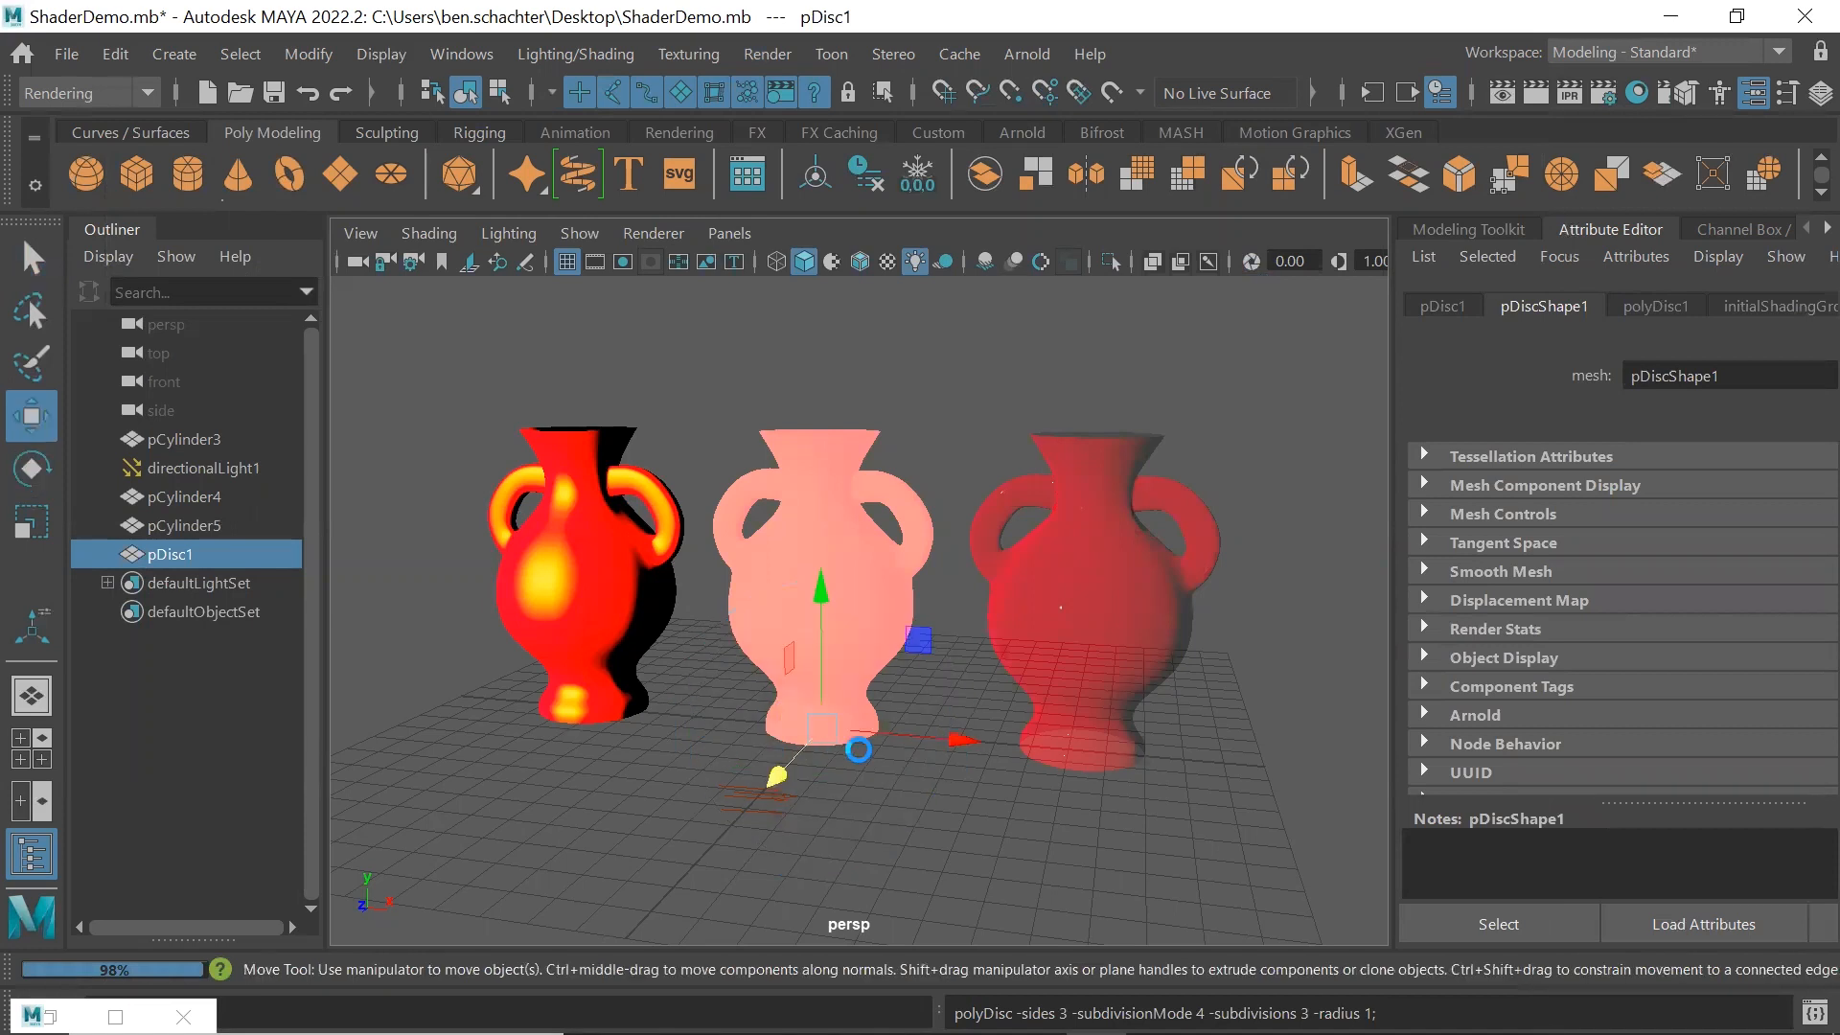
{"action": "key", "text": "r"}
{"action": "left_click_drag", "start_coordinate": [821, 727], "coordinate": [928, 628]}
{"action": "key", "text": "w"}
{"action": "mouse_move", "coordinate": [822, 594]}
{"action": "left_mouse_down"}
{"action": "mouse_move", "coordinate": [826, 572]}
{"action": "mouse_move", "coordinate": [826, 599]}
{"action": "left_mouse_up"}
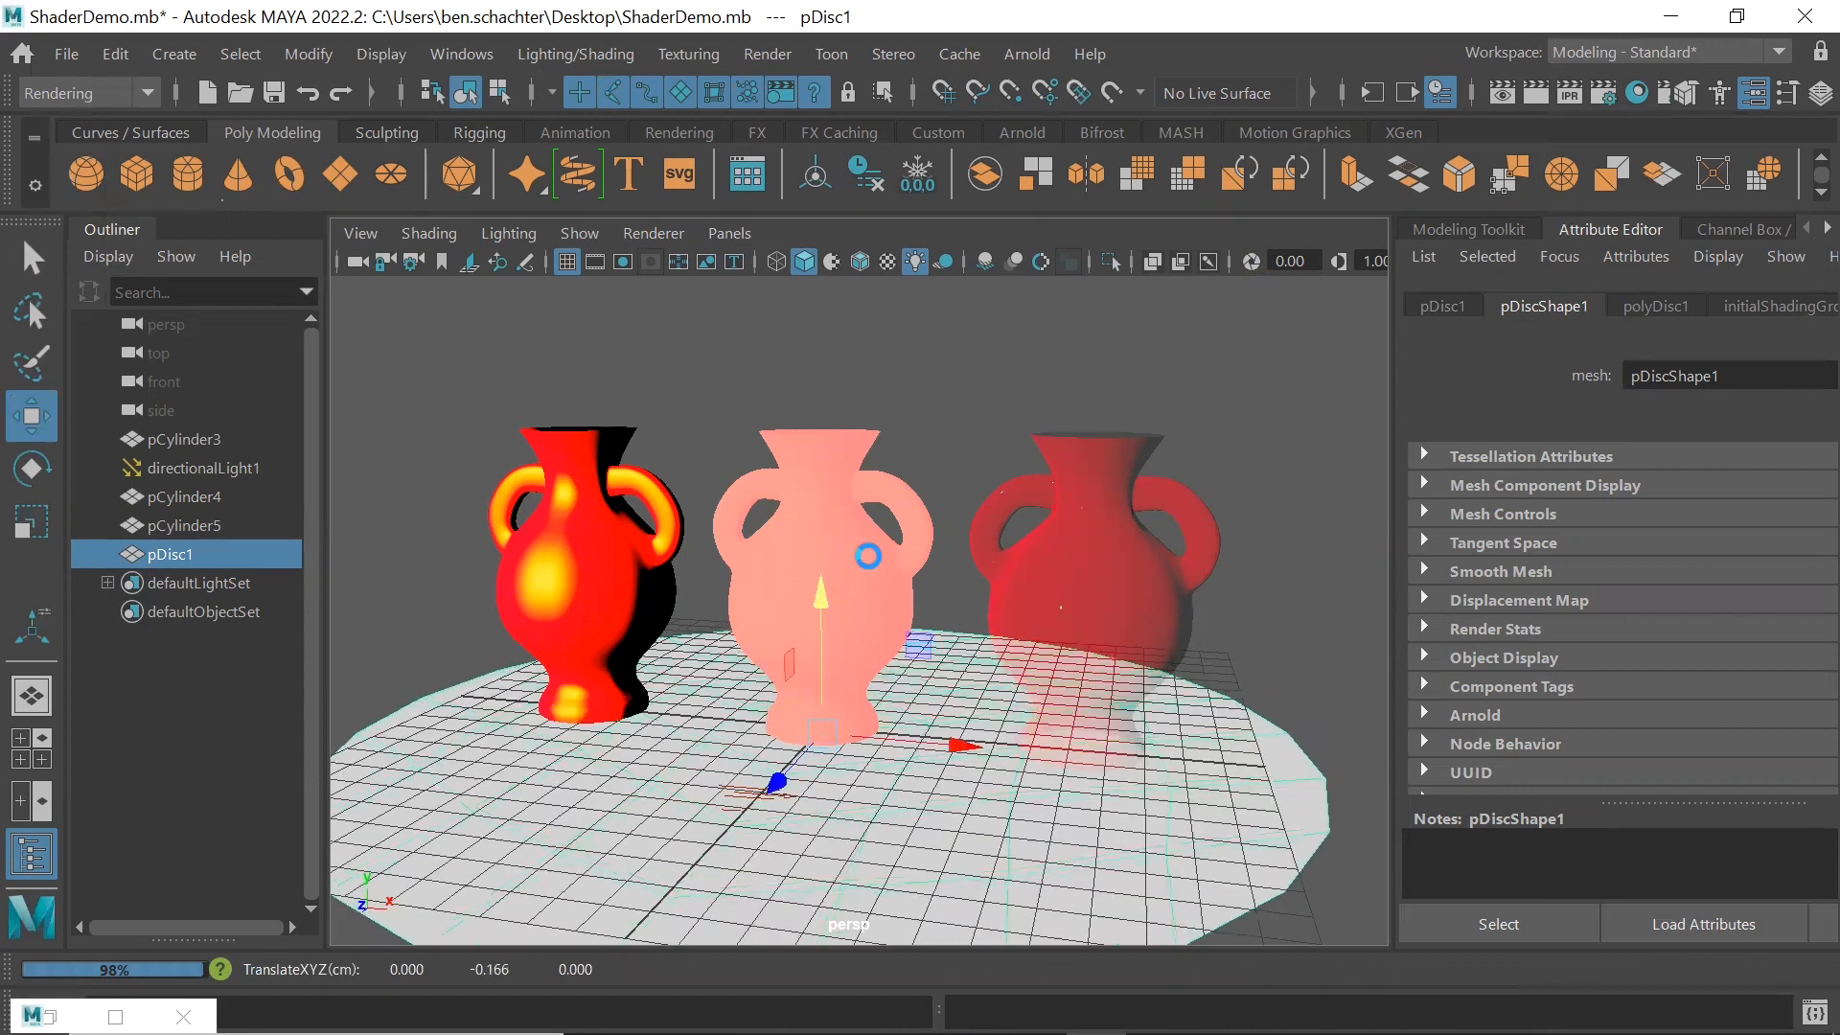
{"action": "key", "text": "q"}
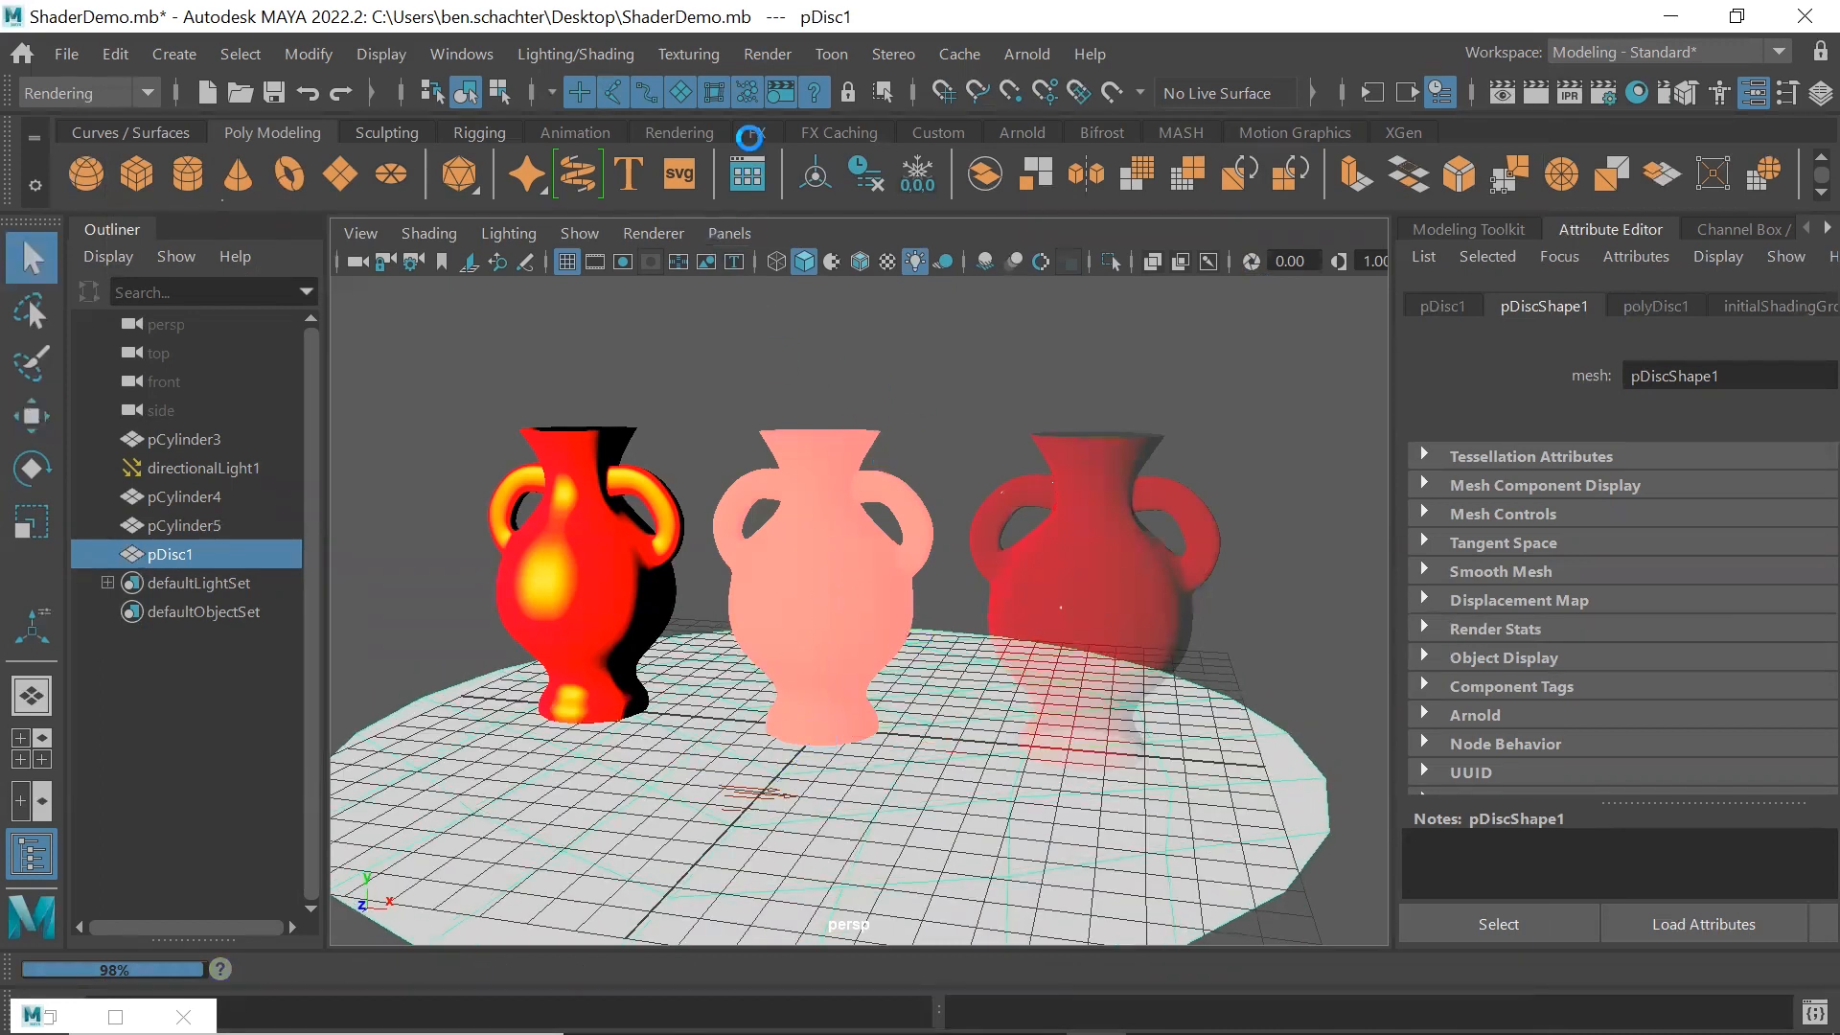
Render the current frame to examine the vases standing on the disc, and close the render view
{"action": "left_click", "coordinate": [767, 53]}
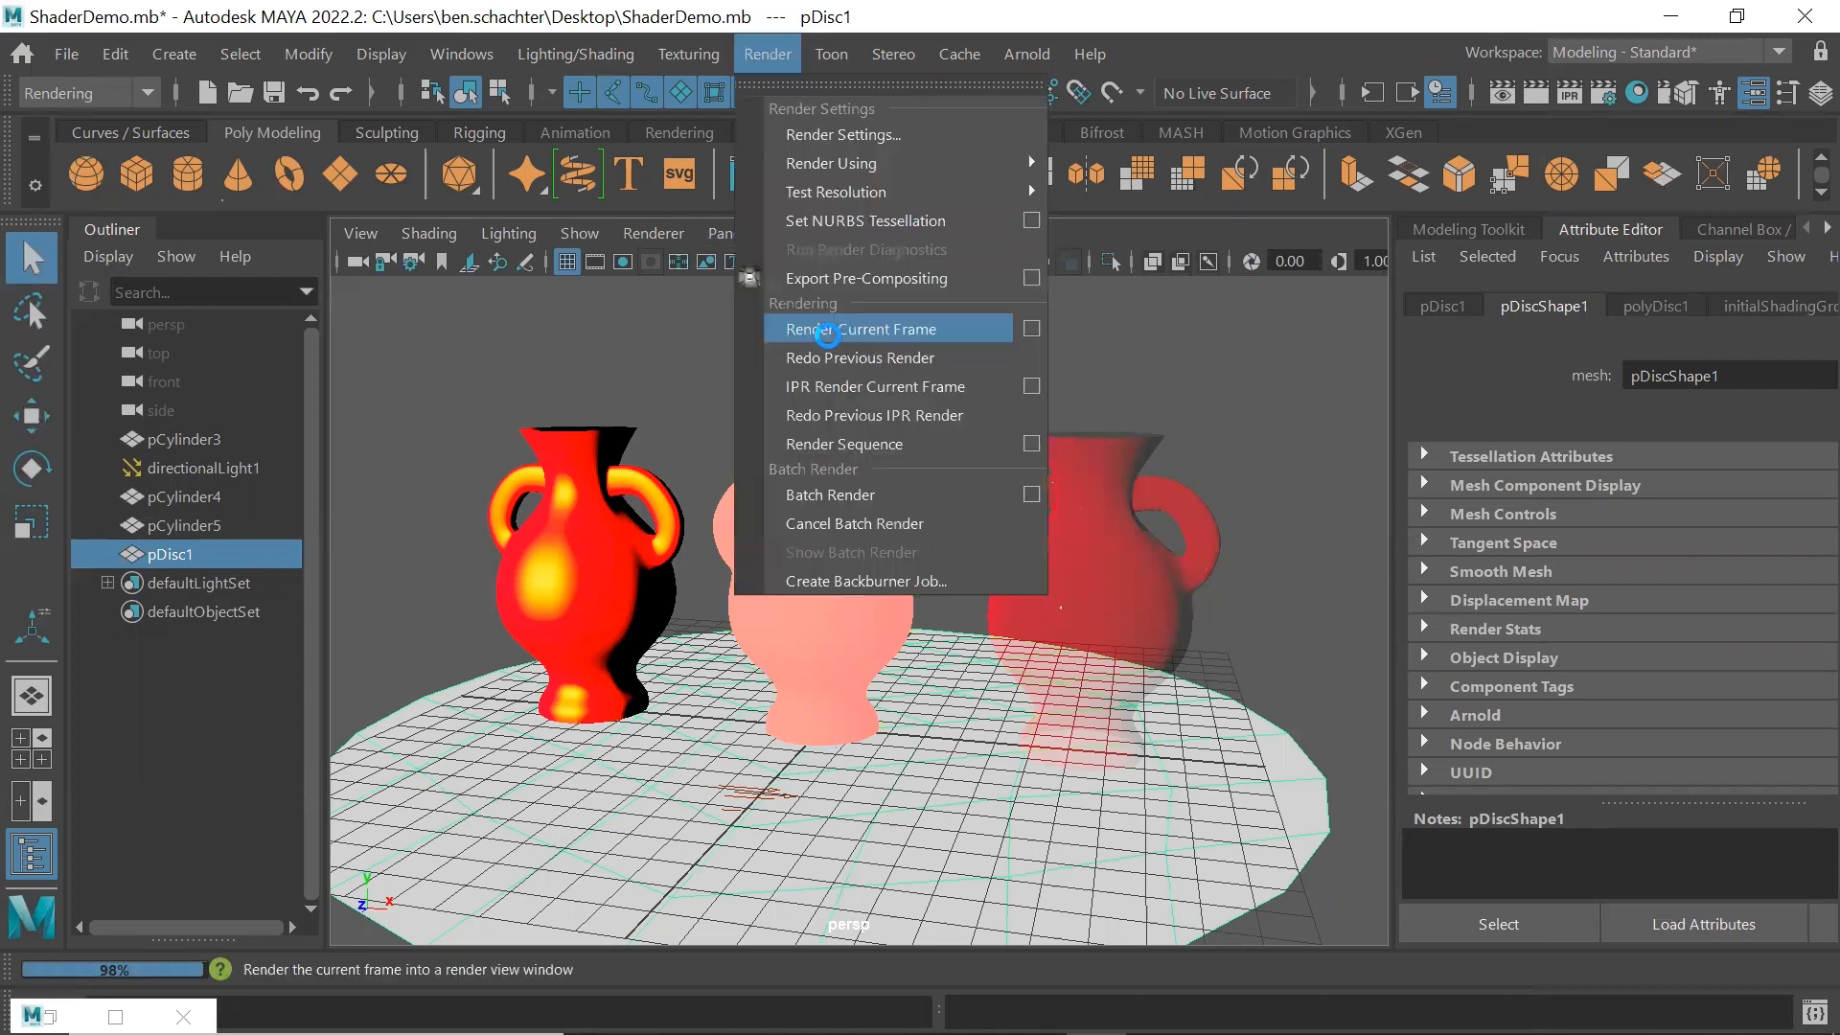
{"action": "left_click", "coordinate": [901, 320]}
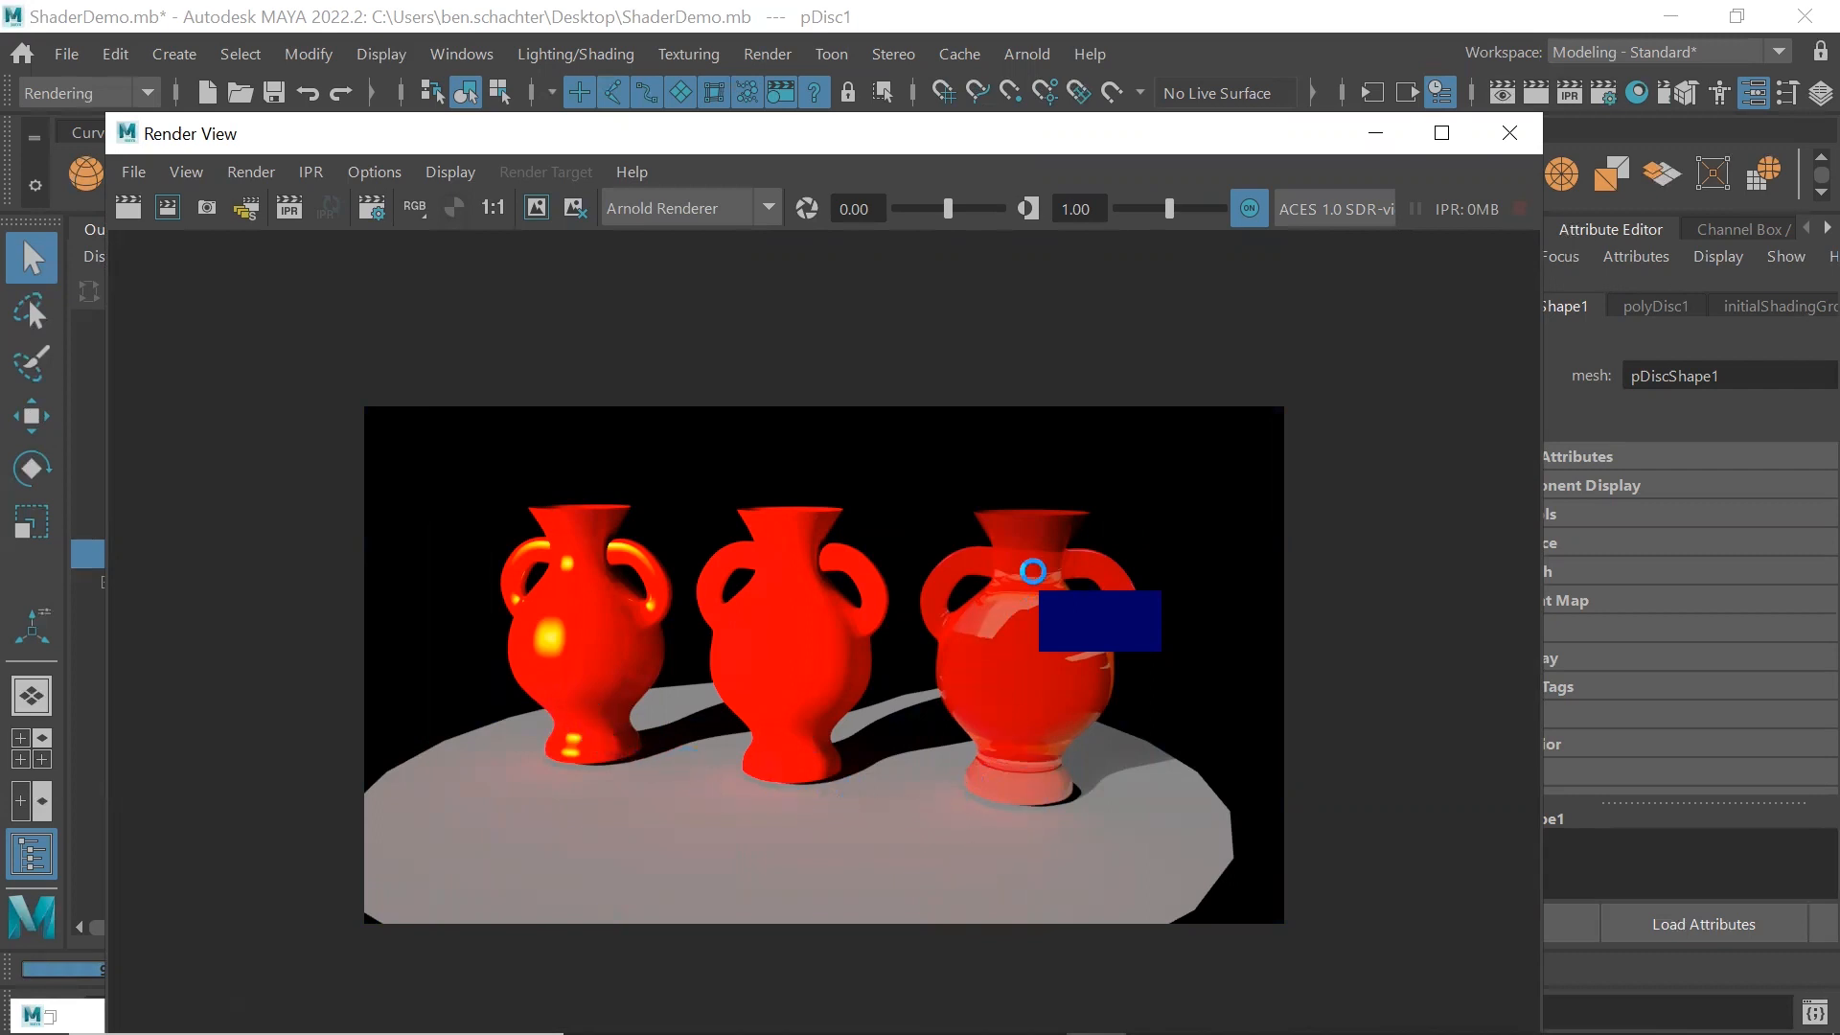
{"action": "left_click", "coordinate": [1514, 133]}
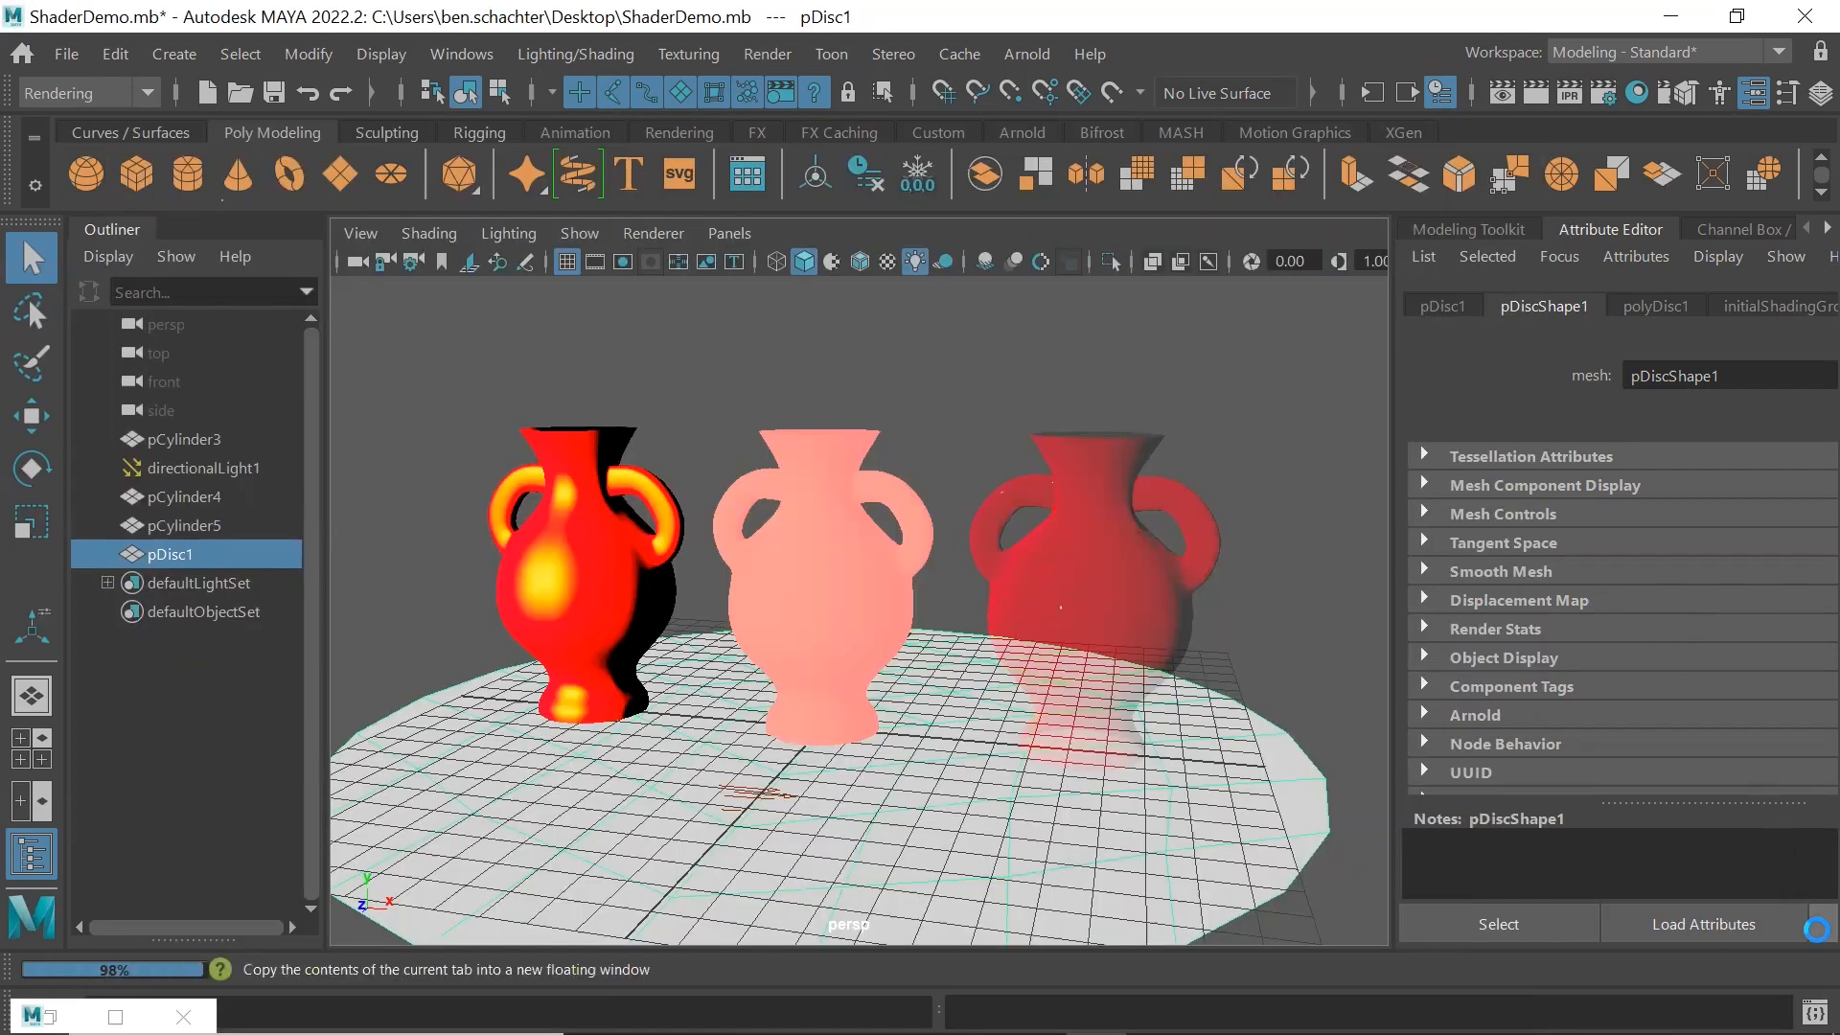
{"action": "left_click", "coordinate": [1817, 928]}
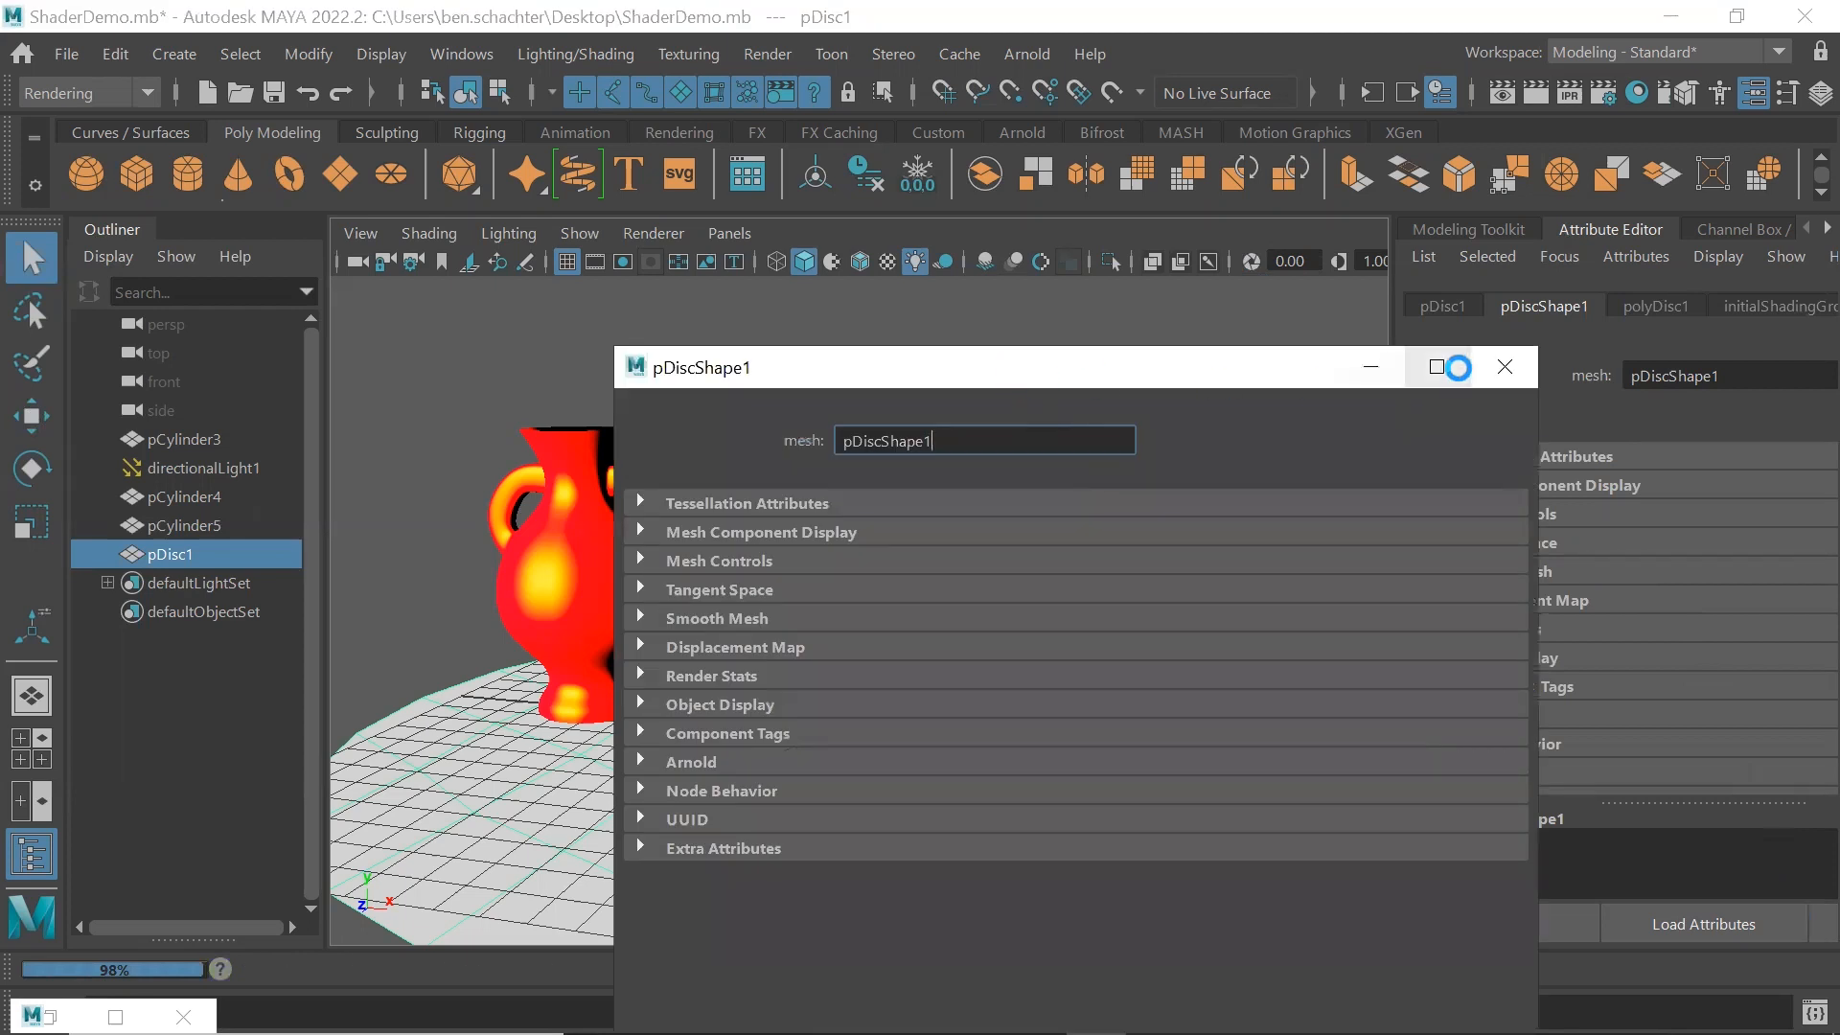
{"action": "left_click", "coordinate": [1505, 366]}
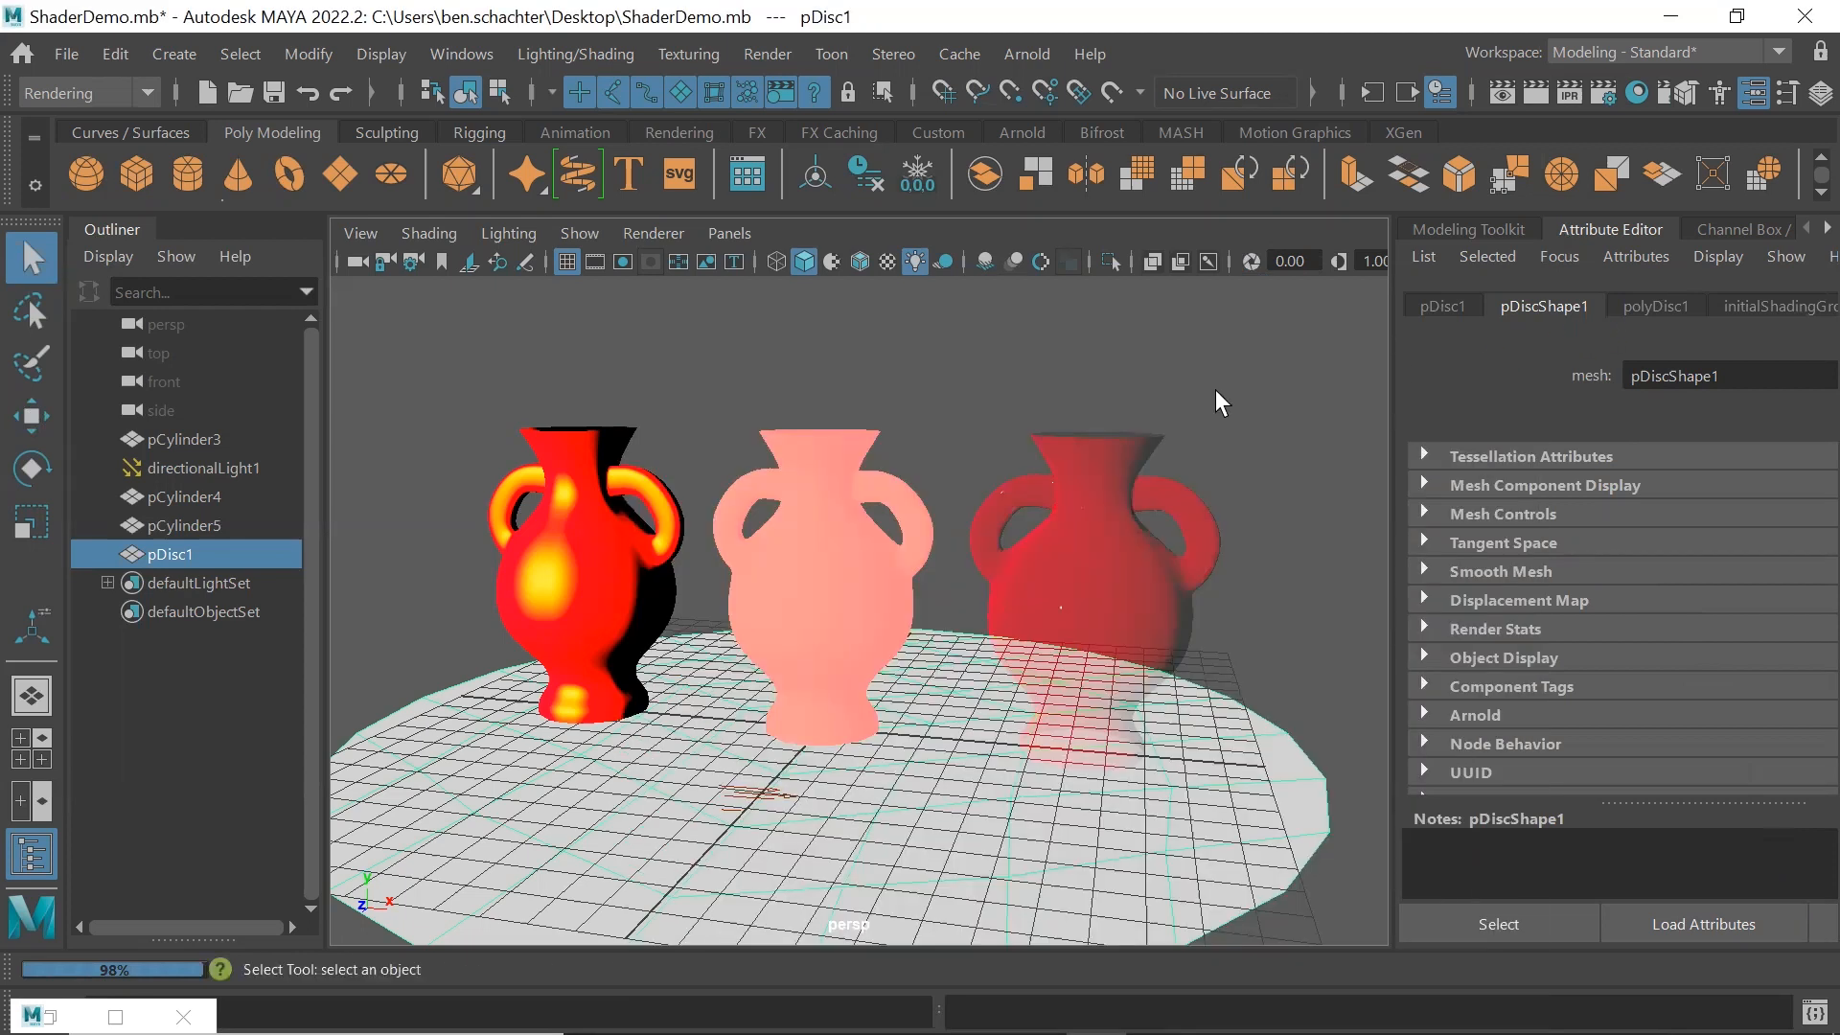
In a separate attribute window for the right vase's Standard Surface material, set Transmission Weight to 1.000 and Depth to 71.346
{"action": "left_click", "coordinate": [1081, 562]}
{"action": "left_click", "coordinate": [1730, 306]}
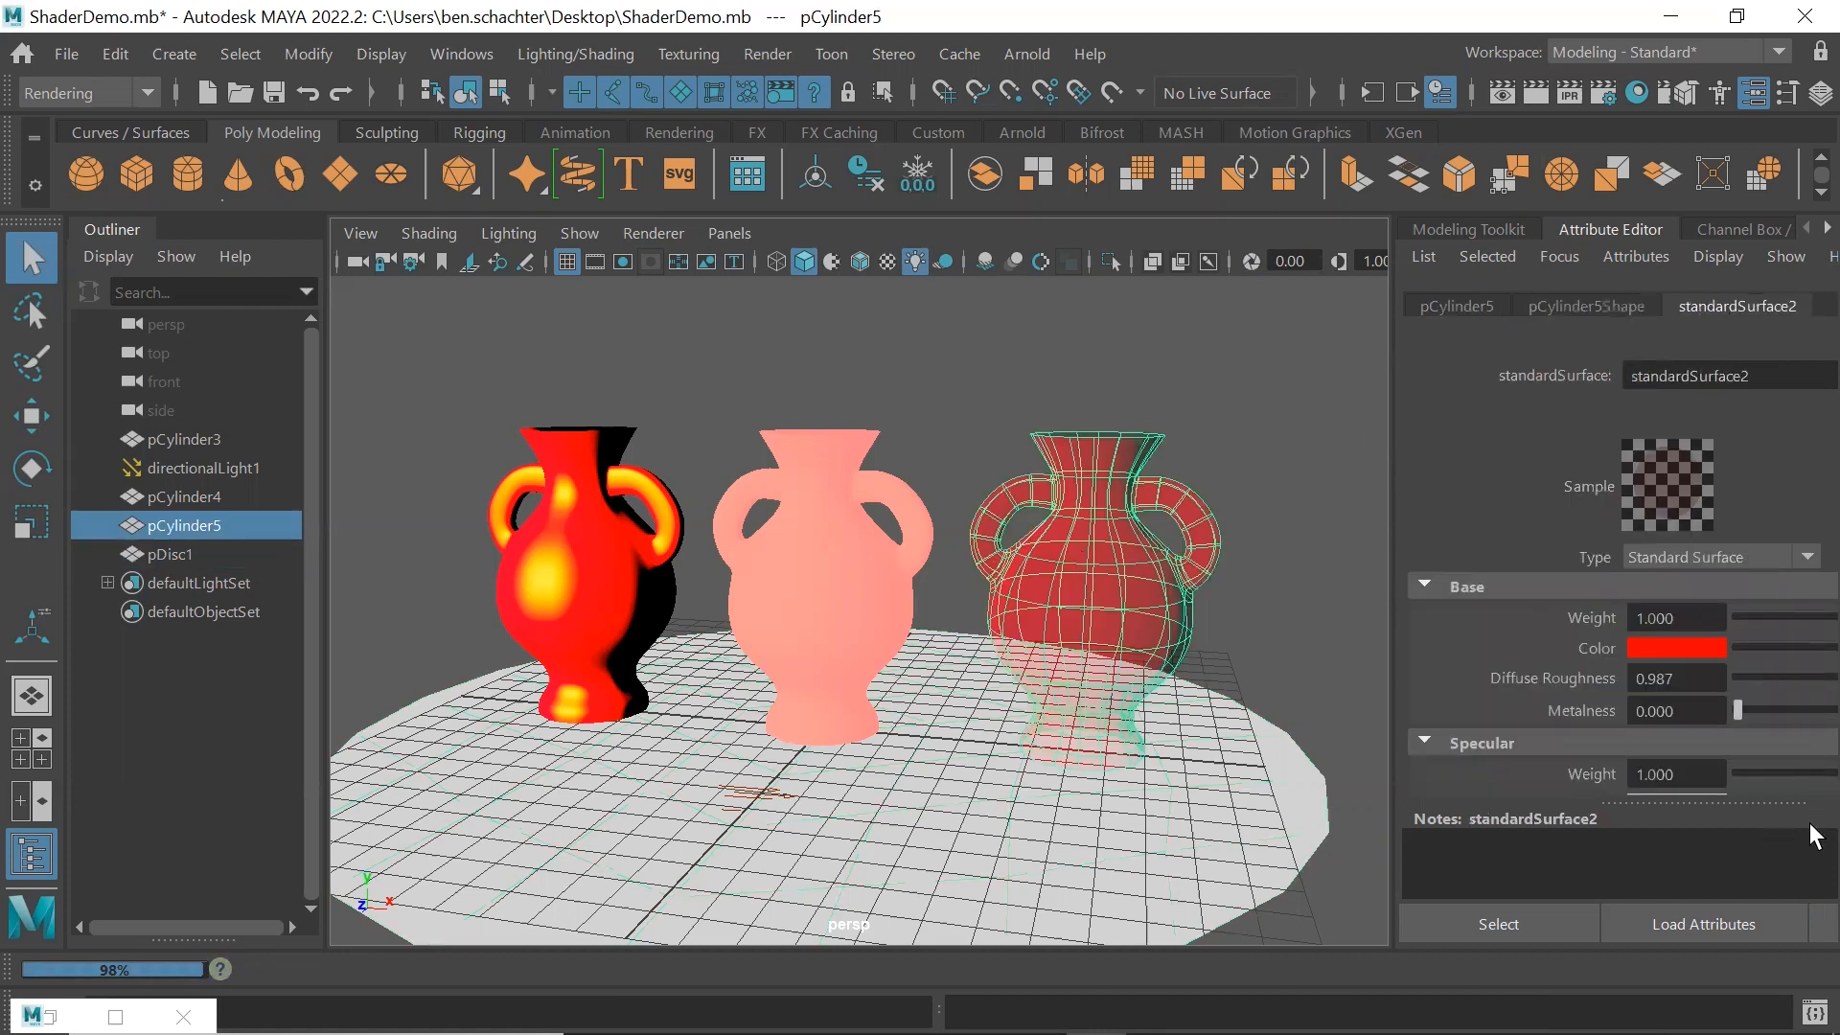
{"action": "left_click", "coordinate": [1817, 927]}
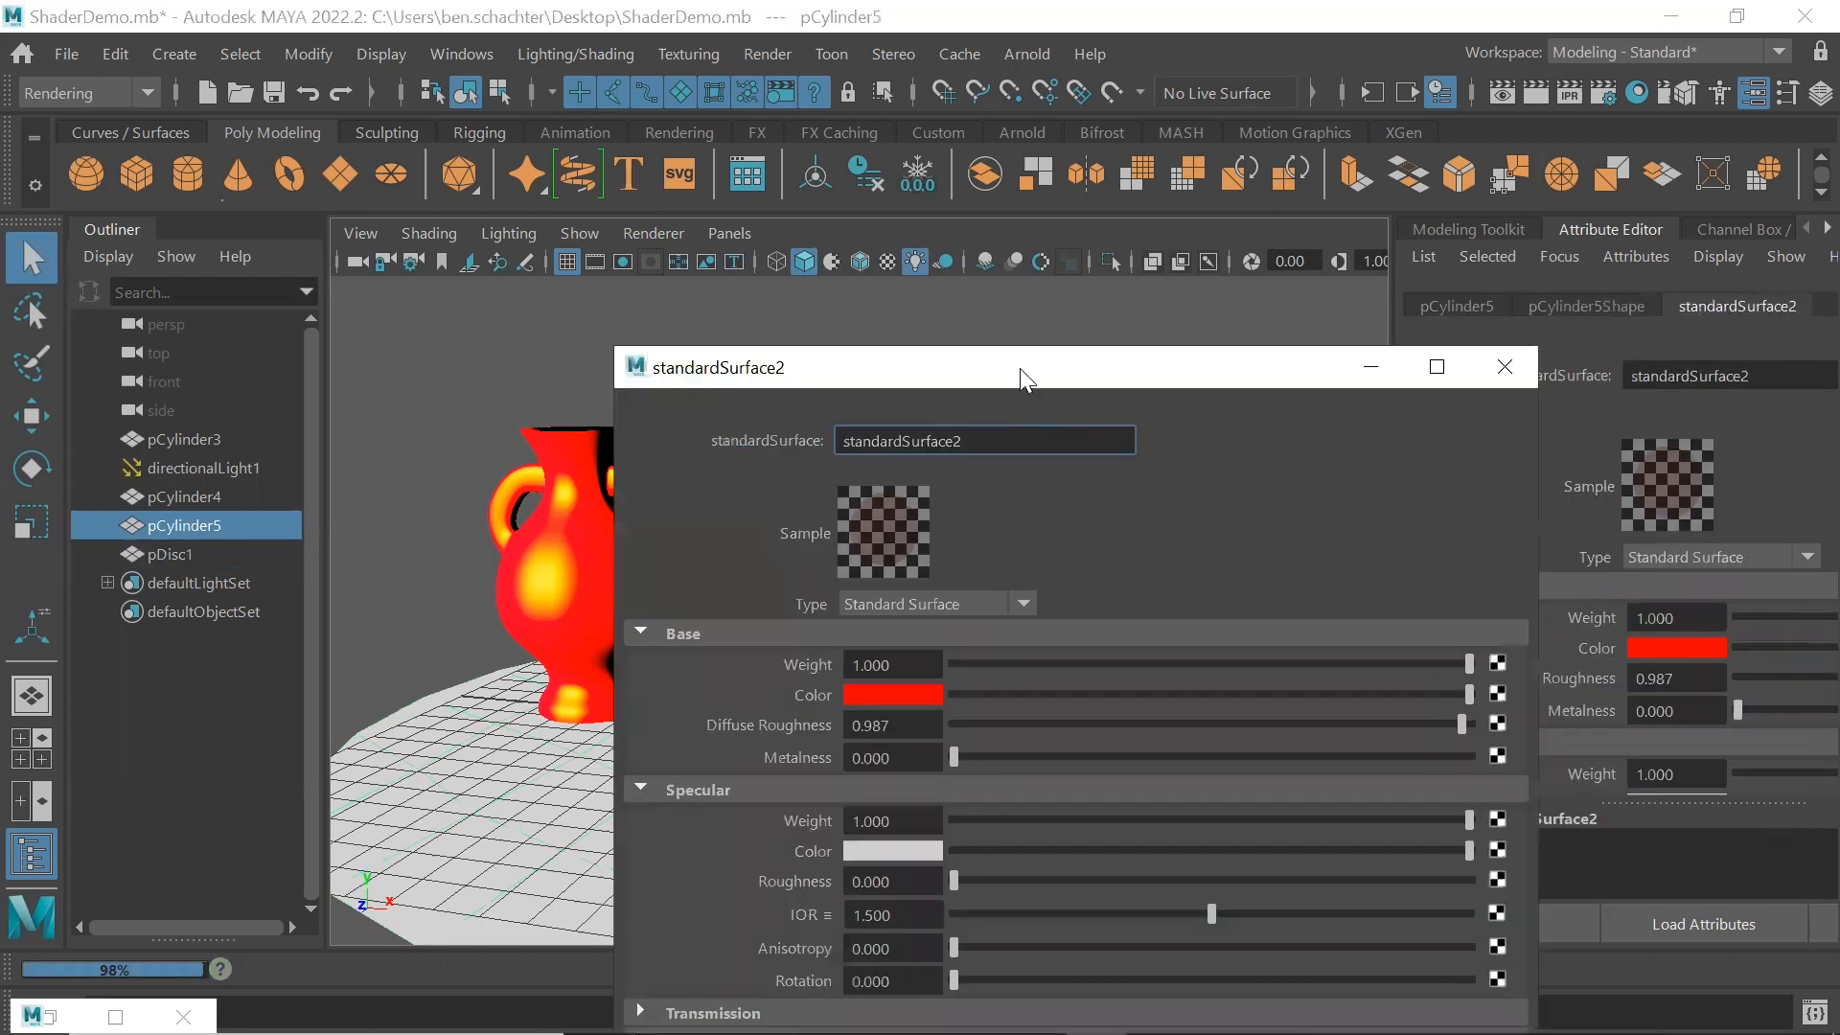
{"action": "left_click_drag", "start_coordinate": [1019, 368], "coordinate": [1008, 130]}
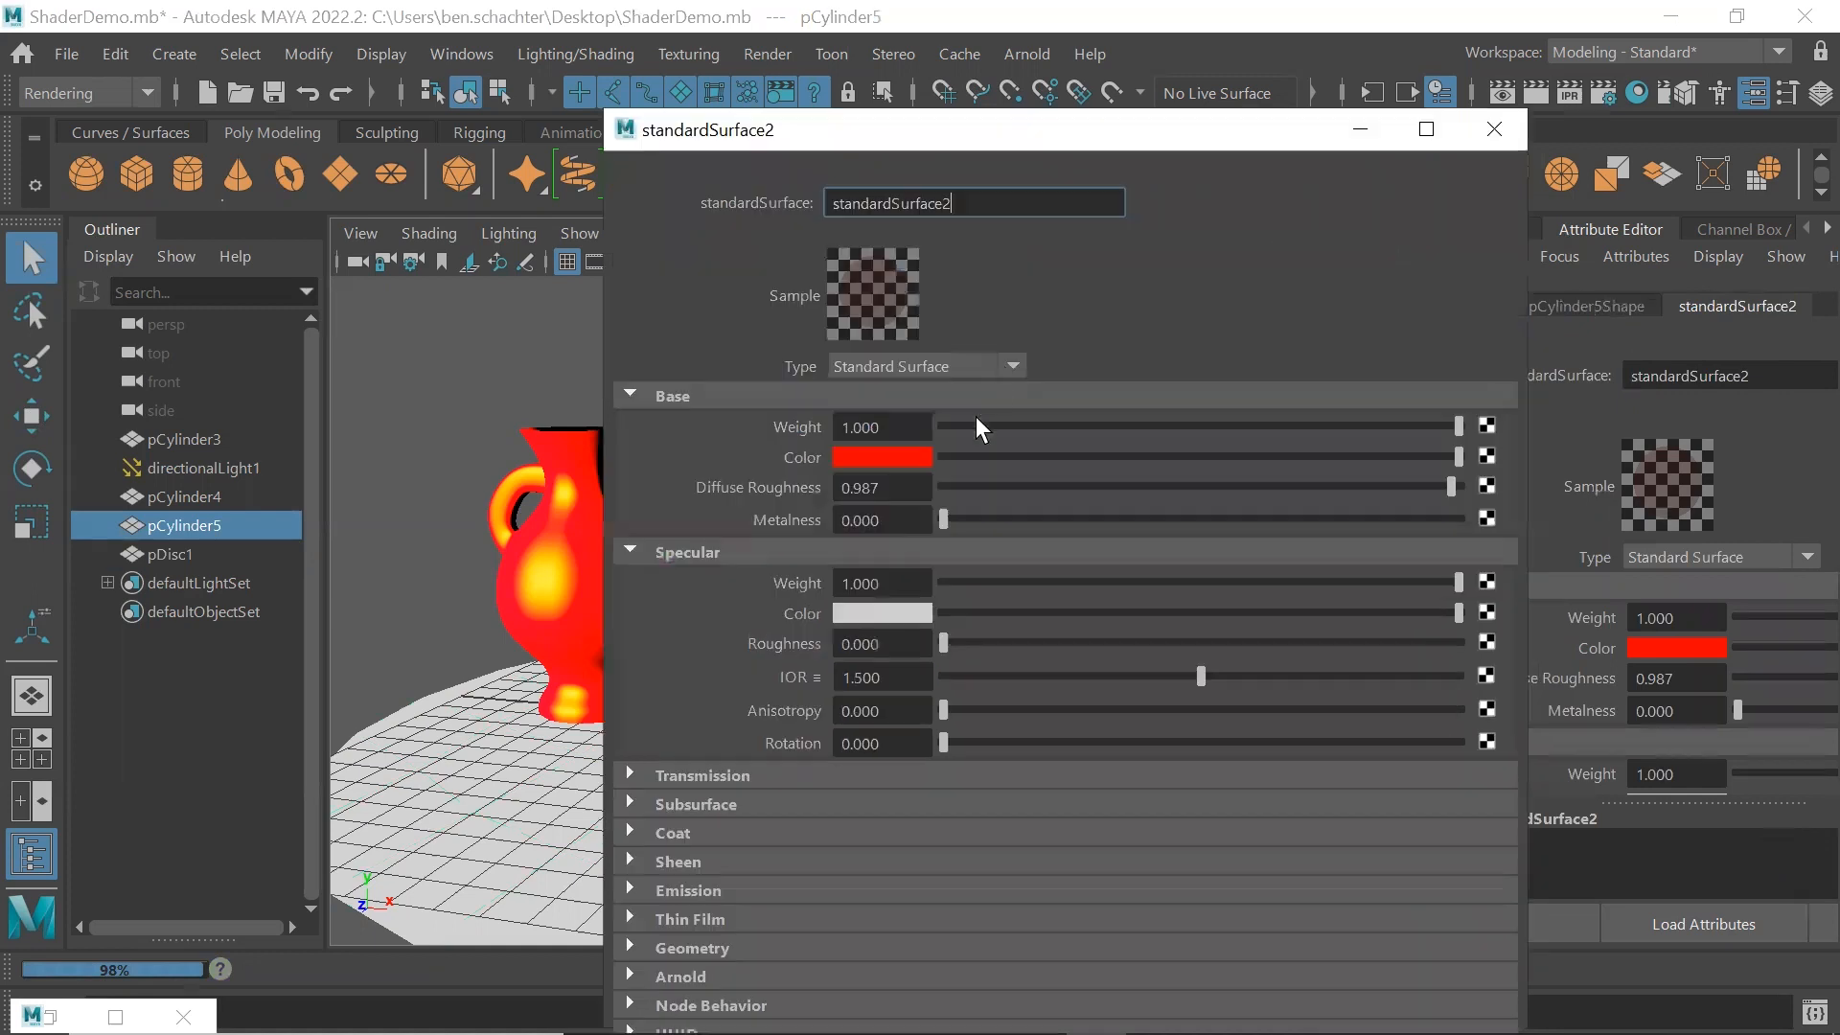
{"action": "left_click", "coordinate": [630, 774]}
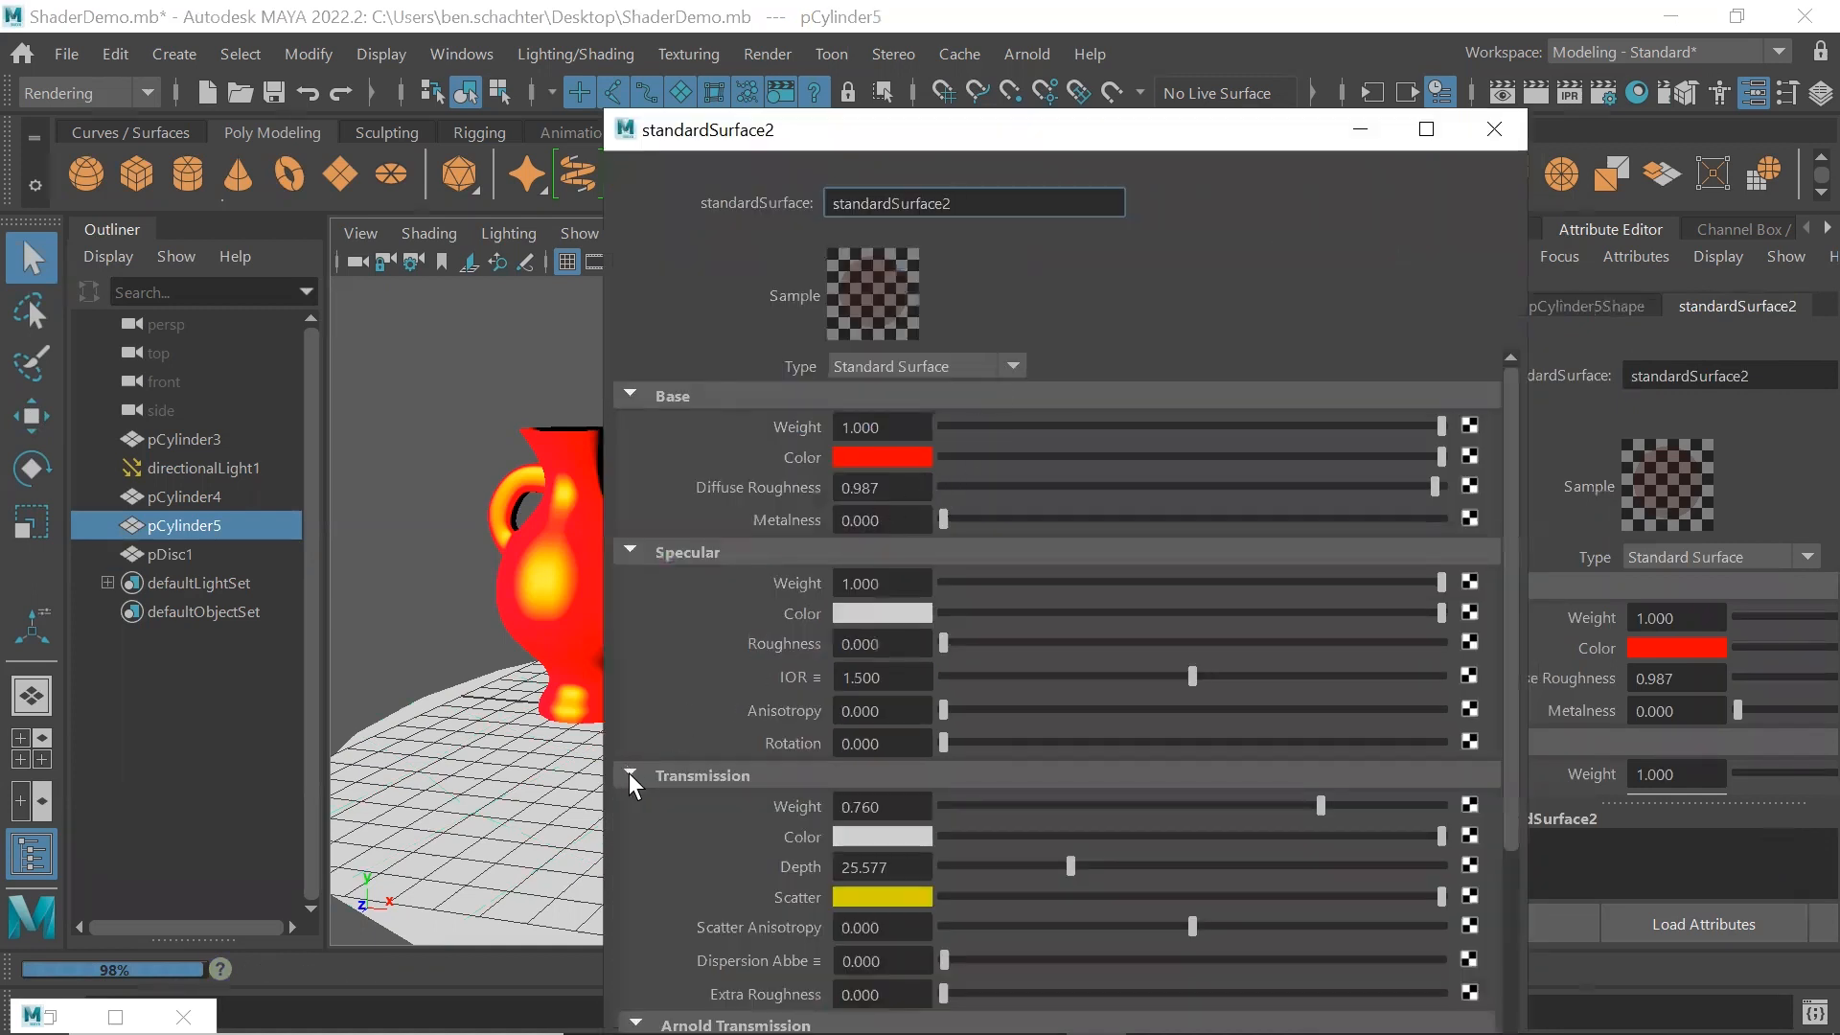
{"action": "left_click_drag", "start_coordinate": [1392, 805], "coordinate": [1435, 808]}
{"action": "left_click_drag", "start_coordinate": [1071, 864], "coordinate": [1299, 864]}
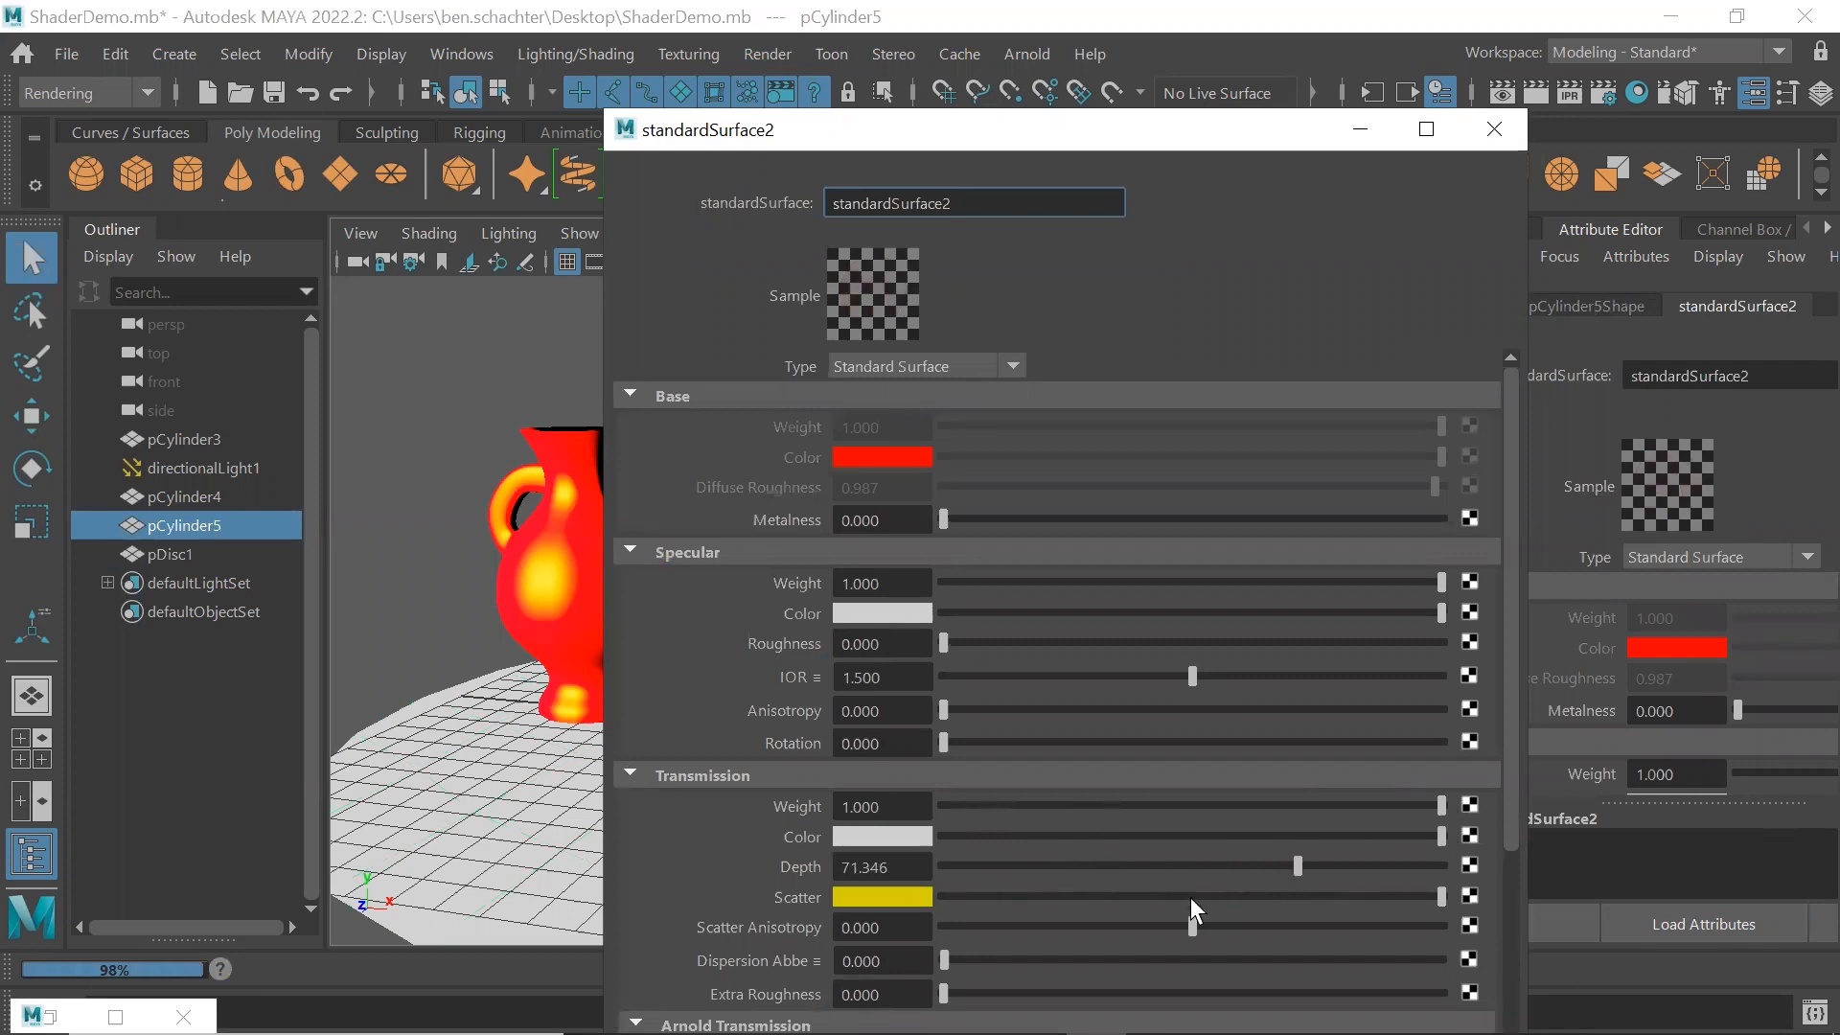
Set the right vase's Transmission Color to yellow and Scatter to white, and close the attribute window
{"action": "left_click", "coordinate": [893, 835]}
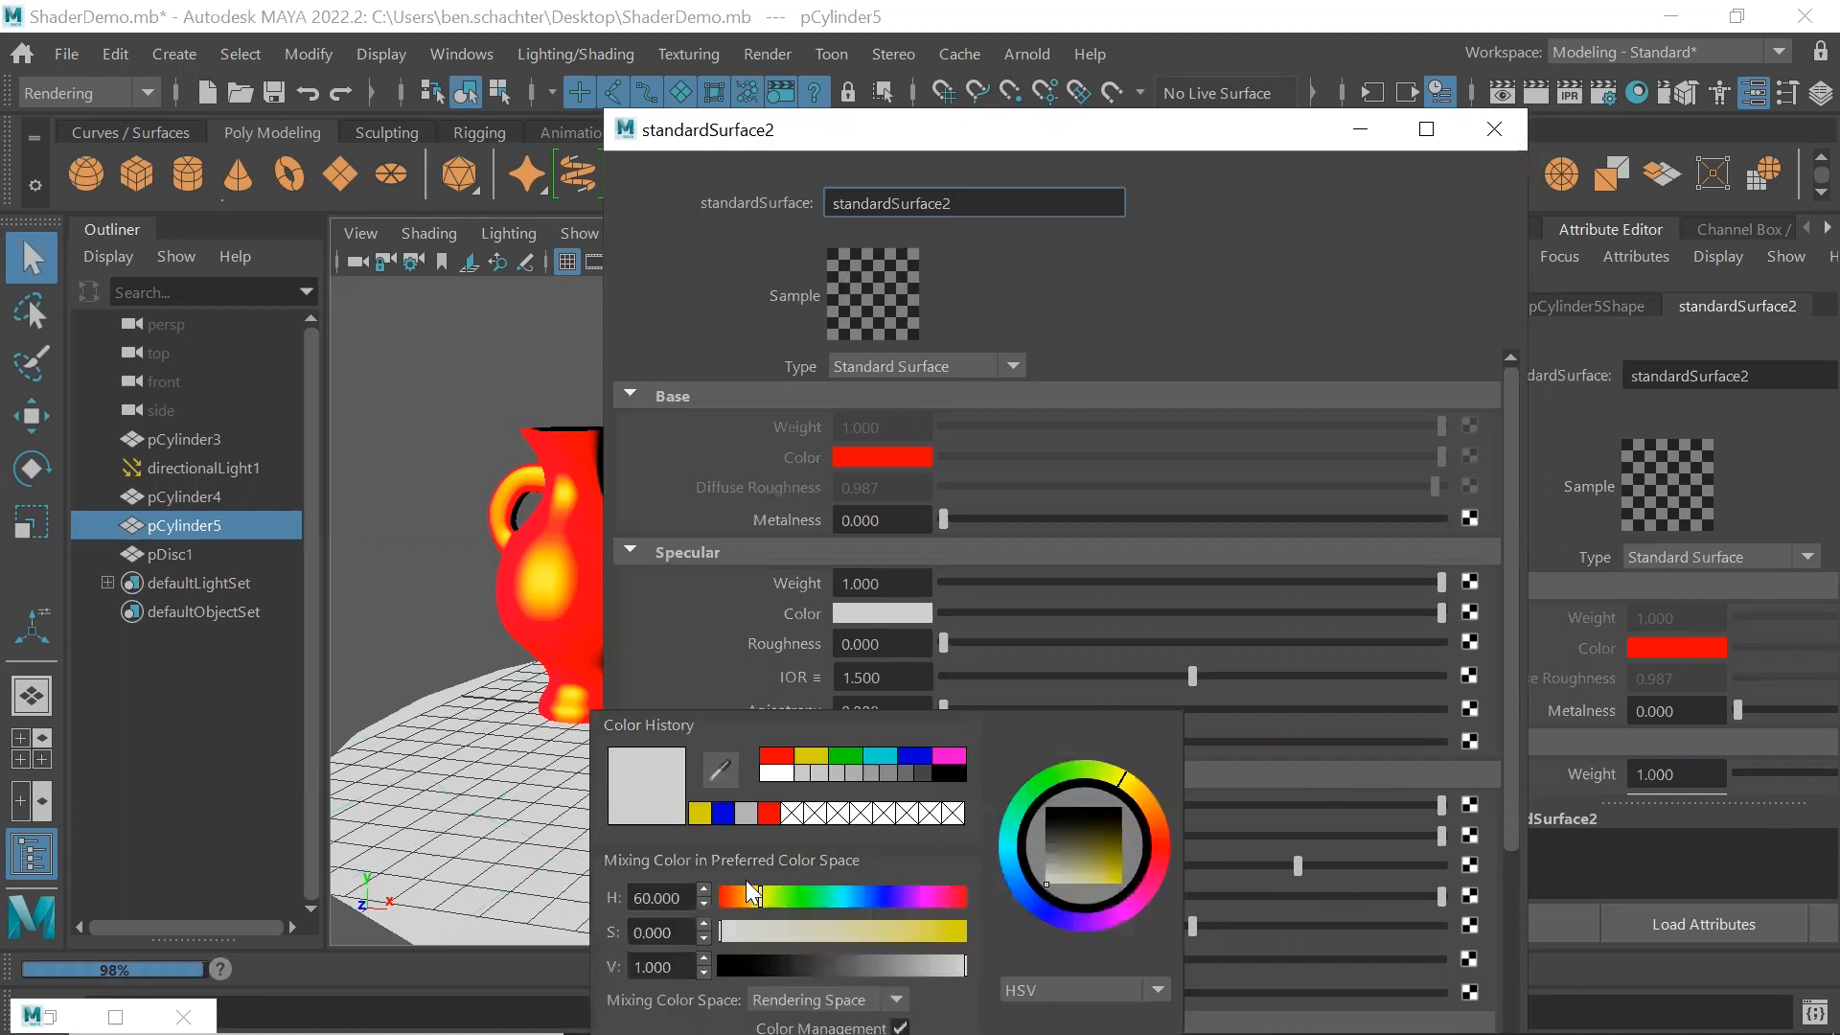
{"action": "left_click", "coordinate": [811, 756]}
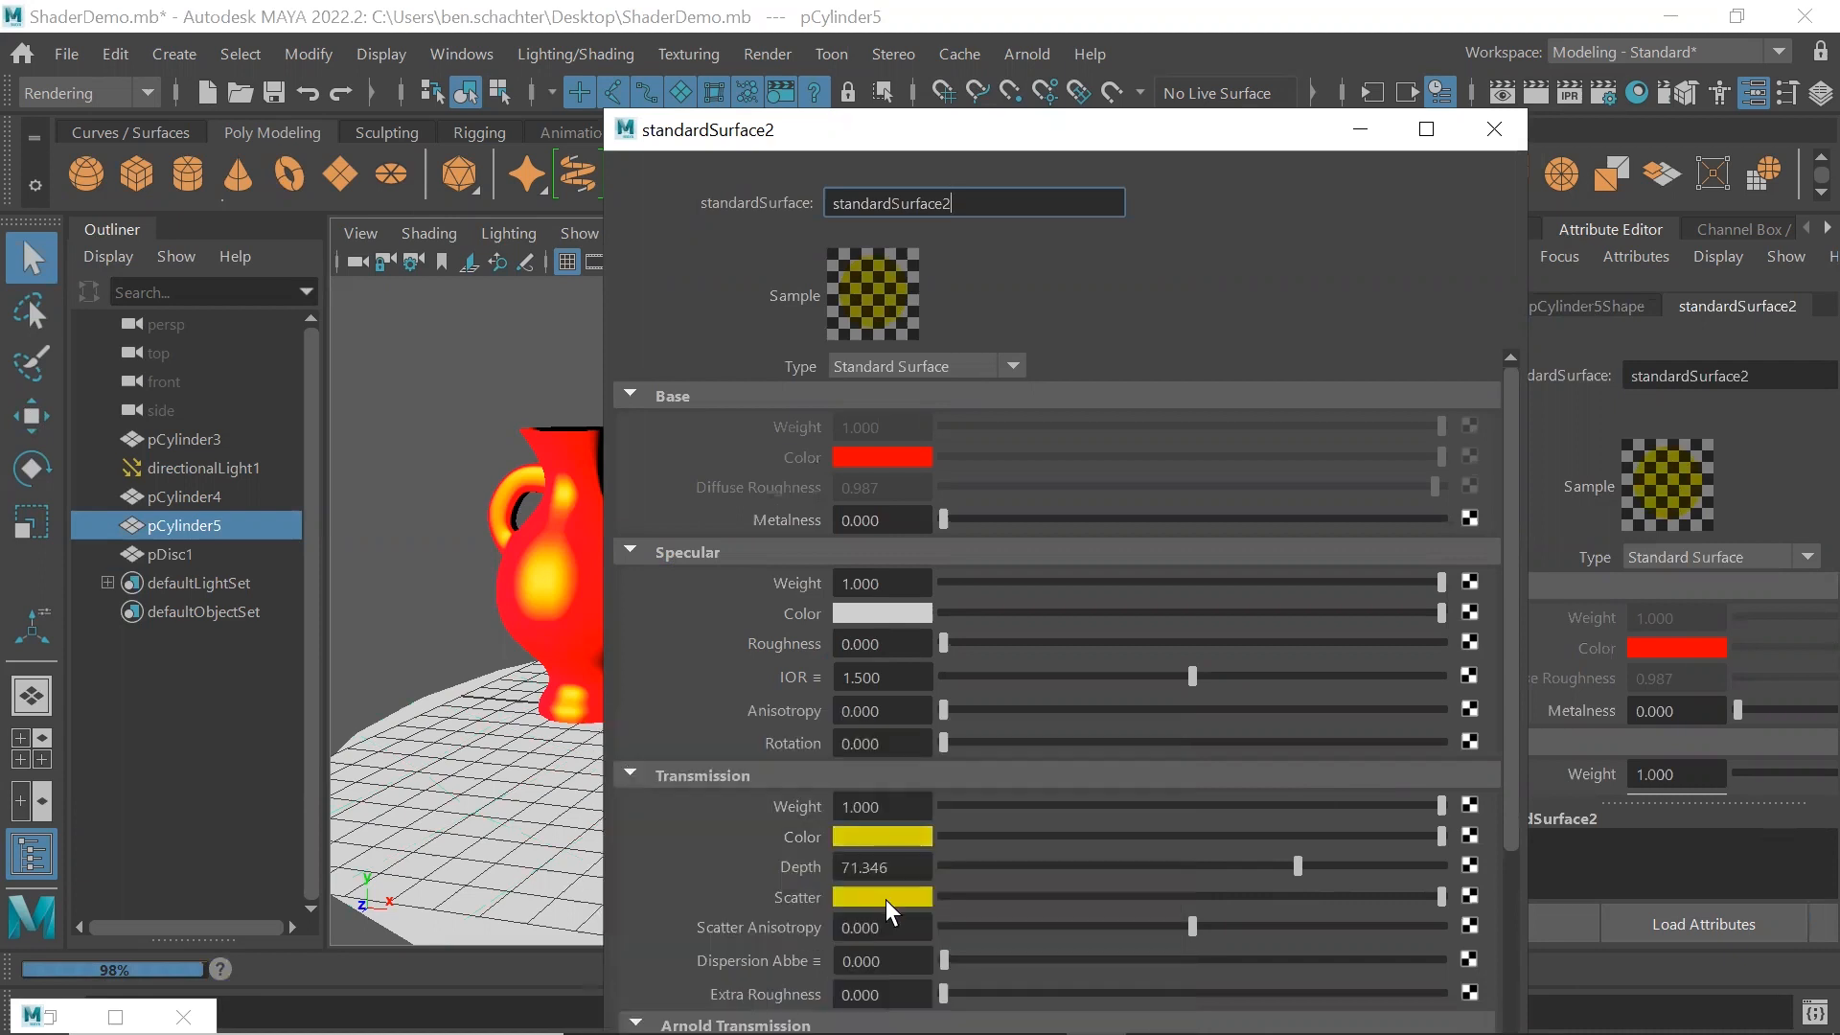
{"action": "left_click", "coordinate": [885, 899]}
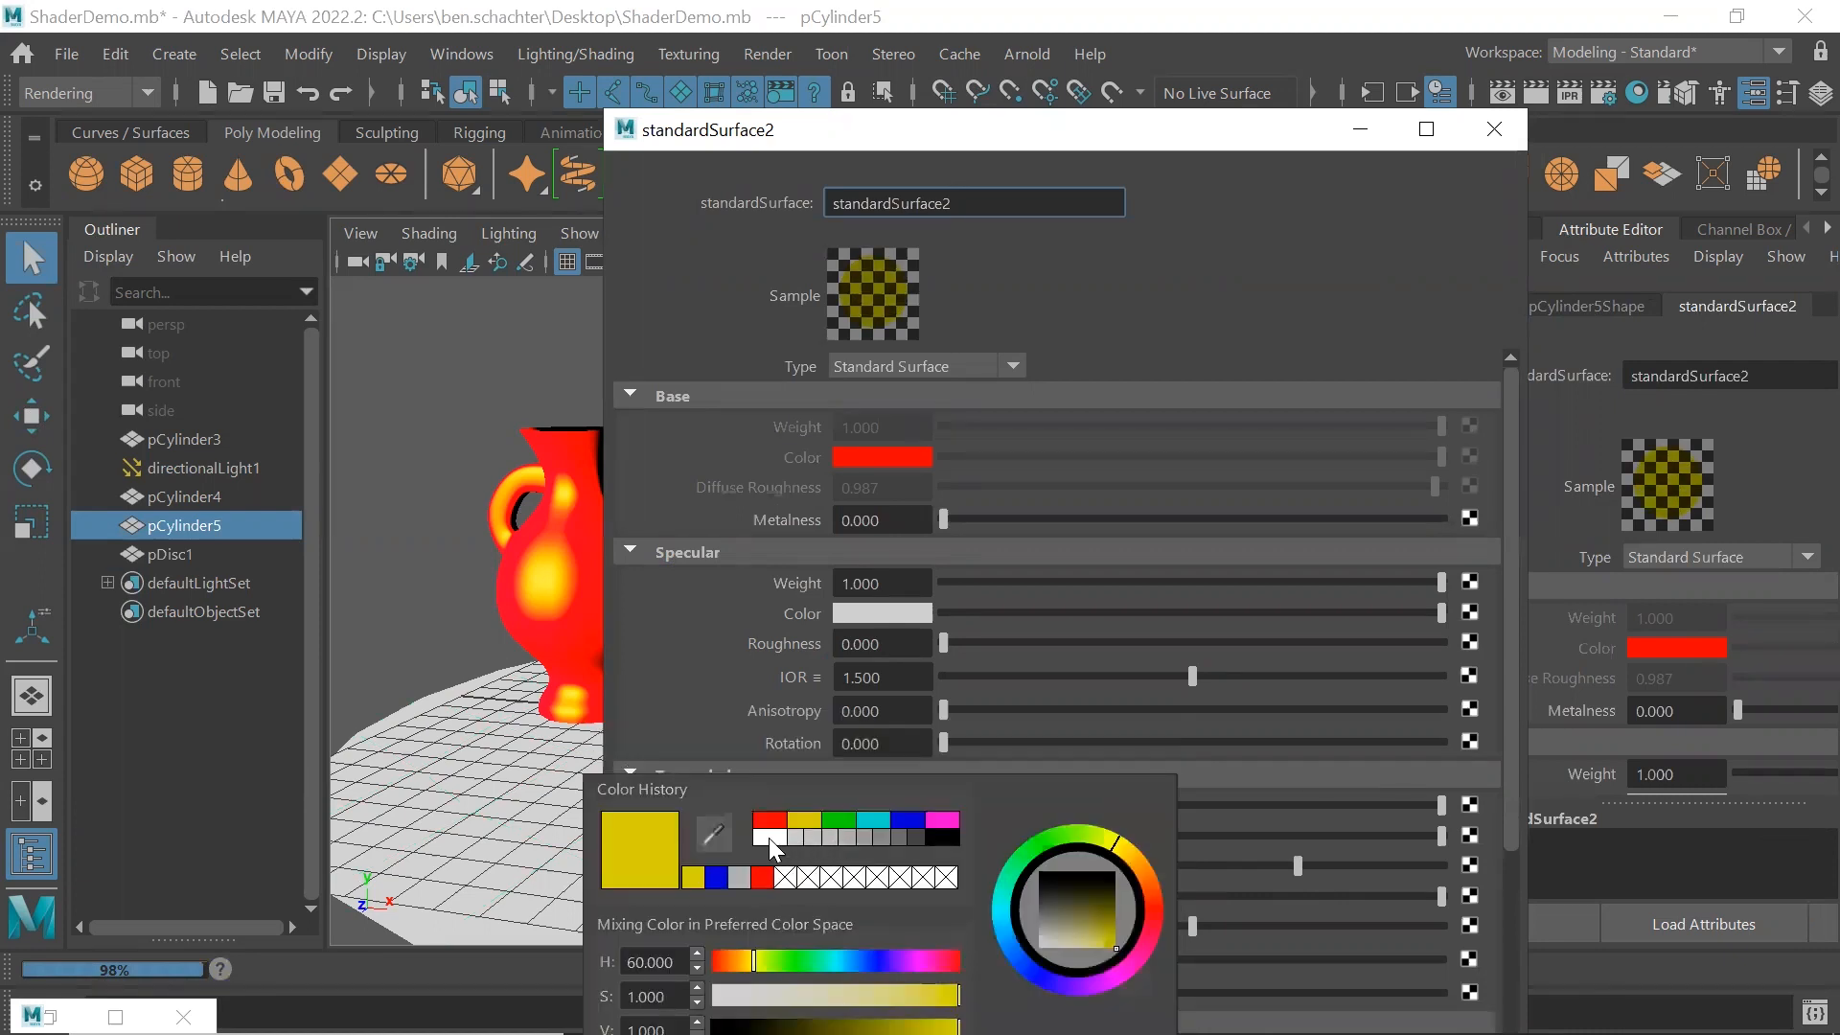
{"action": "left_click", "coordinate": [769, 837]}
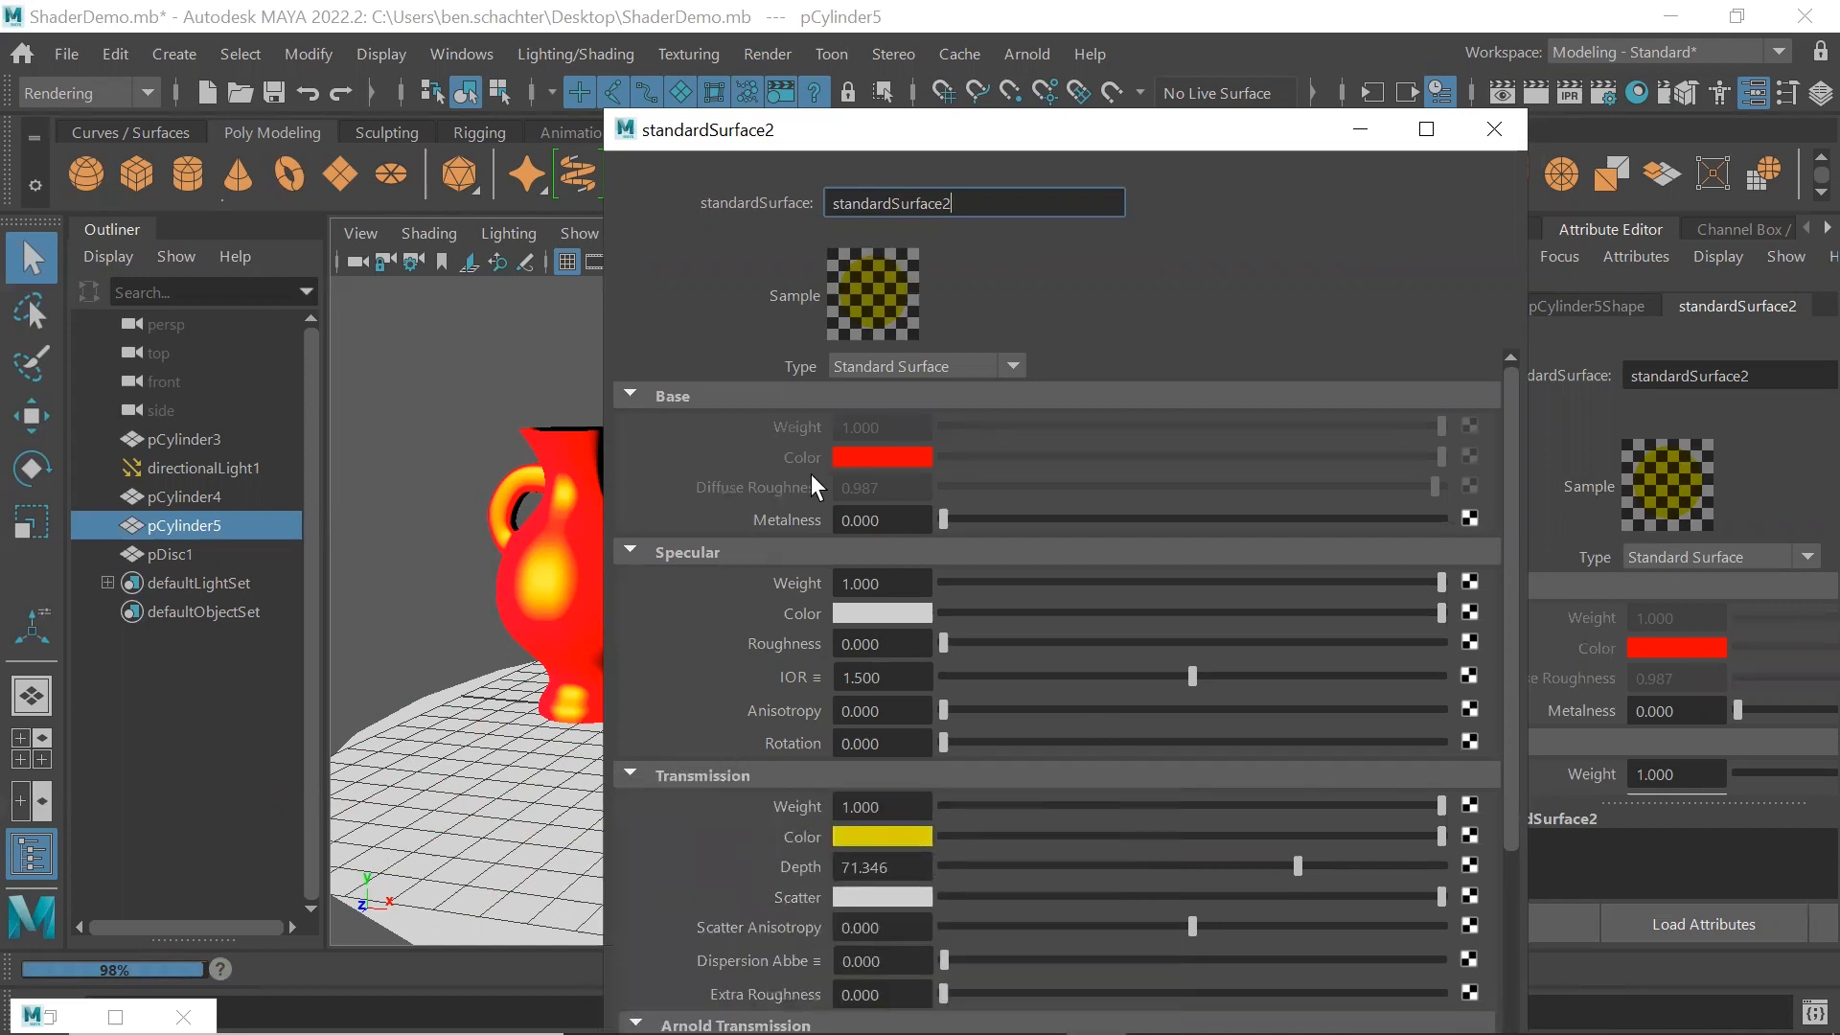
{"action": "left_click", "coordinate": [1491, 130]}
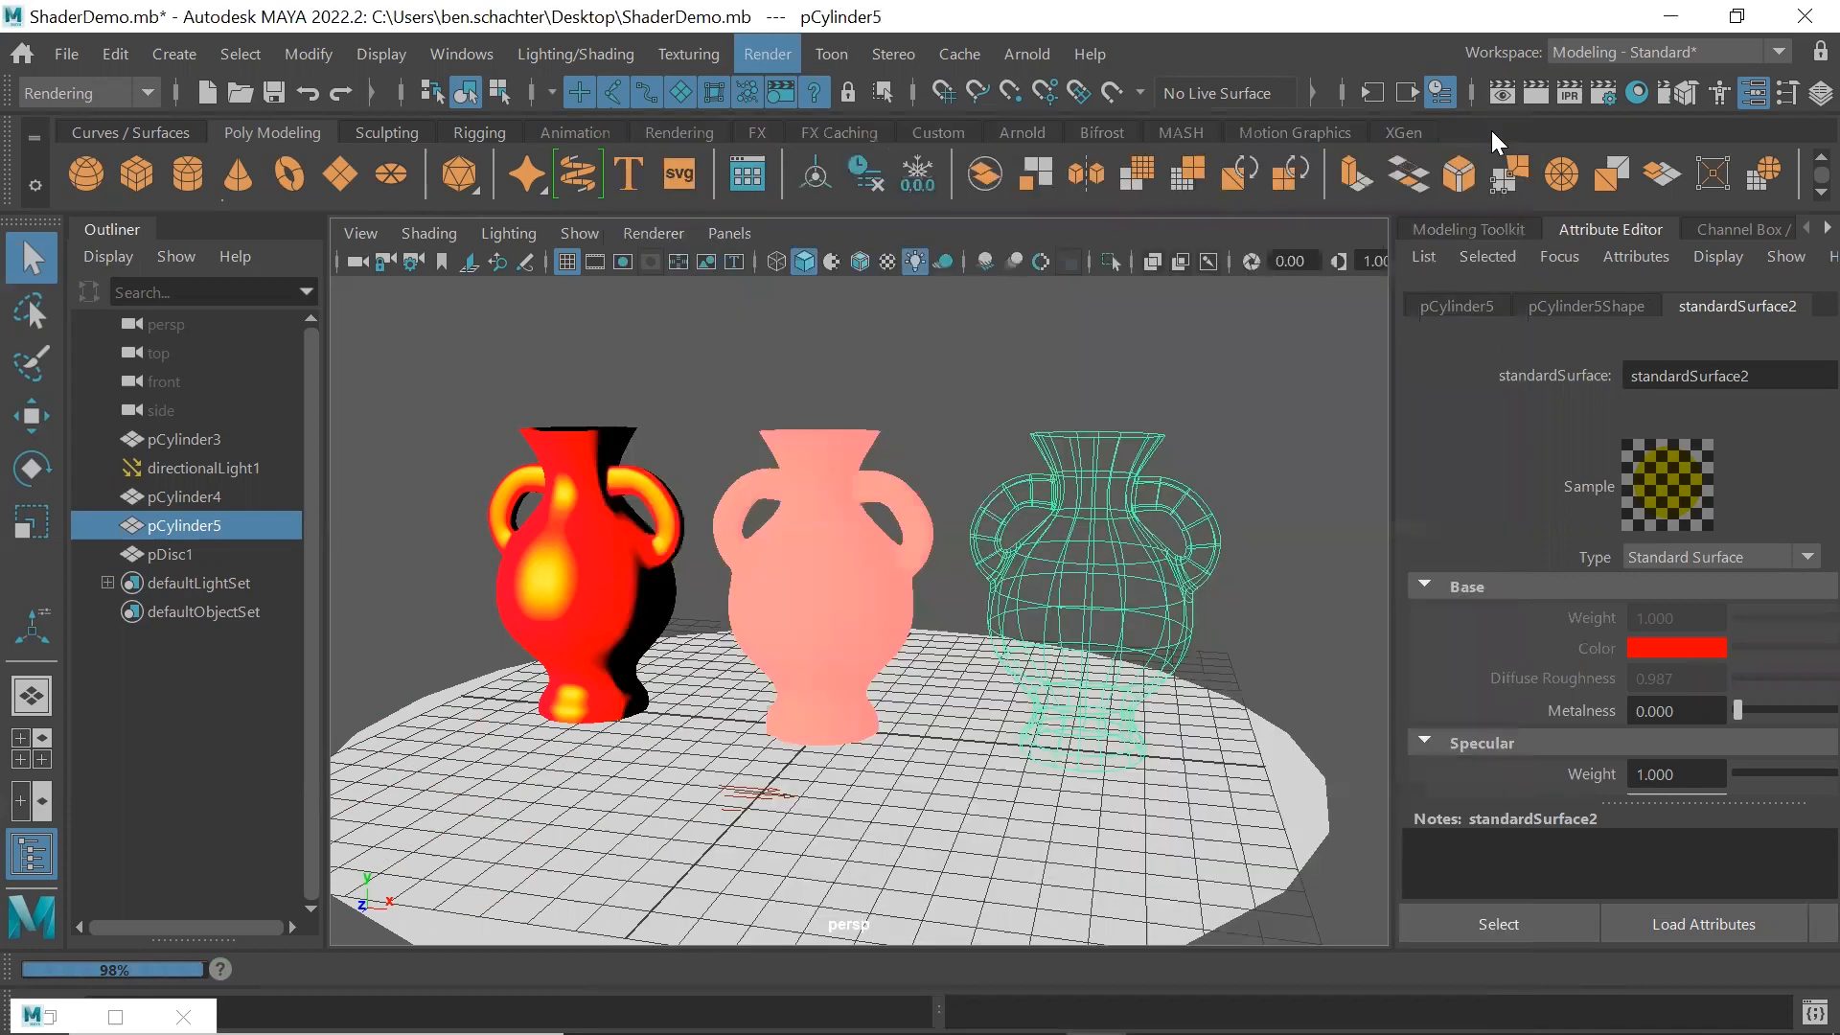
Render the current frame to examine the right vase's yellow transmission color, and close the render view
{"action": "left_click", "coordinate": [768, 53]}
{"action": "left_click", "coordinate": [828, 326]}
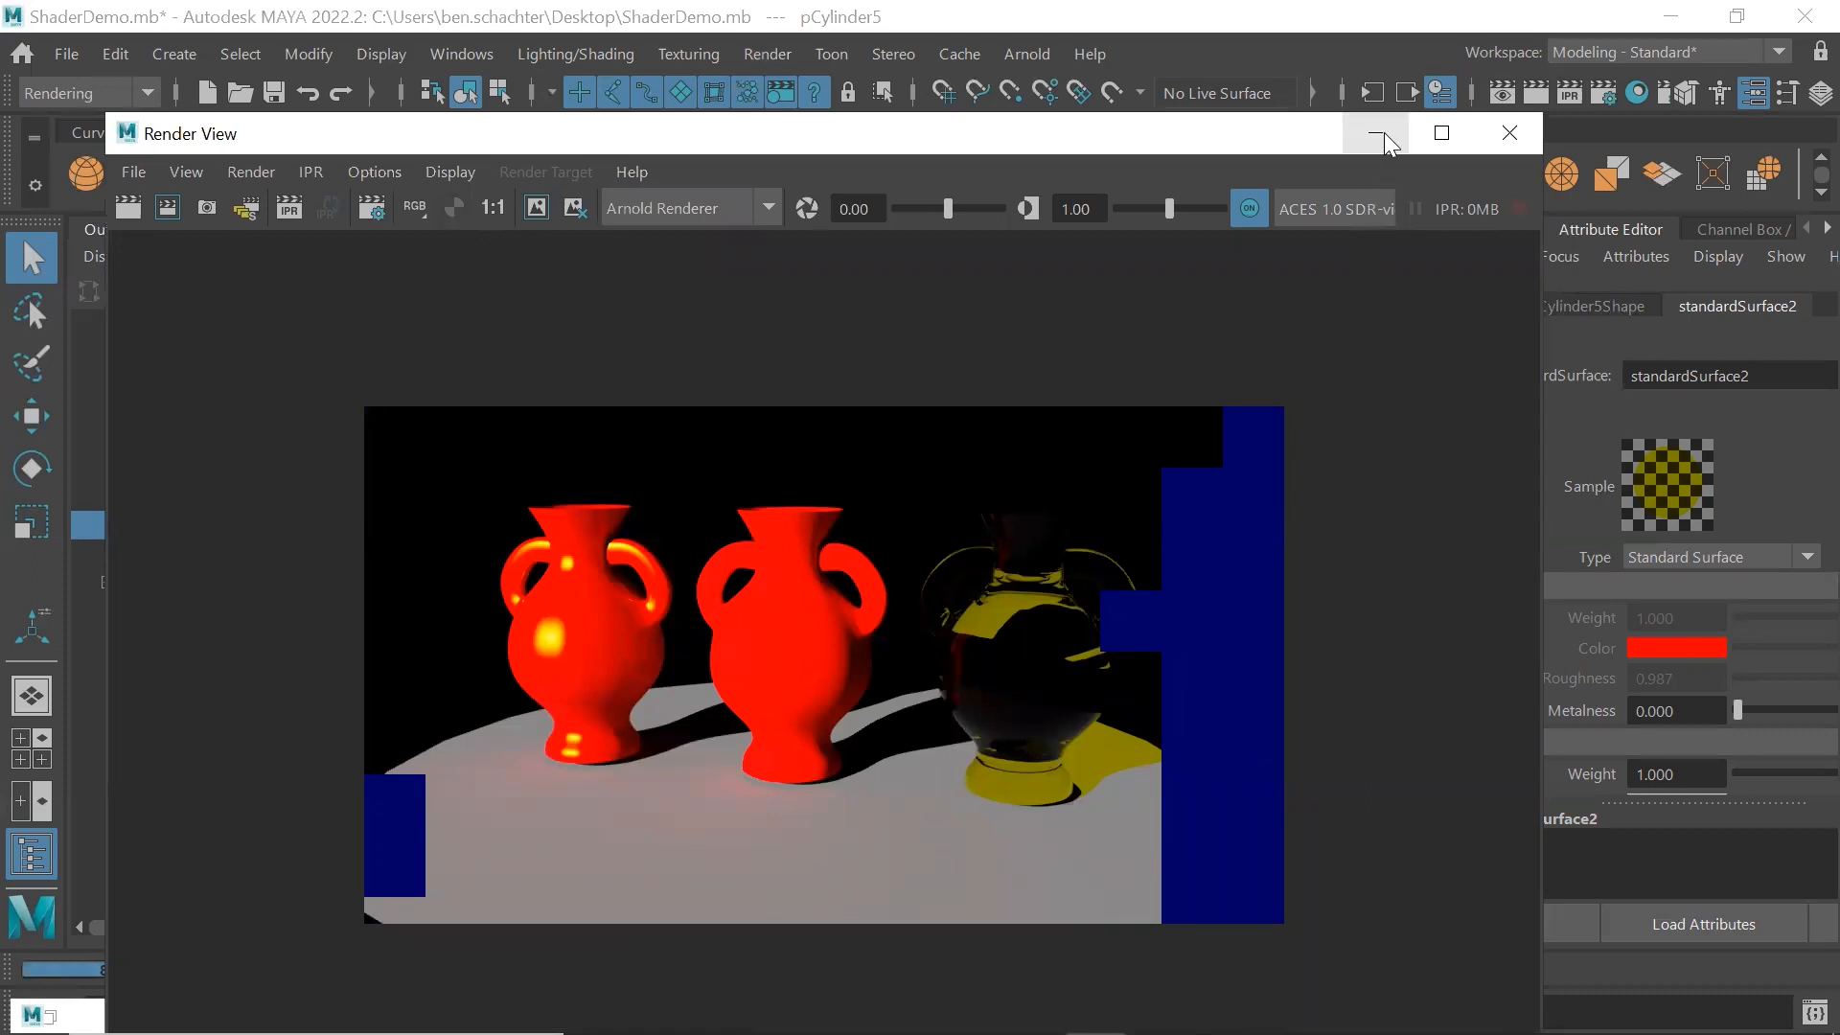
{"action": "left_click", "coordinate": [1501, 130]}
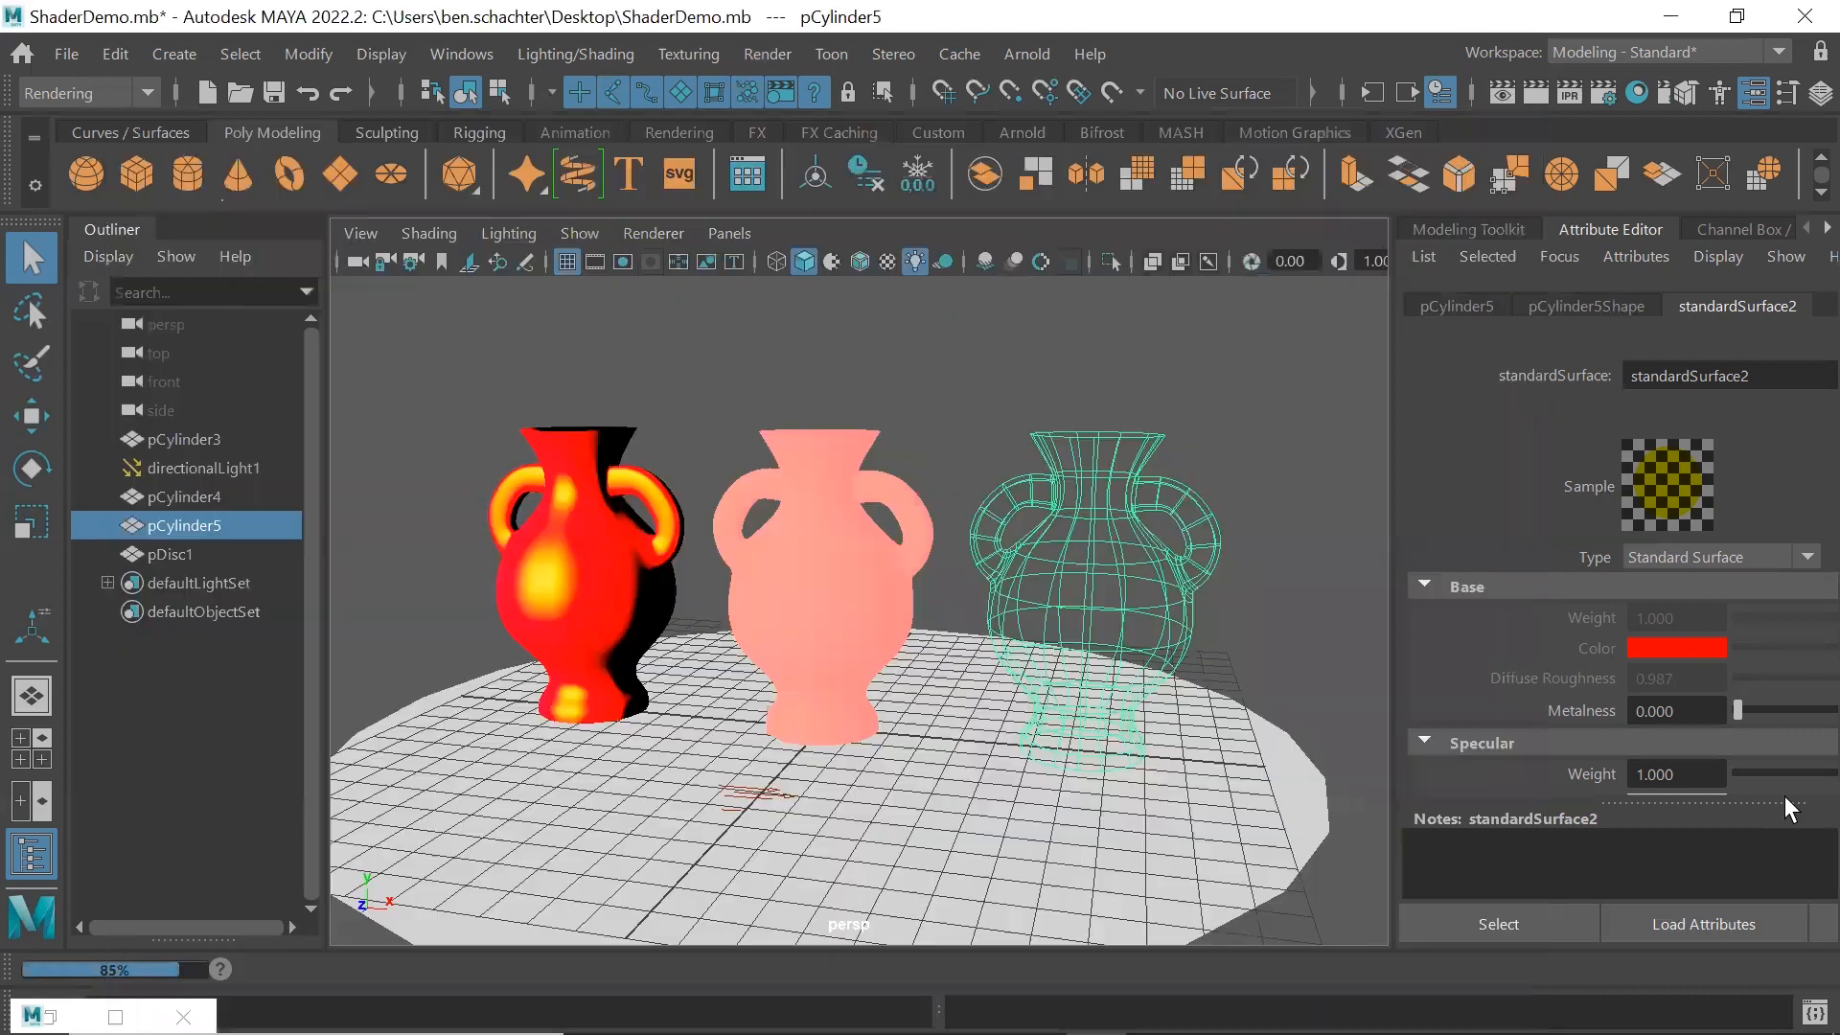
Set the right vase's Transmission Color to red in a separate attribute window, and close the window
{"action": "left_click", "coordinate": [1818, 922]}
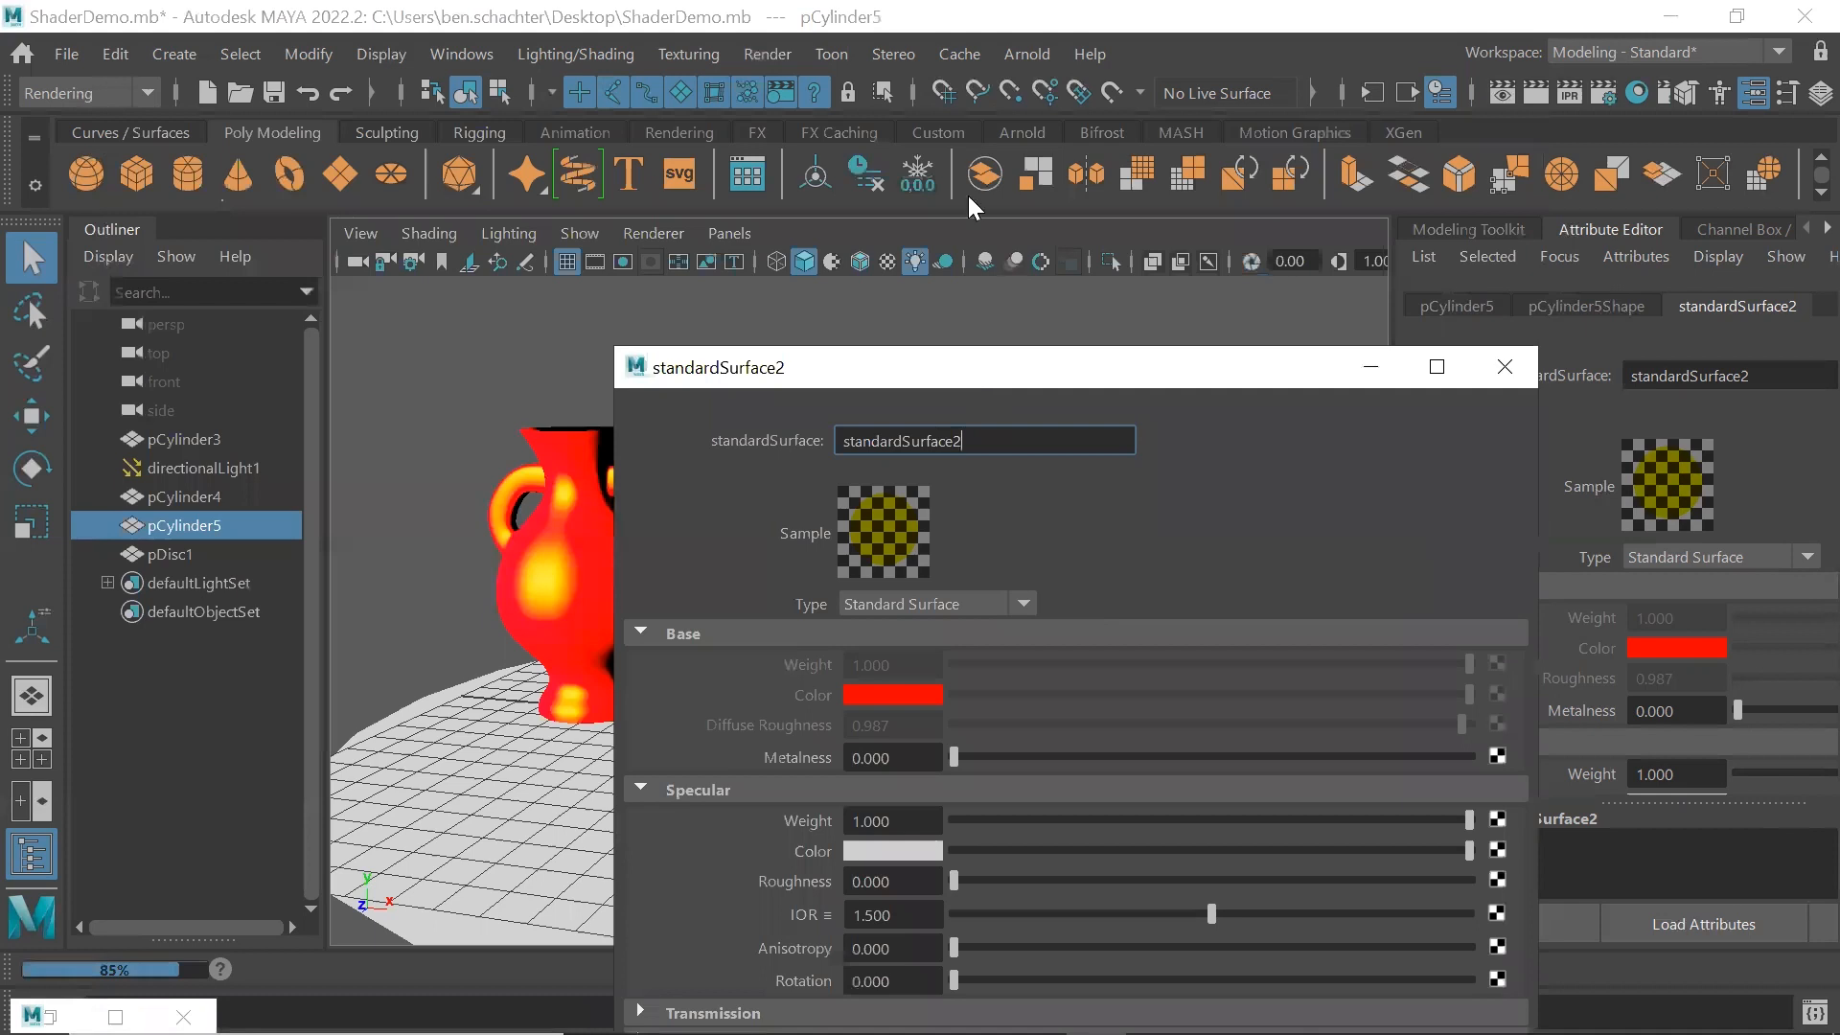
{"action": "left_click", "coordinate": [651, 812]}
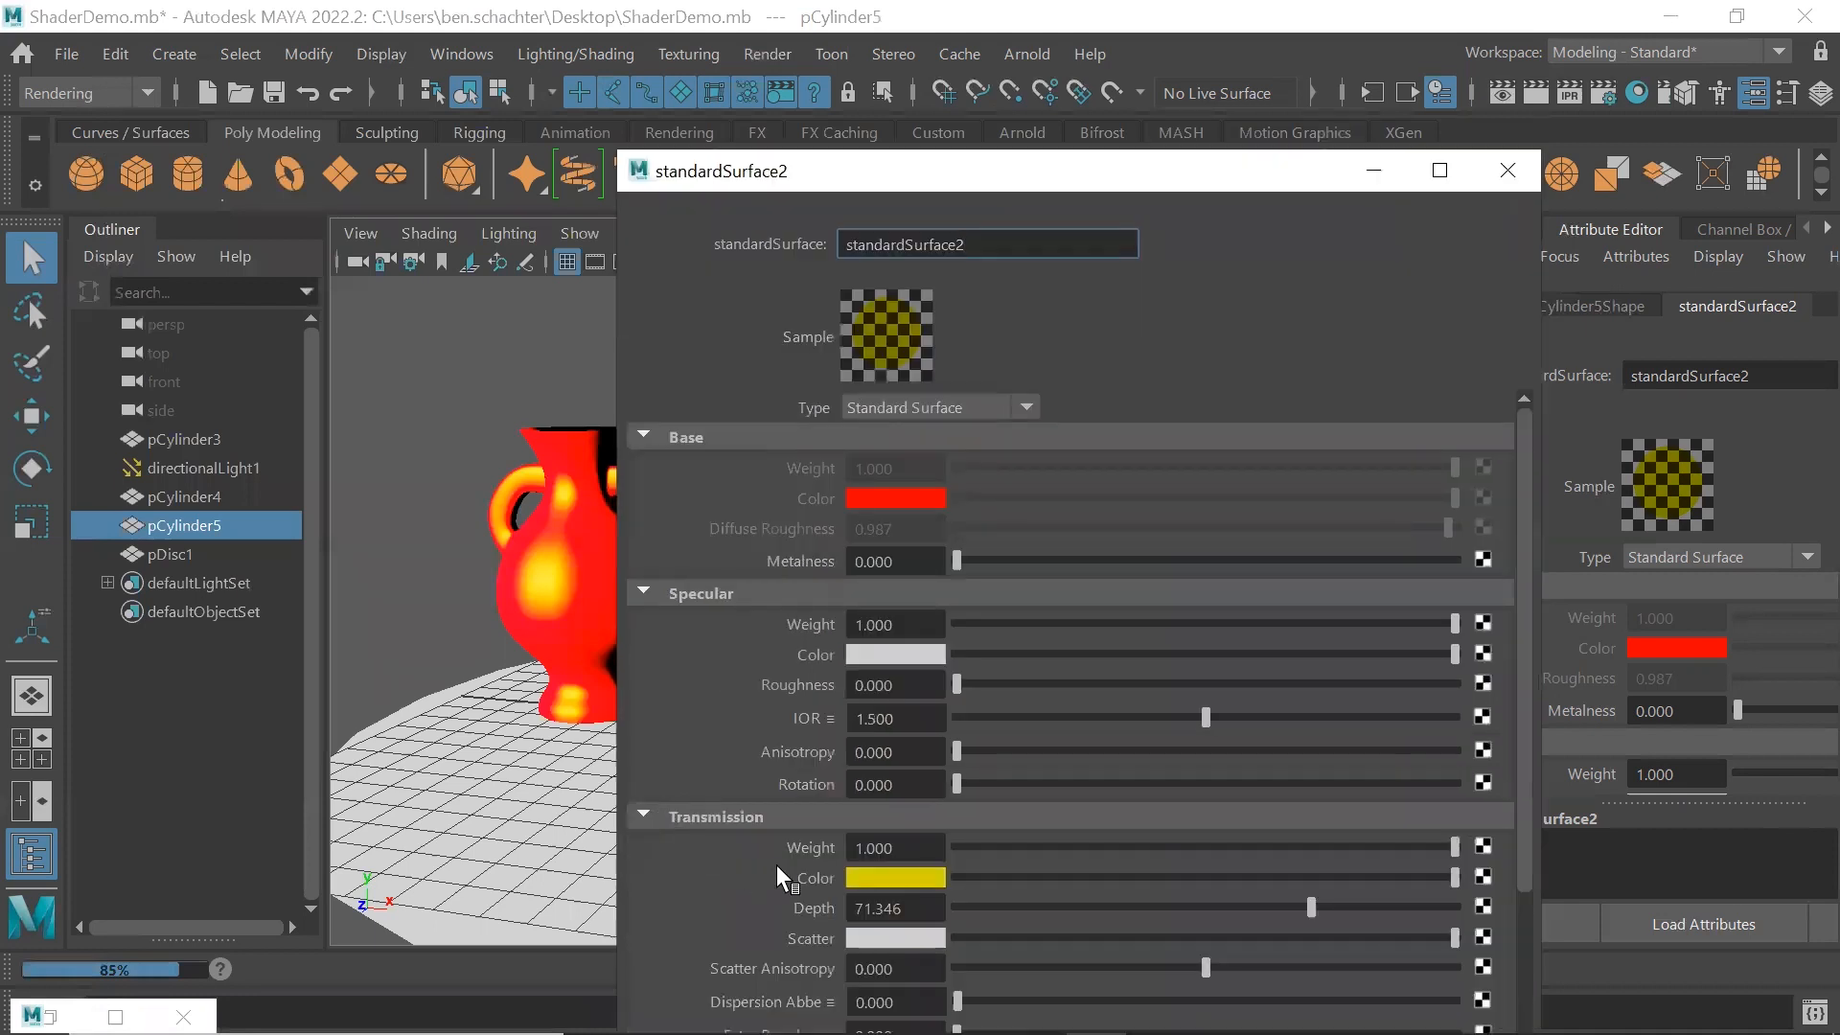
{"action": "left_click", "coordinate": [872, 876]}
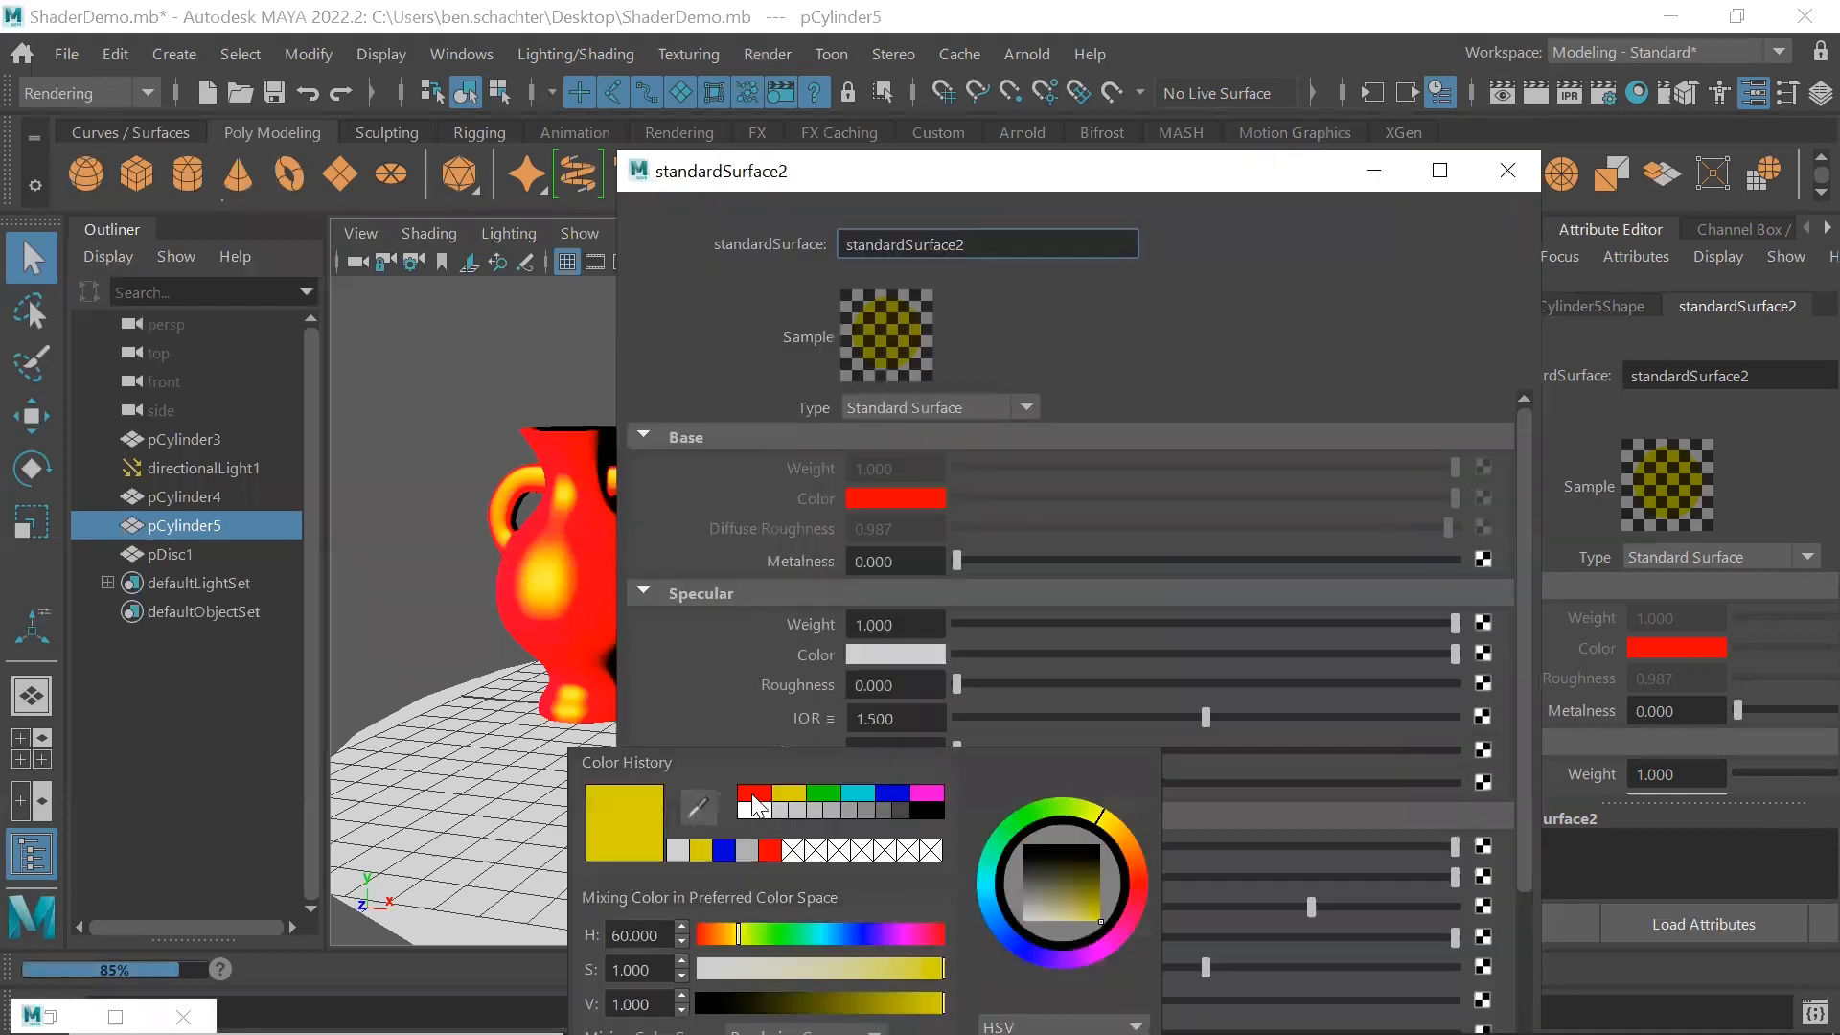
{"action": "left_click", "coordinate": [753, 798]}
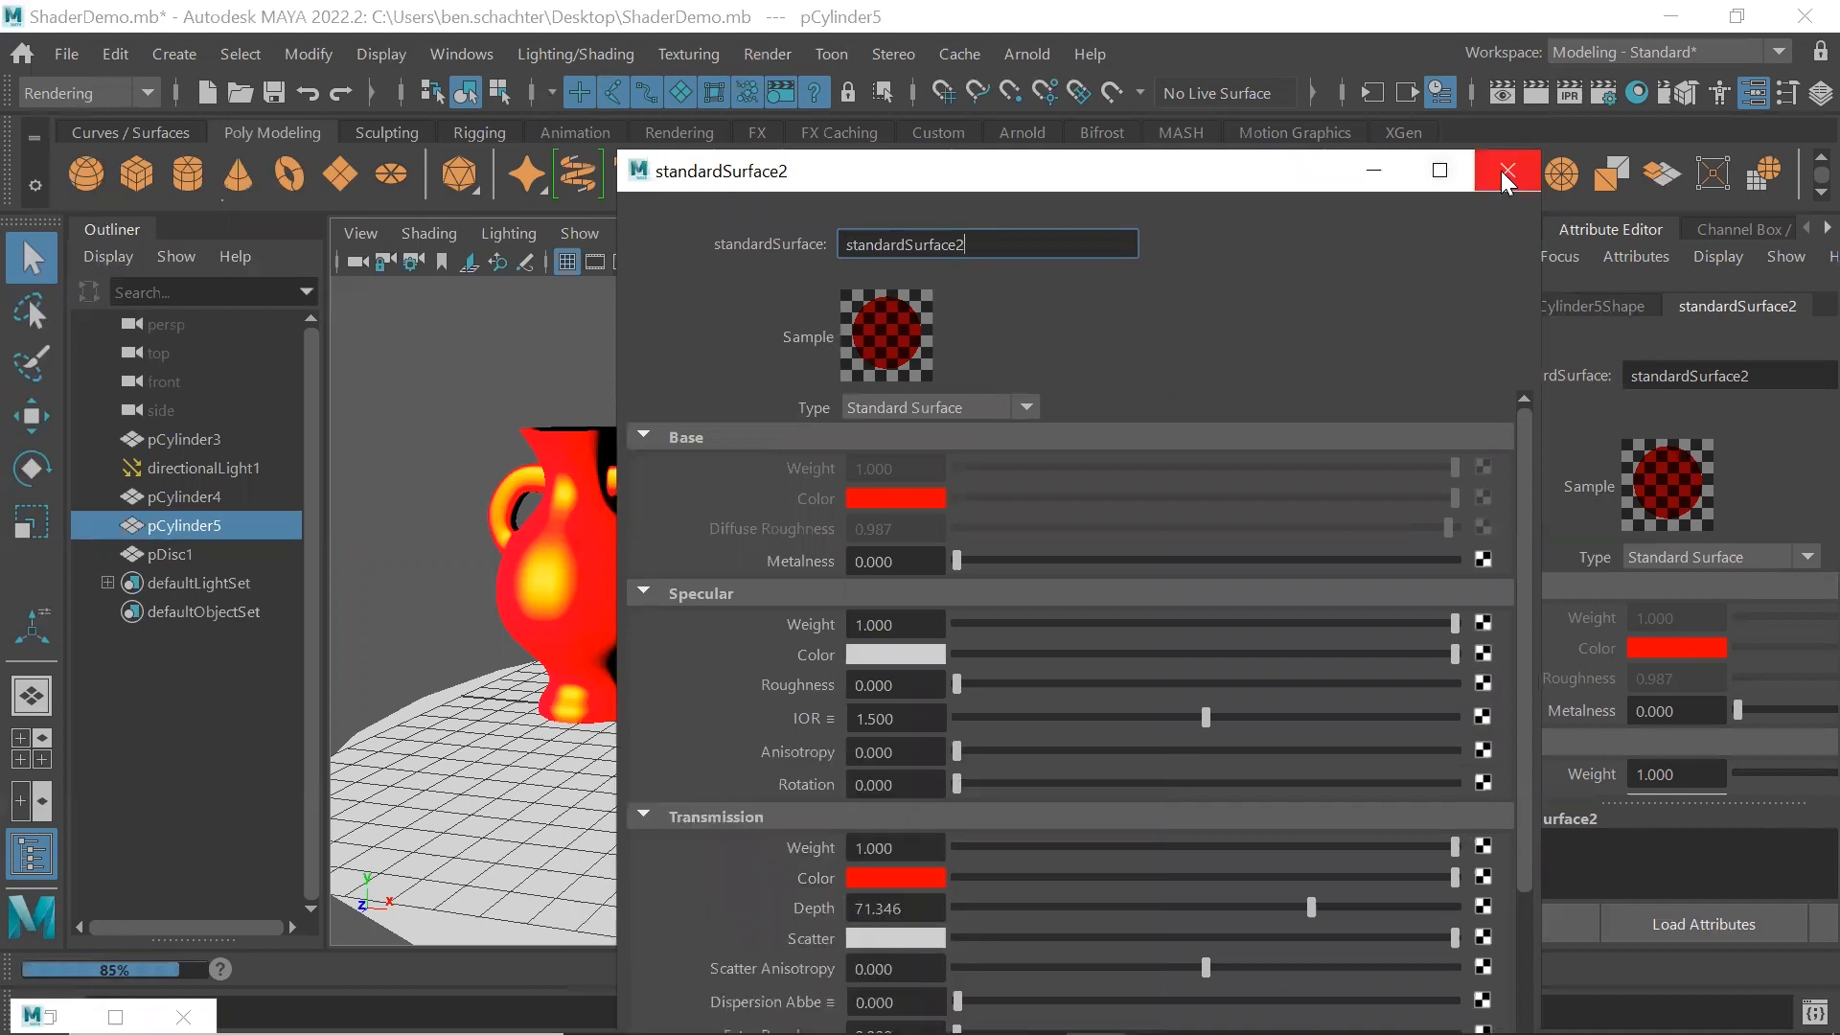
{"action": "left_click", "coordinate": [1506, 173]}
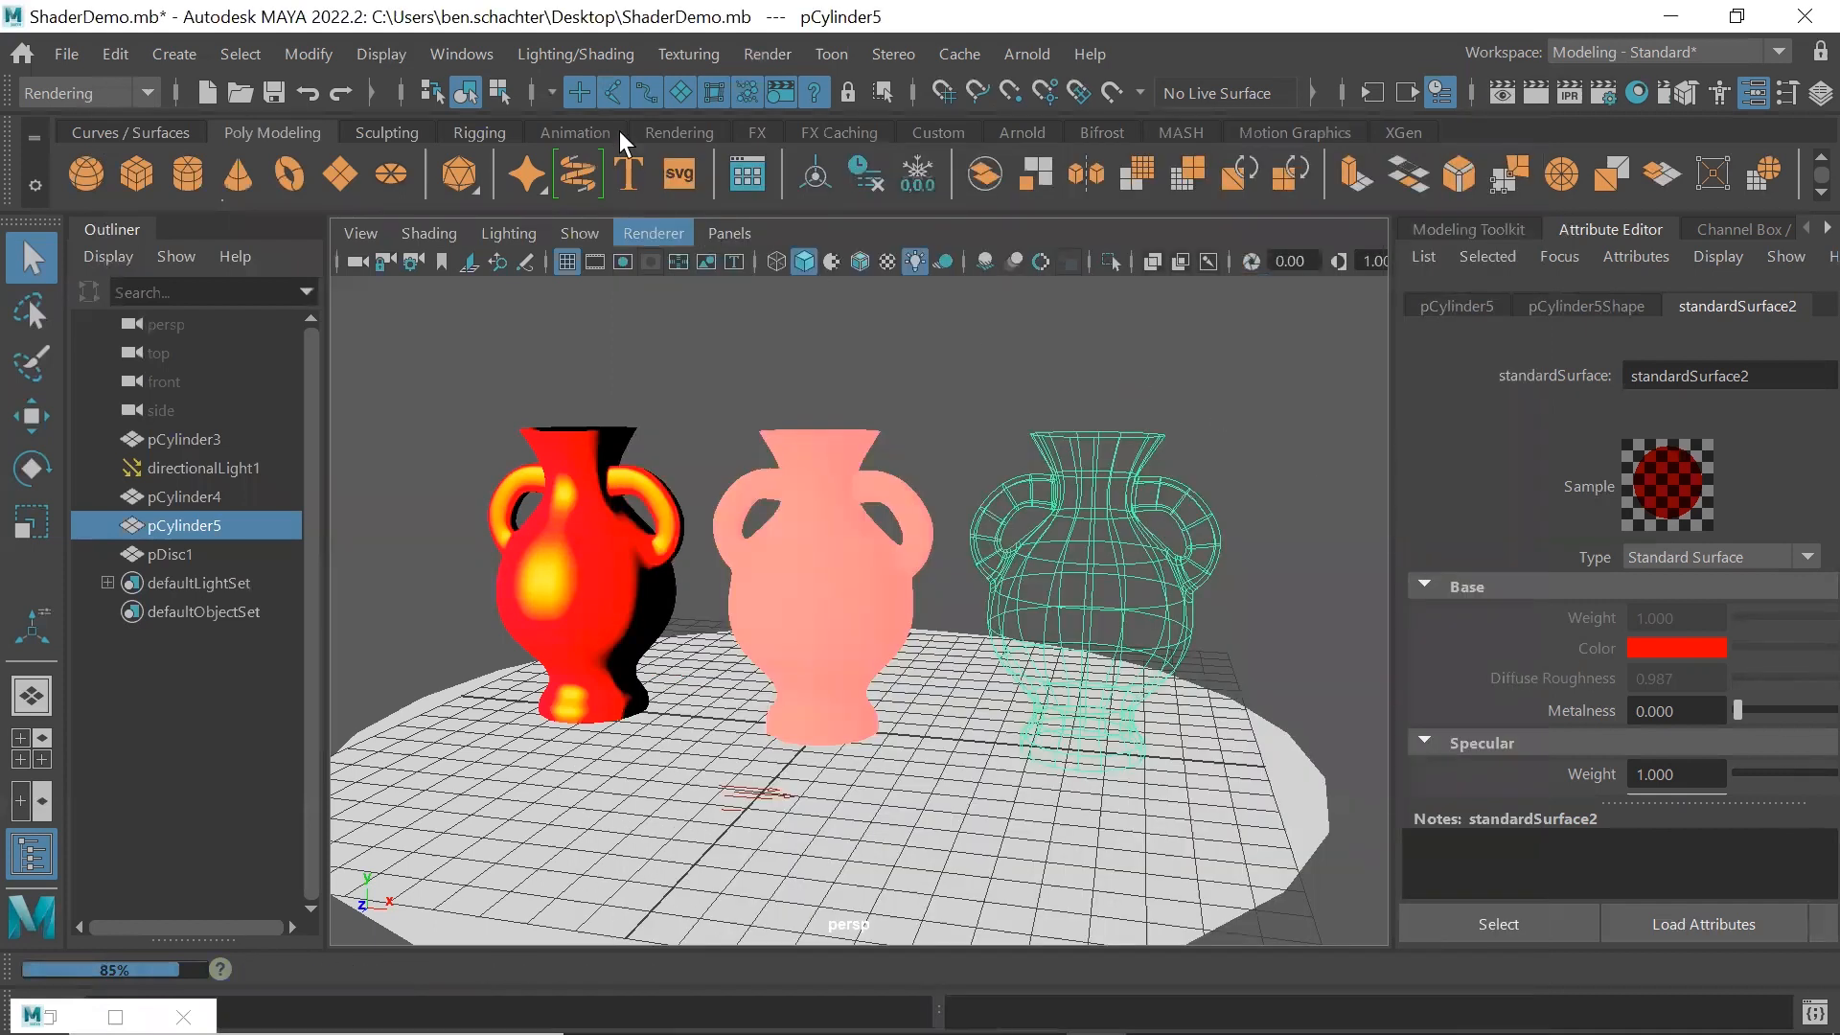
Render the current frame to examine the right vase's red transmission color, and close the render view
{"action": "left_click", "coordinate": [767, 54]}
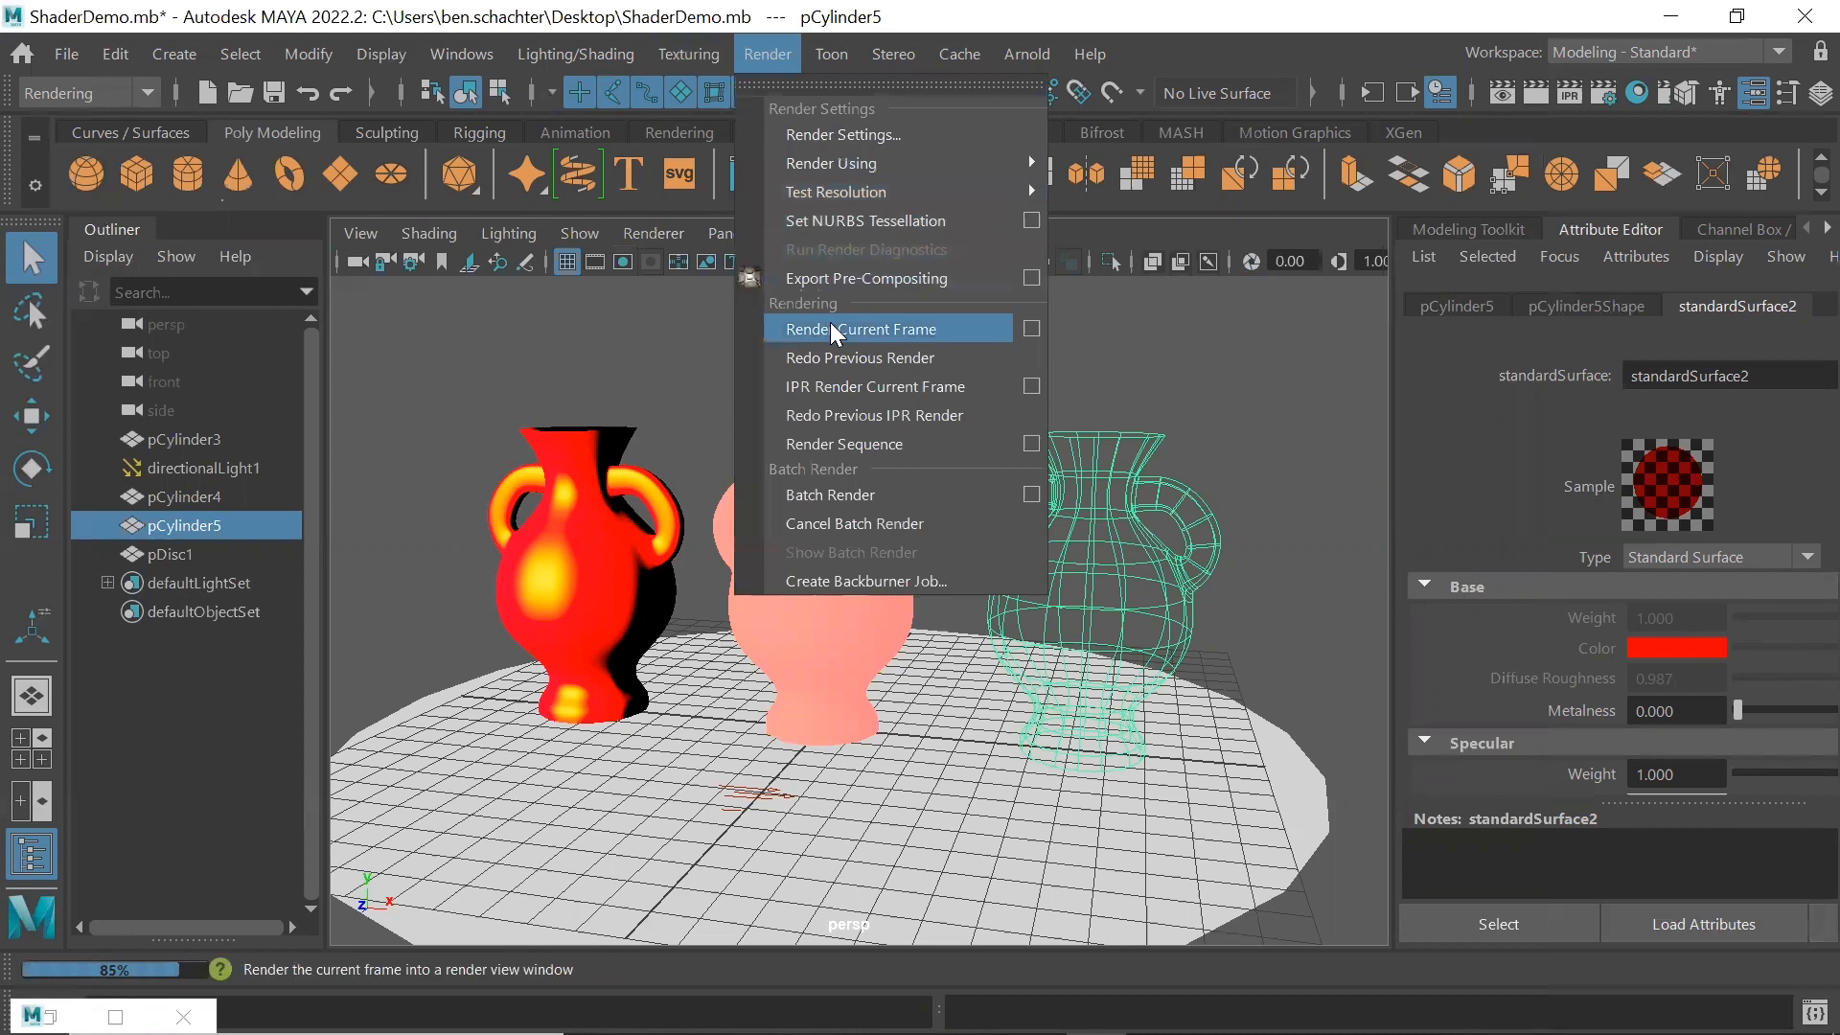
{"action": "left_click", "coordinate": [831, 327]}
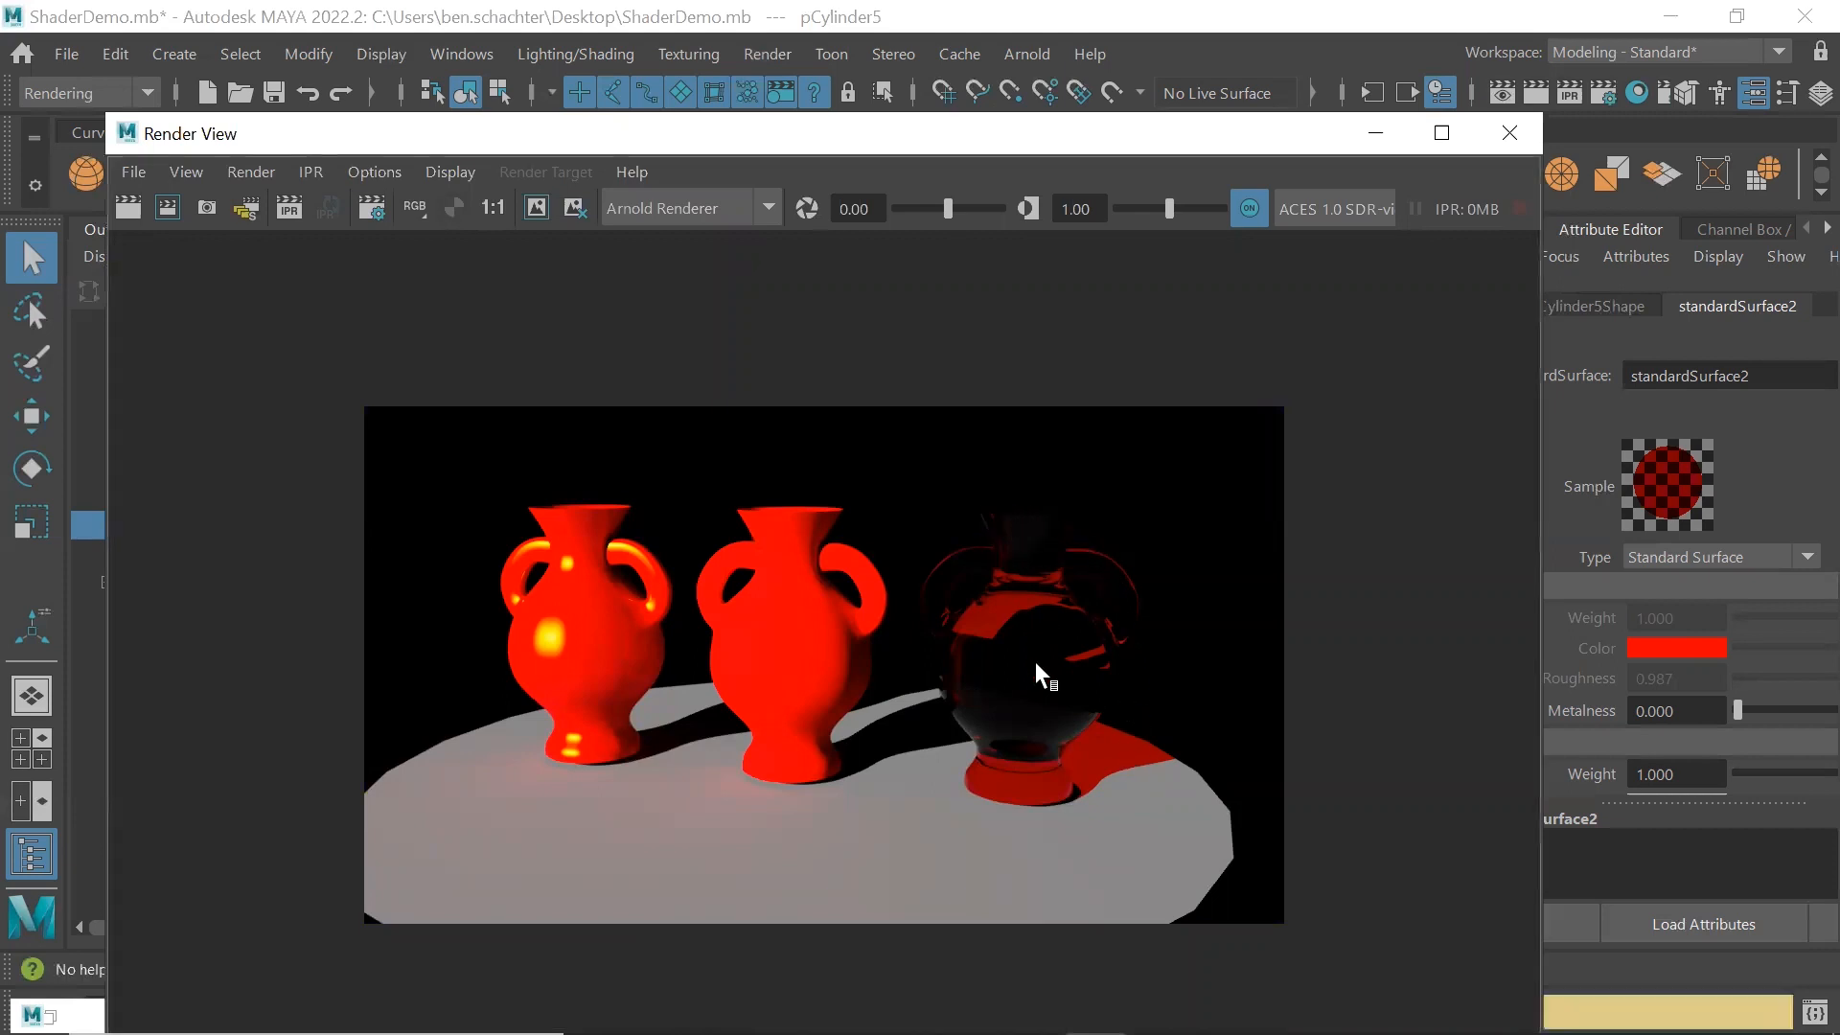
{"action": "left_click", "coordinate": [1511, 132]}
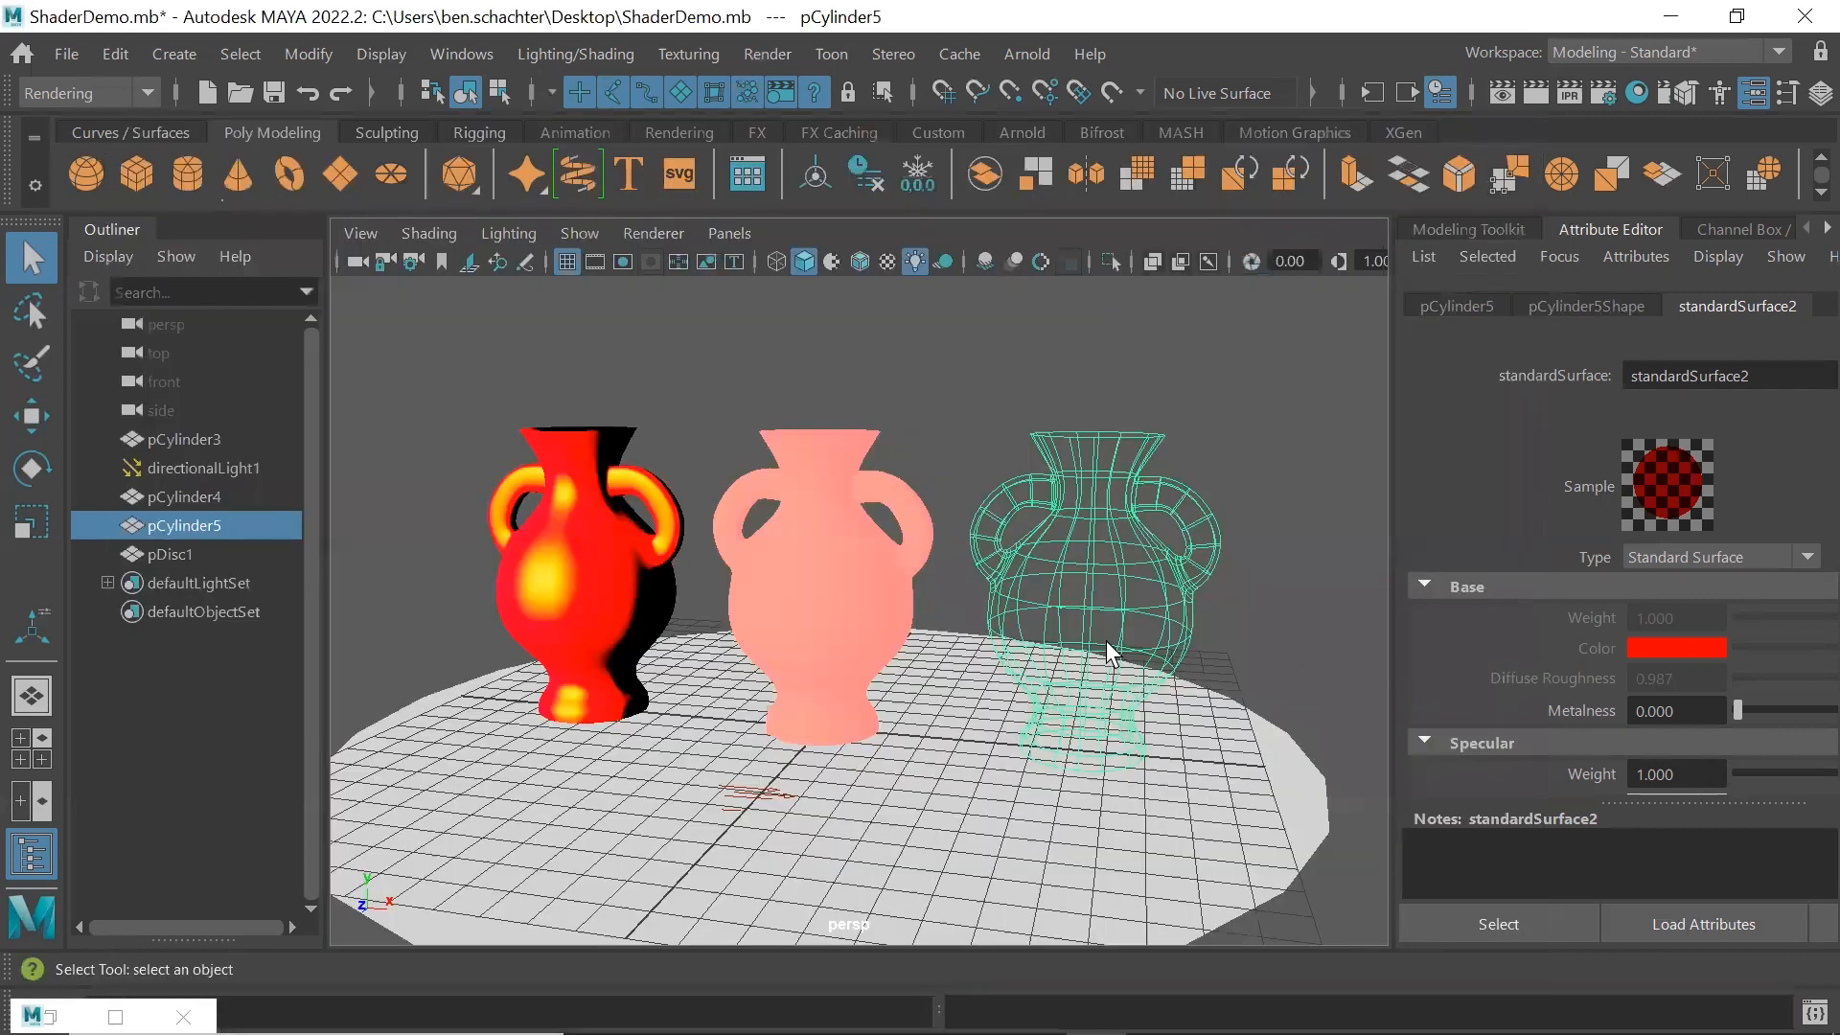
Set the right vase's Metalness to 0.506 and Specular Color to yellow in a separate attribute window, and close the window
{"action": "left_click", "coordinate": [1811, 927]}
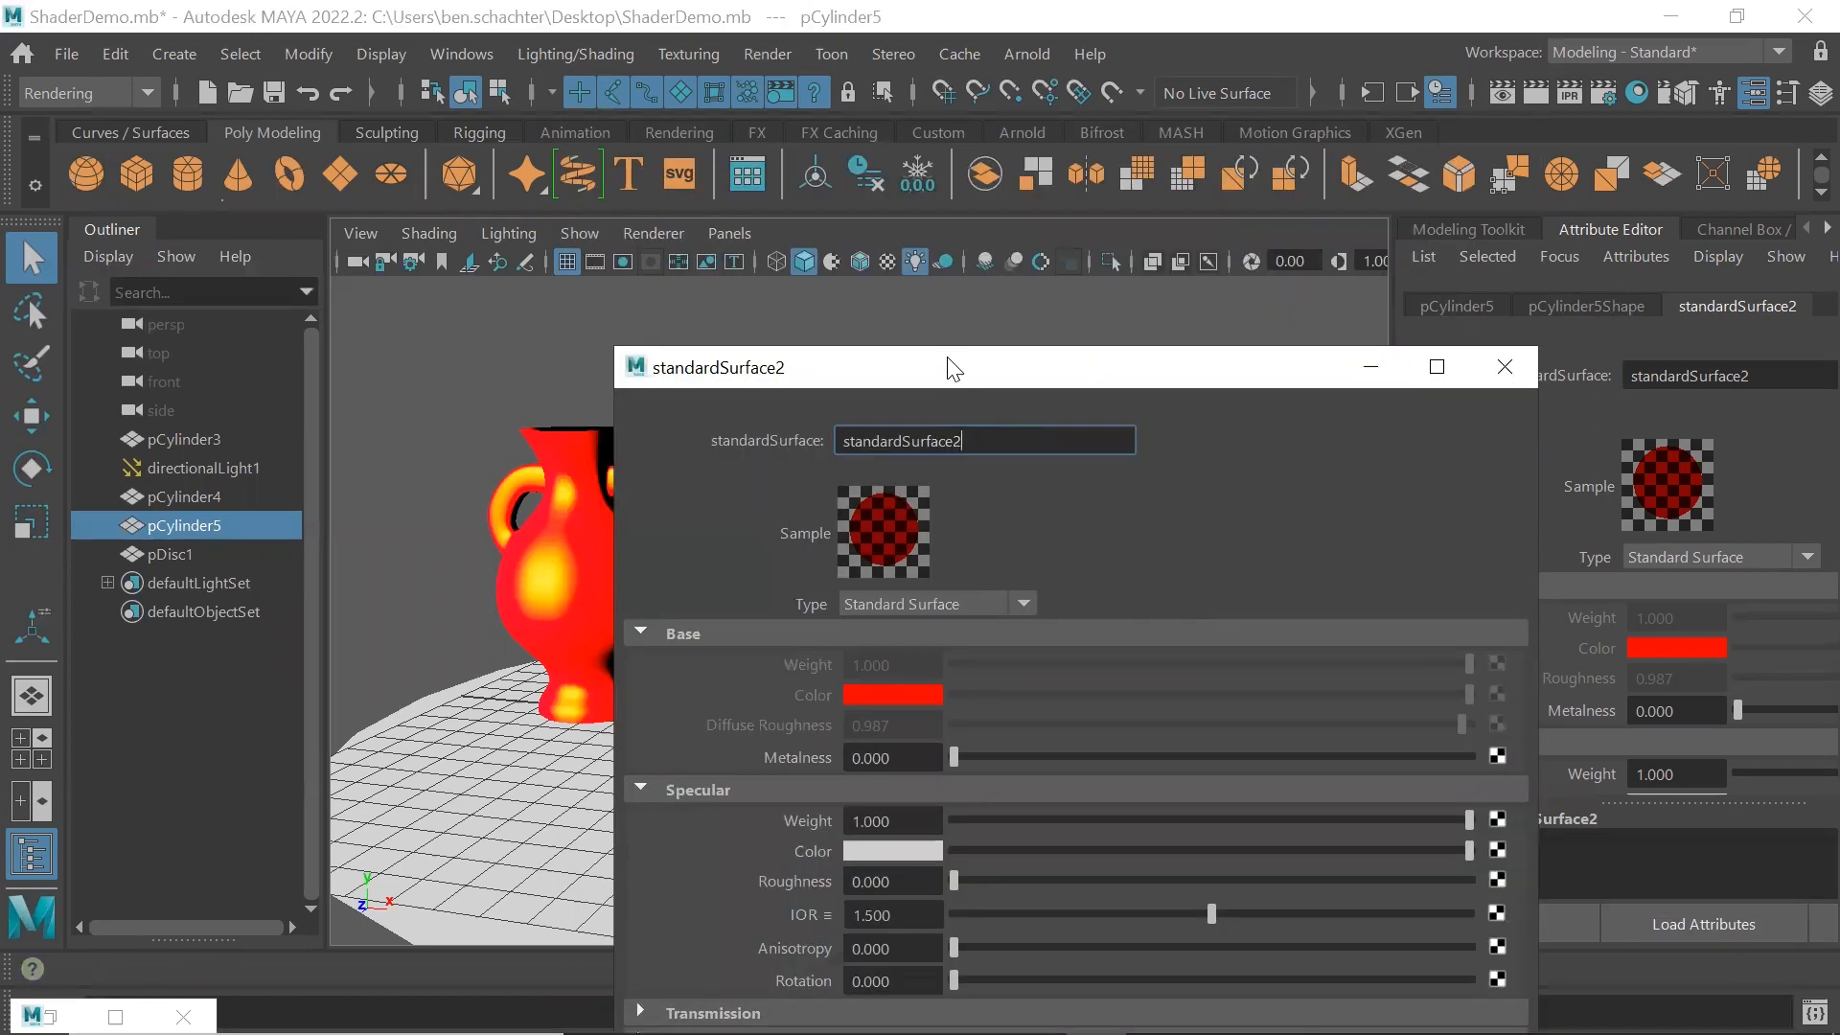
{"action": "left_click_drag", "start_coordinate": [953, 369], "coordinate": [947, 263]}
{"action": "left_click_drag", "start_coordinate": [947, 651], "coordinate": [1056, 642]}
{"action": "left_click_drag", "start_coordinate": [1167, 650], "coordinate": [1209, 640]}
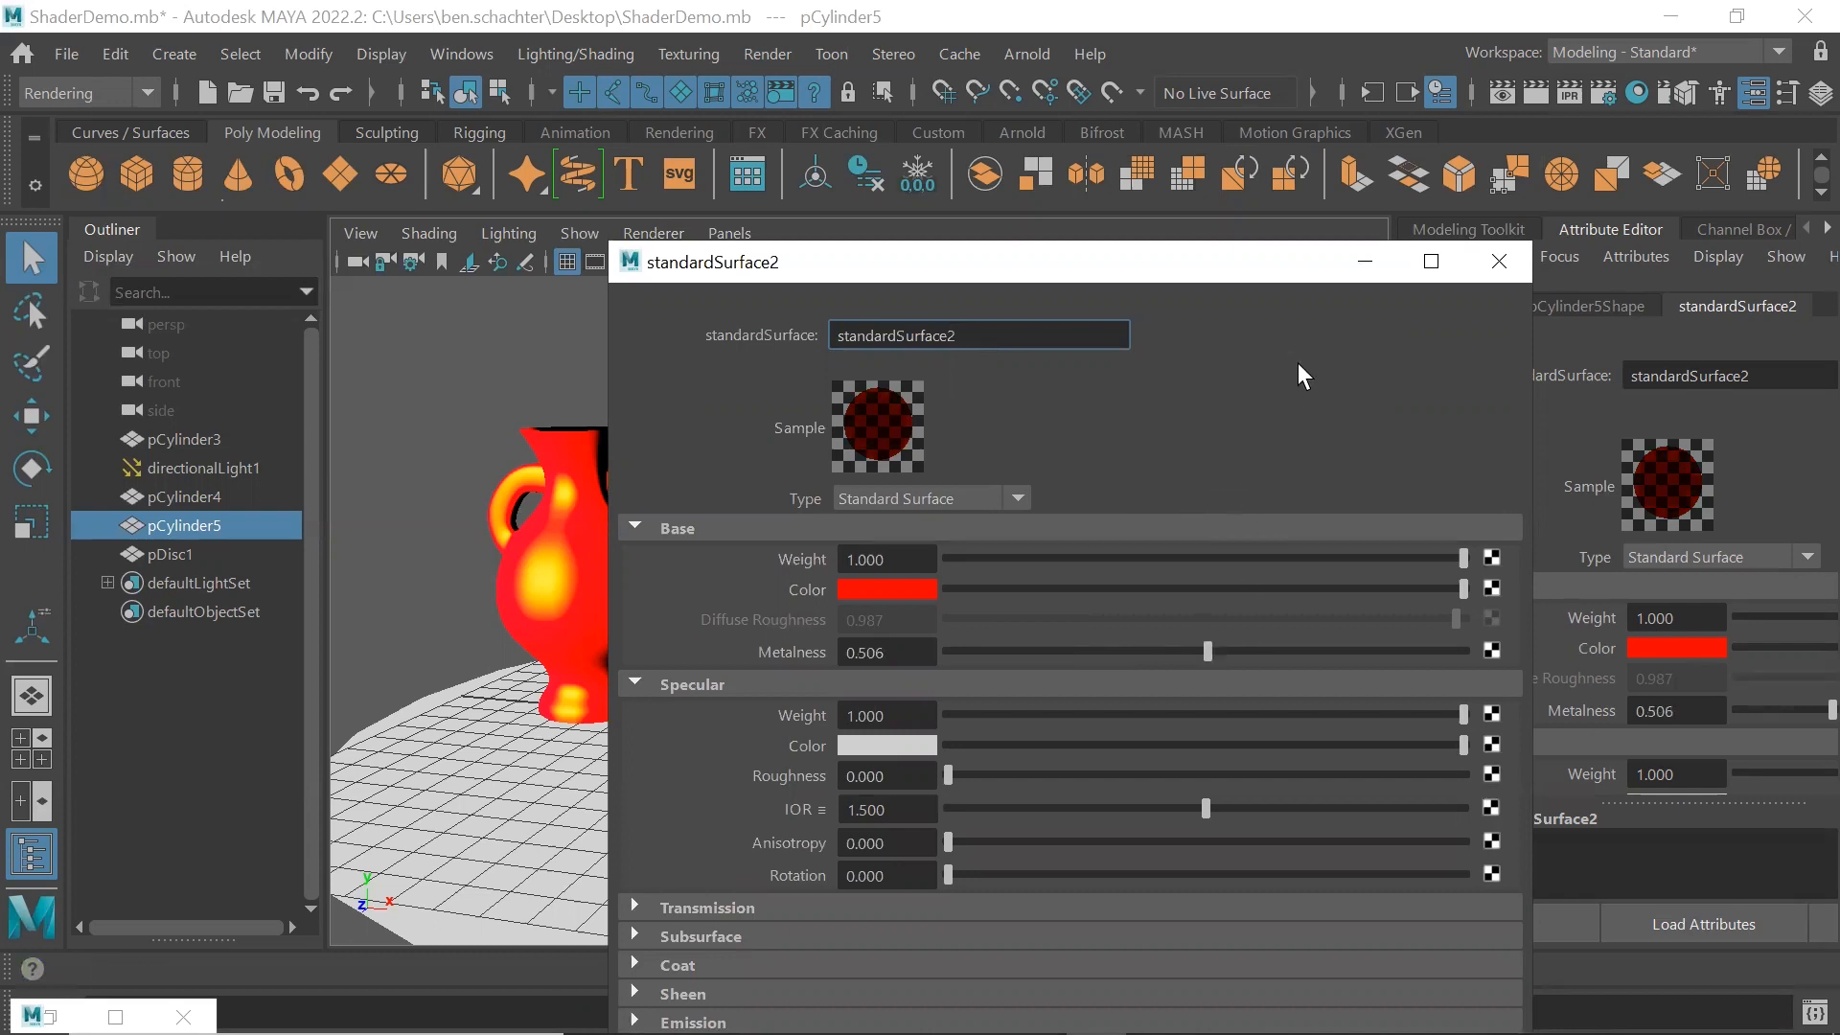
{"action": "left_click", "coordinate": [855, 746]}
{"action": "left_click", "coordinate": [808, 666]}
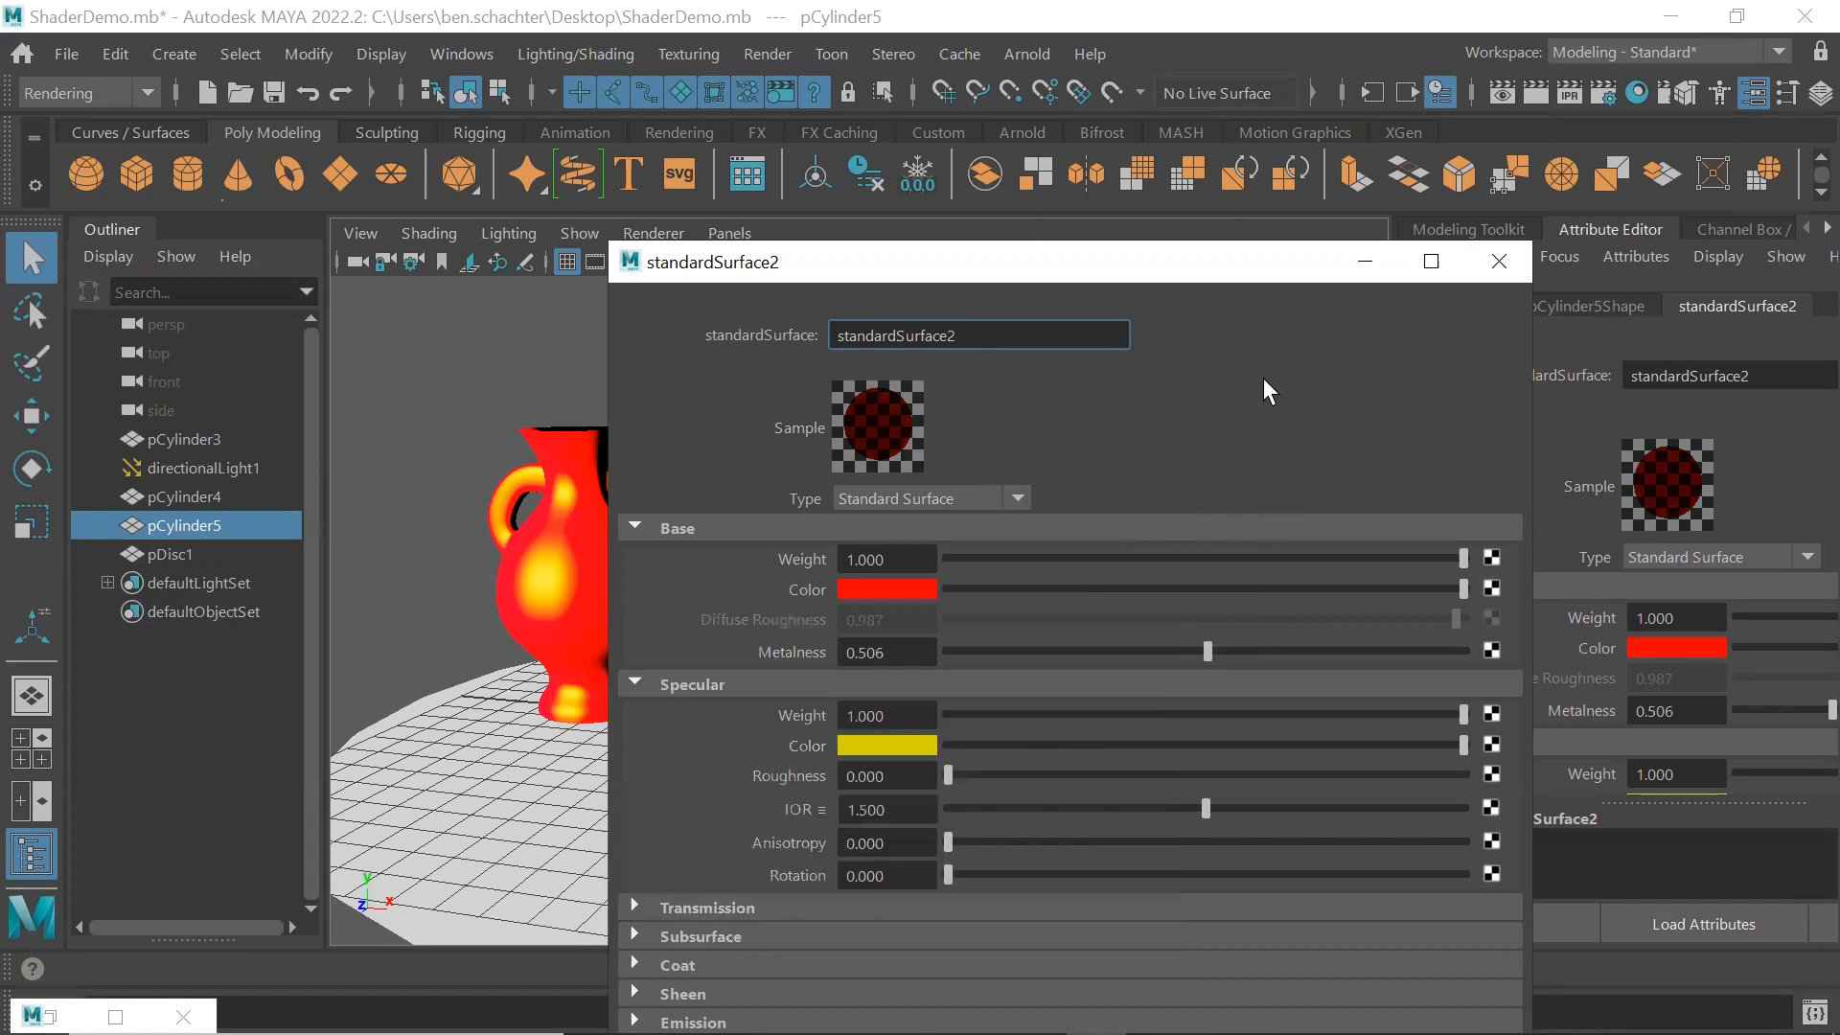
{"action": "left_click", "coordinate": [1493, 261]}
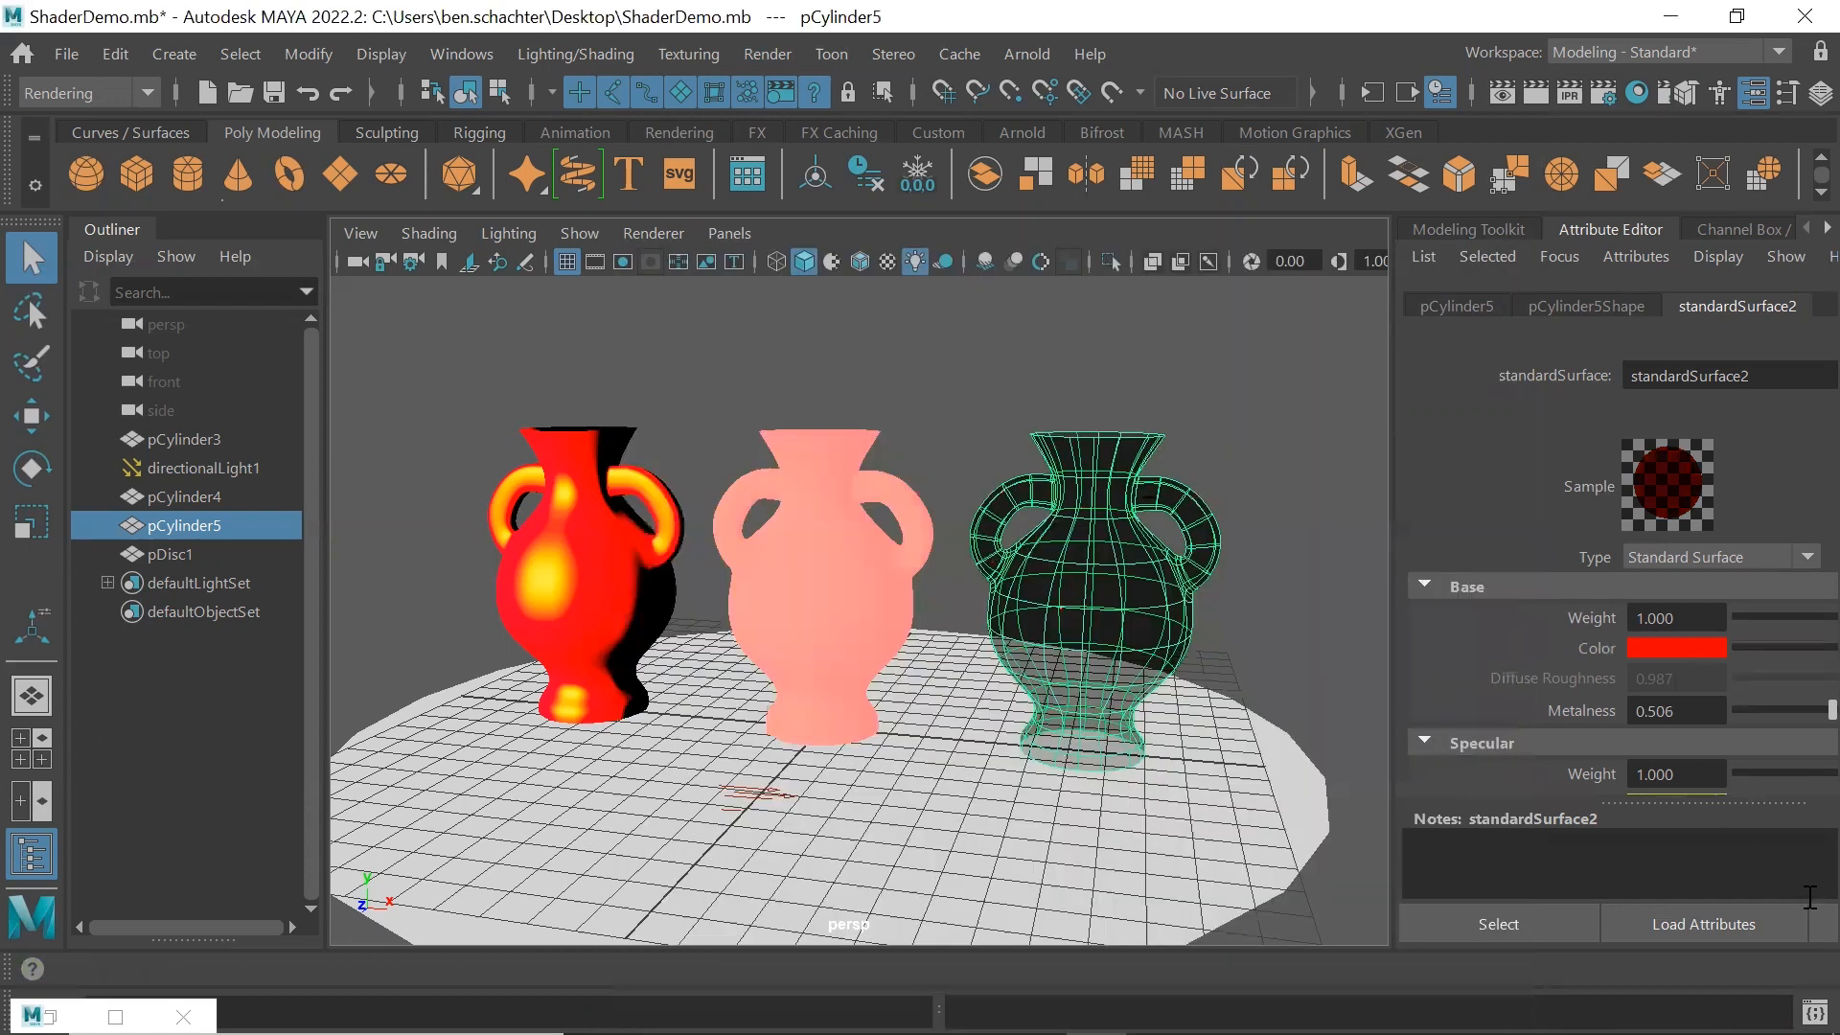
{"action": "left_click", "coordinate": [1812, 925]}
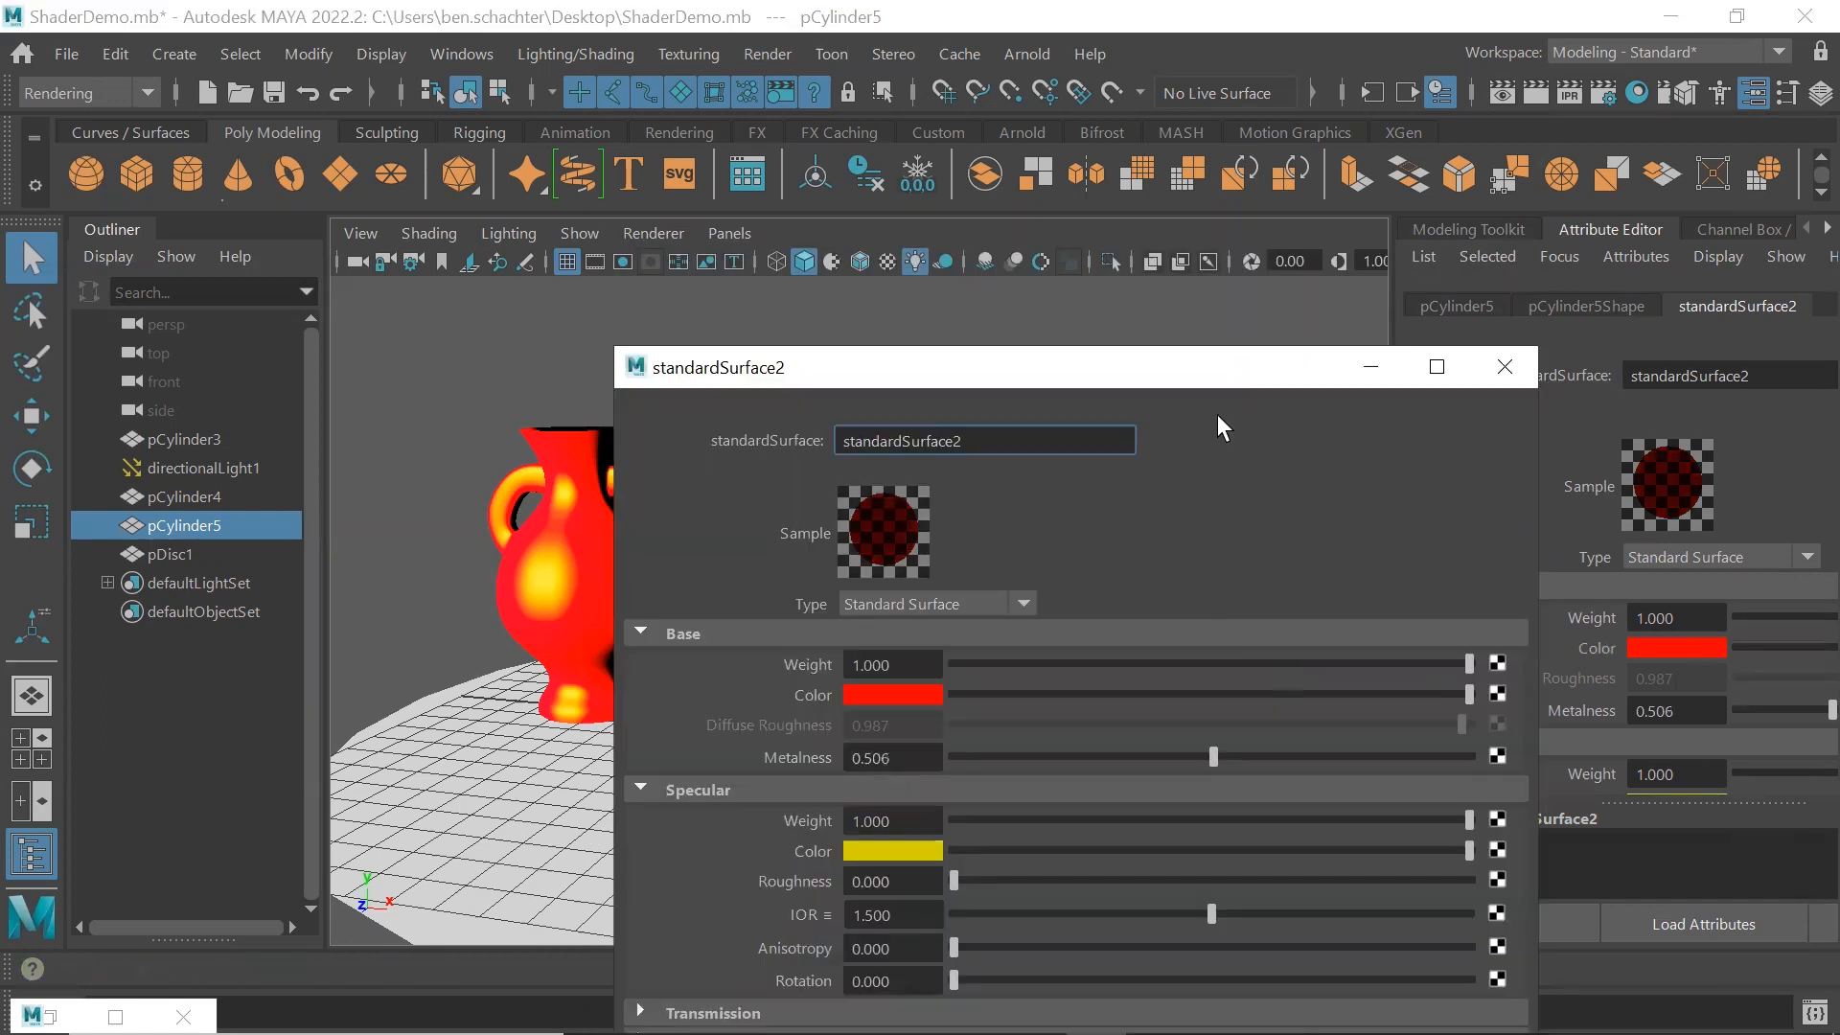
{"action": "left_click", "coordinate": [1501, 367]}
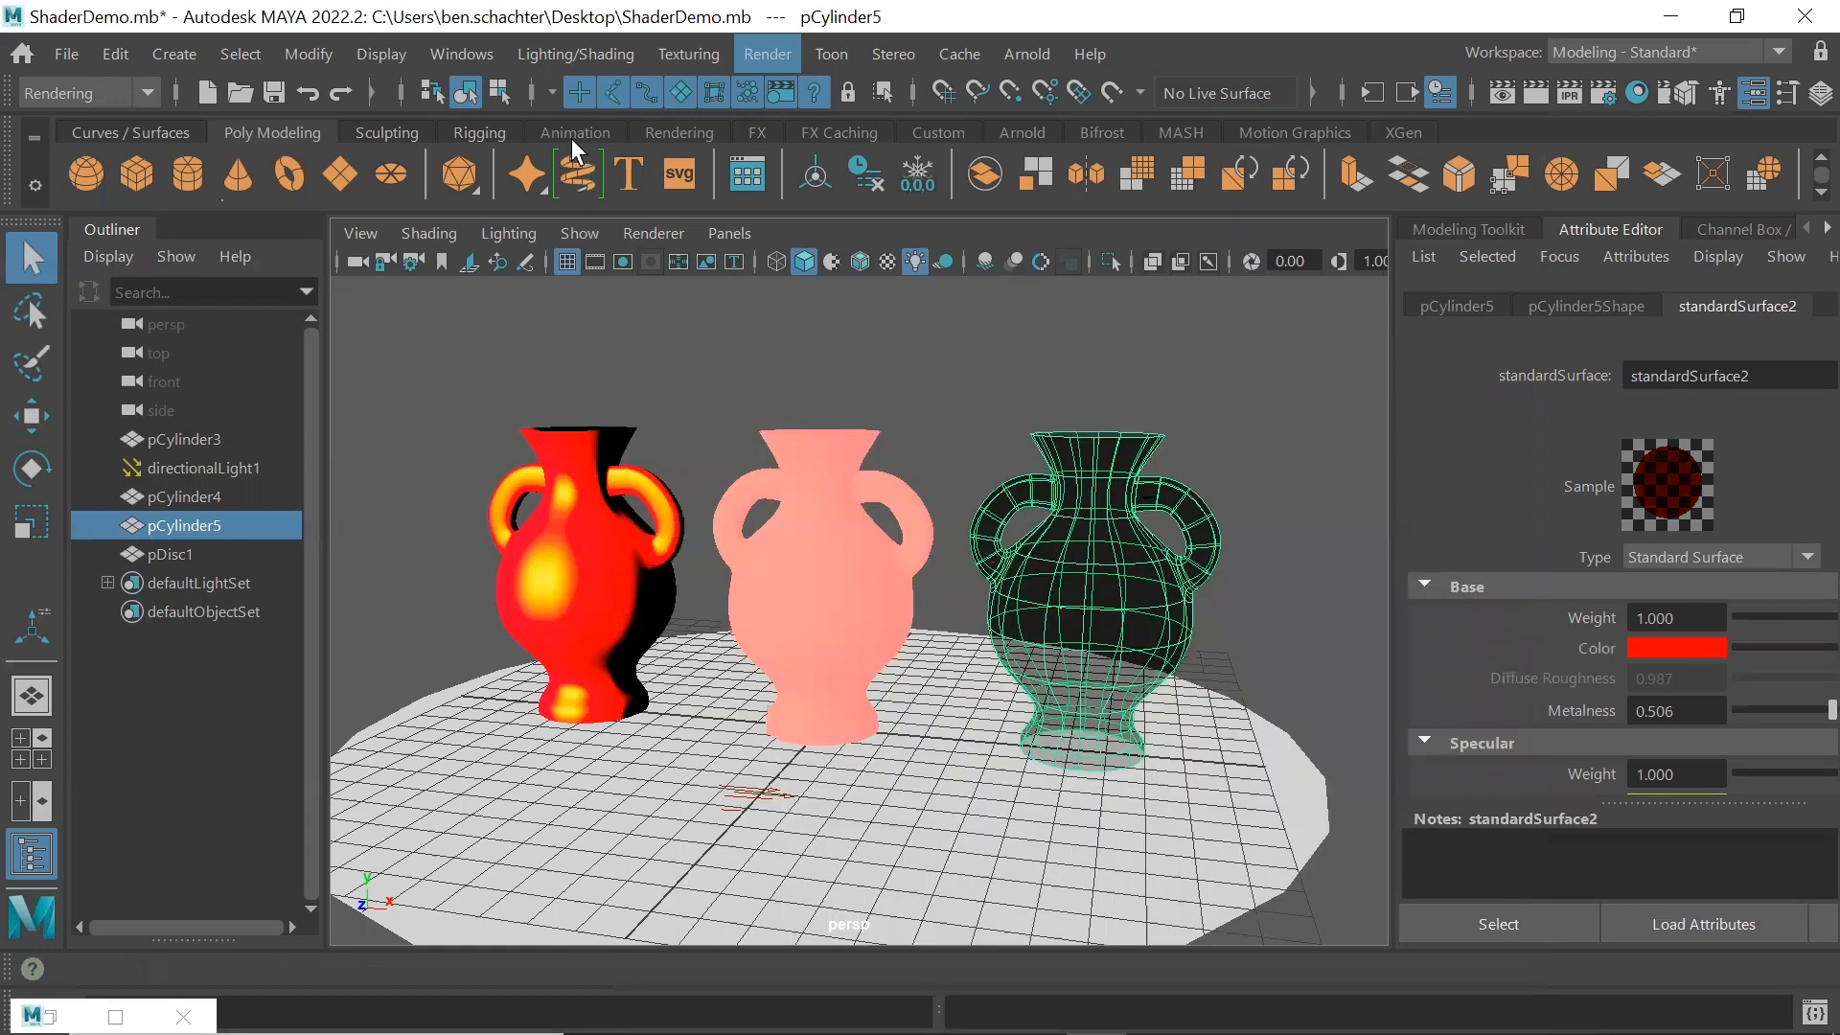
Render the current frame to examine the right vase's metalness and yellow specular color
{"action": "left_click", "coordinate": [688, 53]}
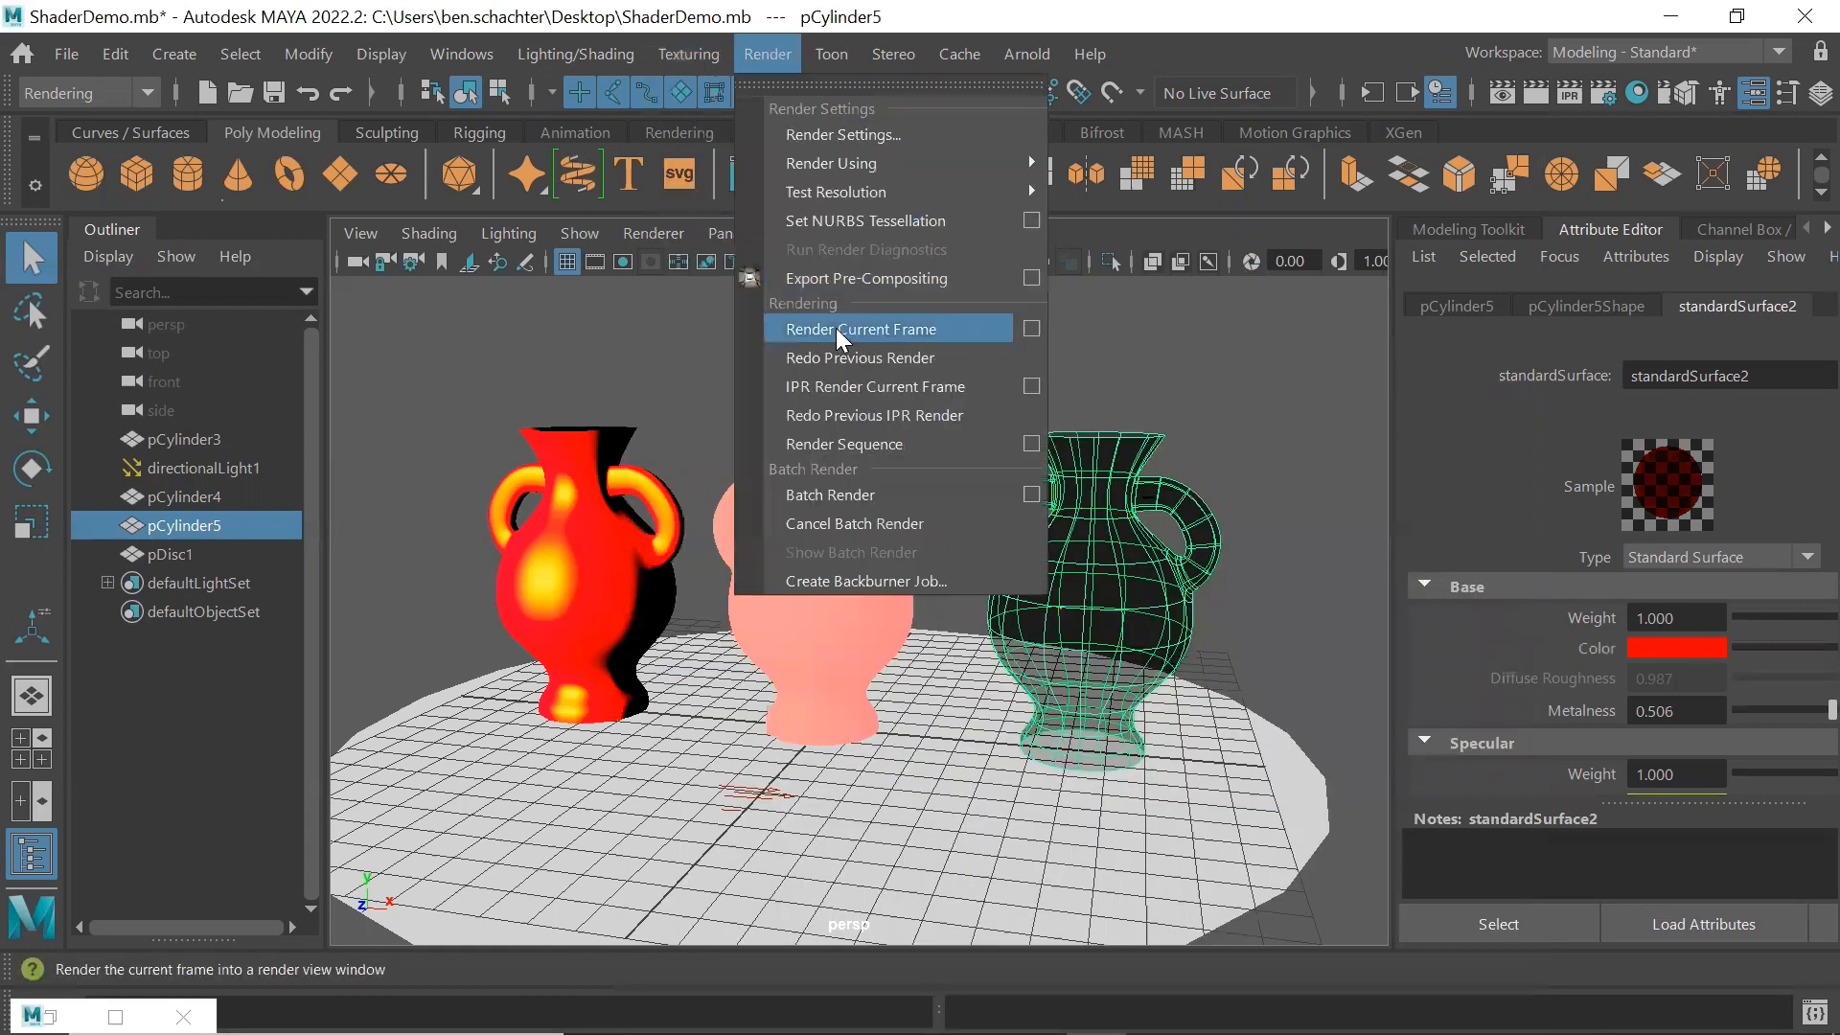
{"action": "left_click", "coordinate": [836, 328]}
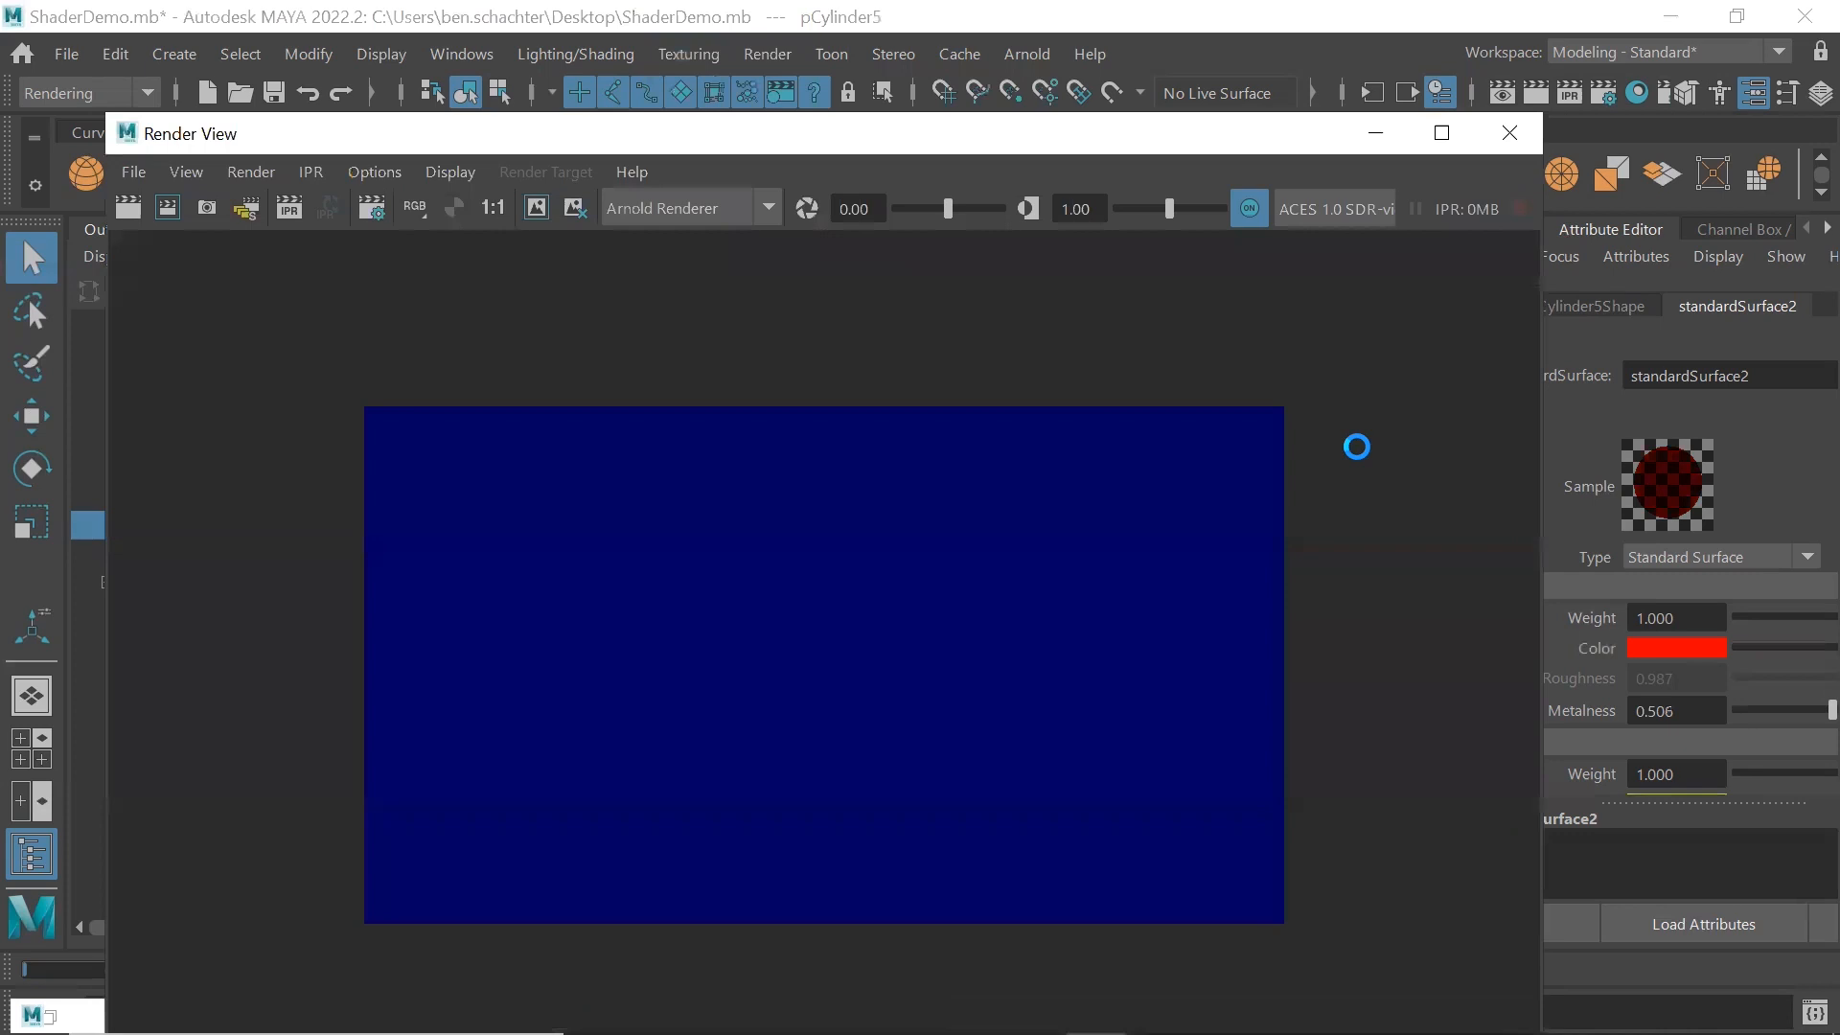